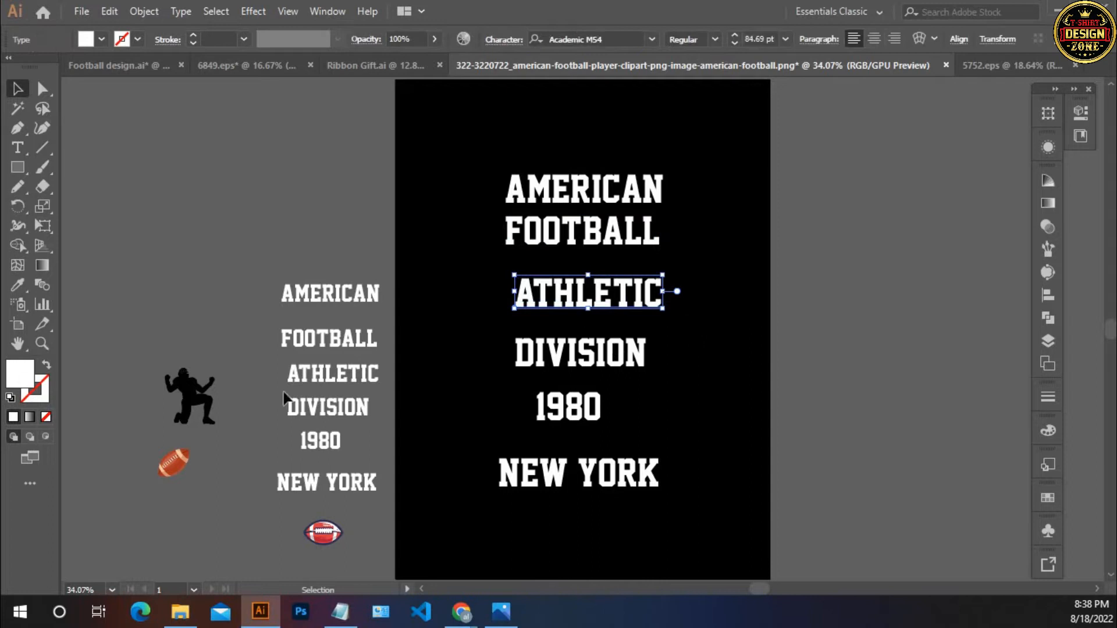
left_click(161, 357)
left_click(166, 454)
left_click(166, 340)
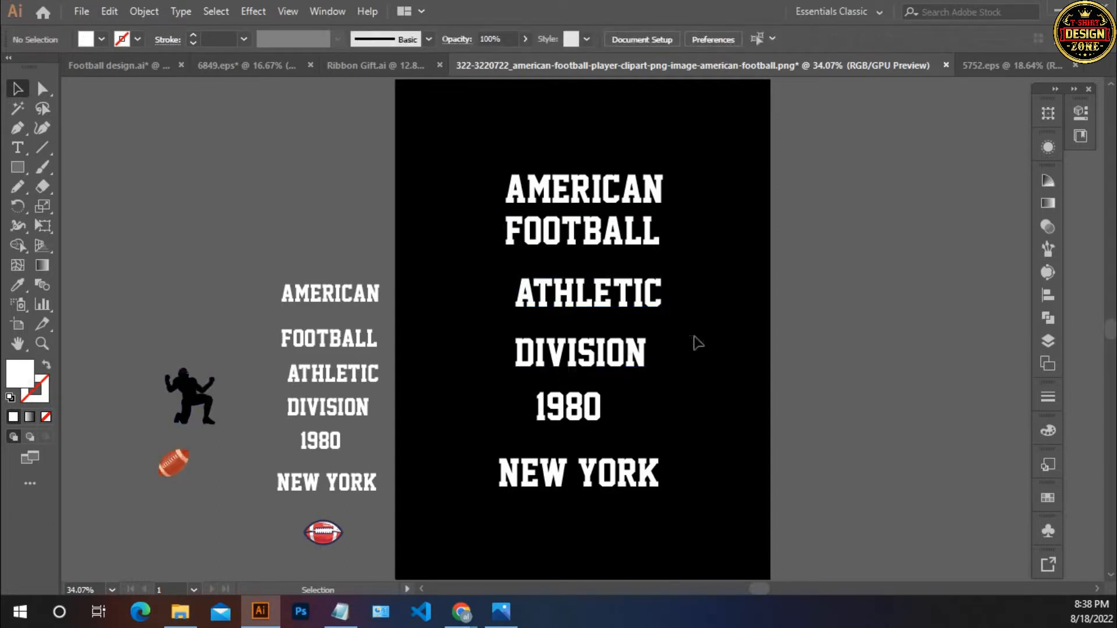
left_click(616, 195)
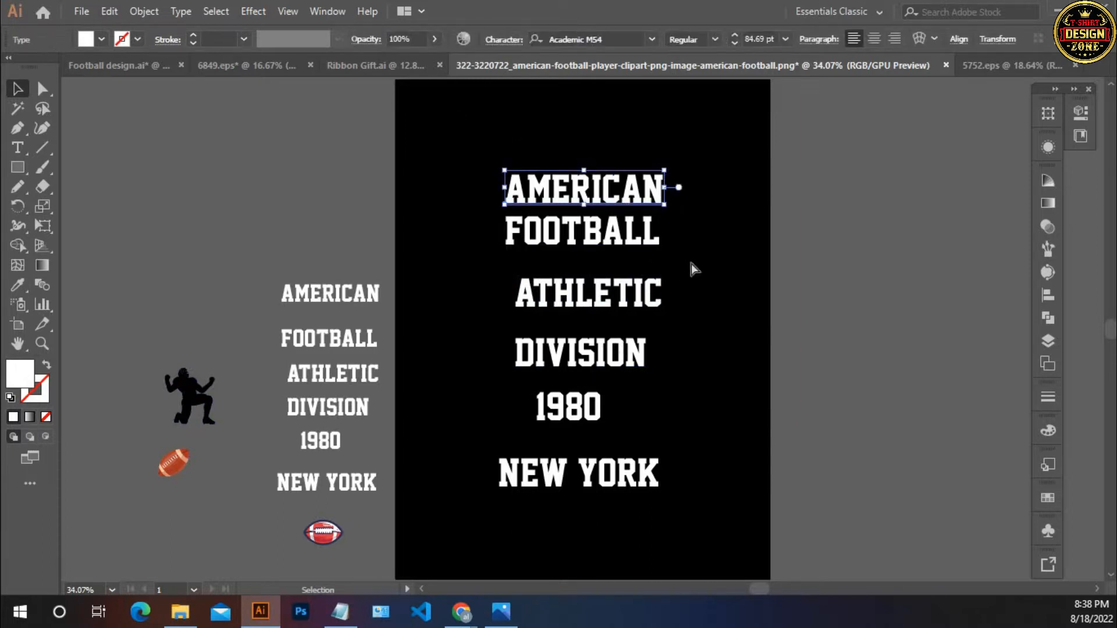
- Set the artboard's FOOTBALL text to Explorer Condensed Regular, enlarge it to about 129 pt and centre it under AMERICAN
key("ctrl+=")
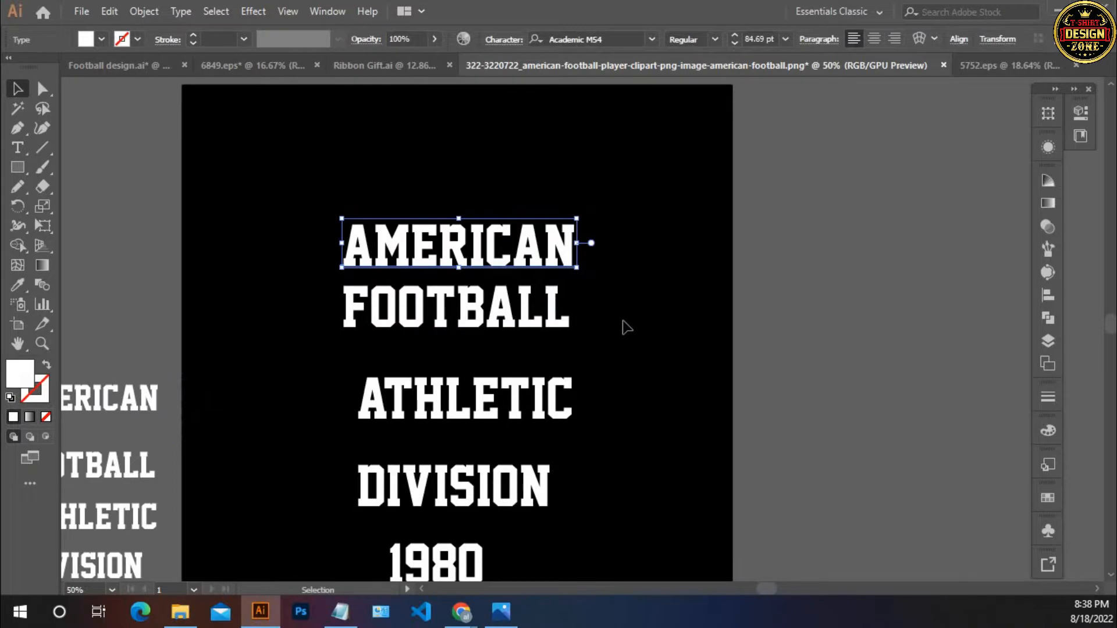
left_click(624, 327)
left_click_drag(481, 541, 570, 371)
left_click_drag(609, 419, 629, 539)
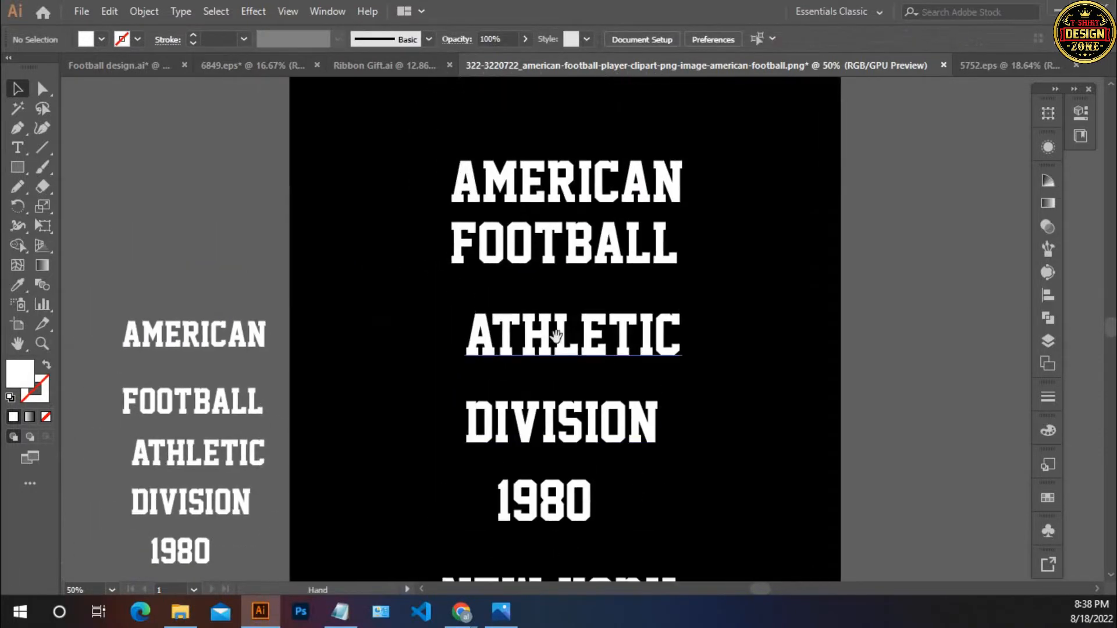
left_click(574, 259)
left_click(592, 37)
type("ex")
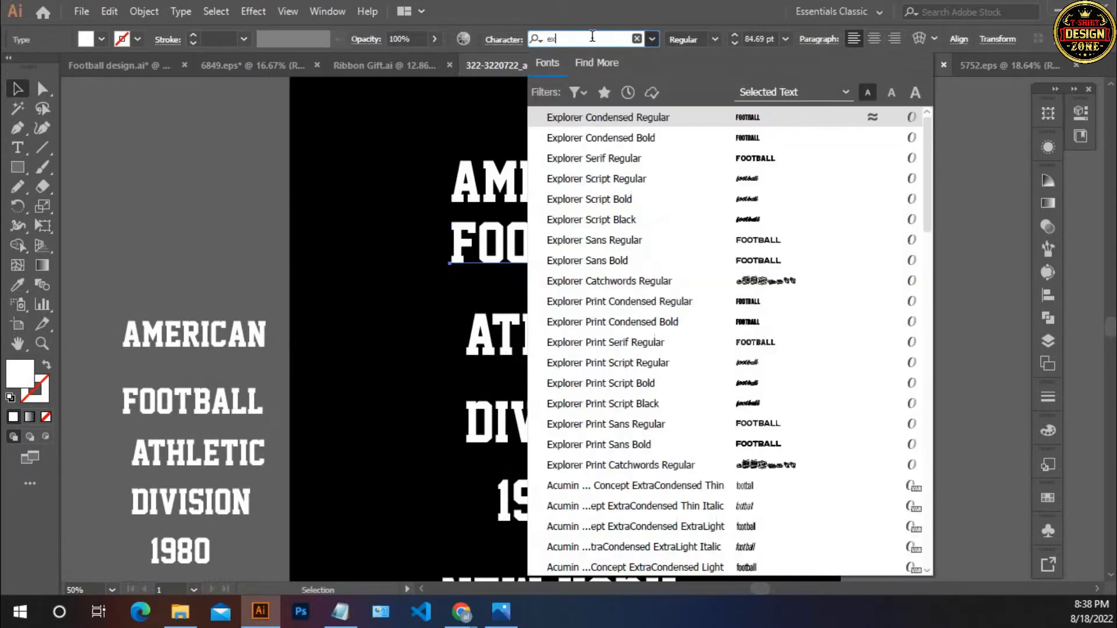
left_click(568, 118)
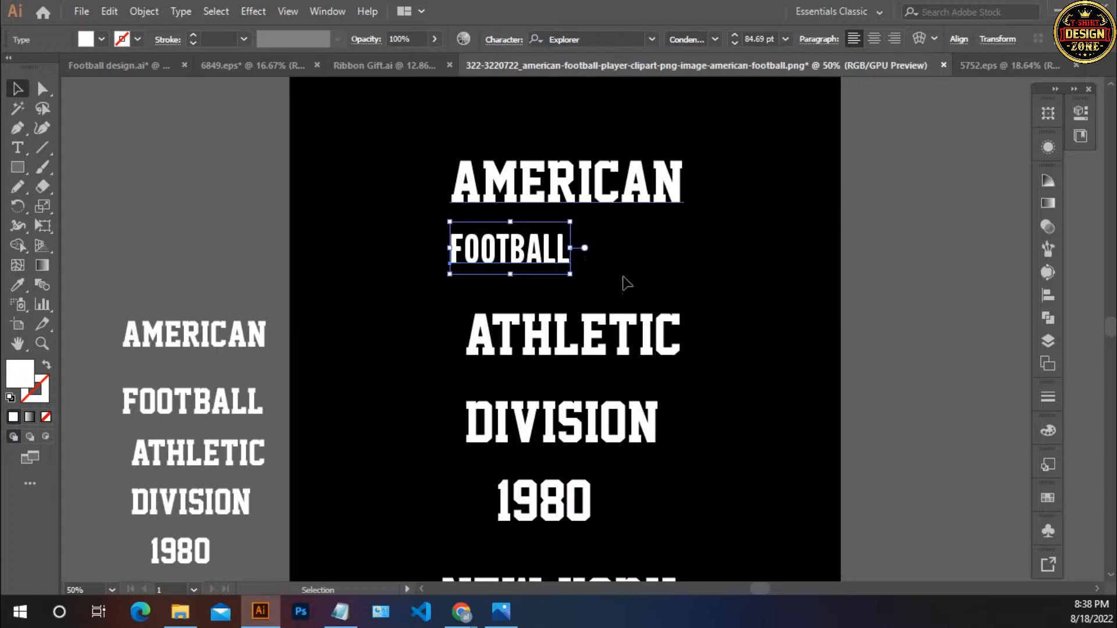
left_click_drag(564, 264, 626, 249)
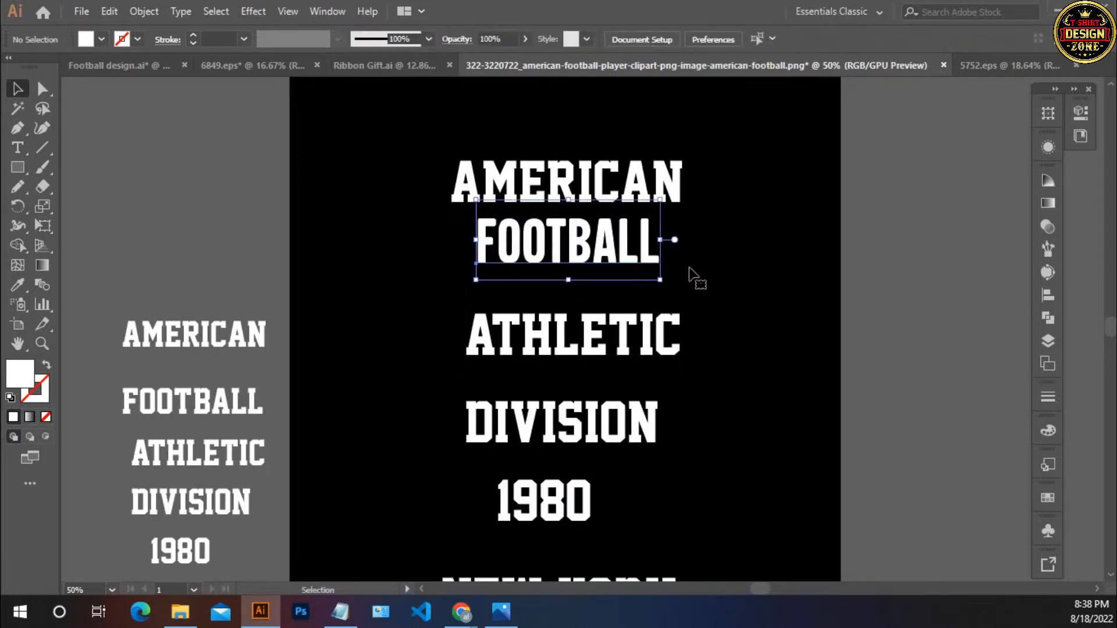
- Apply the FOOTBALL text's font and size to ATHLETIC and DIVISION on the artboard with the Eyedropper
left_click_drag(674, 344, 656, 237)
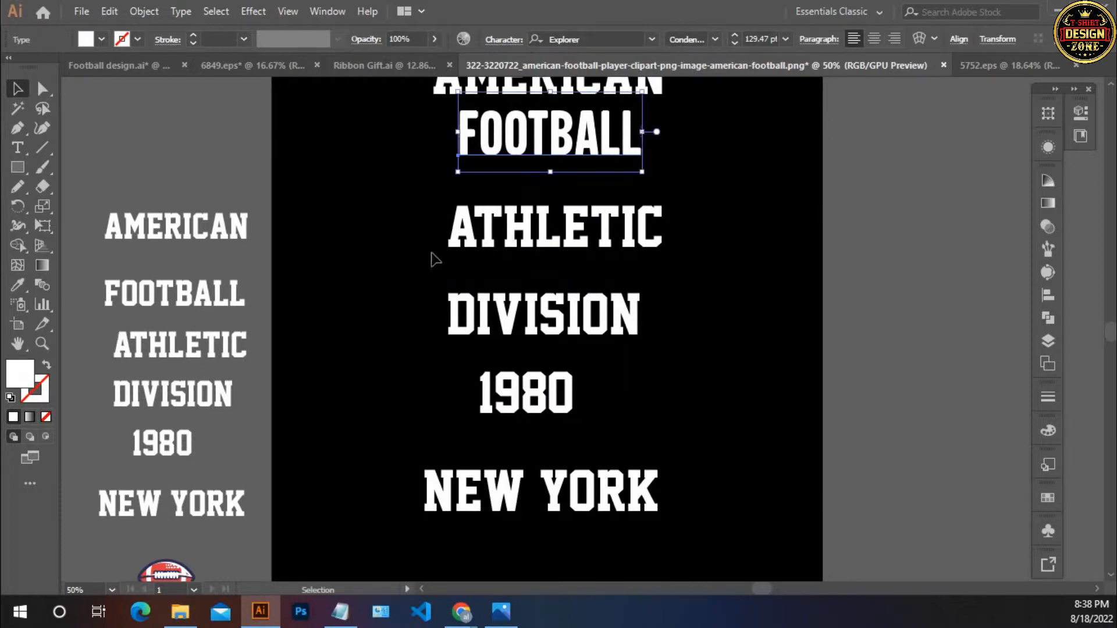
left_click_drag(496, 291, 469, 372)
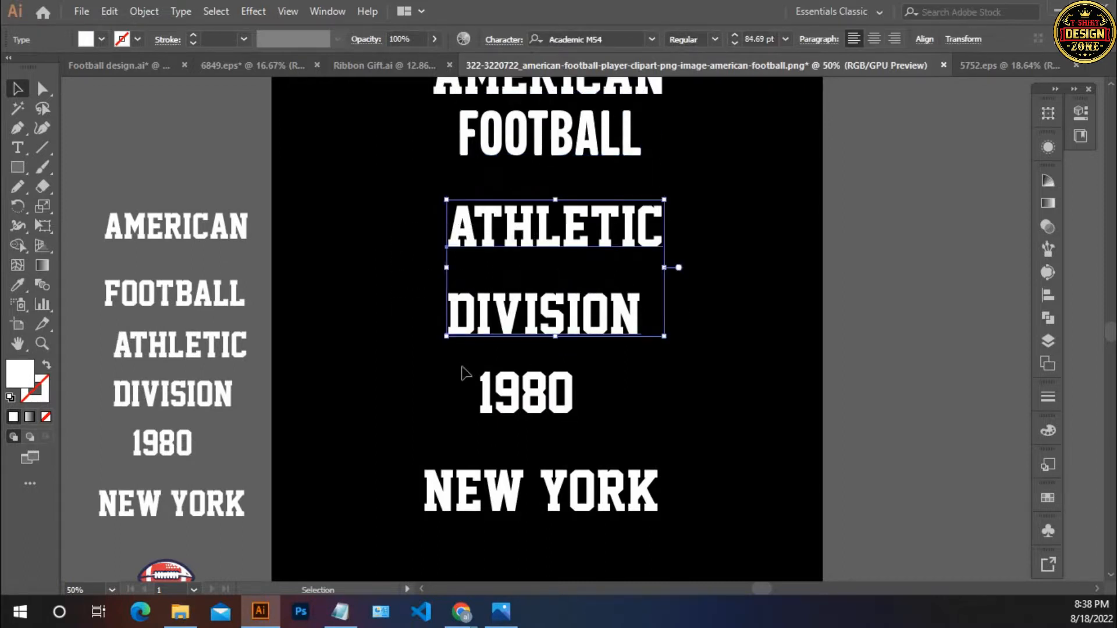
key("i")
left_click(517, 146)
key("v")
left_click(269, 140)
- Move NEW YORK slightly down on the artboard and place 1980 just above it
left_click_drag(471, 304, 433, 222)
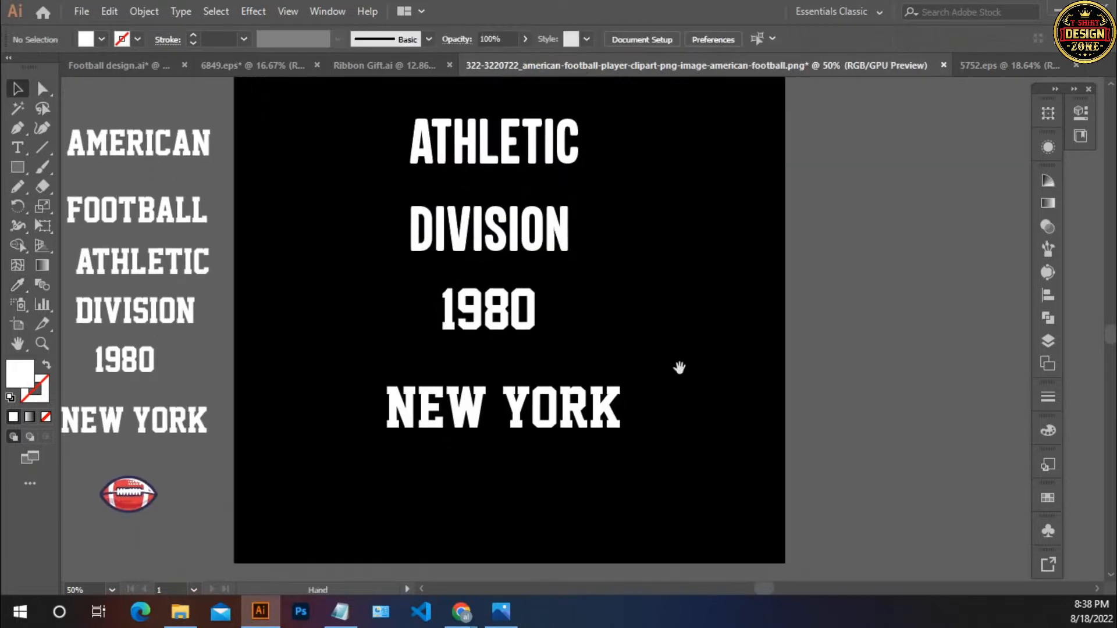
left_click_drag(580, 407, 589, 427)
left_click_drag(503, 324, 520, 380)
left_click(618, 334)
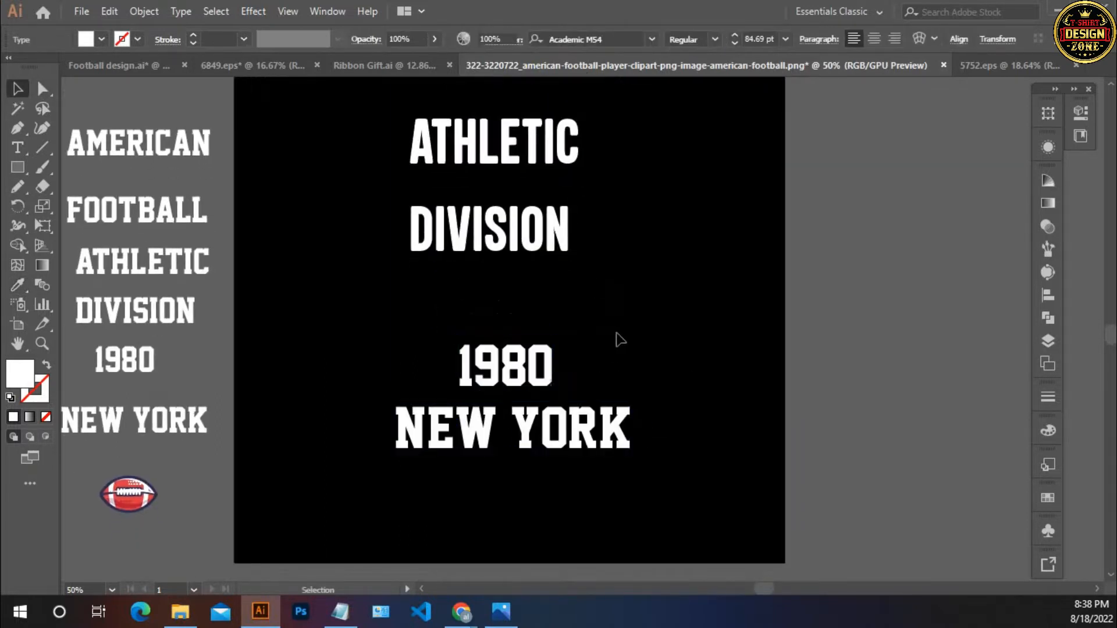
- Place two copies of the Explorer-styled FOOTBALL text, one above the other, on the empty canvas beside the artboard
left_click_drag(592, 269, 593, 414)
left_click_drag(612, 341, 625, 362)
left_click_drag(637, 303, 456, 416)
left_click(299, 357)
mouse_move(663, 274)
left_mouse_down()
mouse_move(690, 196)
mouse_move(676, 178)
mouse_move(659, 287)
left_mouse_up()
left_click(647, 317)
left_click_drag(600, 310, 619, 310)
left_click(651, 164)
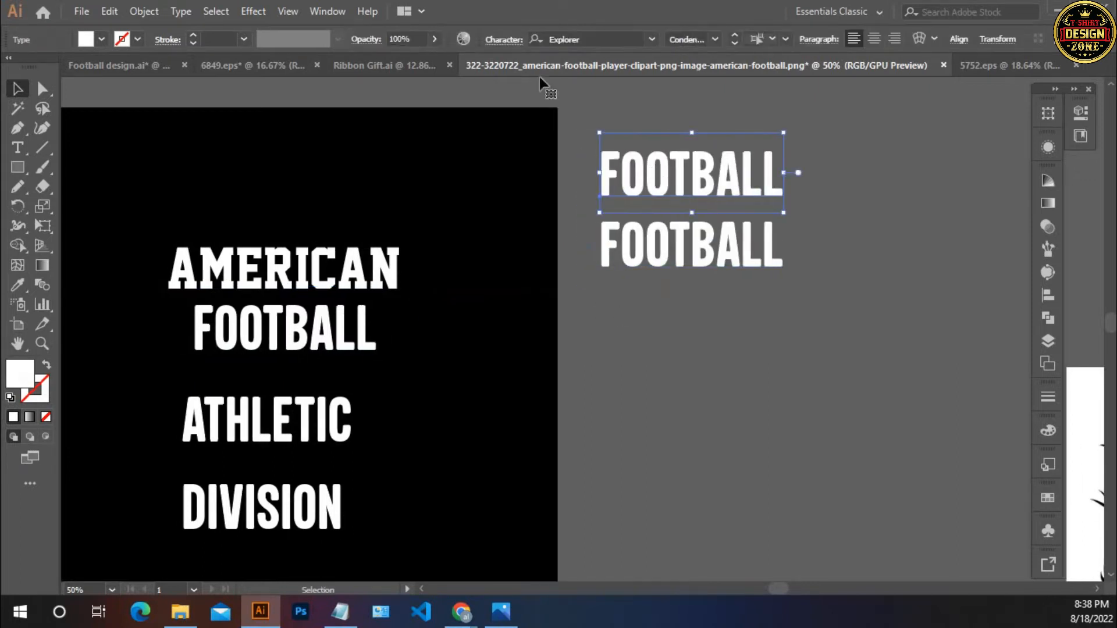
- Replace the upper FOOTBALL copy beside the artboard with the font name EXPLORER
double_click(668, 190)
key("ctrl+a")
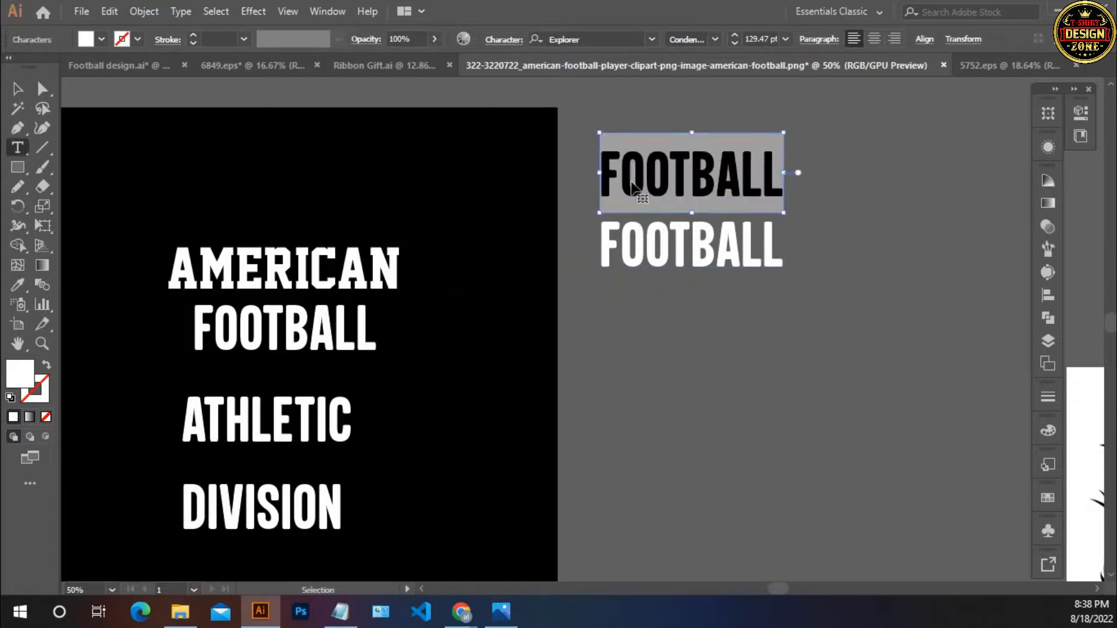
type("EXPLORER")
left_click(17, 88)
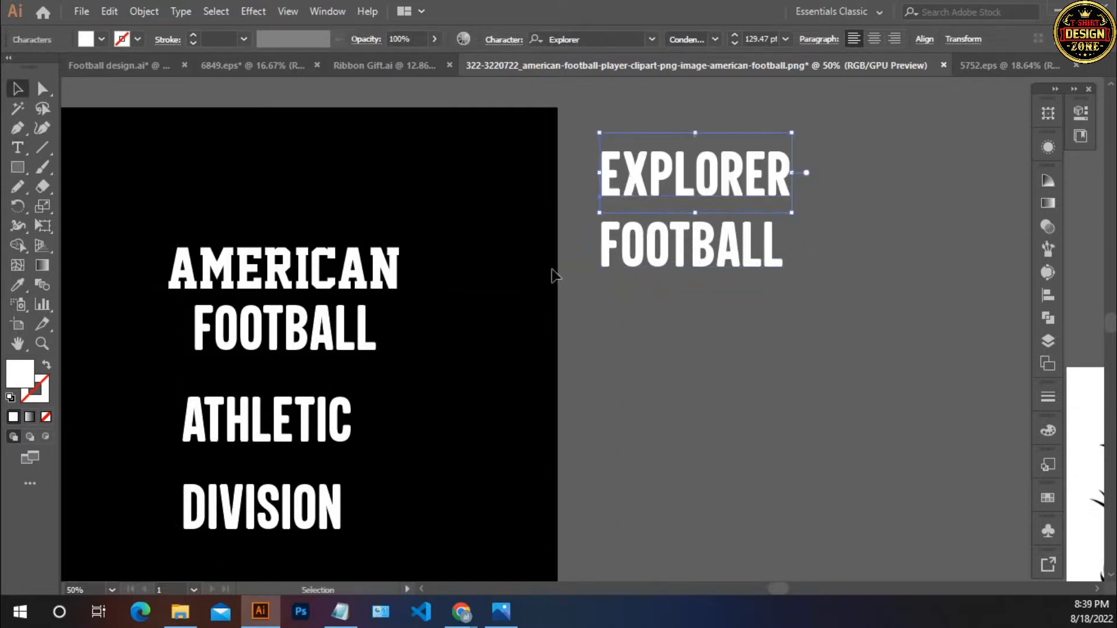
left_click(553, 272)
- Copy the font name of the AMERICAN text and replace the lower FOOTBALL copy with it, reading ACADEMIC M54
left_click(279, 267)
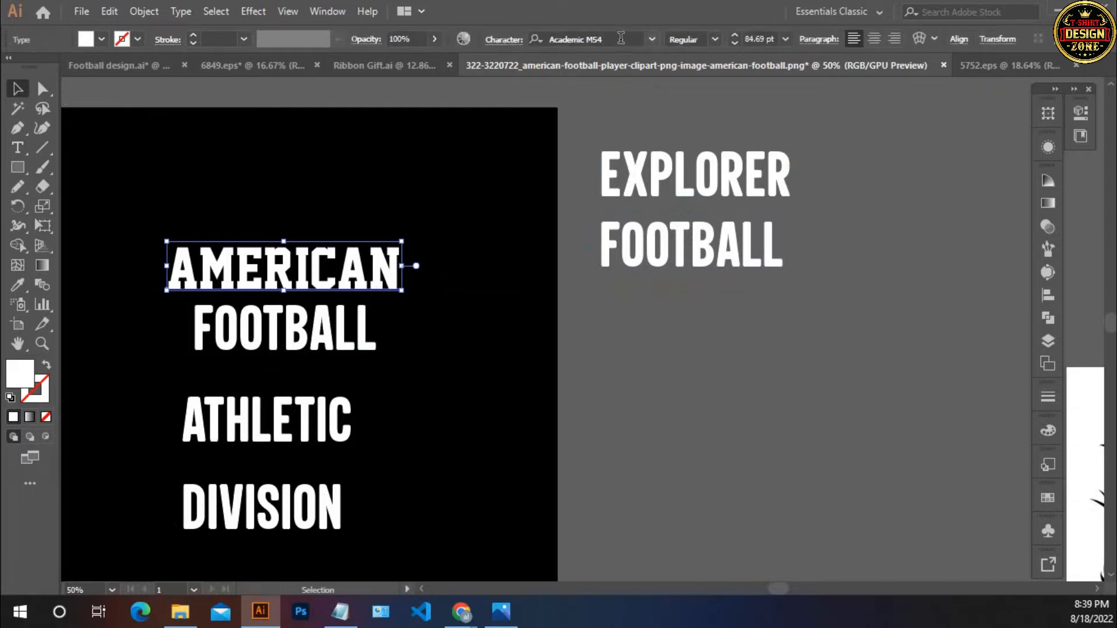
left_click(620, 39)
key("ctrl+c")
left_click(682, 240)
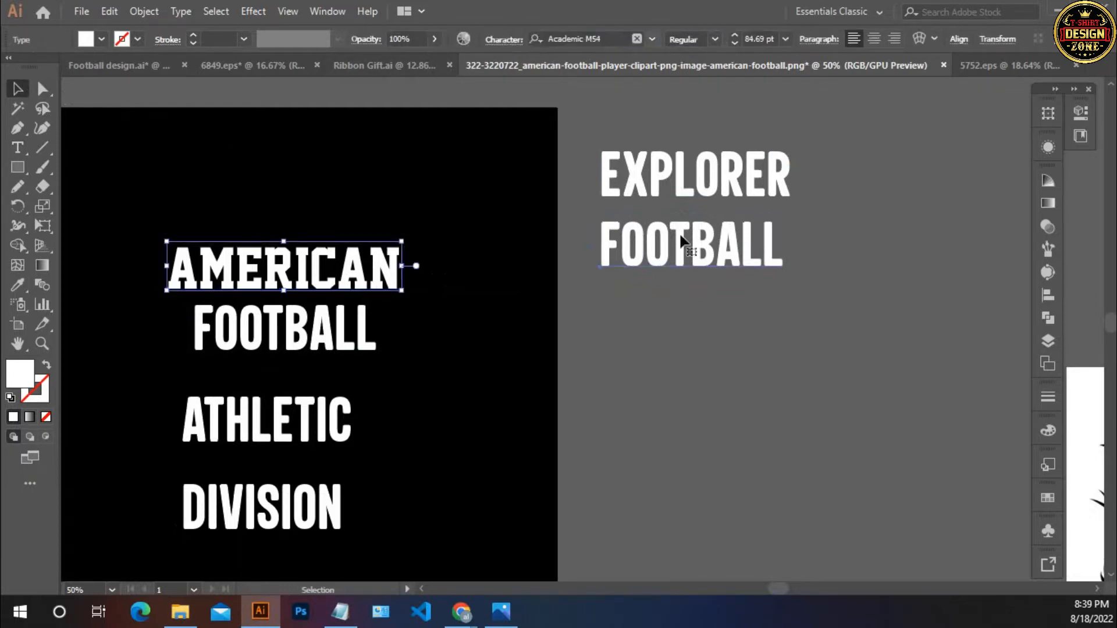
double_click(681, 240)
key("ctrl+v")
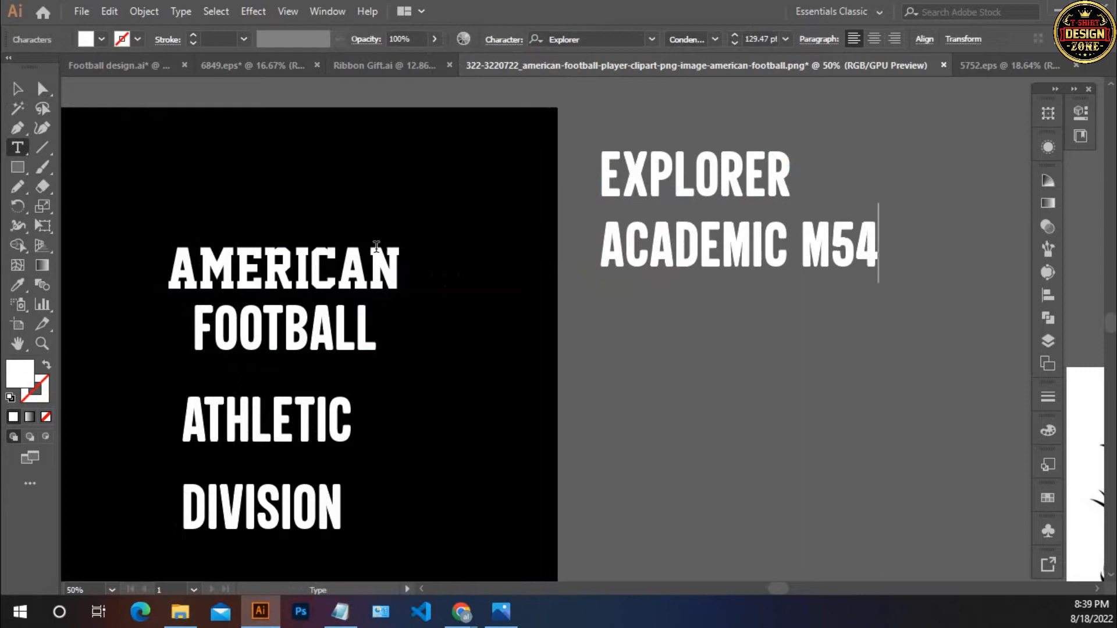
left_click(17, 89)
left_click(686, 274)
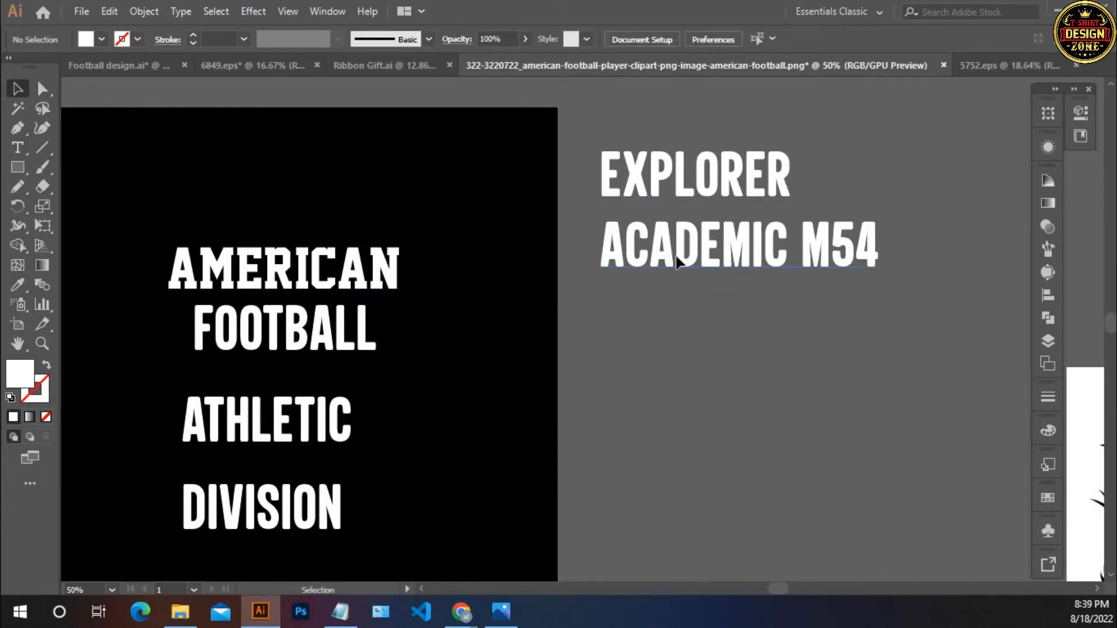
- Shift the ACADEMIC M54 label closer beneath EXPLORER, and delete both font-name labels beside the artboard
left_click_drag(684, 262, 668, 262)
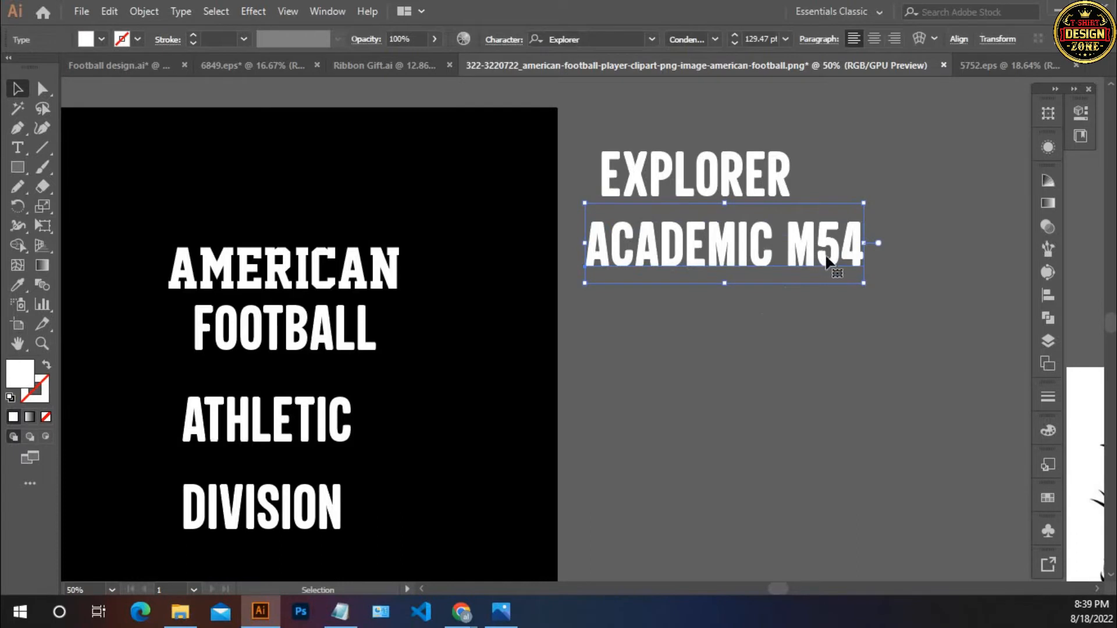
left_click(805, 309)
left_click_drag(752, 262, 745, 254)
left_click(836, 192)
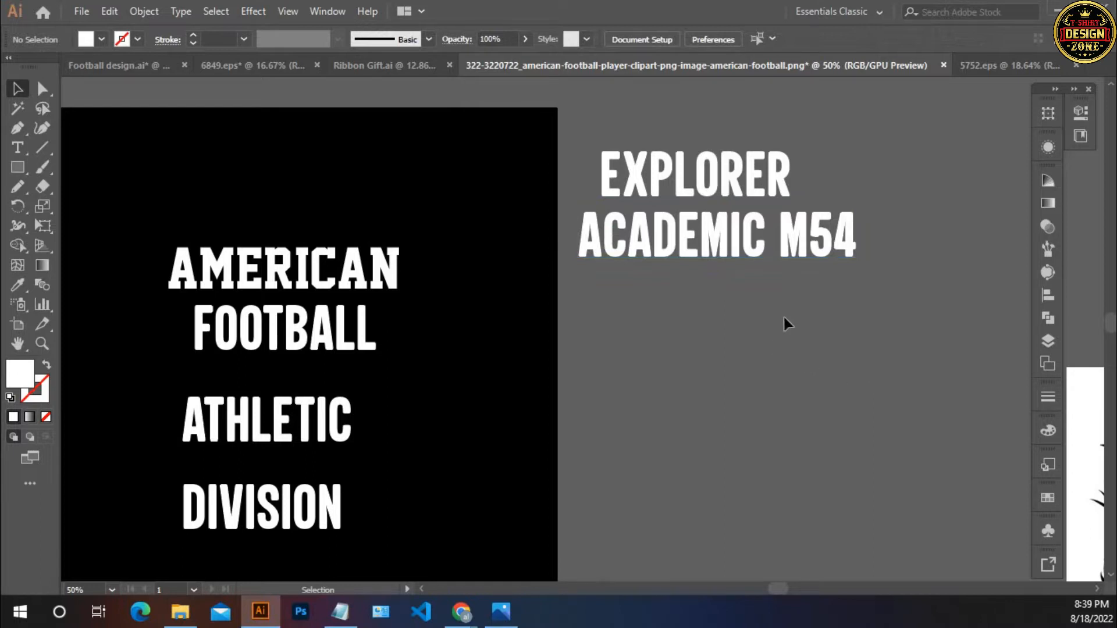
left_click(710, 180)
key("Delete")
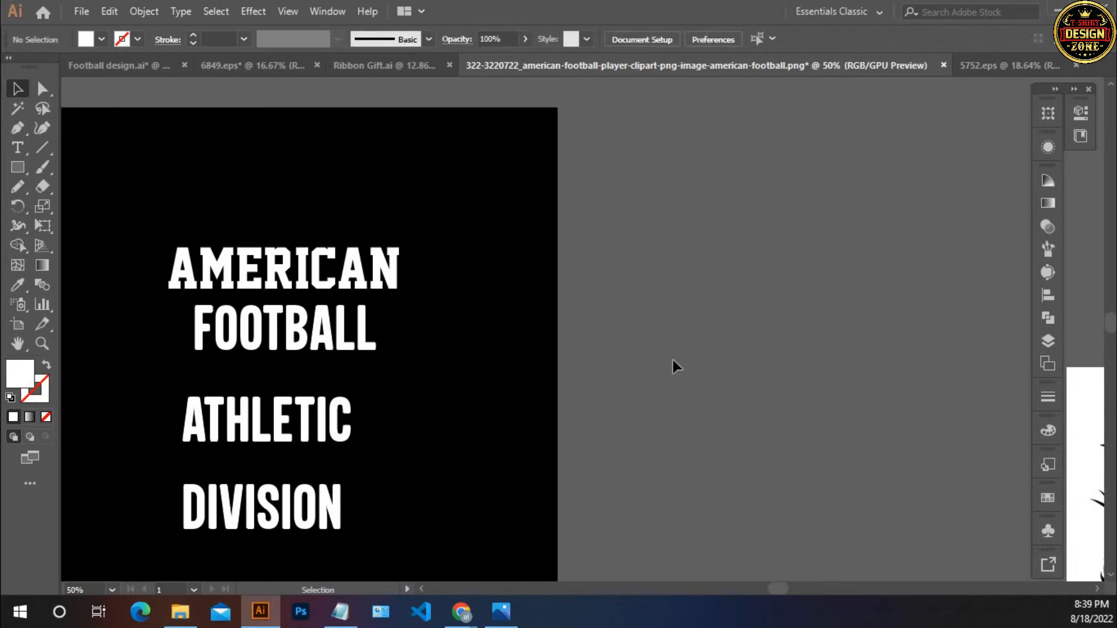
- Move NEW YORK and 1980 further down the artboard, leaving a wider gap between them
key("ctrl+0")
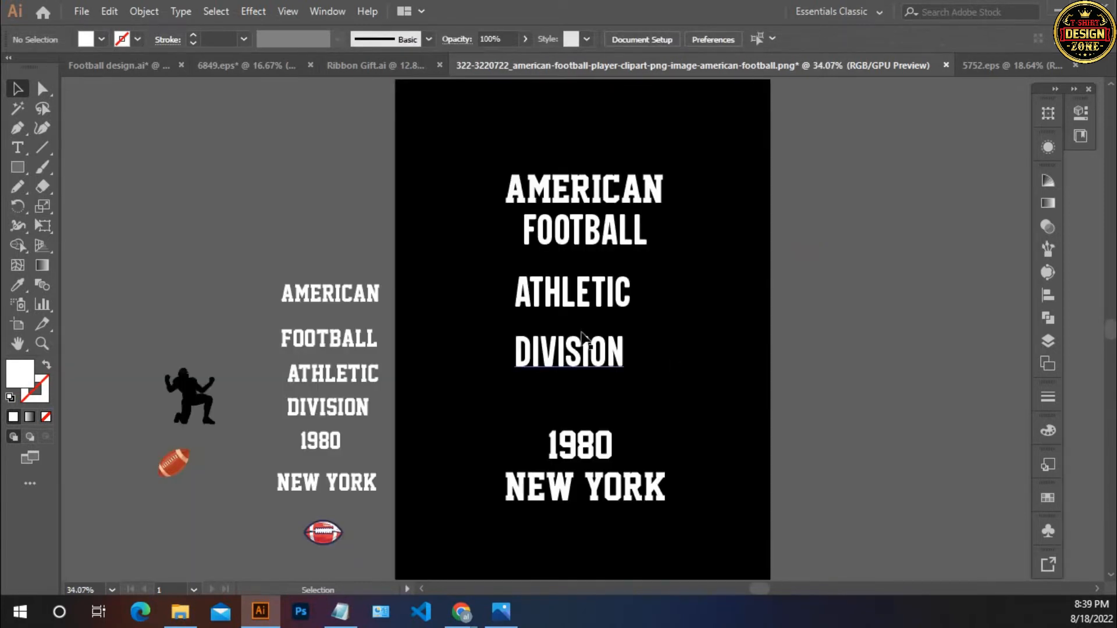
left_click_drag(625, 494, 625, 518)
left_click(605, 459)
left_click(492, 236)
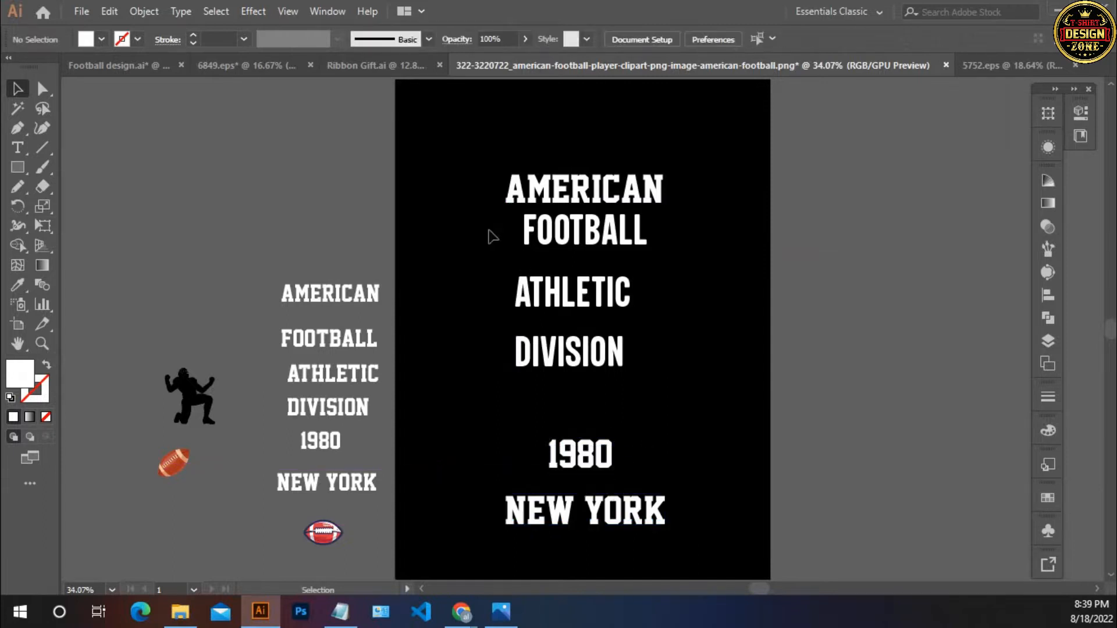
- Try to convert all six text lines on the artboard to outlines
left_click_drag(529, 341, 610, 521)
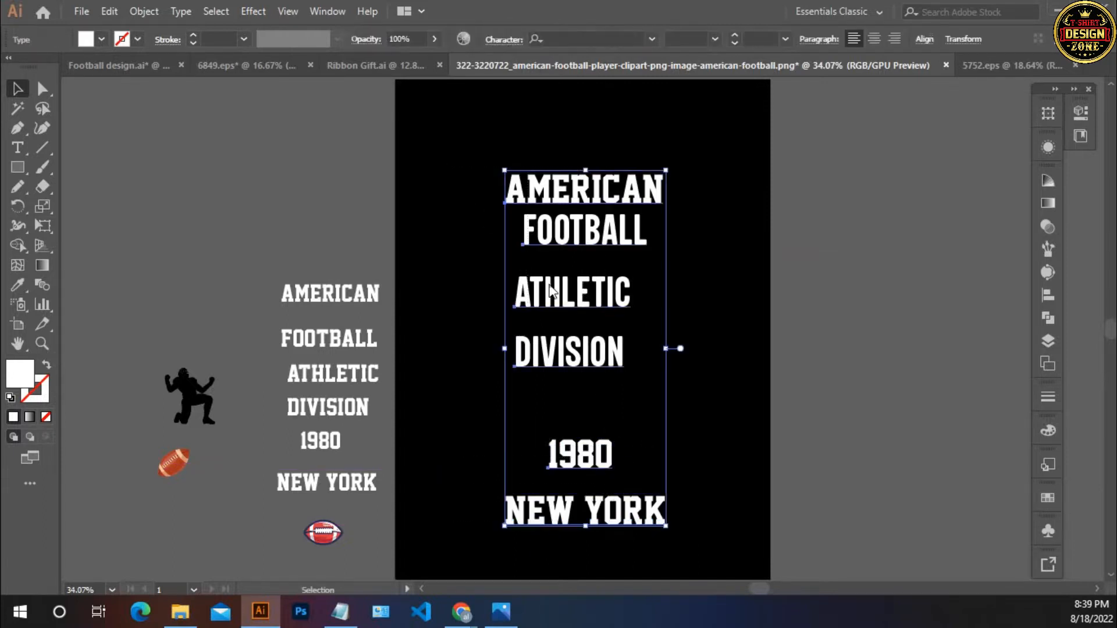
right_click(540, 430)
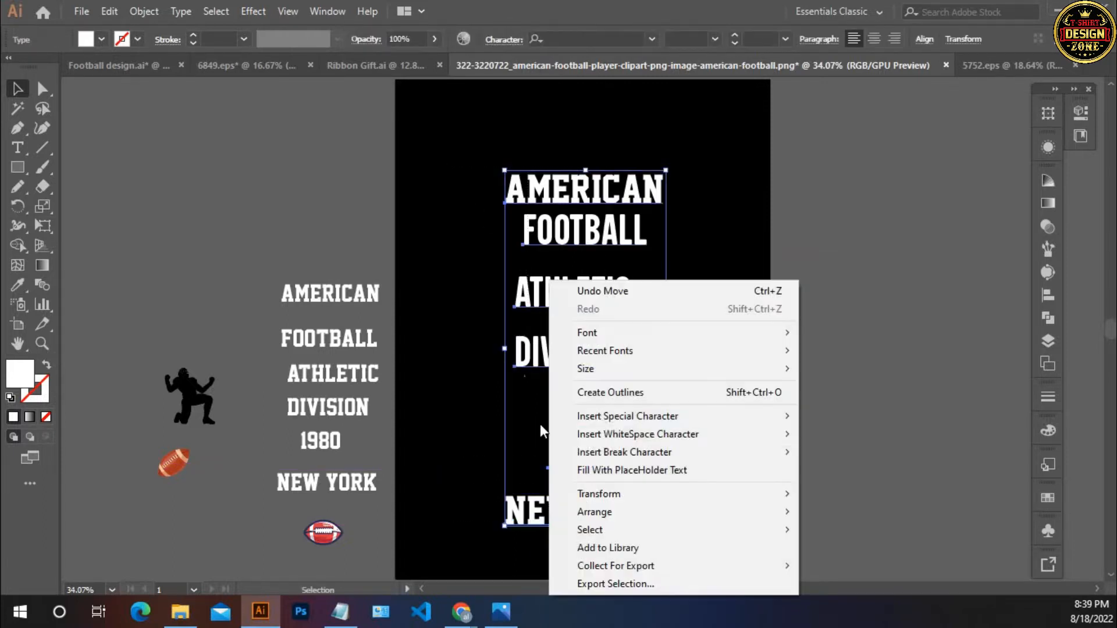
left_click(608, 393)
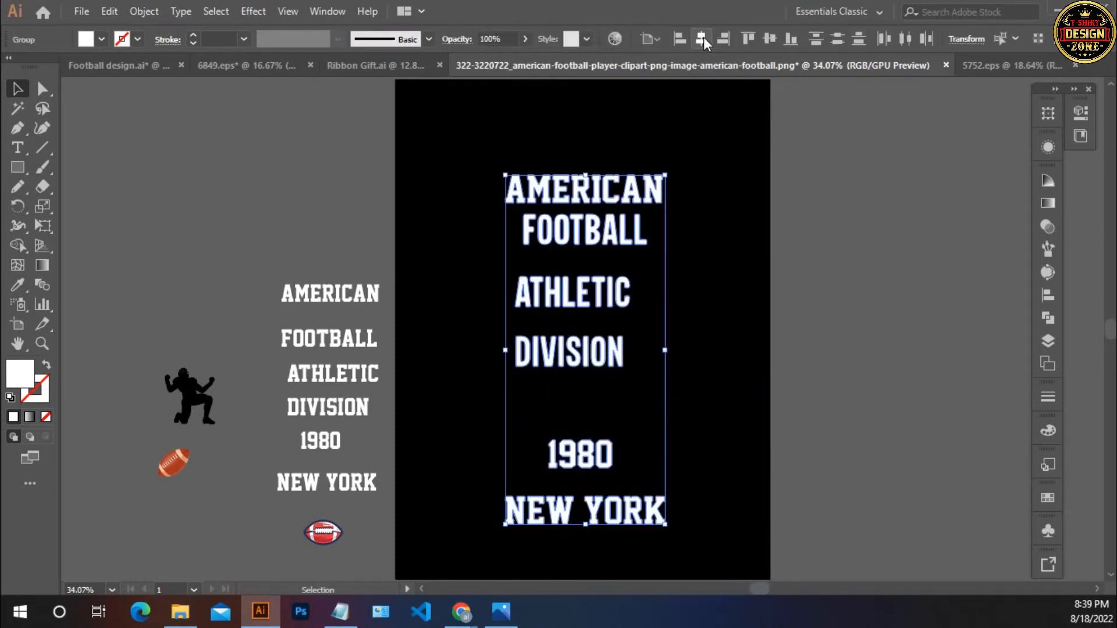
left_click(645, 353)
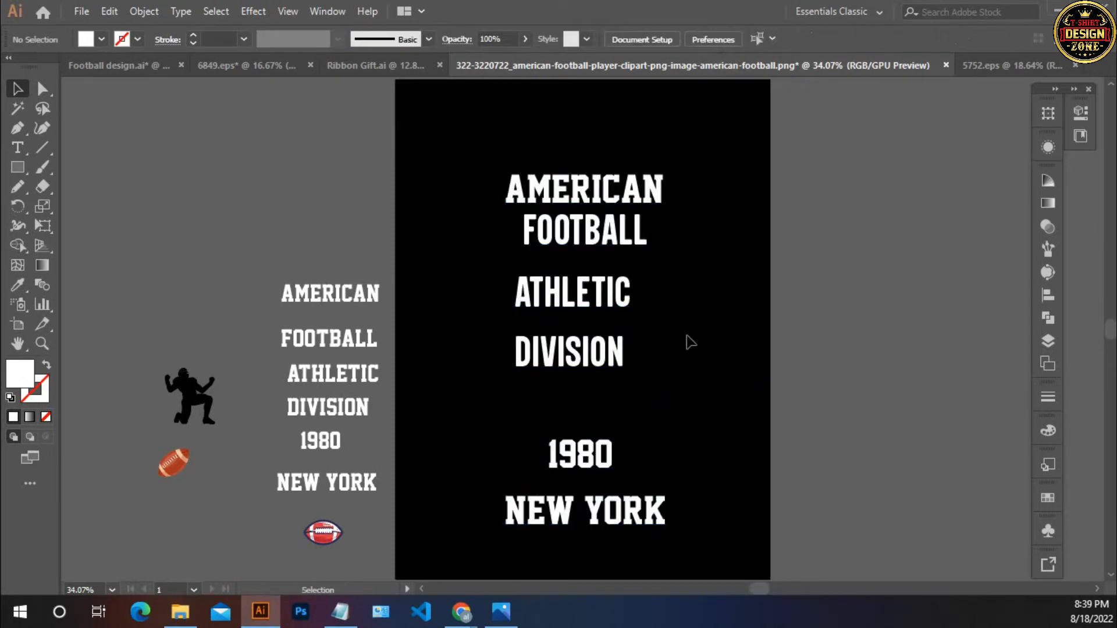
- With ATHLETIC and DIVISION moved aside past the artboard's right edge, outline the remaining four text lines and centre them horizontally
left_click_drag(559, 356, 782, 362)
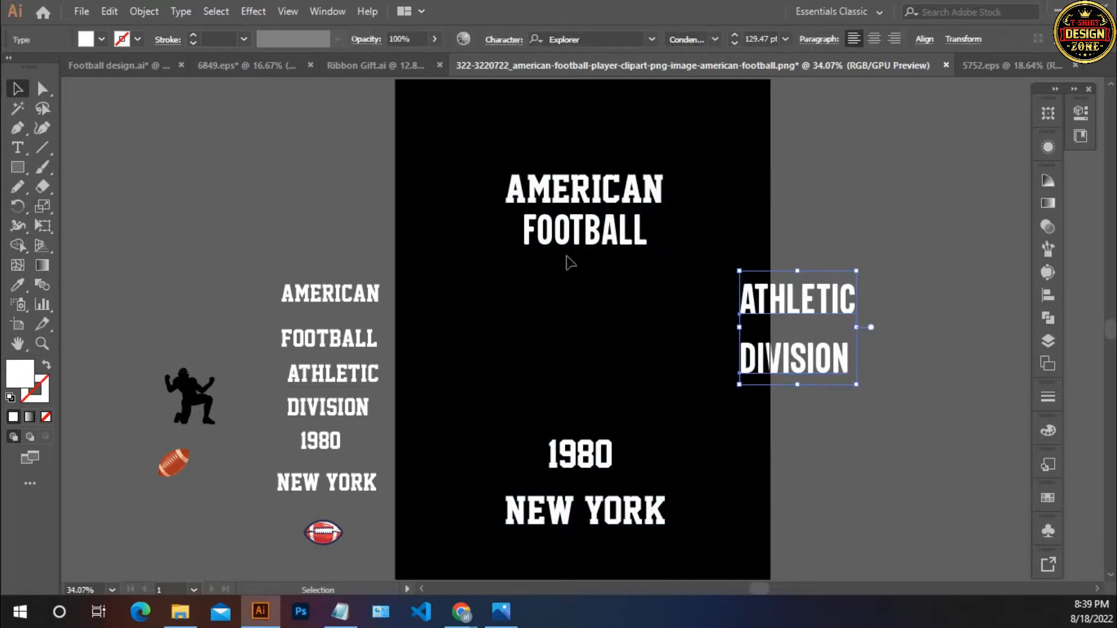
left_click(623, 520)
right_click(569, 477)
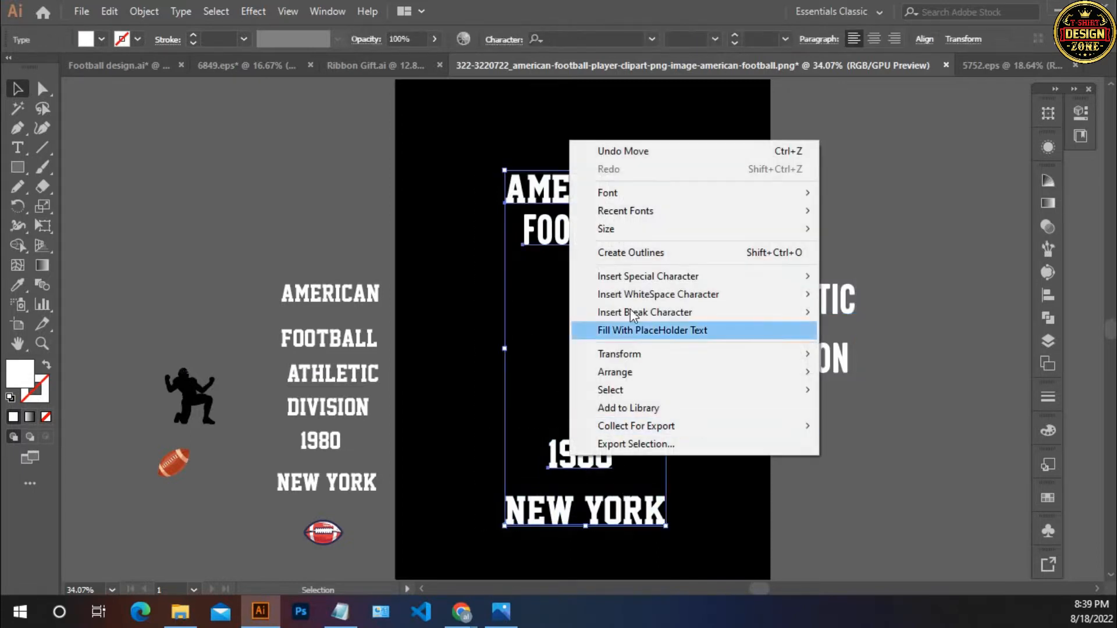
left_click(628, 256)
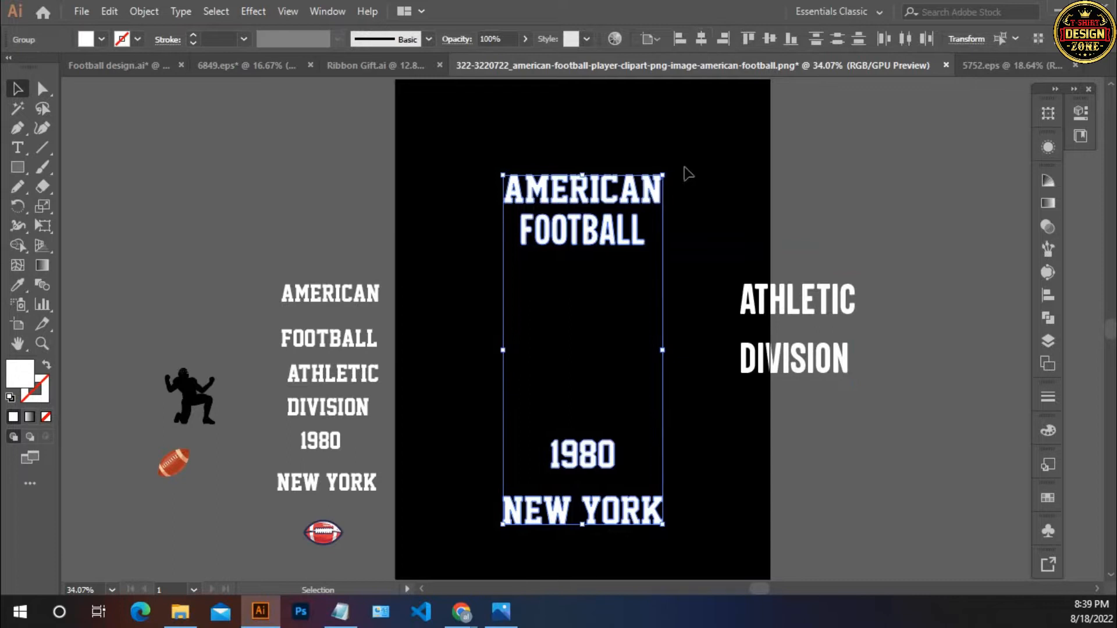
left_click(700, 246)
- Show the rulers and set their units to pixels
left_click_drag(701, 247, 576, 239)
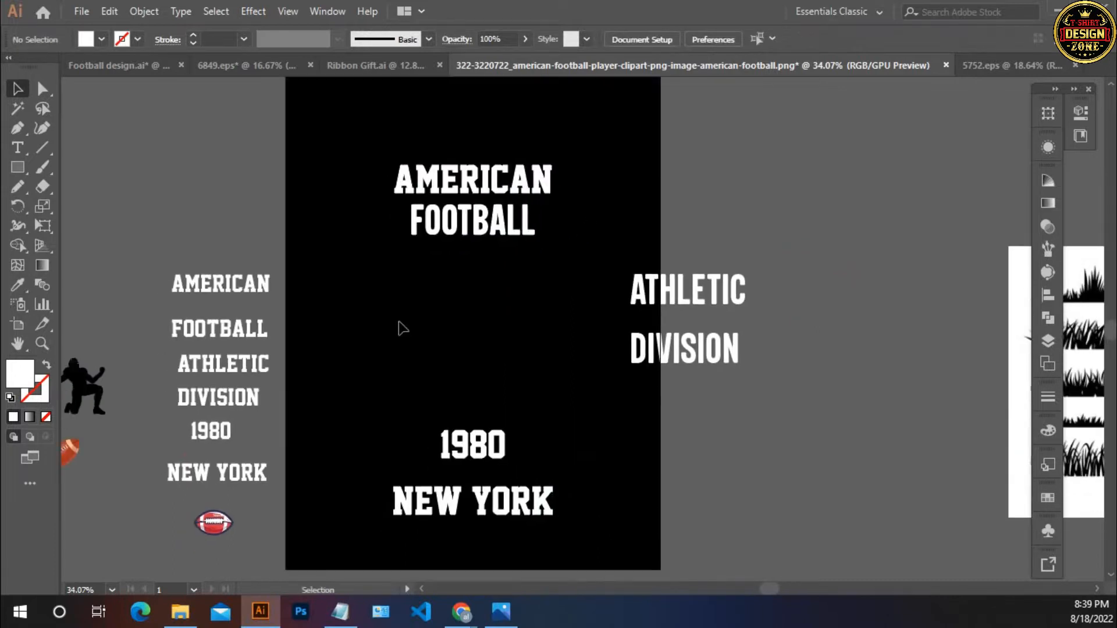
key("ctrl+r")
right_click(396, 86)
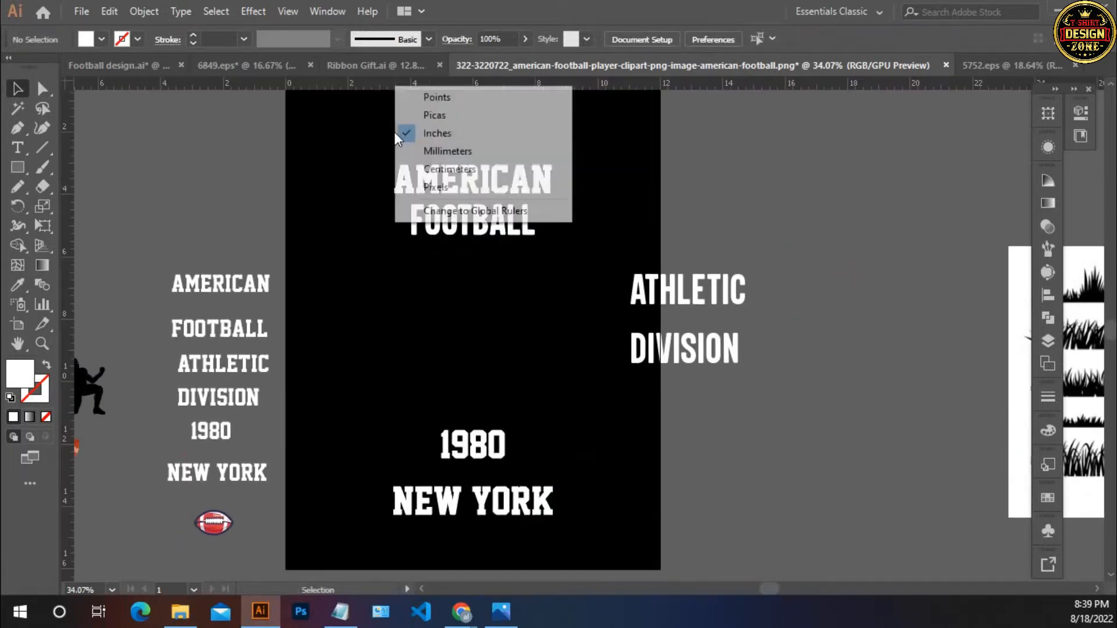
left_click(437, 187)
- Enlarge the four outlined text lines together and adjust their vertical positions, moving NEW YORK closer beneath 1980
left_click_drag(332, 141, 492, 535)
left_click_drag(552, 344, 565, 375)
left_click(510, 308)
left_click(454, 140)
left_click_drag(453, 139, 455, 247)
left_click_drag(488, 296, 490, 252)
left_click_drag(538, 514, 541, 452)
- Centre the four outlined lines horizontally and scale them up slightly together
left_click_drag(406, 155, 550, 517)
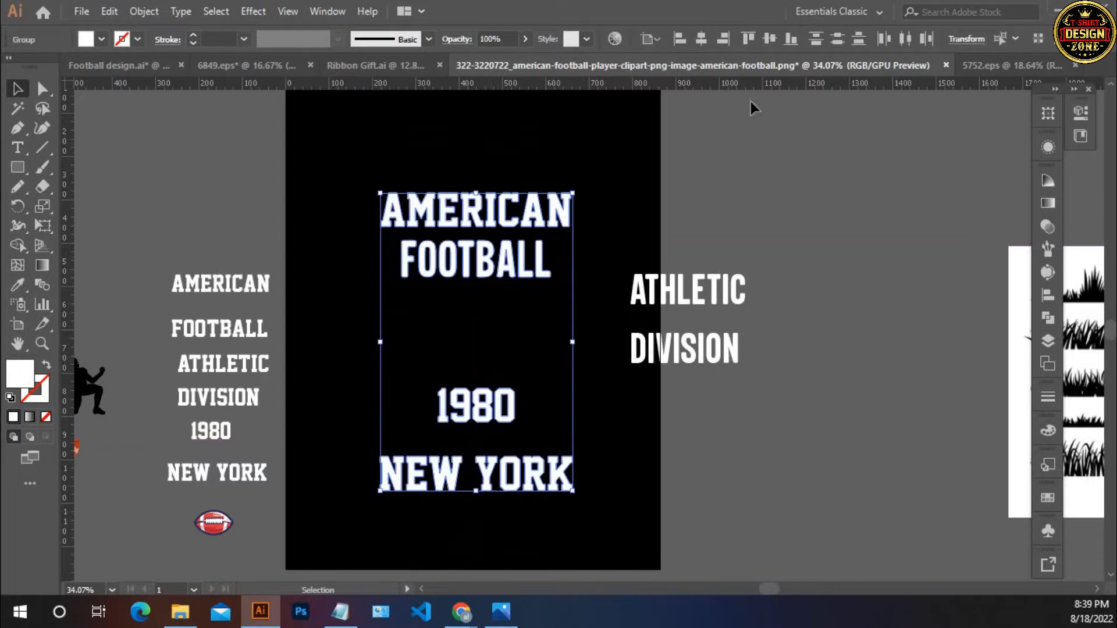
left_click(703, 39)
left_click_drag(573, 342, 581, 354)
- Place vertical guides at both sides of the text block and snap the left one to AMERICAN's left edge
left_click_drag(71, 214, 580, 346)
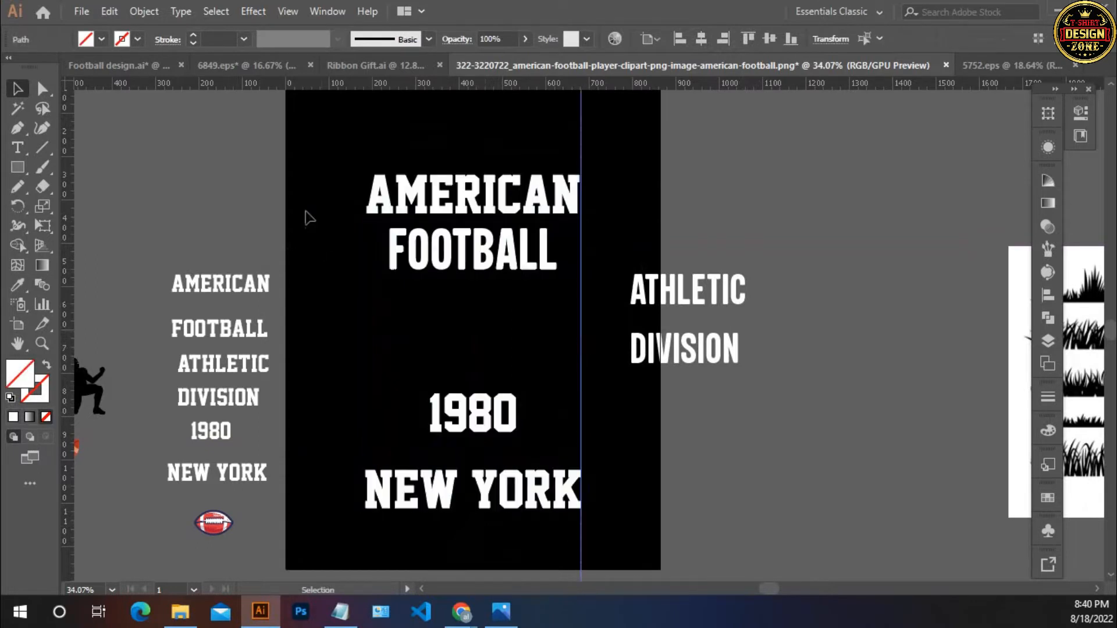
left_click_drag(72, 299, 368, 344)
left_click(534, 295, "ctrl")
left_click(452, 266, "ctrl")
left_click(452, 266, "ctrl")
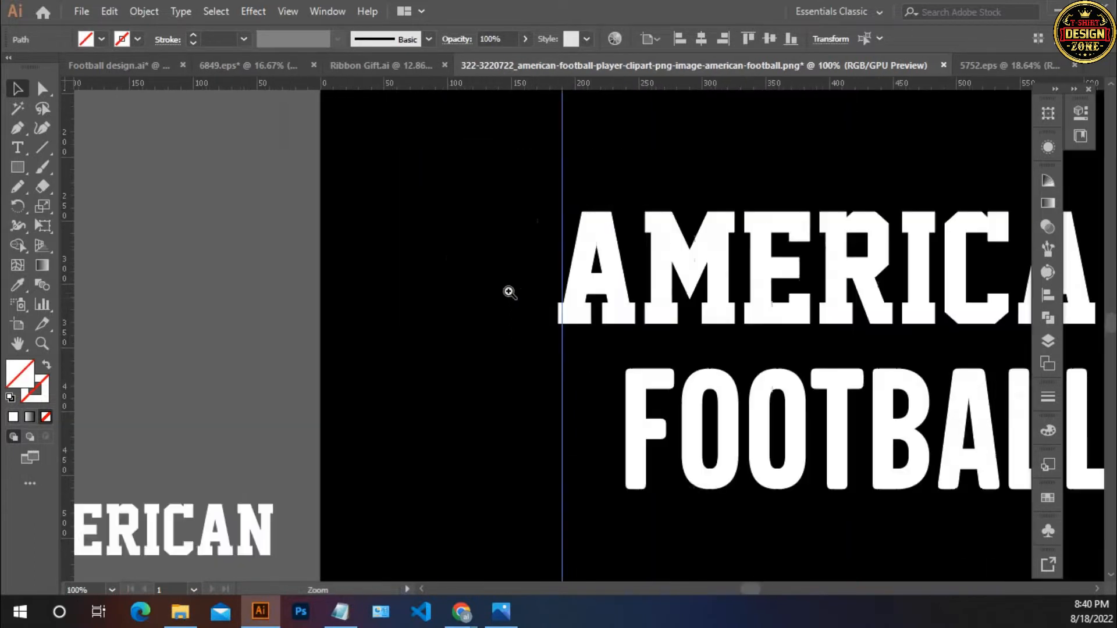
left_click(603, 324, "ctrl")
left_click(603, 324, "ctrl")
left_click(603, 325, "ctrl")
left_click(432, 343)
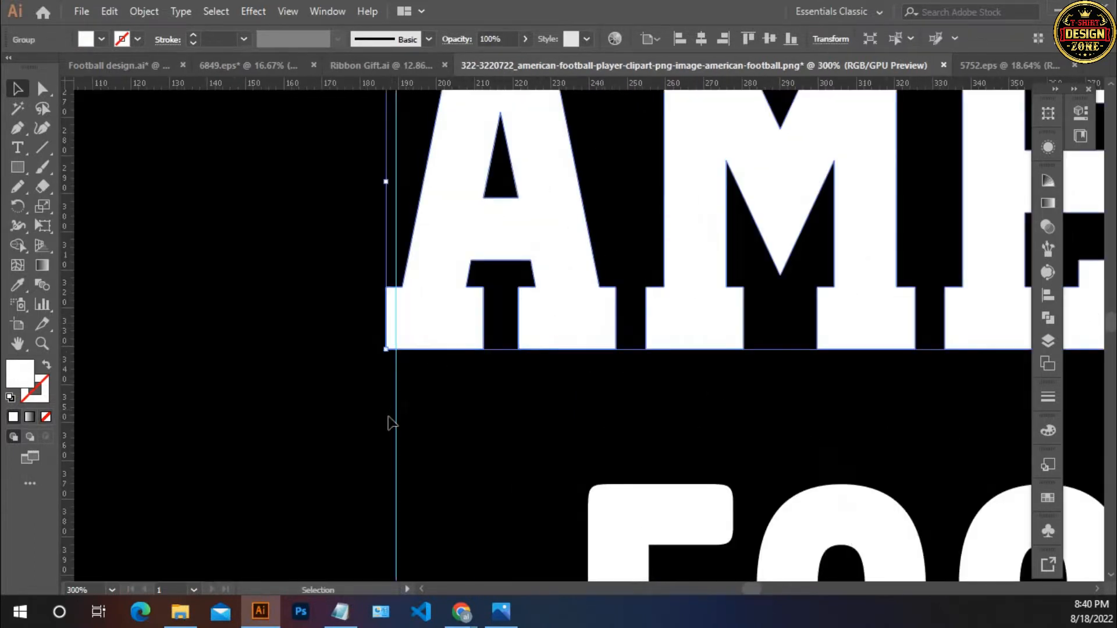
left_click_drag(396, 418, 386, 184)
- Align the second vertical guide precisely with the right edge of the N in AMERICAN
left_click_drag(578, 277, 167, 321)
left_click_drag(536, 312, 212, 299)
left_click_drag(552, 349, 158, 382)
left_click_drag(525, 364, 109, 477)
left_click(336, 349)
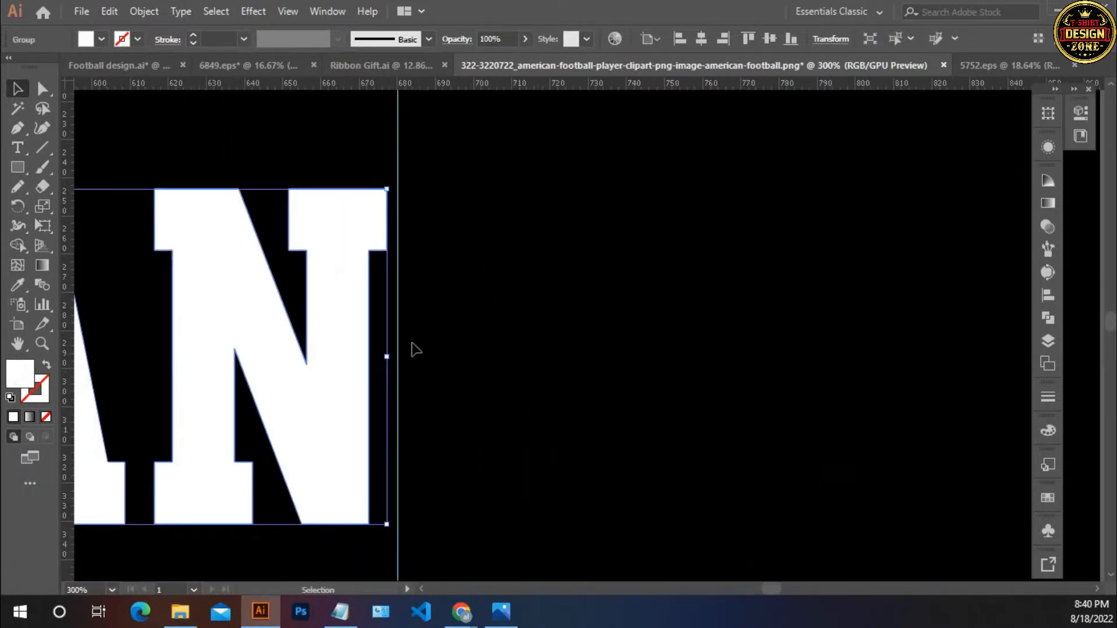
mouse_move(399, 344)
left_mouse_down()
mouse_move(387, 344)
mouse_move(386, 357)
left_mouse_up()
key("ctrl+minus")
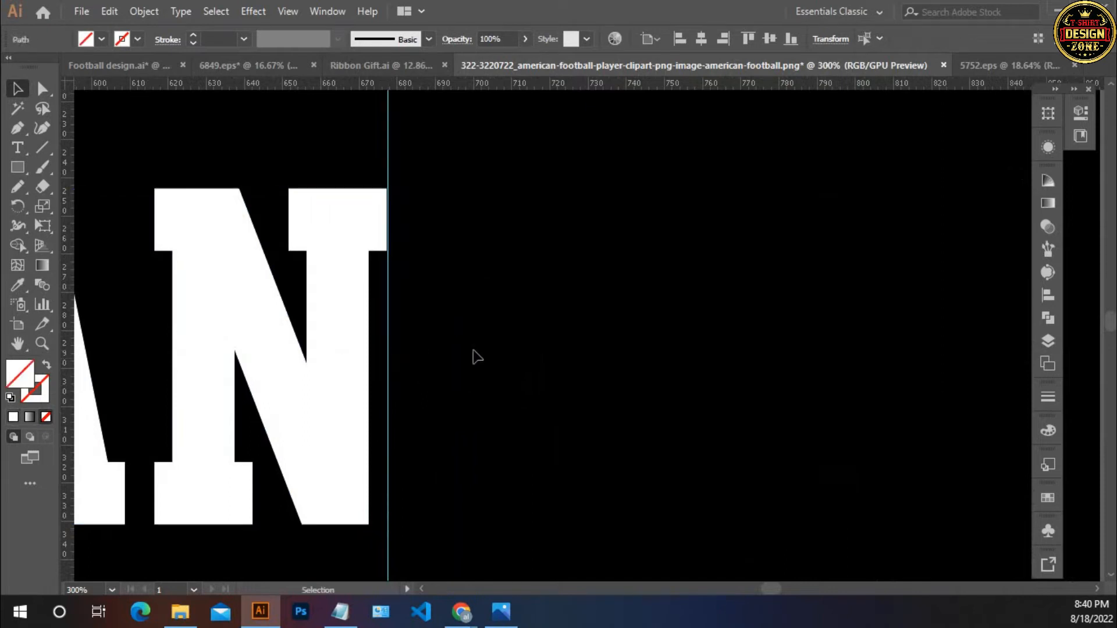
left_click(472, 356)
key("ctrl+minus")
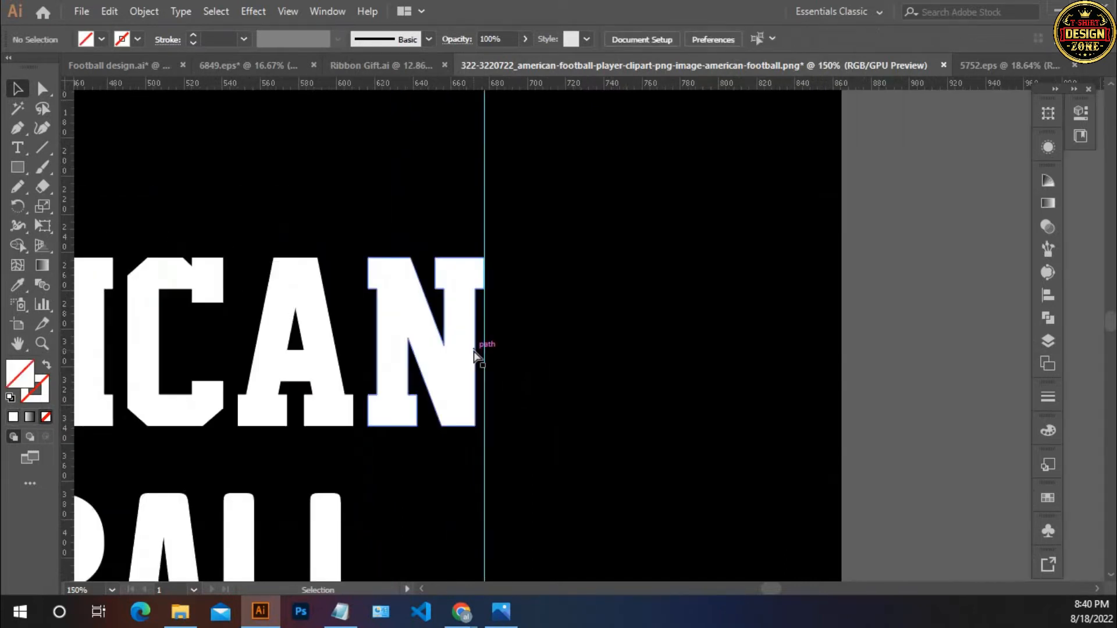
key("ctrl+minus")
key("ctrl+minus")
left_click_drag(474, 351, 493, 366)
left_click_drag(112, 185, 657, 258)
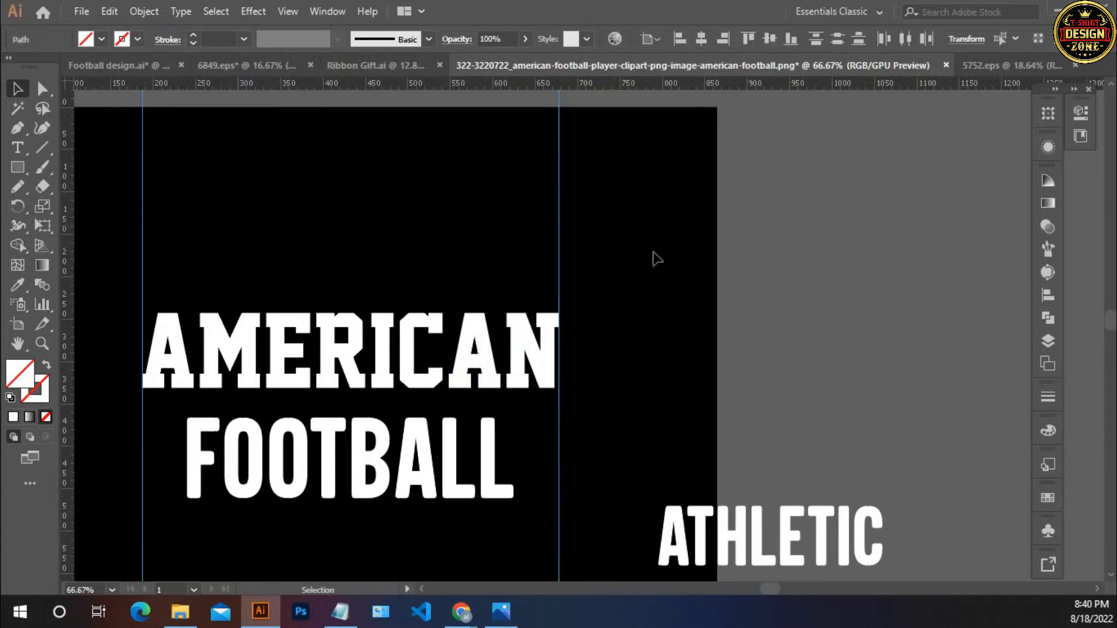
left_click(615, 273)
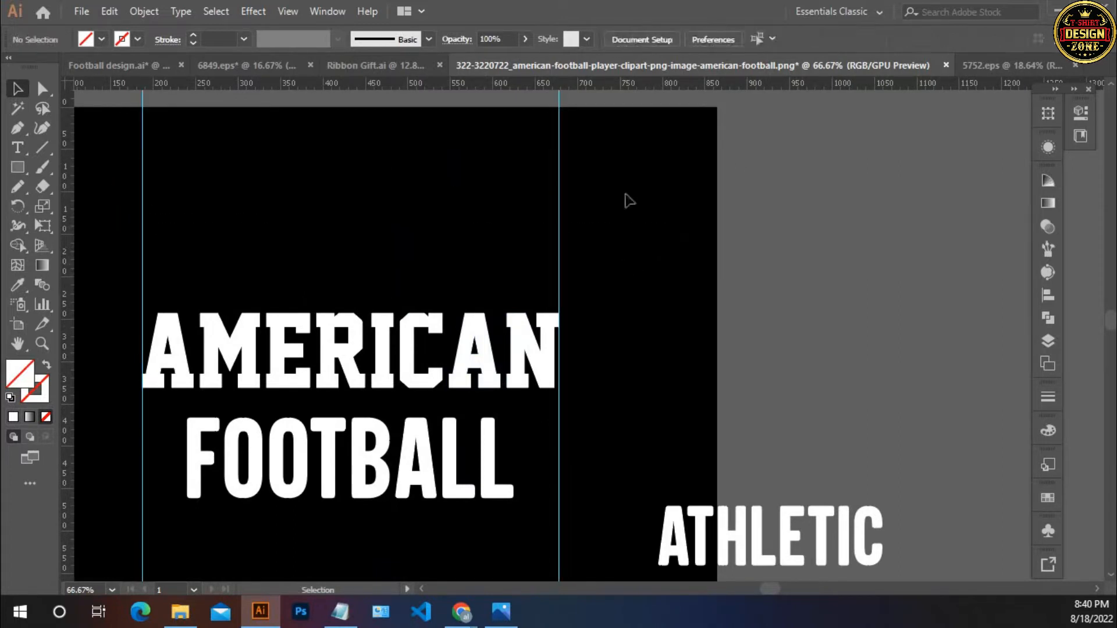
key("ctrl+0")
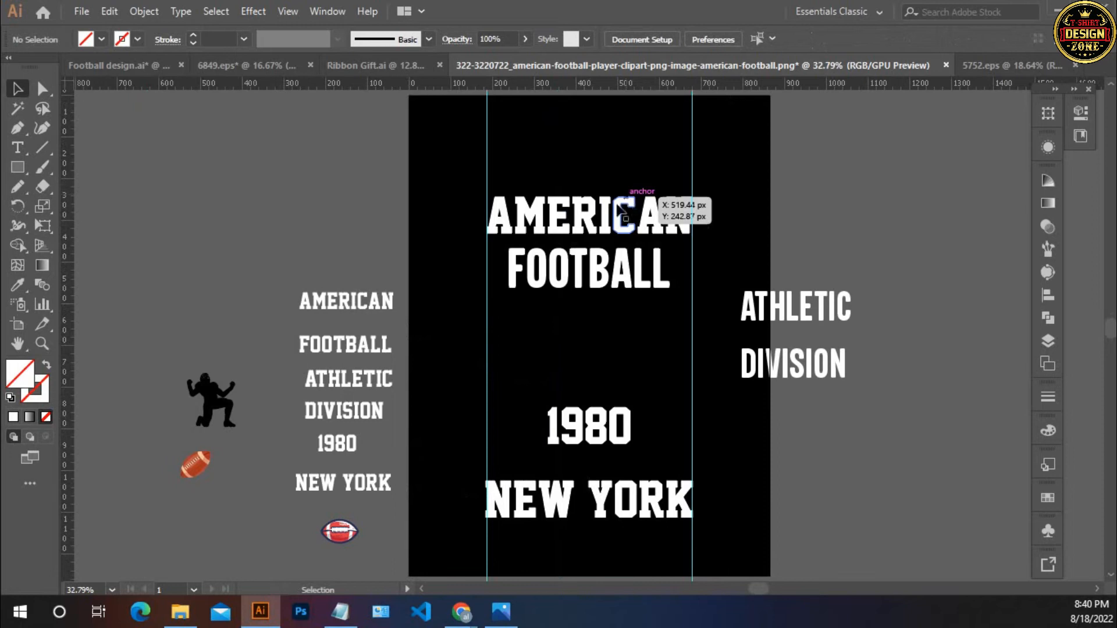
- Scale FOOTBALL up proportionally from its centre until it spans the full width between the two guides
left_click(614, 300, "ctrl")
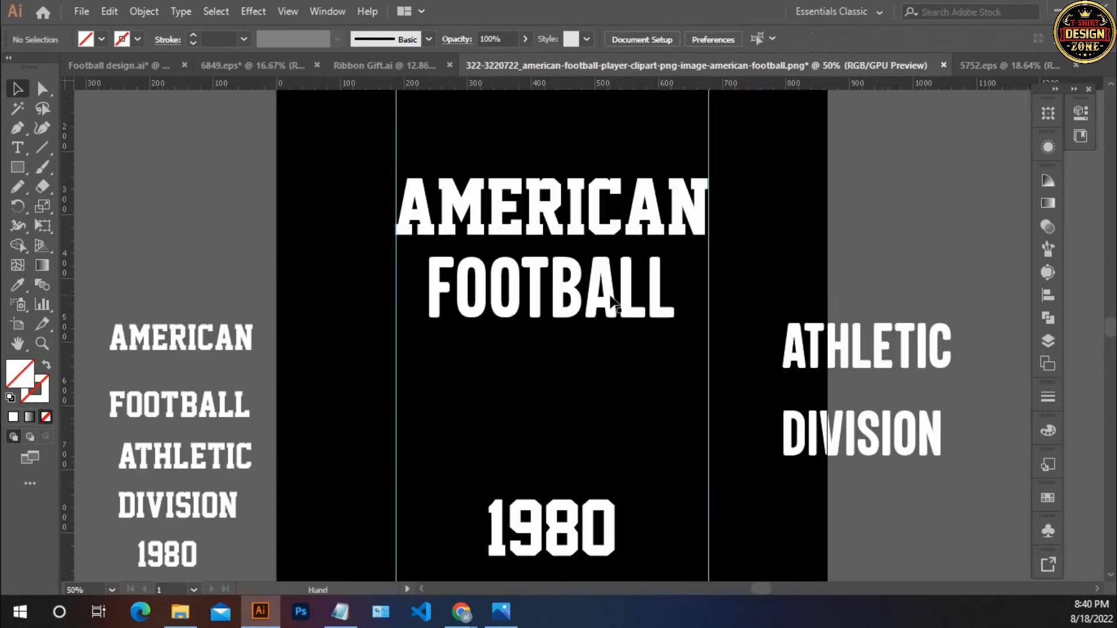
left_click_drag(613, 302, 541, 323)
left_click(624, 254)
left_click(647, 298)
left_click(550, 353, "ctrl")
left_click_drag(609, 391, 580, 403)
left_click(565, 268)
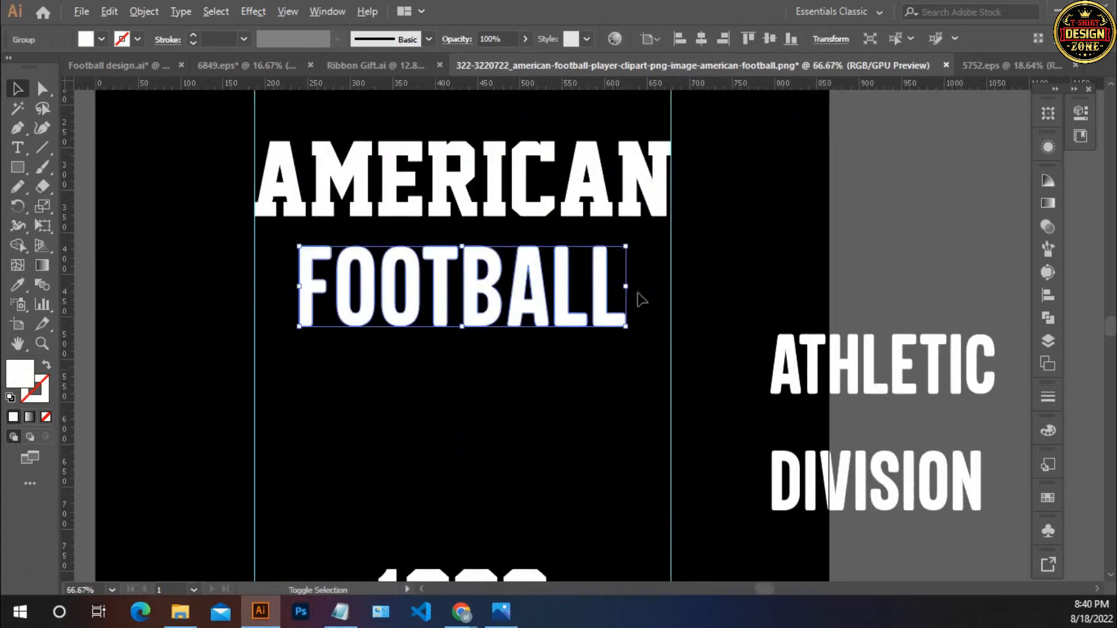
left_click_drag(631, 286, 672, 299)
- Nudge FOOTBALL up slightly to tighten the gap beneath AMERICAN
left_click(614, 396)
left_click_drag(610, 385, 494, 138)
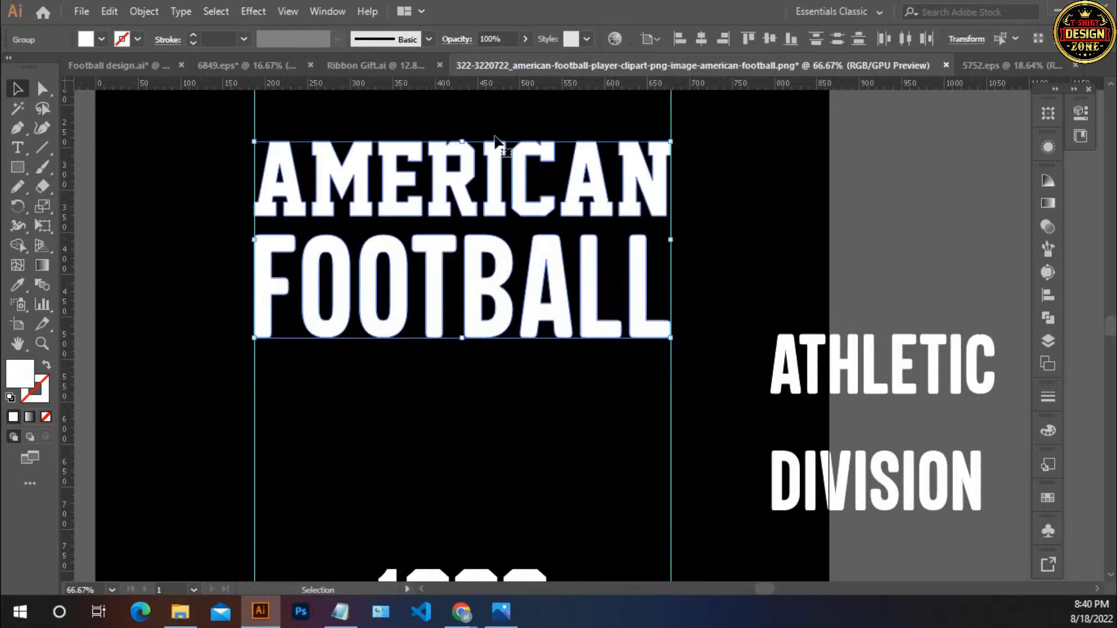
left_click(635, 363)
left_click(600, 331)
key("Up")
key("Up")
key("Up")
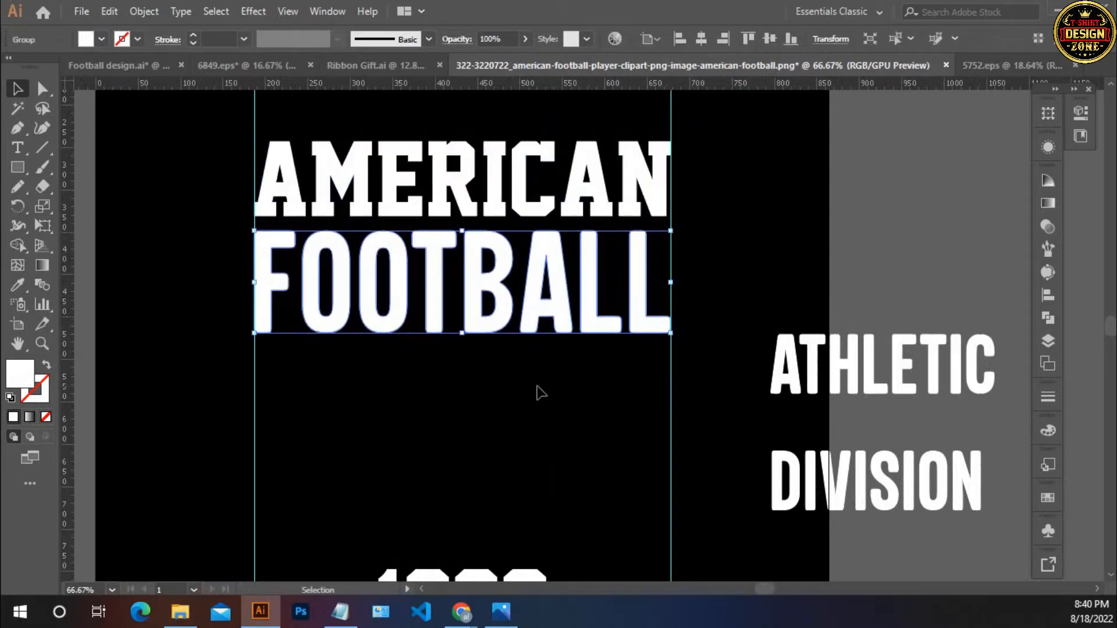
left_click(541, 393)
key("ctrl+0")
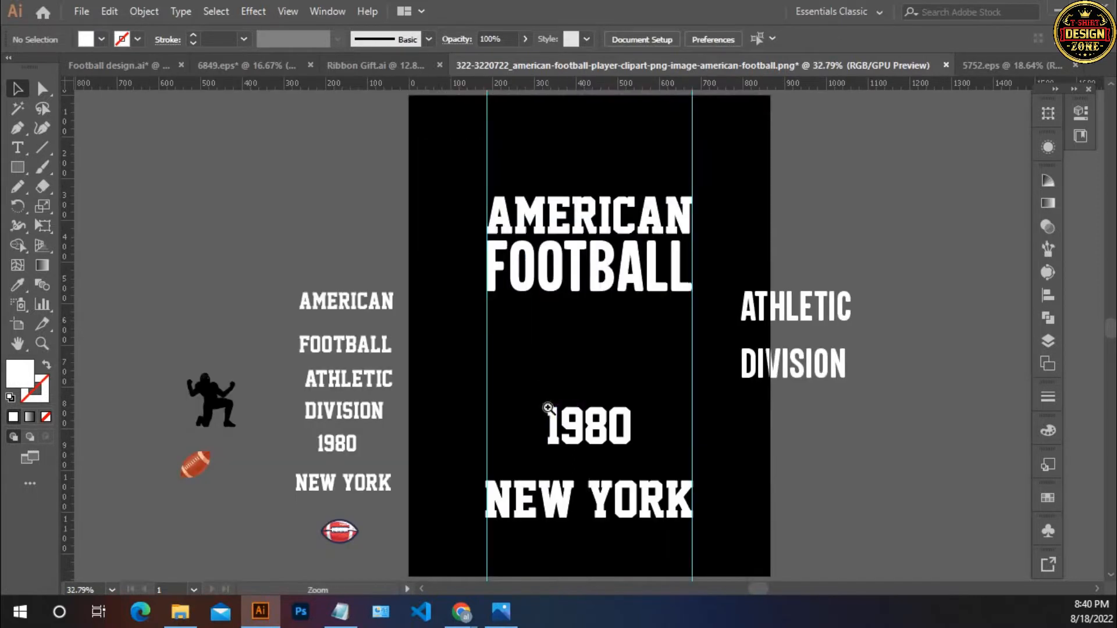
- Copy the kneeling player silhouette from beside the artboard into the space between FOOTBALL and 1980
left_click(548, 408, "ctrl")
mouse_move(506, 285)
left_mouse_down()
mouse_move(521, 307)
mouse_move(501, 284)
left_mouse_up()
left_click_drag(648, 366, 640, 302)
left_click(534, 322)
left_click_drag(435, 343, 451, 349)
left_click_drag(132, 377, 170, 376)
left_click_drag(114, 318, 702, 251)
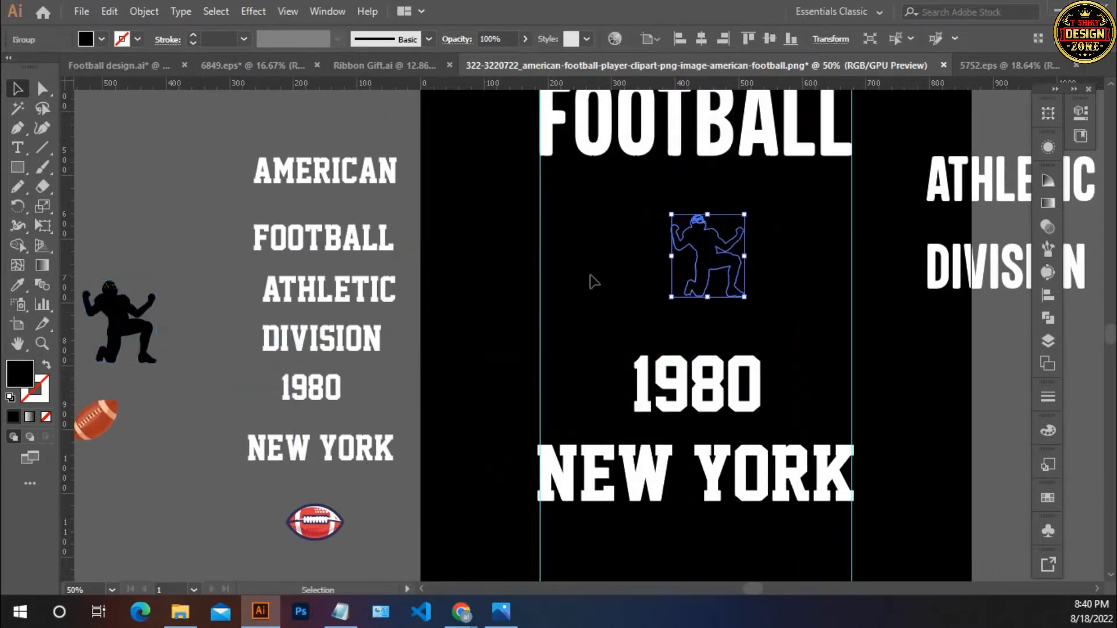
- Apply the white fill of the 1980 text to the copied player silhouette with the Eyedropper
key("i")
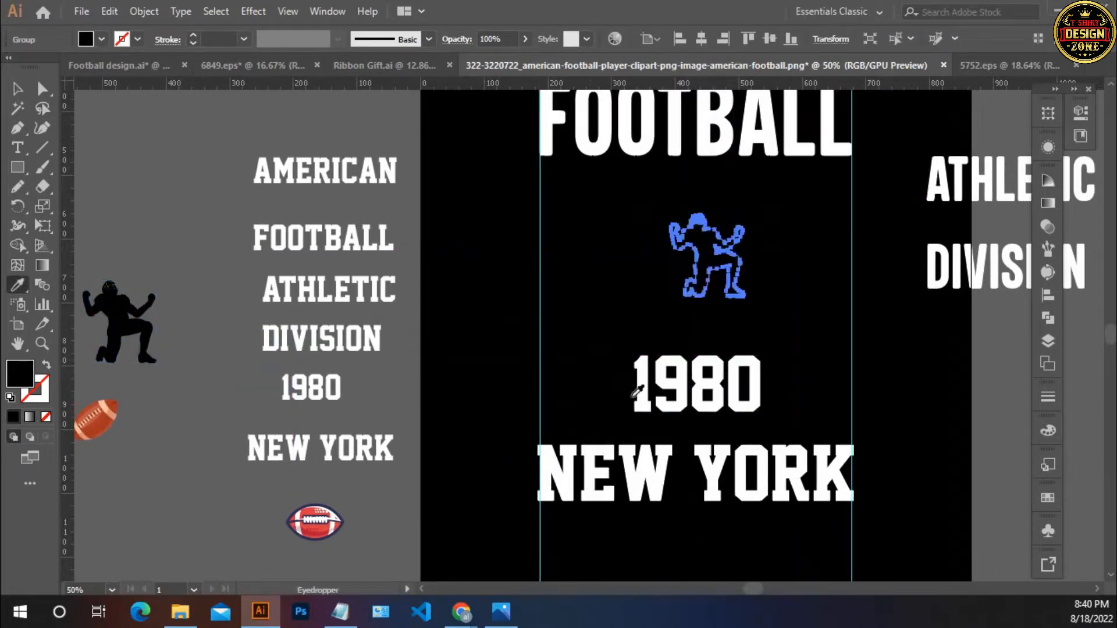
left_click(644, 386)
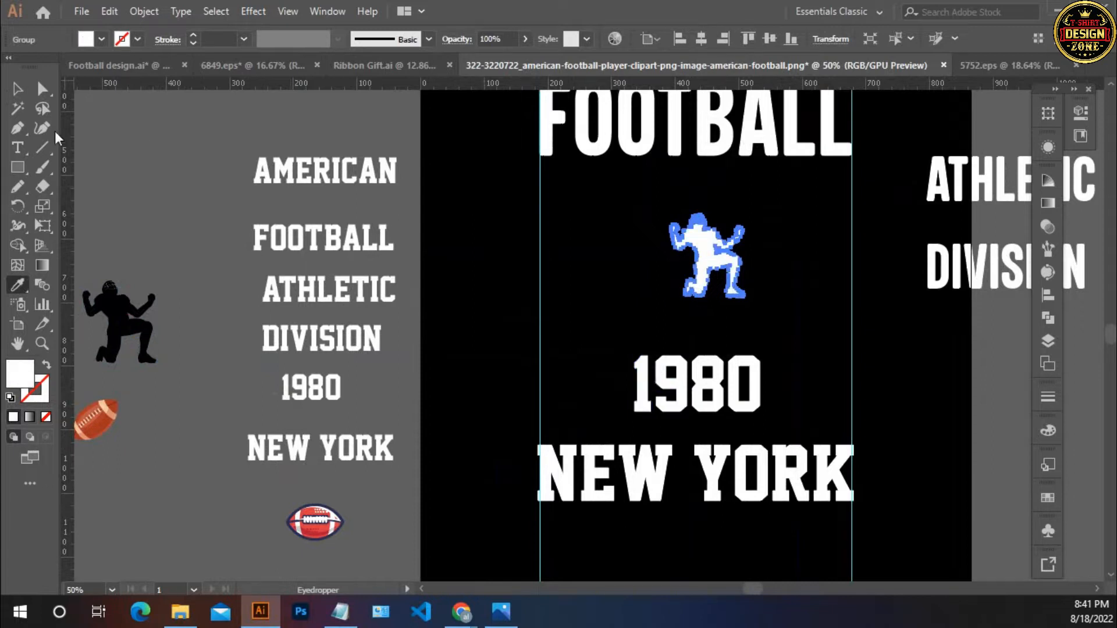
left_click(19, 89)
- Enlarge the player silhouette to fill the gap between FOOTBALL and 1980 and centre it horizontally
left_click(484, 252)
left_click_drag(631, 291, 586, 282)
left_click_drag(575, 199, 625, 257)
left_click(702, 39)
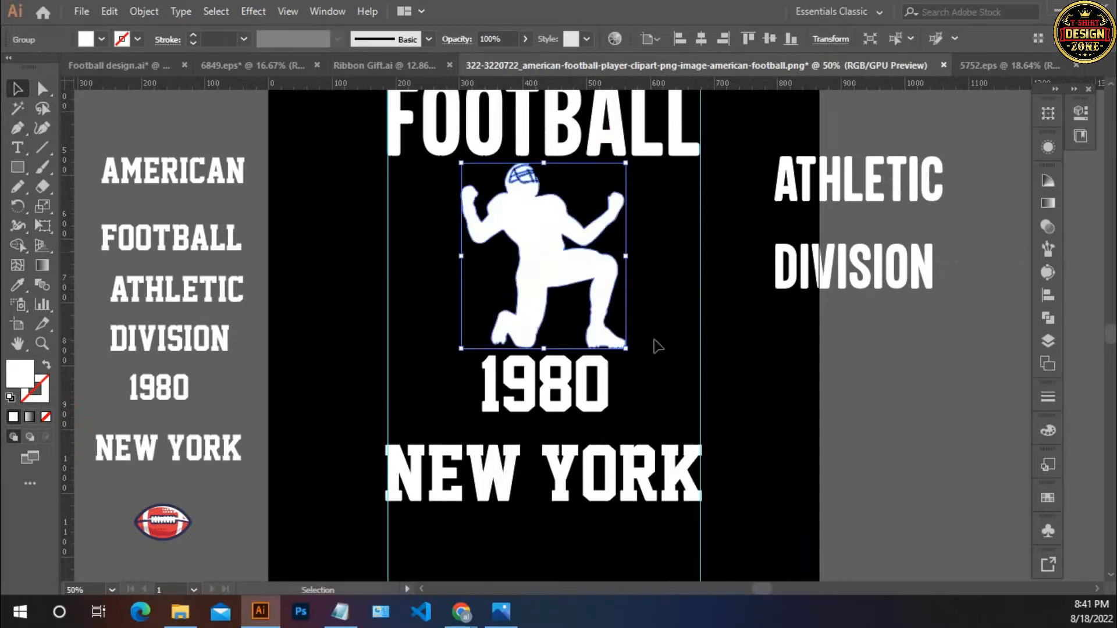
left_click_drag(657, 346, 631, 400)
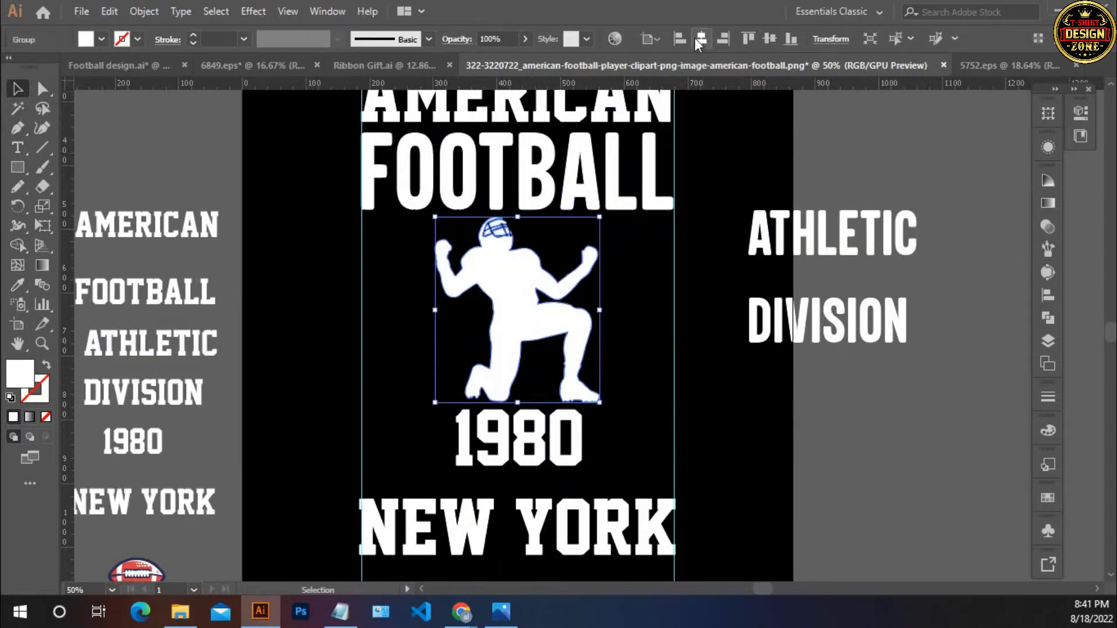
left_click(622, 299)
left_click_drag(622, 297, 637, 347)
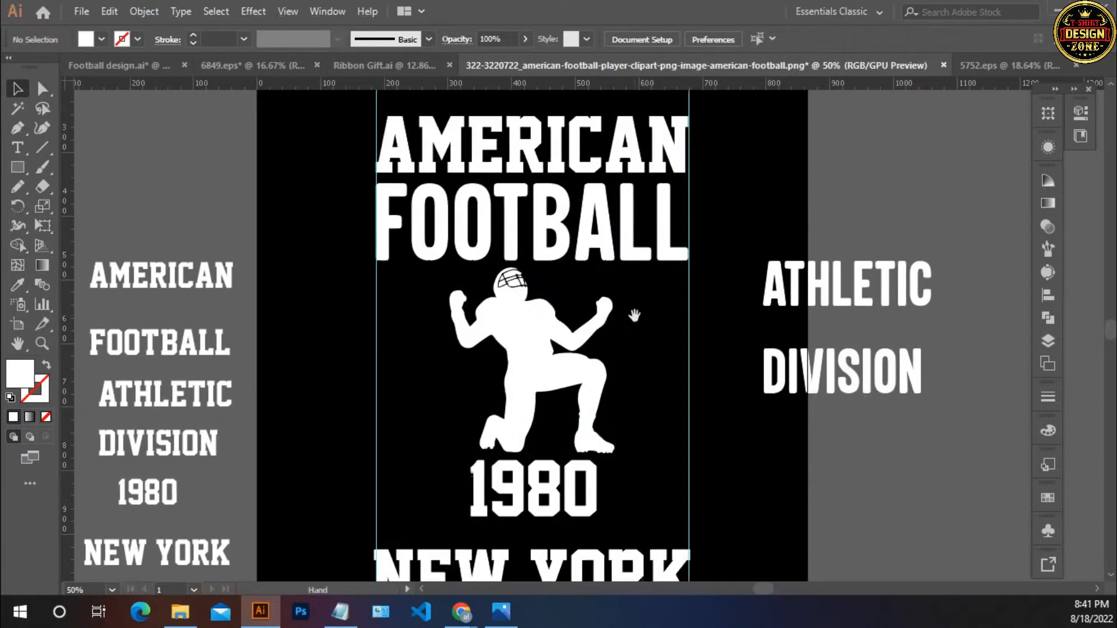
- Start a Warp effect on FOOTBALL using the Arc Lower style
left_click(599, 244)
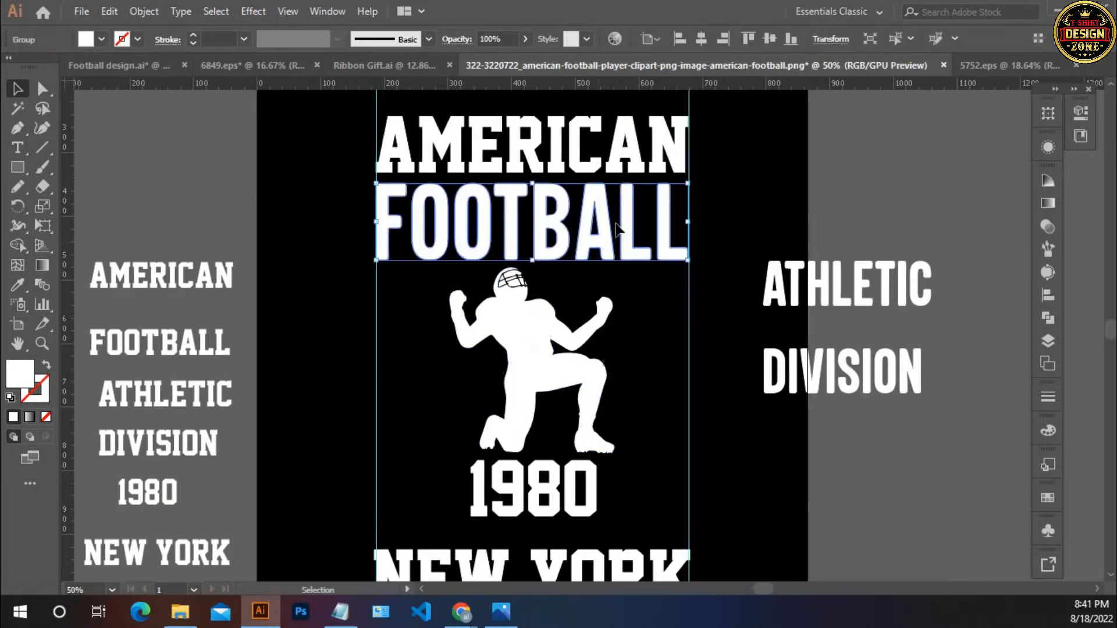
left_click(253, 12)
mouse_move(337, 223)
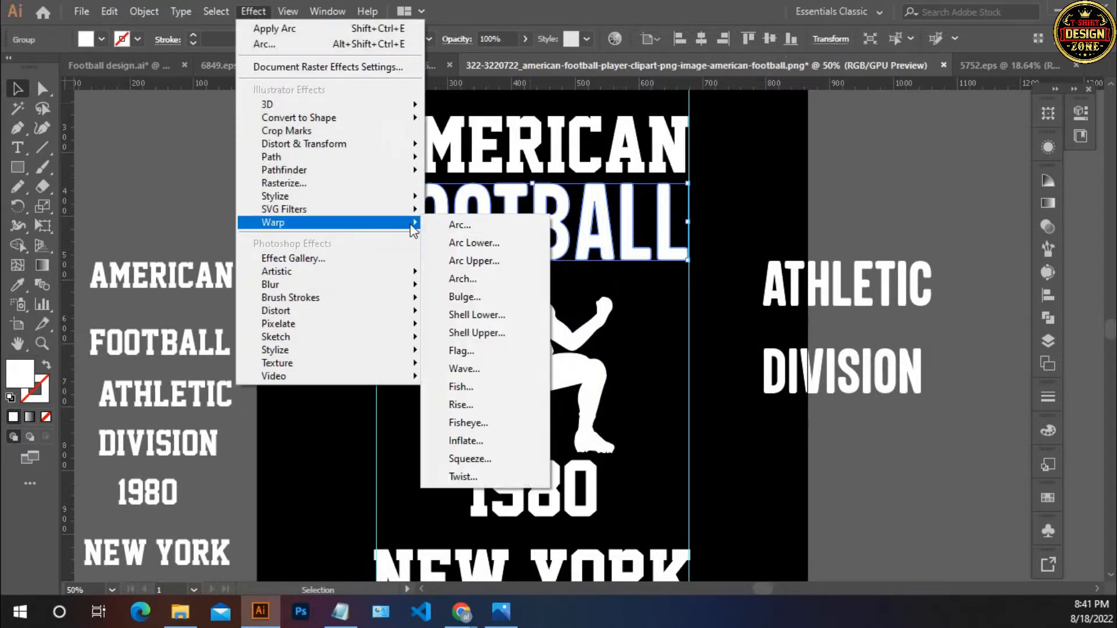
left_click(457, 226)
left_click(777, 183)
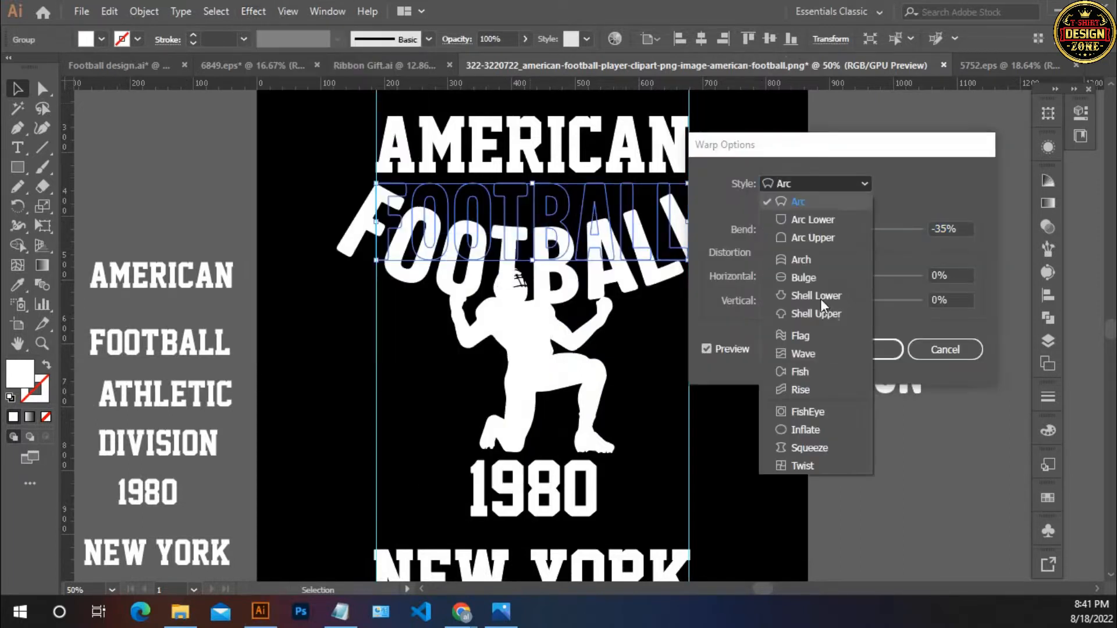
left_click(812, 220)
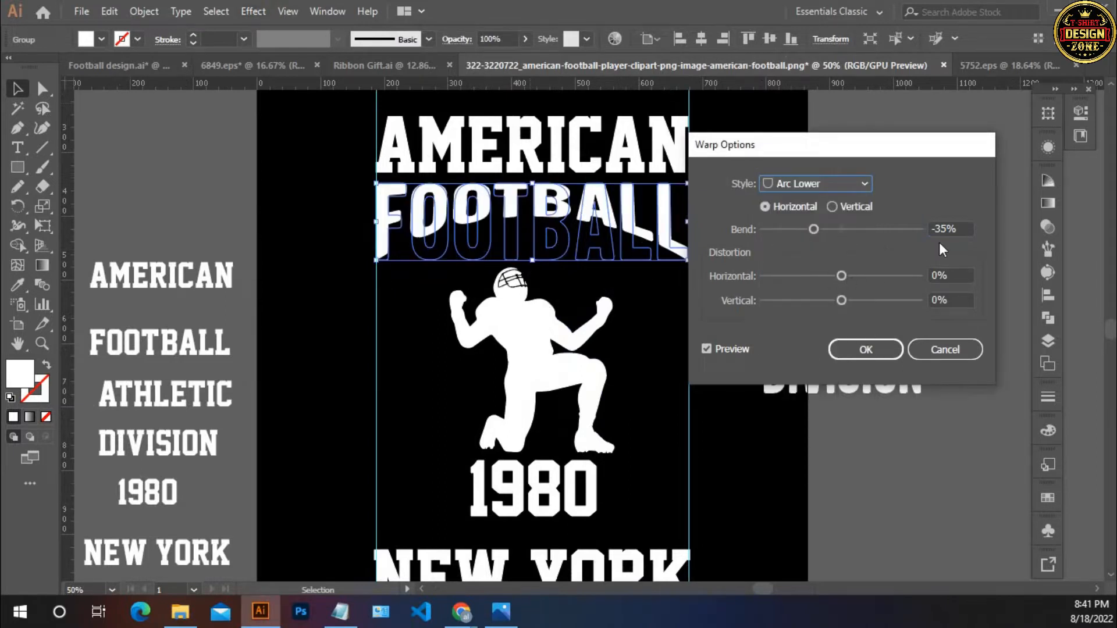
- Set the warp's horizontal bend to -32%, apply it and expand FOOTBALL's appearance
left_click_drag(962, 228, 906, 281)
key("Down")
key("Down")
key("Up")
key("Up")
key("Up")
key("Up")
key("Up")
key("Up")
key("Up")
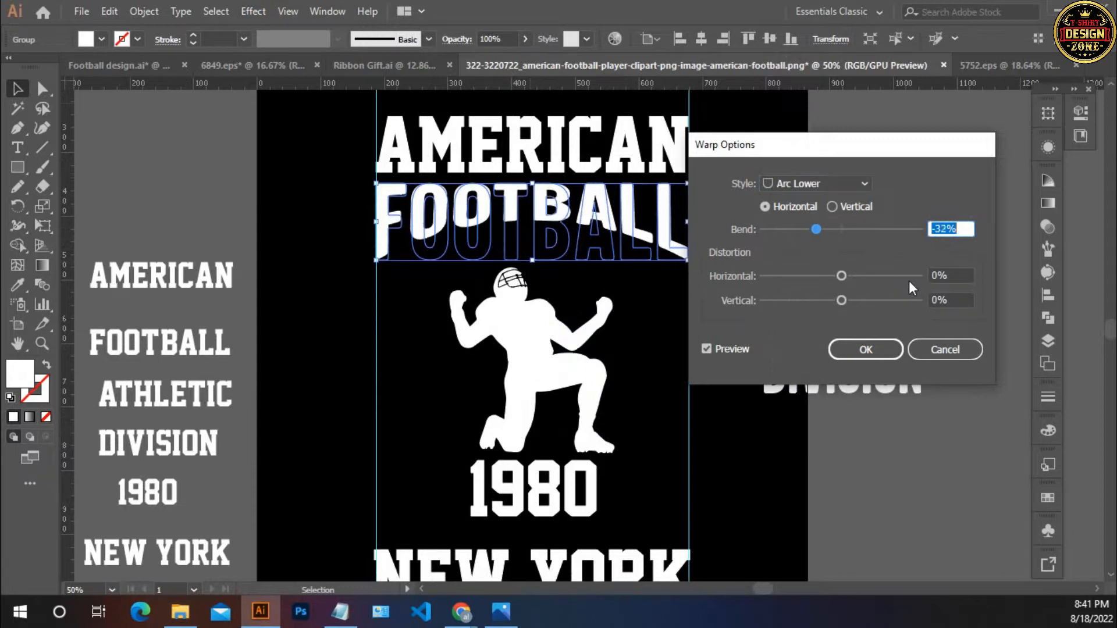
left_click(866, 349)
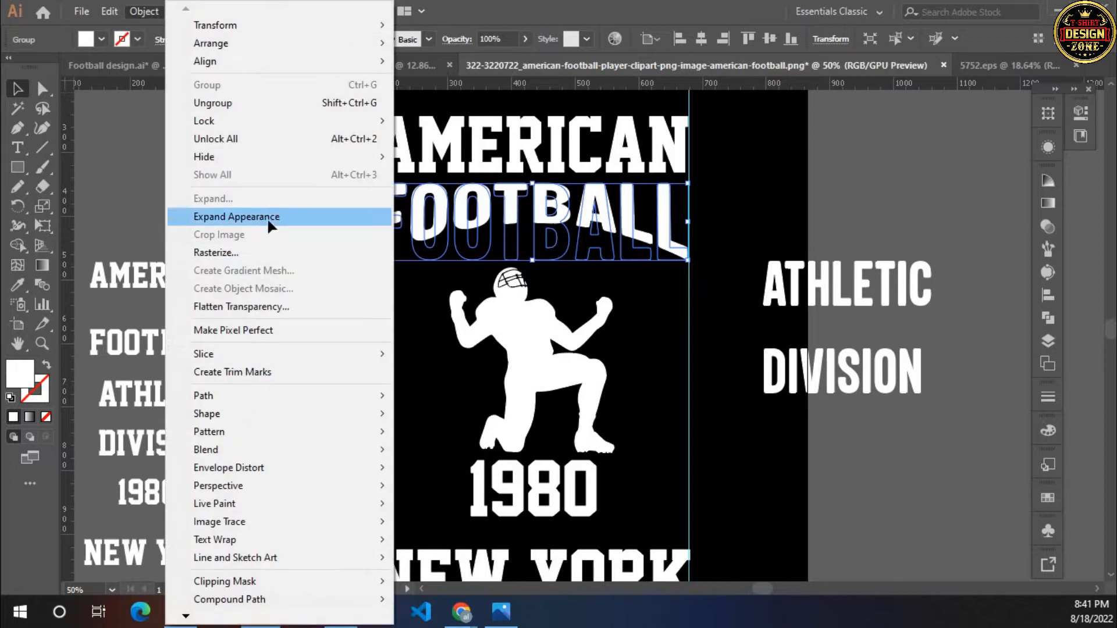
left_click(267, 217)
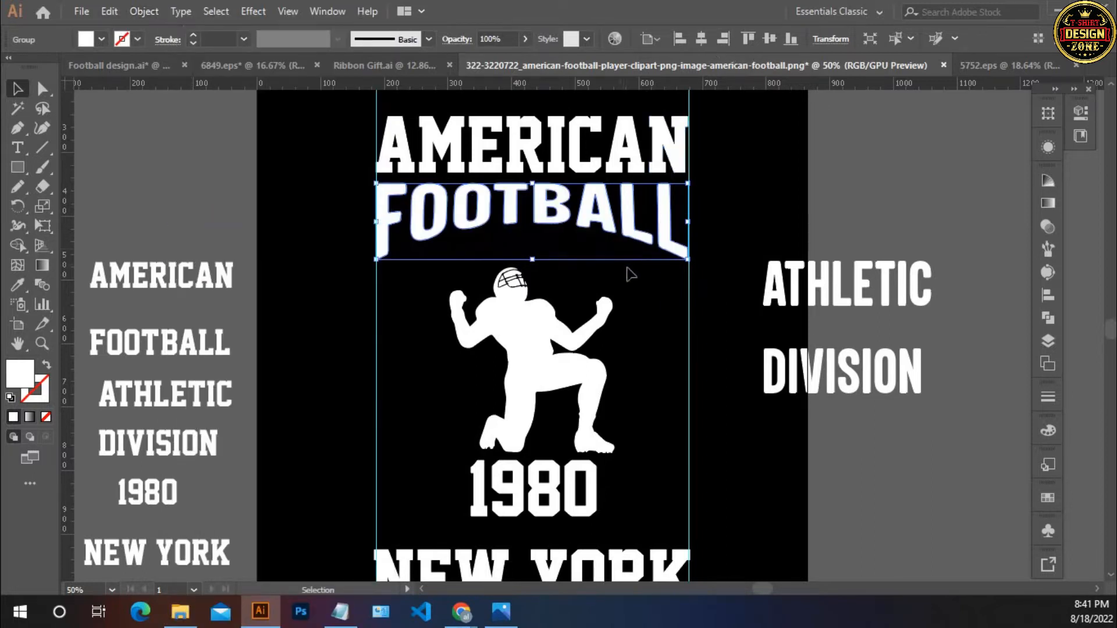
- Nudge AMERICAN down slightly towards the warped FOOTBALL
left_click(635, 161)
key("Down")
key("Down")
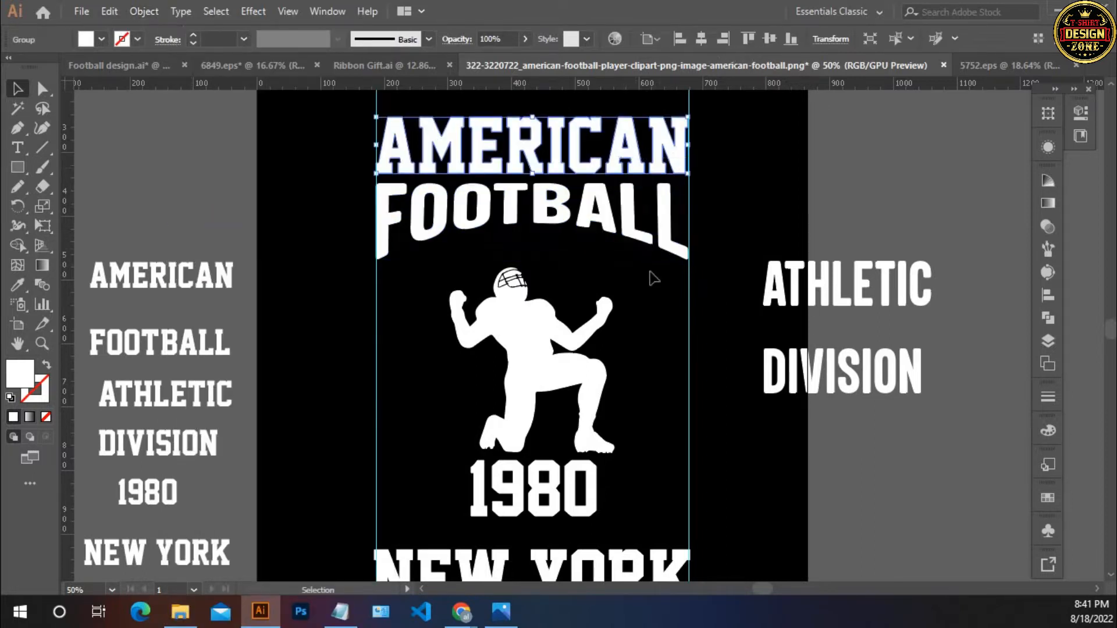
left_click(651, 276)
- Move AMERICAN and FOOTBALL down together until the player's helmet sits inside FOOTBALL's arched lower edge
left_click(520, 343)
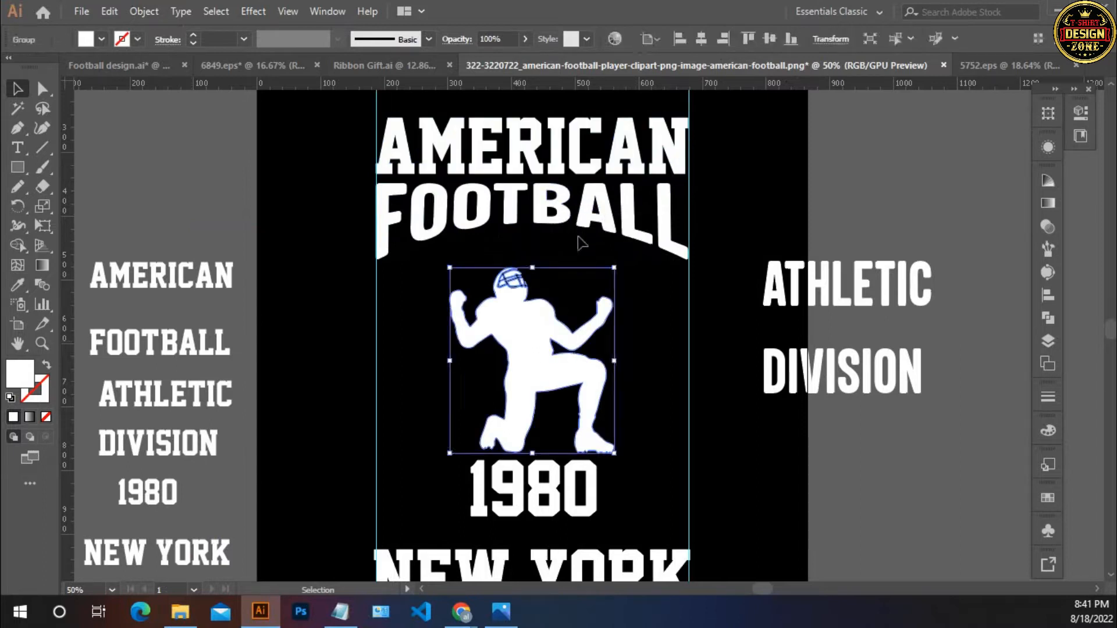
left_click(523, 134)
key("Down")
key("Down")
key("Down")
key("Down")
key("Down")
key("Down")
key("Down")
key("Down")
key("Down")
key("Down")
key("Down")
key("Down")
key("Down")
key("Down")
key("Down")
key("Down")
key("Down")
key("Down")
key("Down")
key("Down")
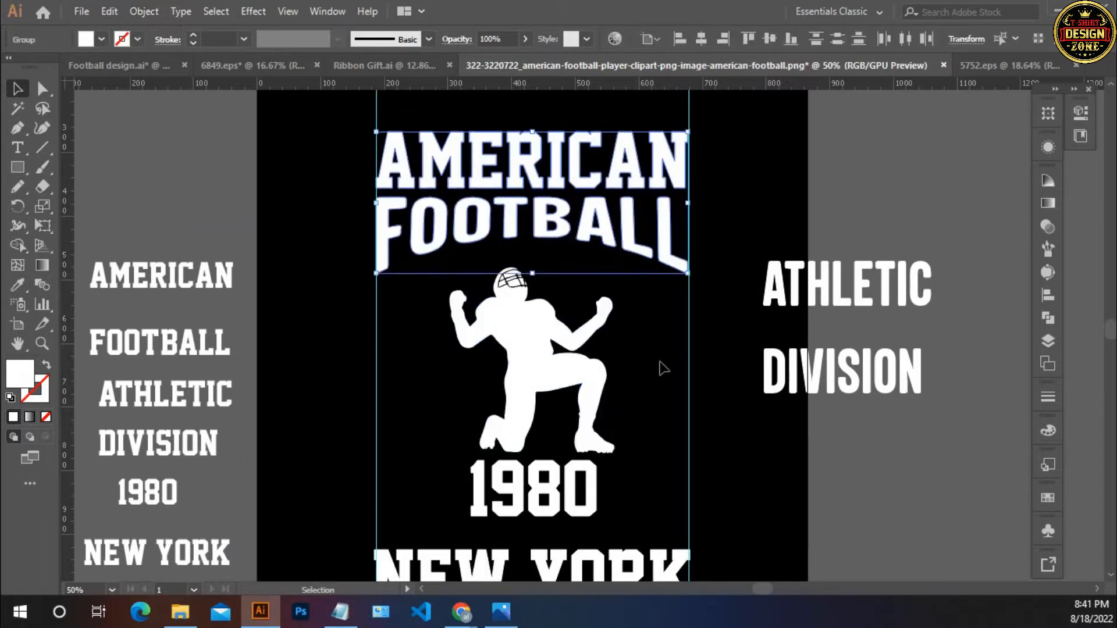
key("Down")
key("Down")
key("Down")
key("Down")
key("Down")
key("Down")
key("Down")
key("Down")
key("Down")
key("Down")
key("Down")
key("Down")
key("Down")
key("Down")
key("Down")
key("Down")
key("Down")
key("Down")
key("Down")
key("Down")
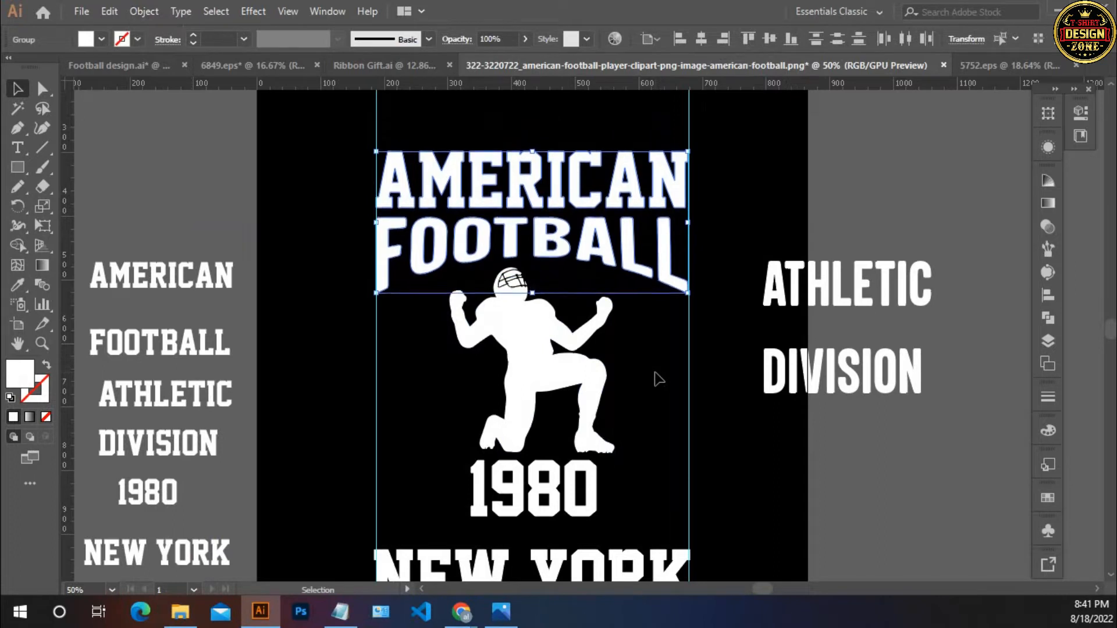
left_click(639, 370)
- Scale the player silhouette up slightly, keeping it centred between the two guides
mouse_move(626, 356)
left_mouse_down()
mouse_move(614, 331)
mouse_move(615, 342)
left_mouse_up()
left_click(551, 336)
left_click(614, 407)
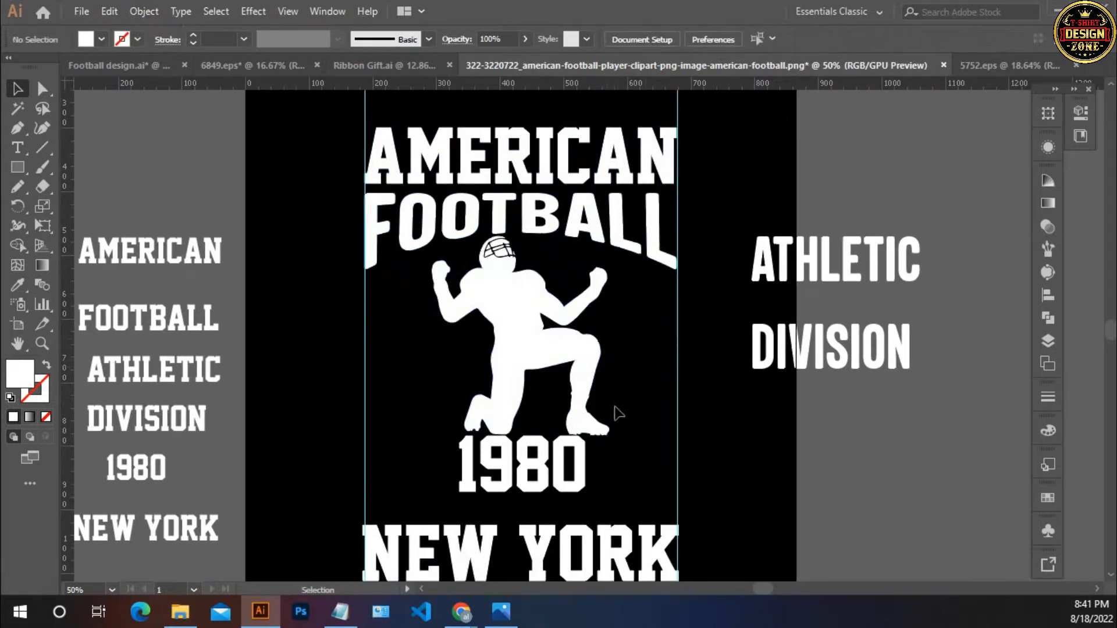
left_click(602, 420)
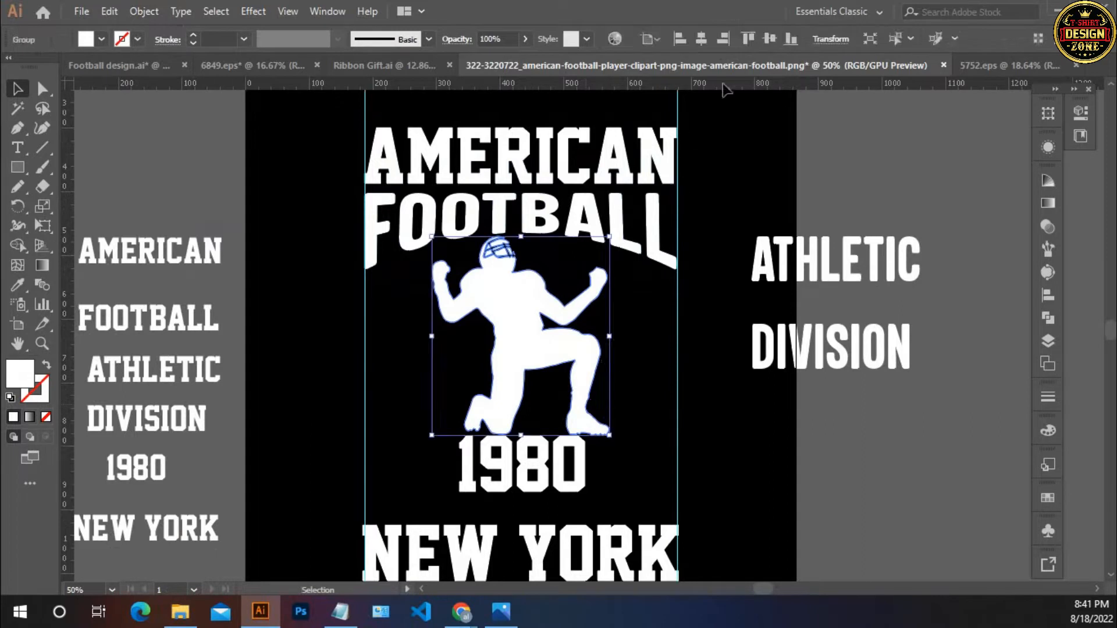
left_click(633, 371)
- Nudge 1980 down slightly to leave a small gap beneath the player's feet
left_click_drag(574, 484, 561, 460)
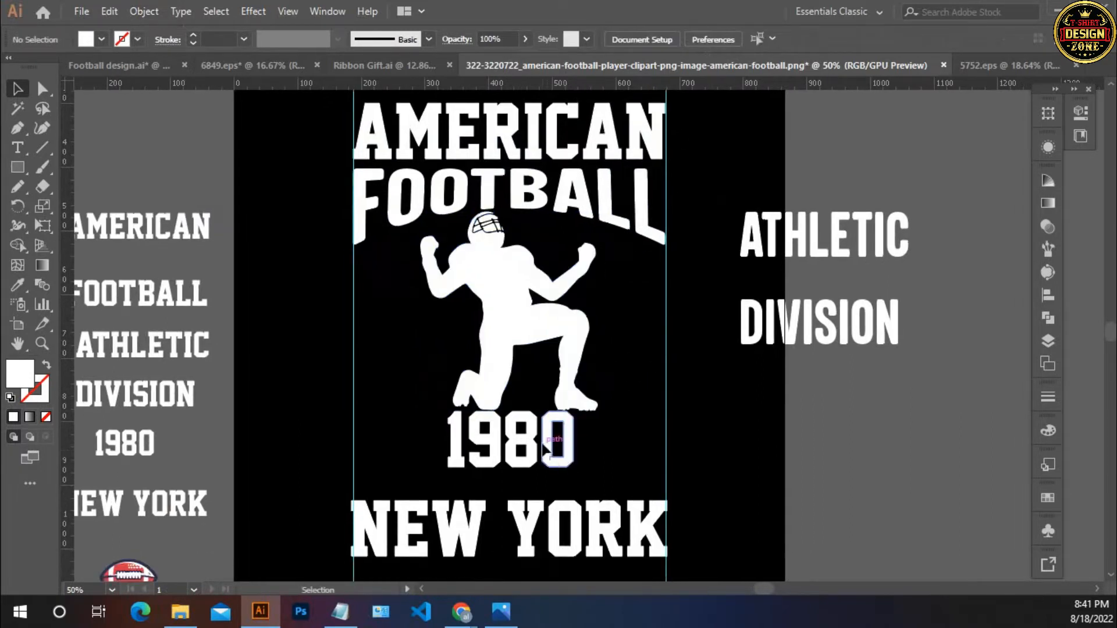
left_click(542, 445)
key("Down")
key("Down")
key("Down")
key("Down")
key("Down")
key("Down")
key("Down")
key("Down")
key("Down")
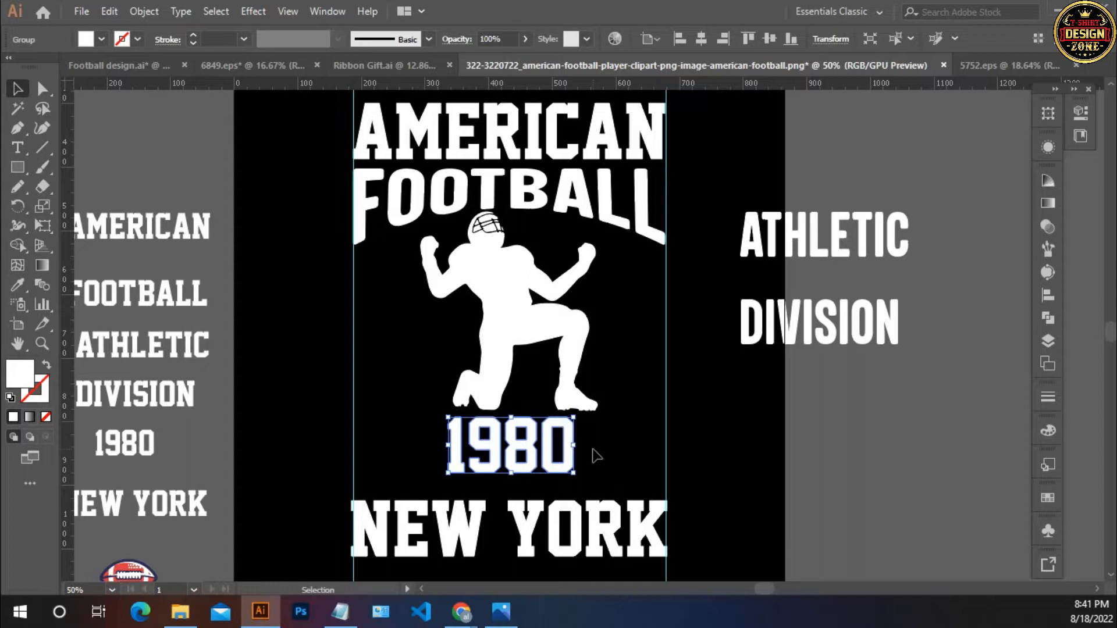
- Nudge 1980 further down so it sits more evenly between the player's feet and NEW YORK
key("Down")
key("Down")
key("Down")
key("Down")
key("Down")
key("Down")
key("Down")
key("Down")
left_click(607, 453)
- Move ATHLETIC into the empty space between the left guide and the player's torso, and scale it down to fit
left_click_drag(611, 322, 668, 331)
left_click_drag(464, 354, 452, 340)
left_click_drag(429, 379, 444, 368)
left_click_drag(319, 379, 346, 377)
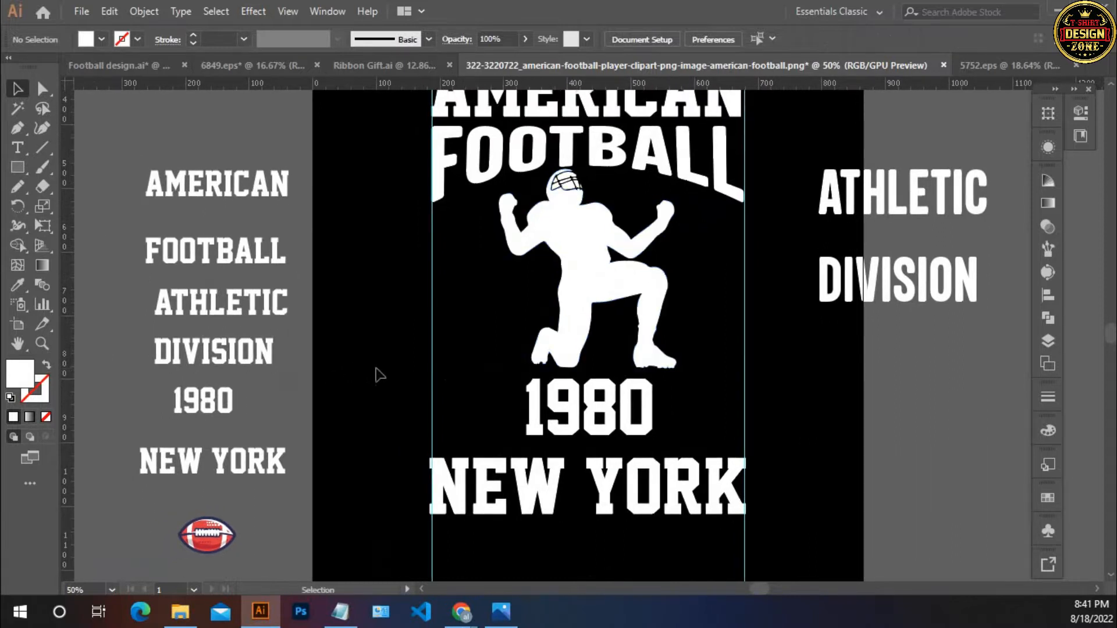
left_click_drag(710, 282, 656, 289)
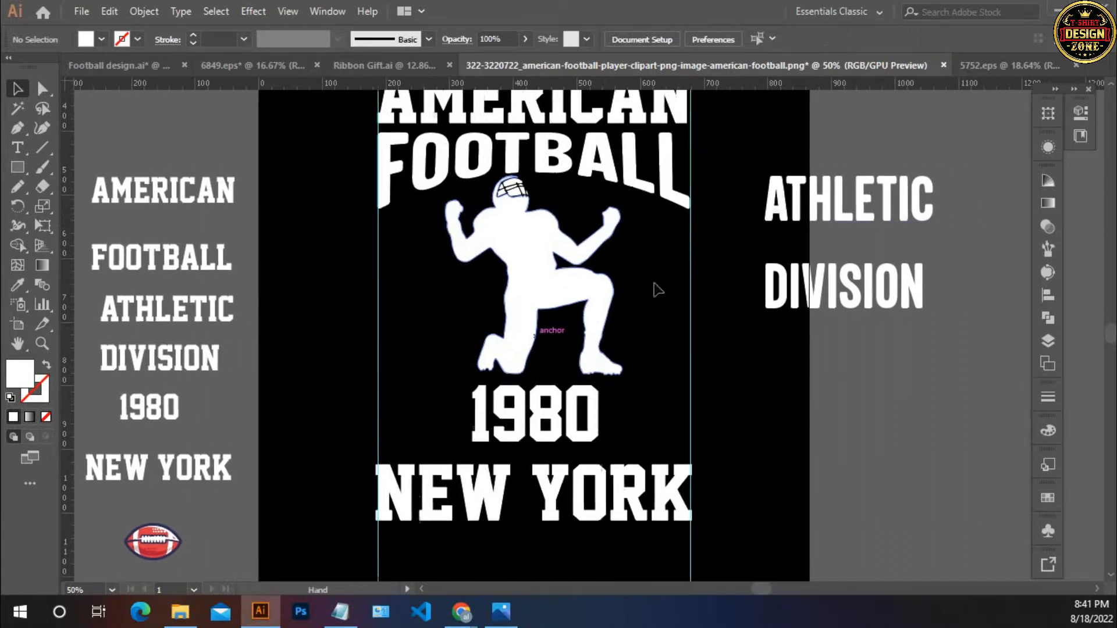
left_click(813, 221)
left_click_drag(826, 207, 438, 304)
left_click_drag(551, 298, 449, 347)
- Place DIVISION between the player's front foot and the right guide, scaling it down and nudging it right to fit
scroll(523, 346, "left", 3)
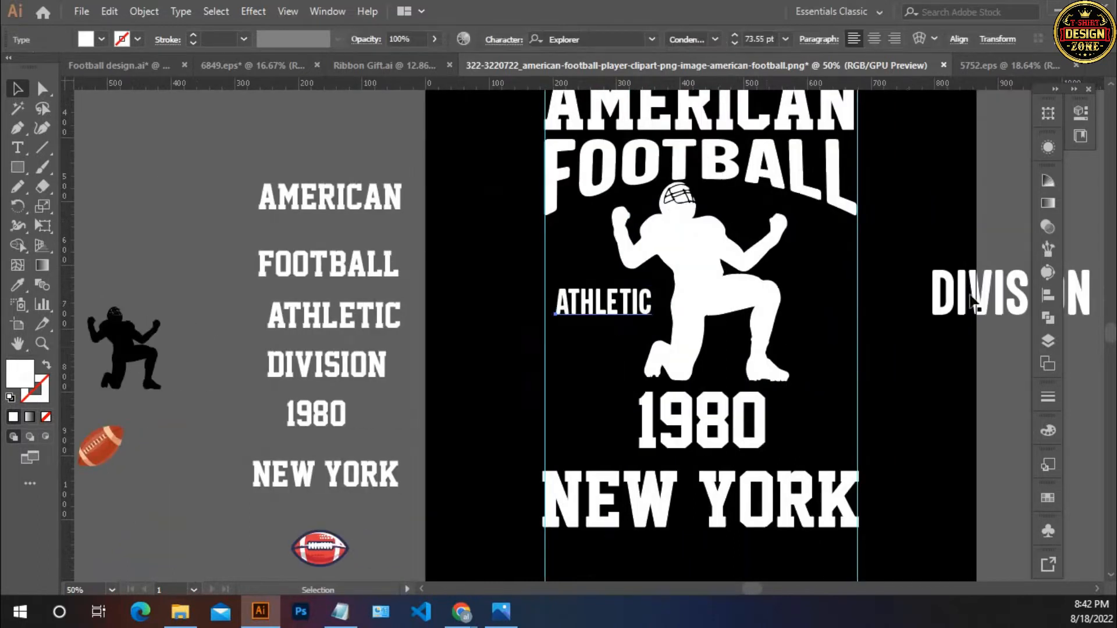
scroll(630, 343, "right", 6)
left_click_drag(630, 343, 472, 384)
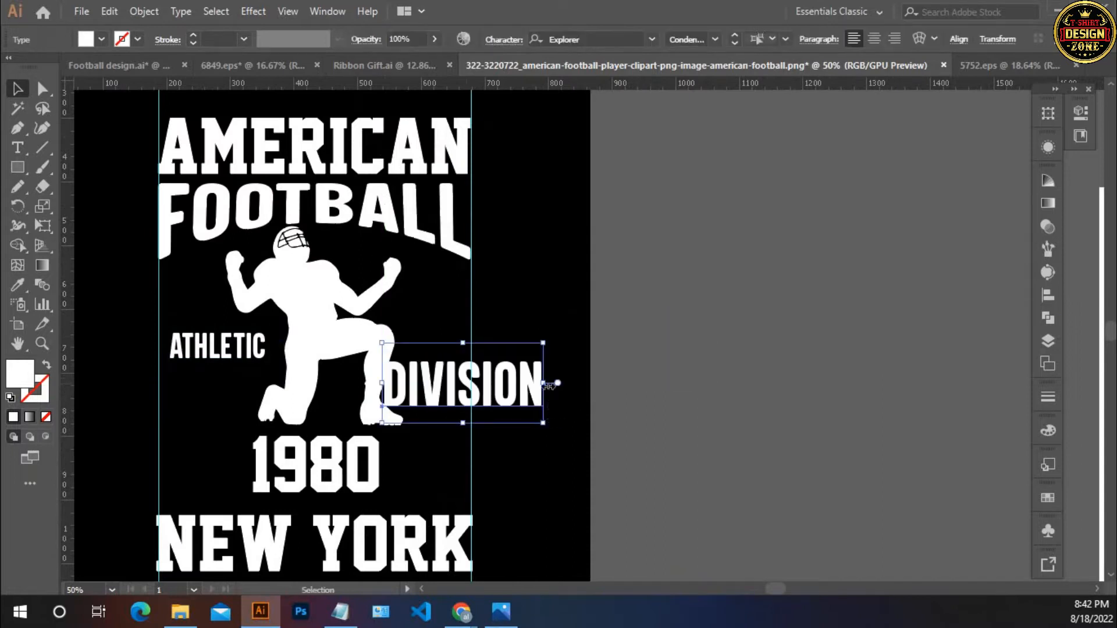
left_click_drag(553, 381, 471, 384)
left_click(483, 403)
left_click(465, 406)
left_click(457, 396)
key("Right")
key("Right")
key("Right")
key("Right")
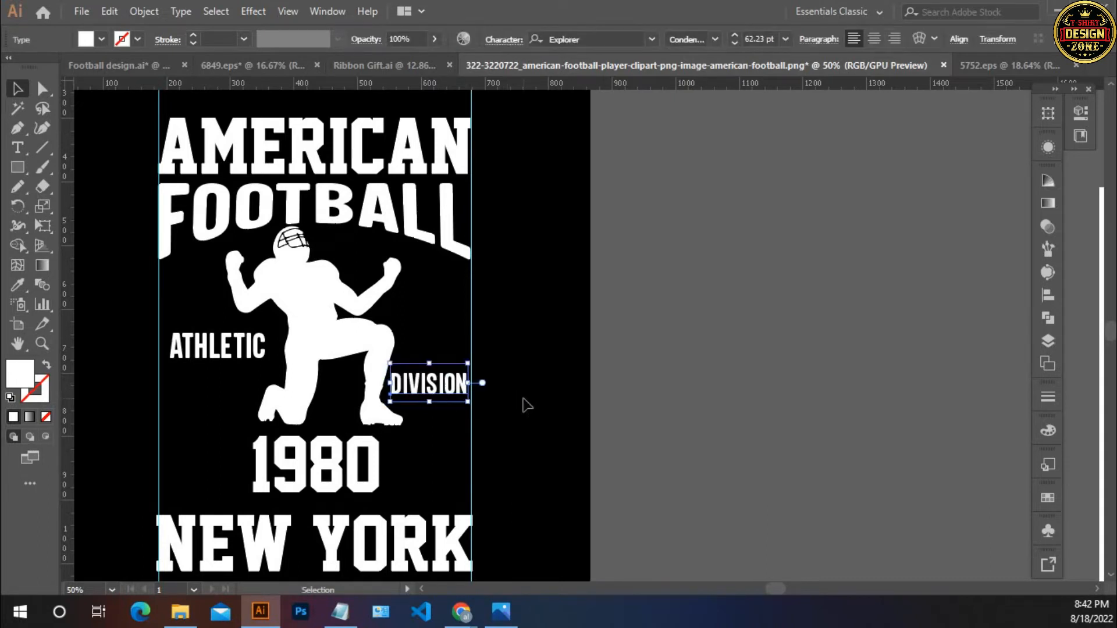
left_click(524, 401)
- Convert the ATHLETIC and DIVISION texts beside the player to outlines
left_click_drag(364, 311, 486, 298)
left_click(297, 323)
right_click(295, 320)
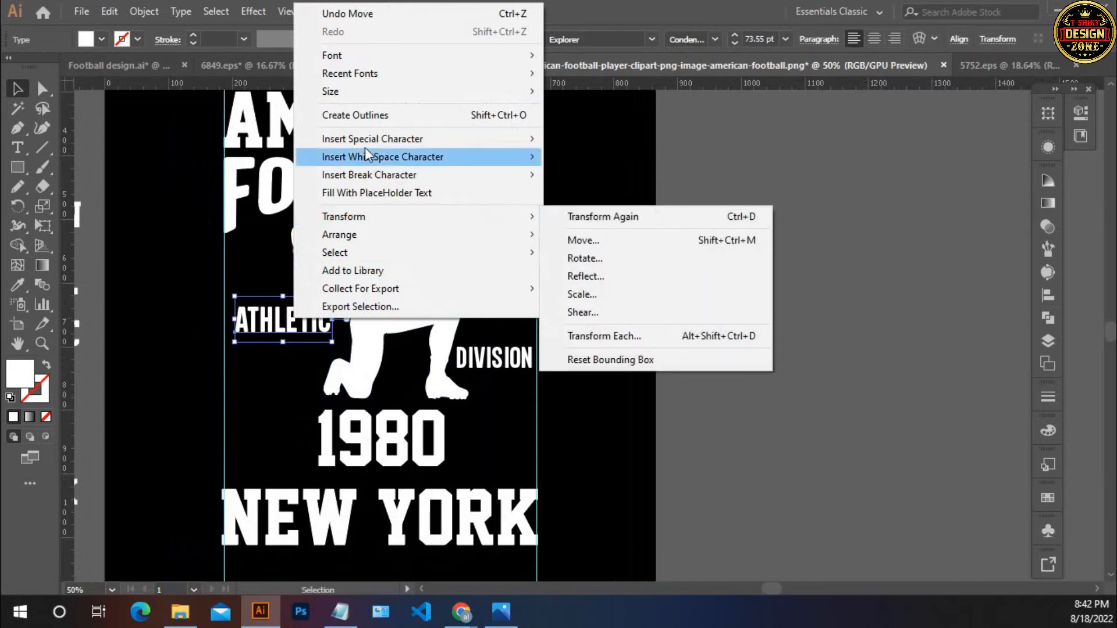
left_click(314, 114)
left_click(480, 364)
right_click(482, 365)
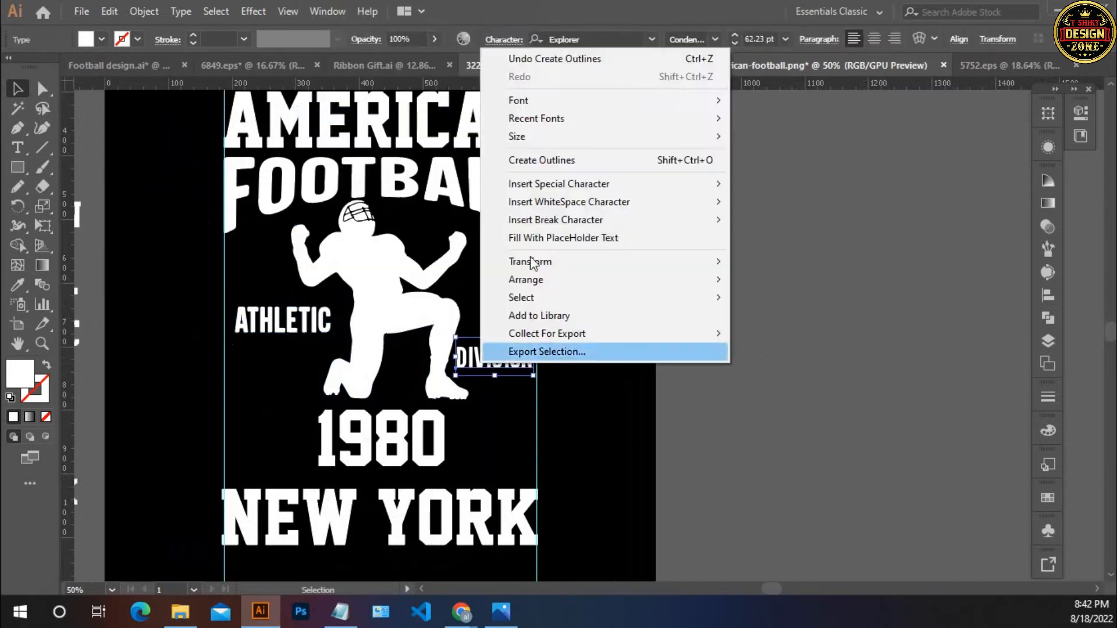
left_click(529, 160)
left_click(592, 303)
- Scale the outlined ATHLETIC up to fill the space between the left guide and the player, and nudge it slightly right
left_click(334, 349, "ctrl")
left_click(334, 349, "ctrl")
left_click_drag(560, 339, 232, 381)
left_click(546, 335, "ctrl")
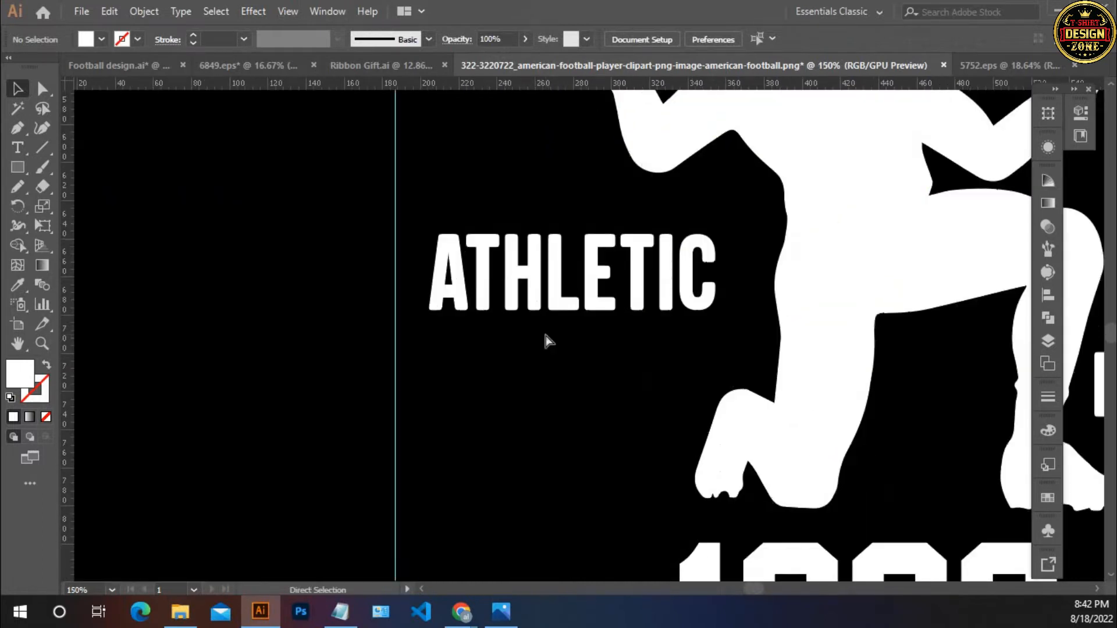
key("ctrl+0")
left_click(570, 326, "ctrl")
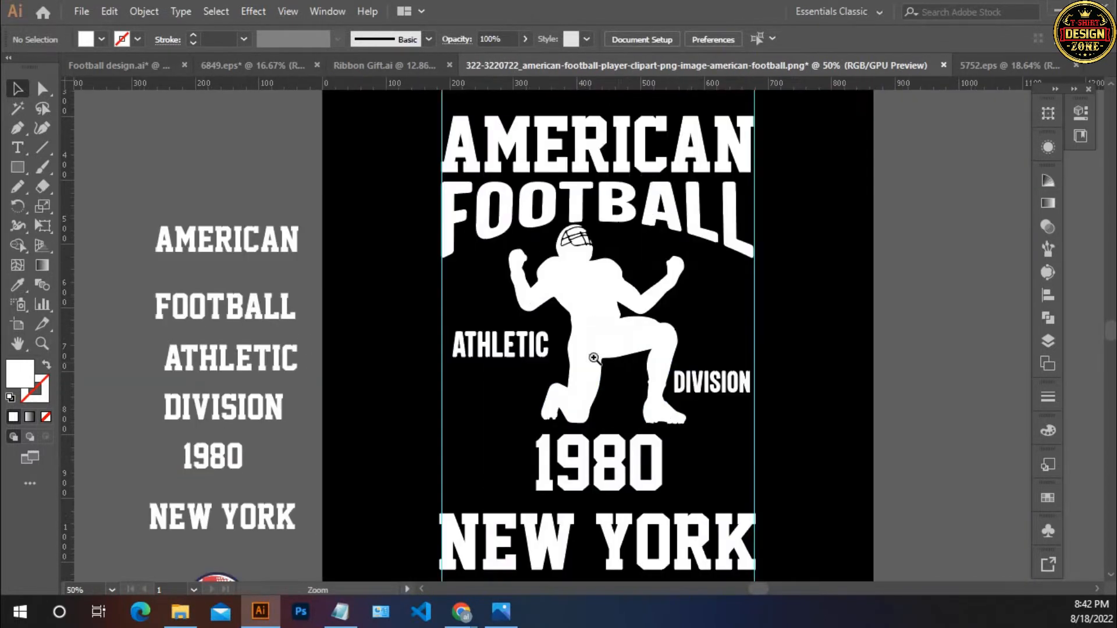
left_click(547, 349, "ctrl")
left_click(543, 357, "ctrl")
left_click(485, 321, "ctrl")
left_click(433, 332, "ctrl")
left_click_drag(394, 344, 293, 377)
left_click_drag(512, 205, 669, 271)
left_click_drag(573, 391, 477, 230)
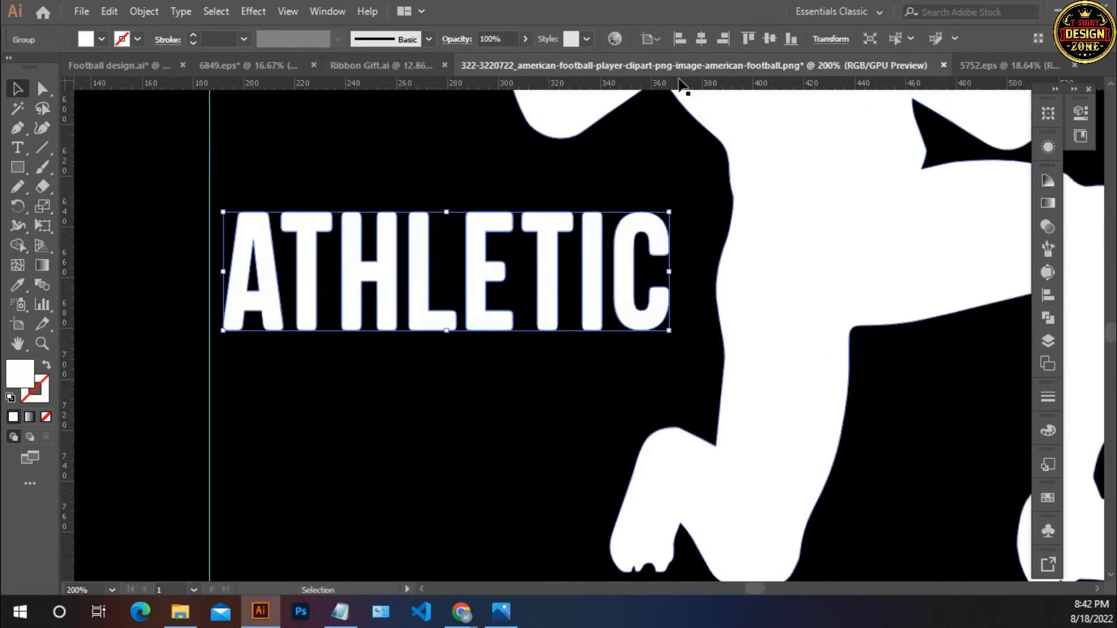
key("Right")
key("Right")
left_click(476, 368)
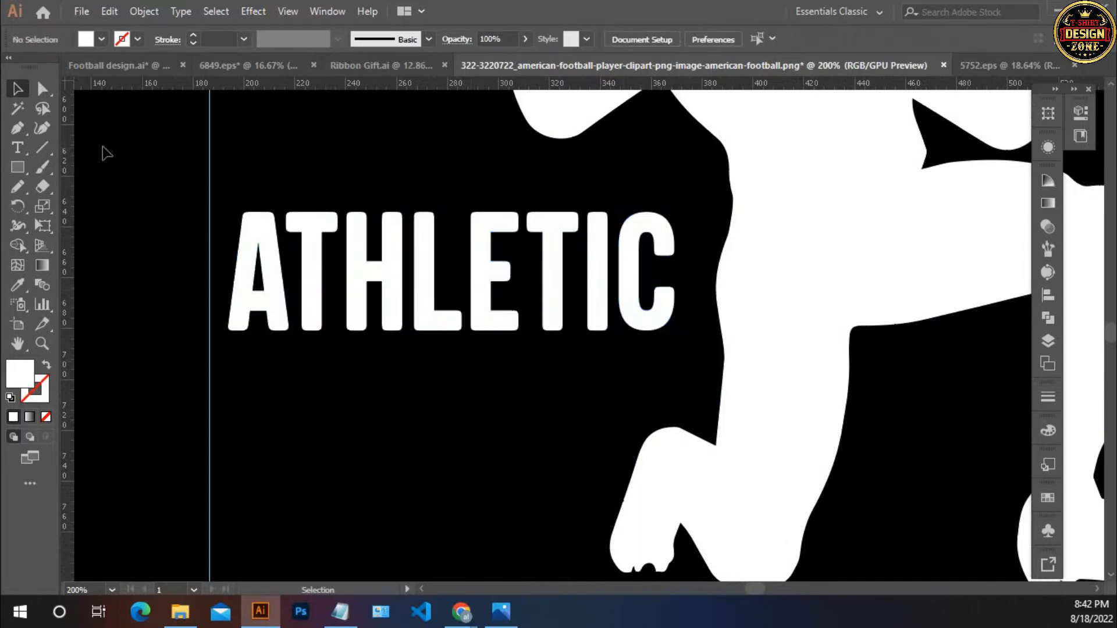
- Draw a horizontal line just above ATHLETIC, almost as wide as the word, and give it a white stroke
left_click(42, 148)
left_click_drag(241, 187, 654, 200)
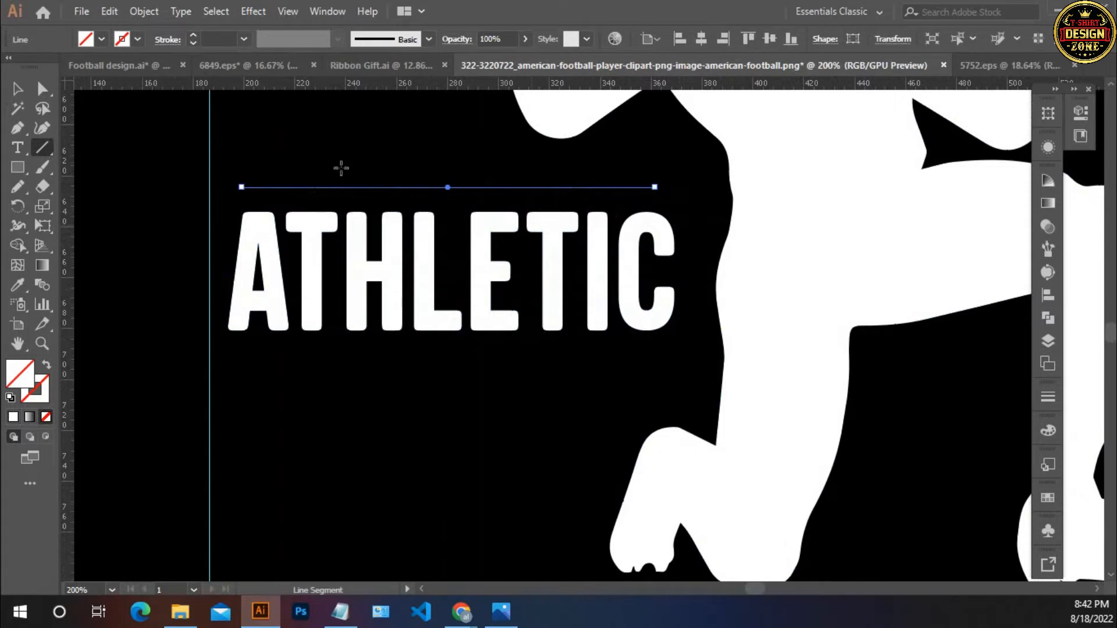
left_click(137, 39)
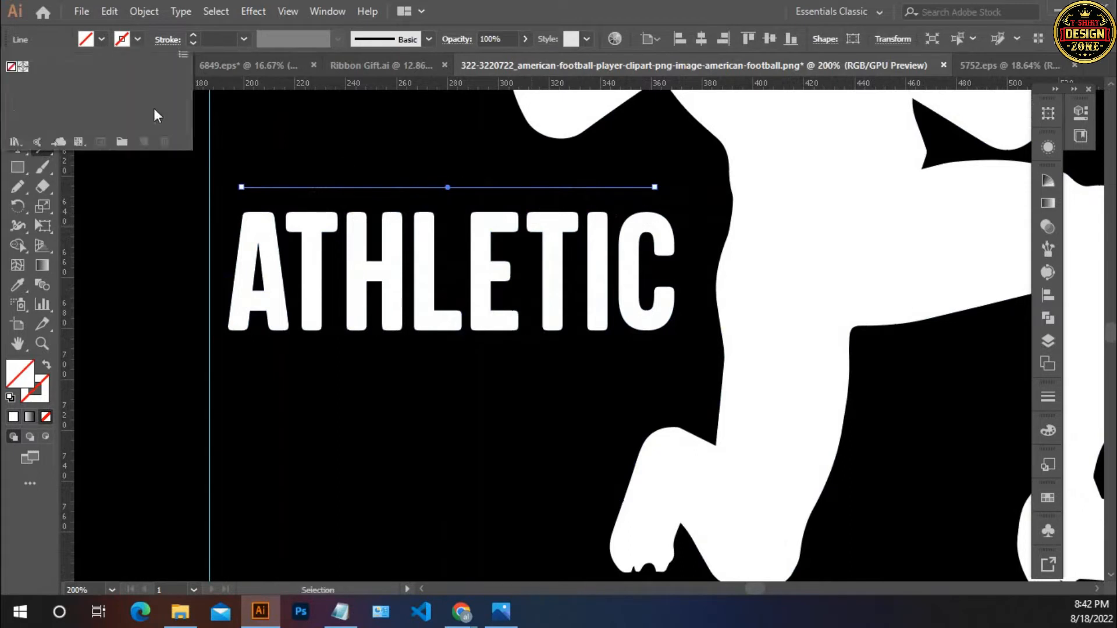
left_click(494, 7)
left_click(39, 394)
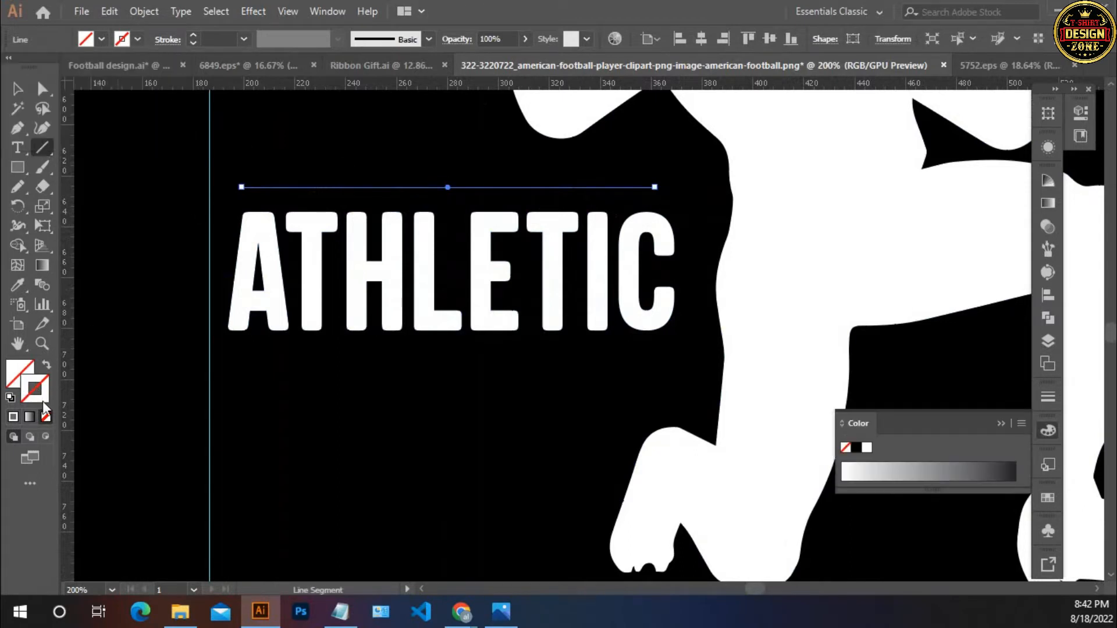
double_click(42, 400)
left_click_drag(427, 285, 317, 180)
left_click(730, 202)
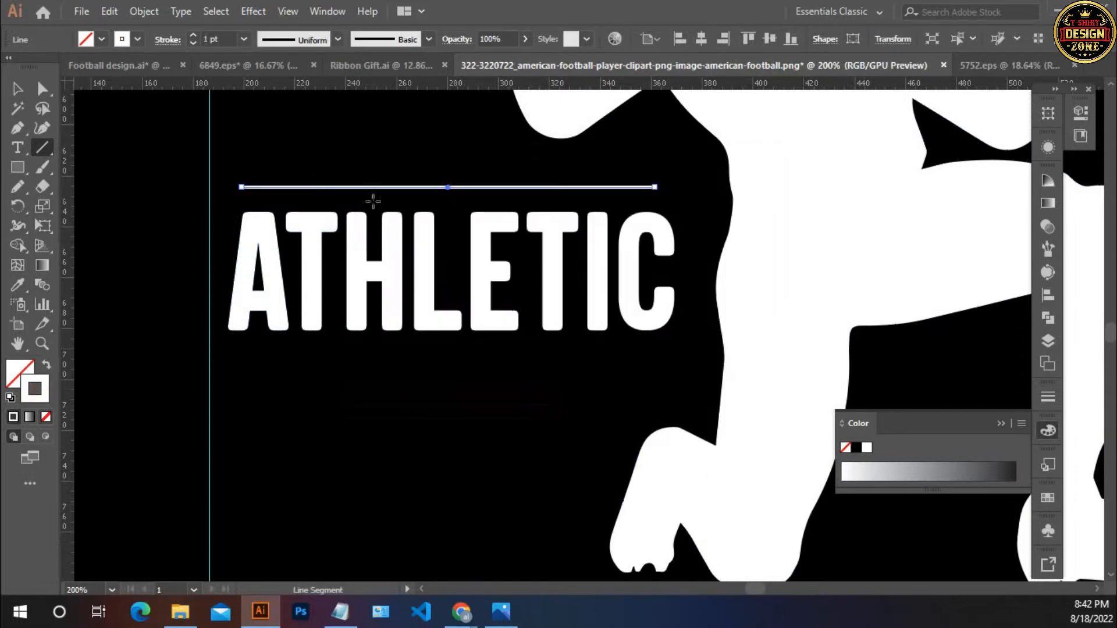
- Set the line's stroke weight to 3 pt and apply the lens-shaped width profile that tapers at both ends
left_click(192, 35)
left_click(192, 35)
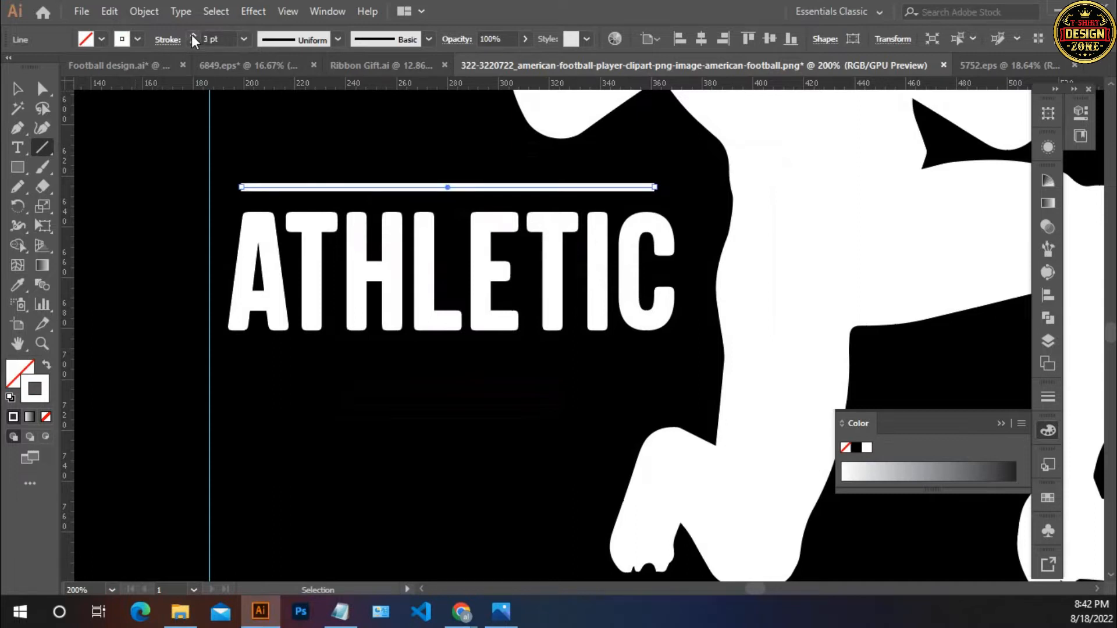
left_click(296, 39)
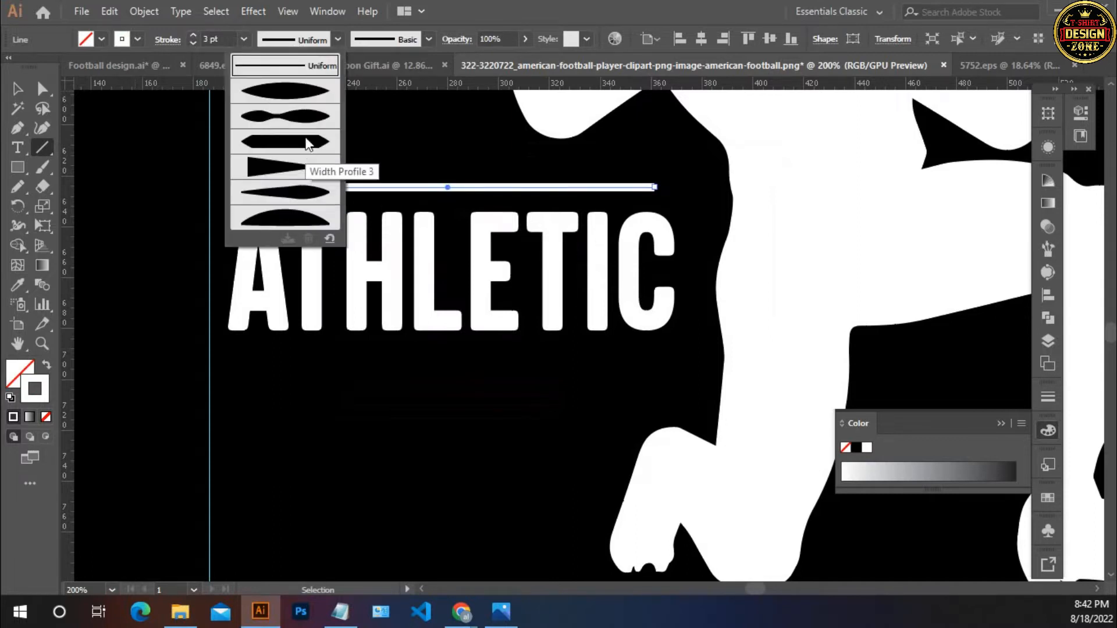
left_click(285, 91)
left_click(17, 88)
left_click(99, 121)
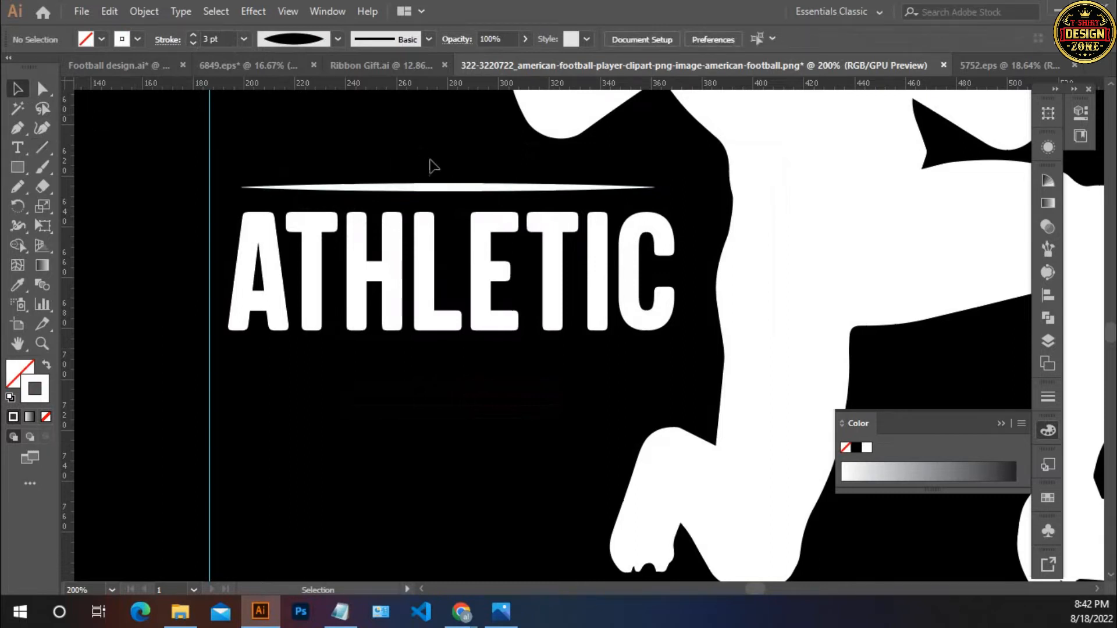
- Nudge the tapered line down towards ATHLETIC and expand its appearance into a filled shape
left_click_drag(413, 154, 439, 182)
left_click(445, 191)
key("Down")
key("Down")
right_click(444, 192)
left_click(369, 124)
left_click(155, 9)
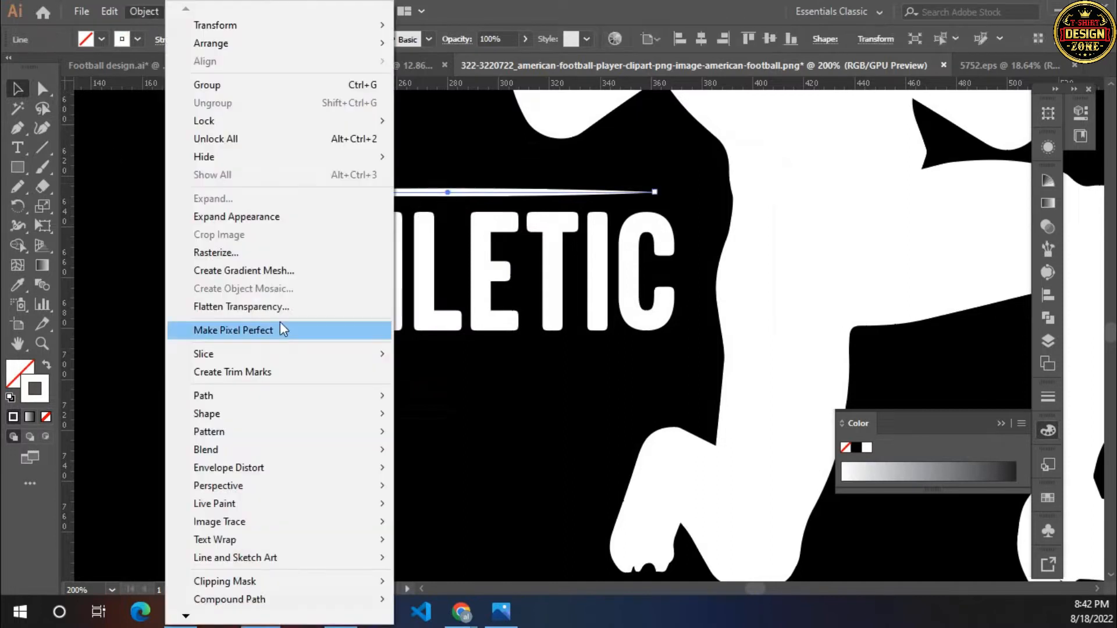
left_click(229, 216)
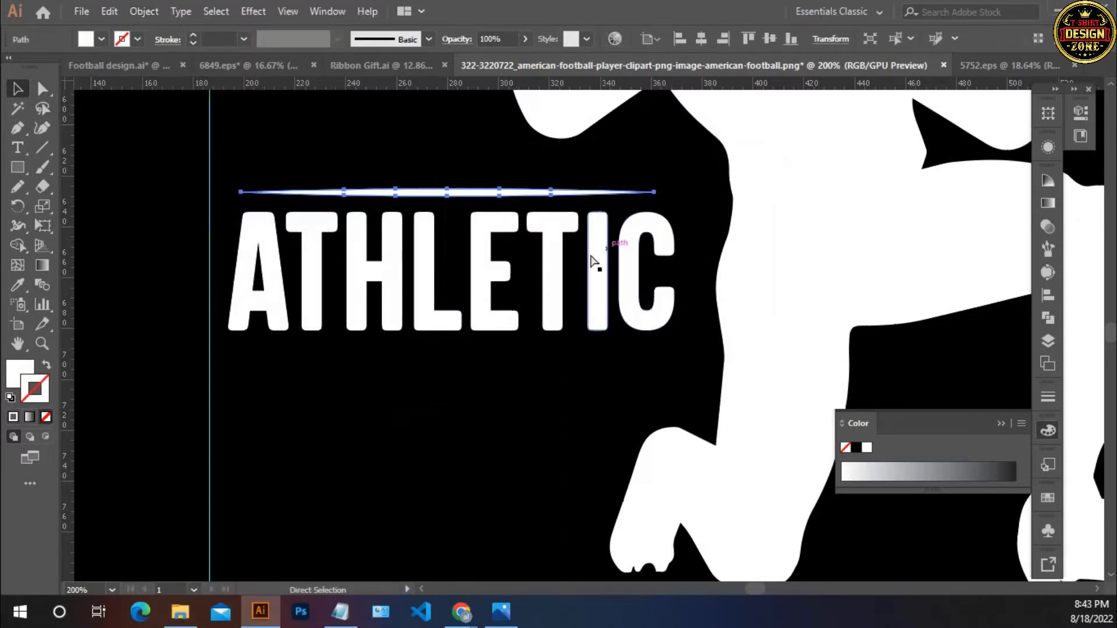
- Widen the expanded line evenly from its centre until it matches the width of ATHLETIC
double_click(600, 260, "ctrl")
left_click(656, 361, "ctrl")
left_click(656, 360, "ctrl")
left_click(555, 267, "ctrl")
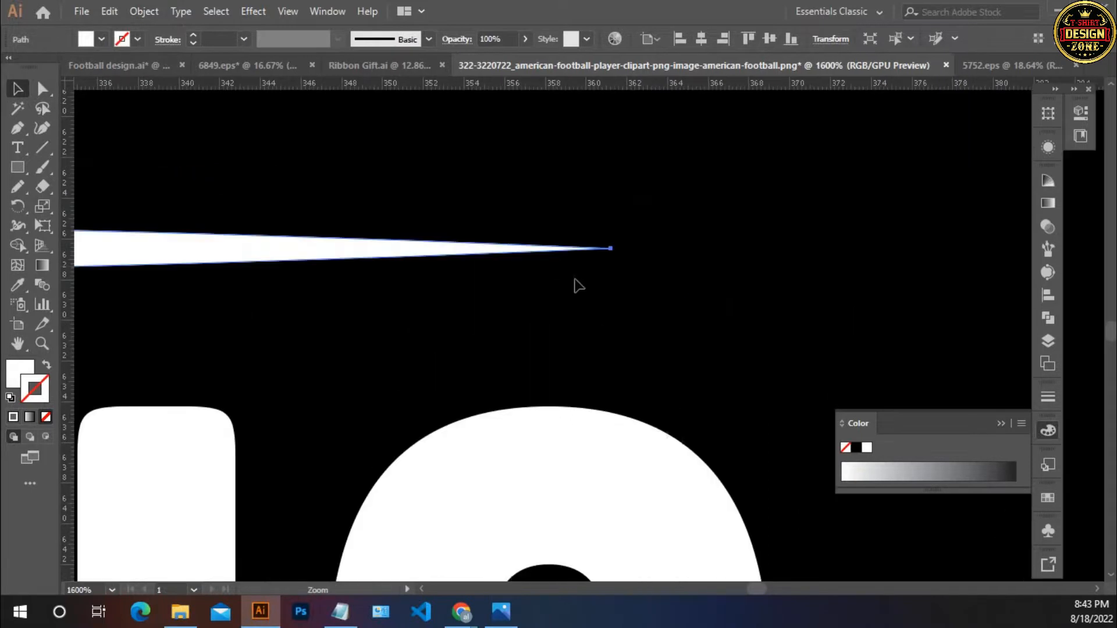
left_click_drag(611, 248, 742, 250)
left_click(690, 363)
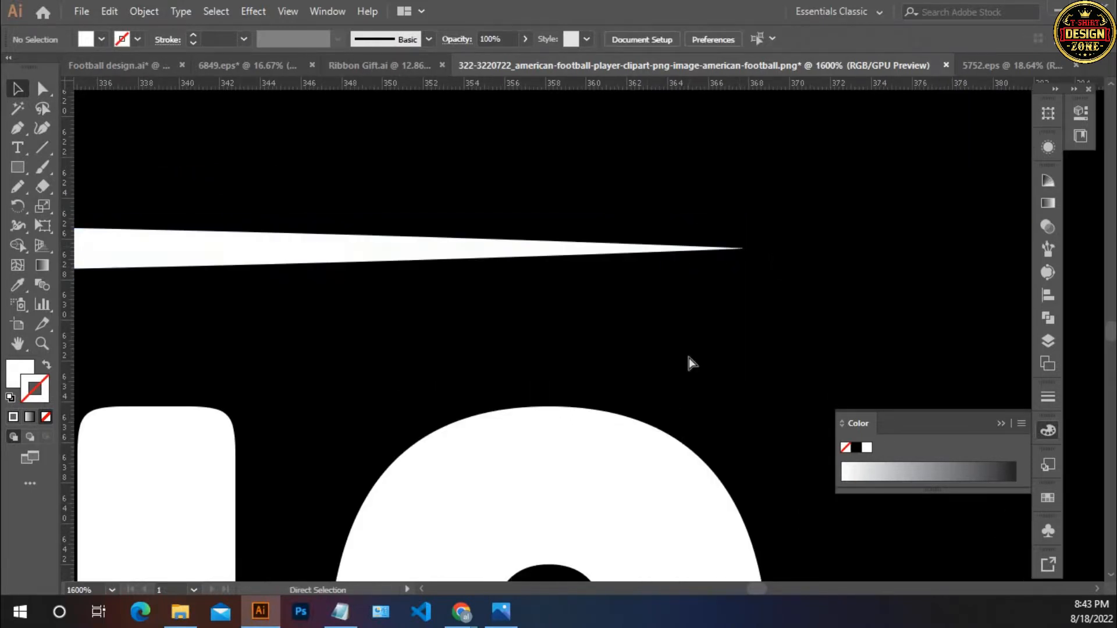
- Nudge the tapered line slightly closer to ATHLETIC and place a copy of it just below the word
key("ctrl+0")
left_click(541, 360, "ctrl")
left_click(541, 360, "ctrl")
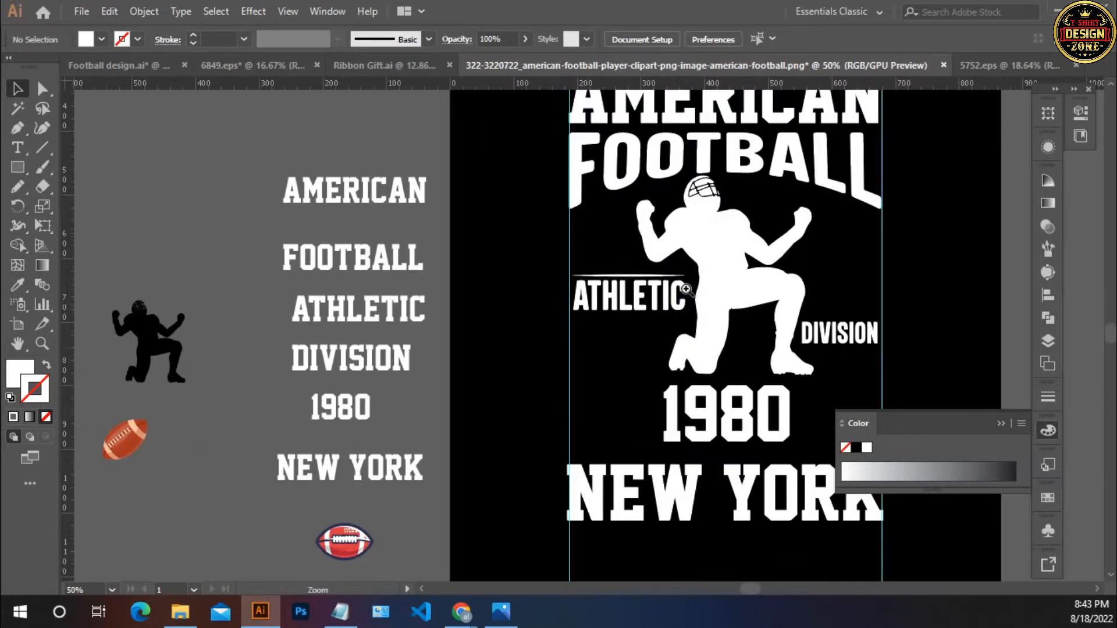
left_click(687, 289, "ctrl")
left_click(553, 338, "ctrl")
left_click(553, 338, "ctrl")
left_click(553, 338, "ctrl")
left_click(554, 252)
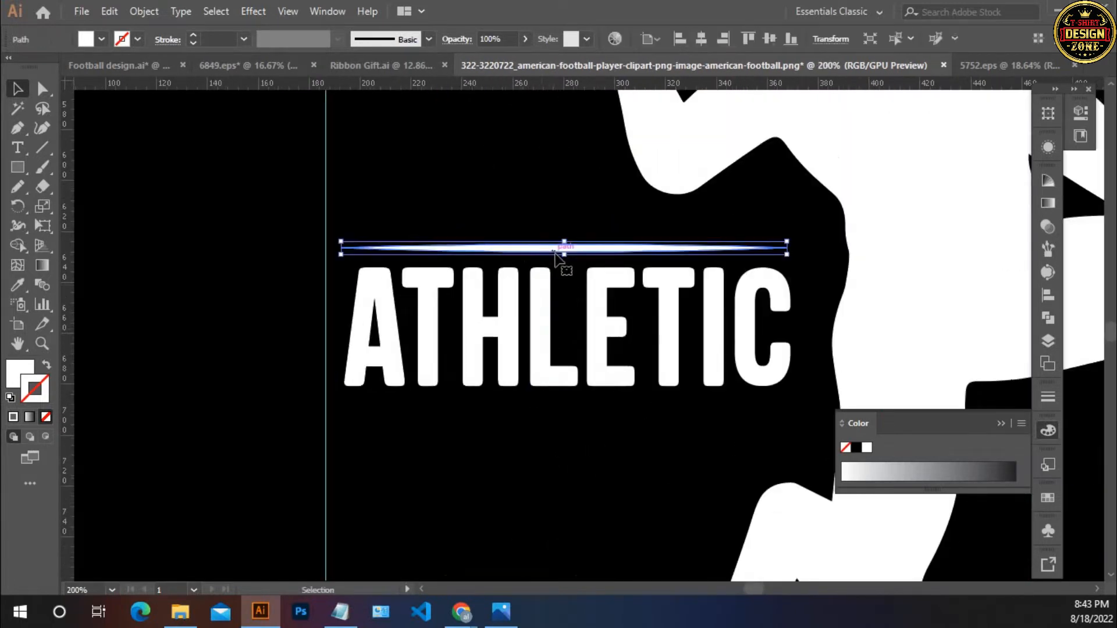
key("Down")
key("Down")
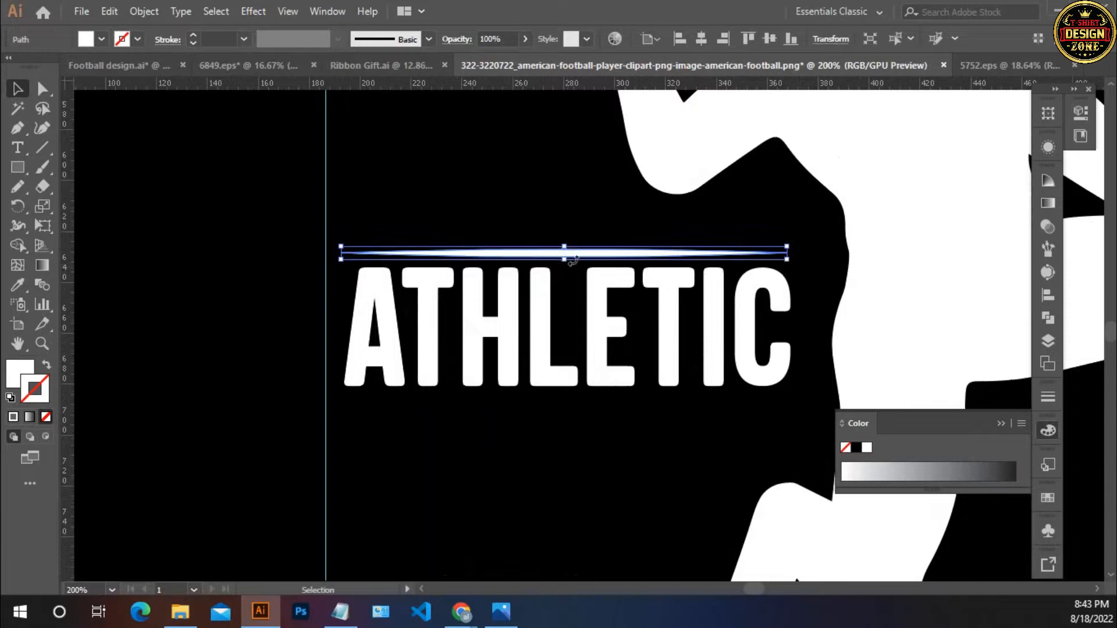
left_click_drag(580, 262, 607, 412)
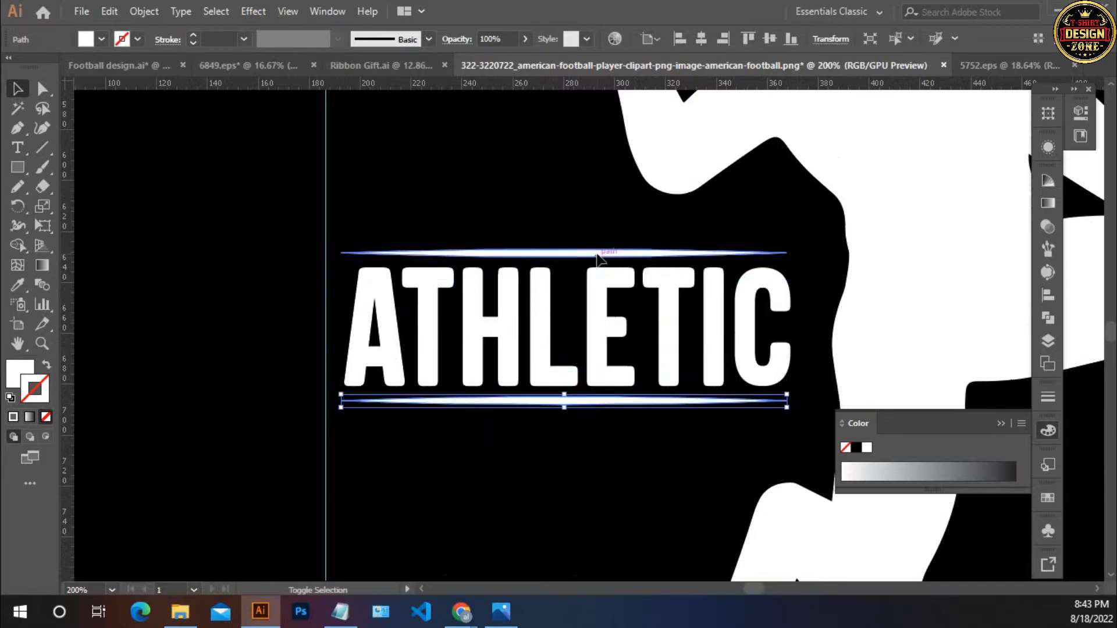
- Group the two tapered lines and centre them horizontally on ATHLETIC
left_click(597, 255, "shift")
key("ctrl+g")
left_click(594, 302, "shift")
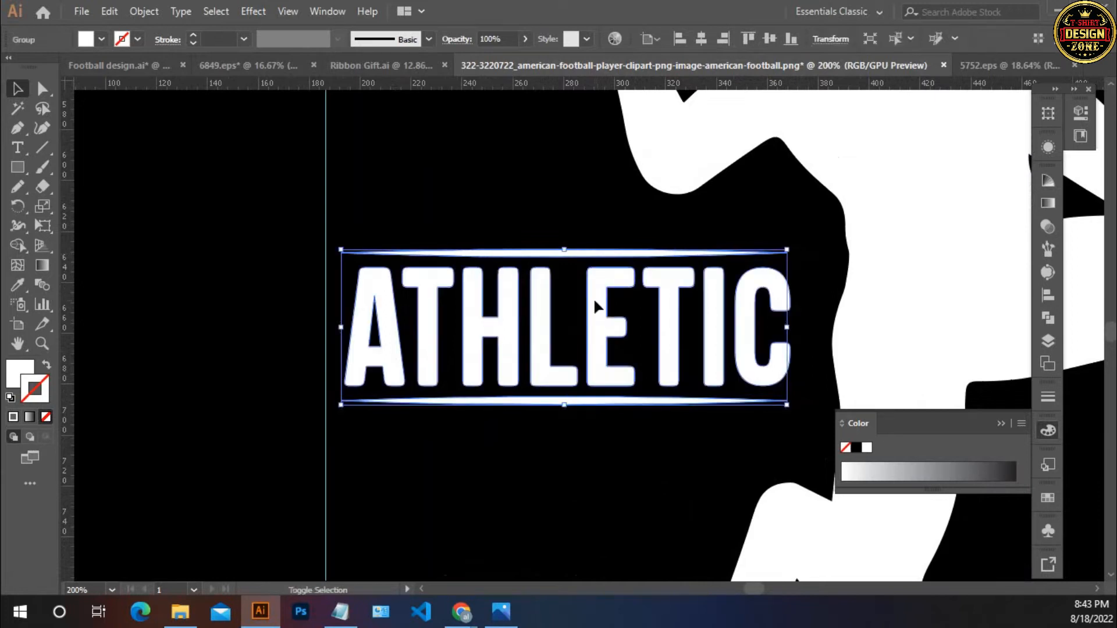
left_click(594, 302, "shift")
left_click(705, 39)
left_click(460, 212)
- Group ATHLETIC with its two lines and nudge the group left until it touches the left guide
left_click_drag(505, 411, 500, 417)
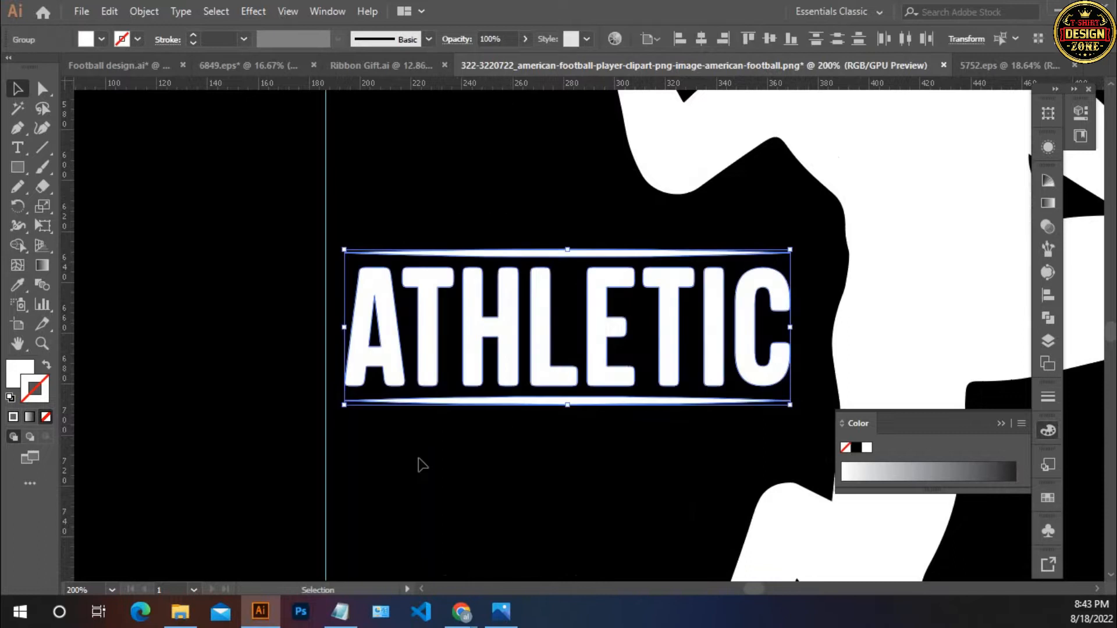
key("Left")
key("Left")
key("Left")
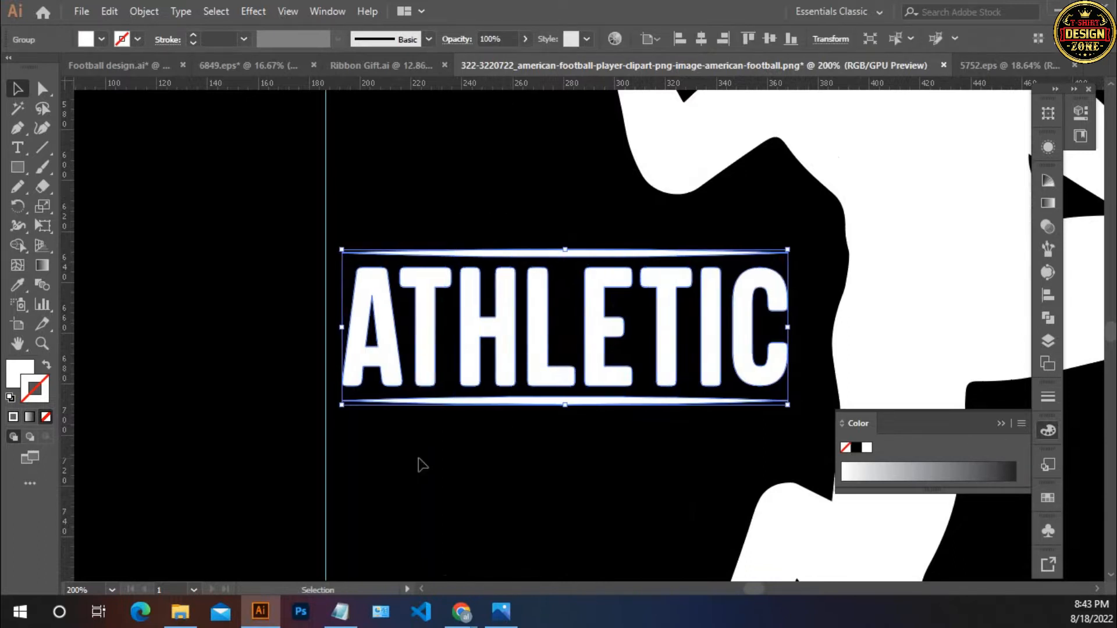
key("Left")
key("Left")
key("Left")
key("Left")
key("Left")
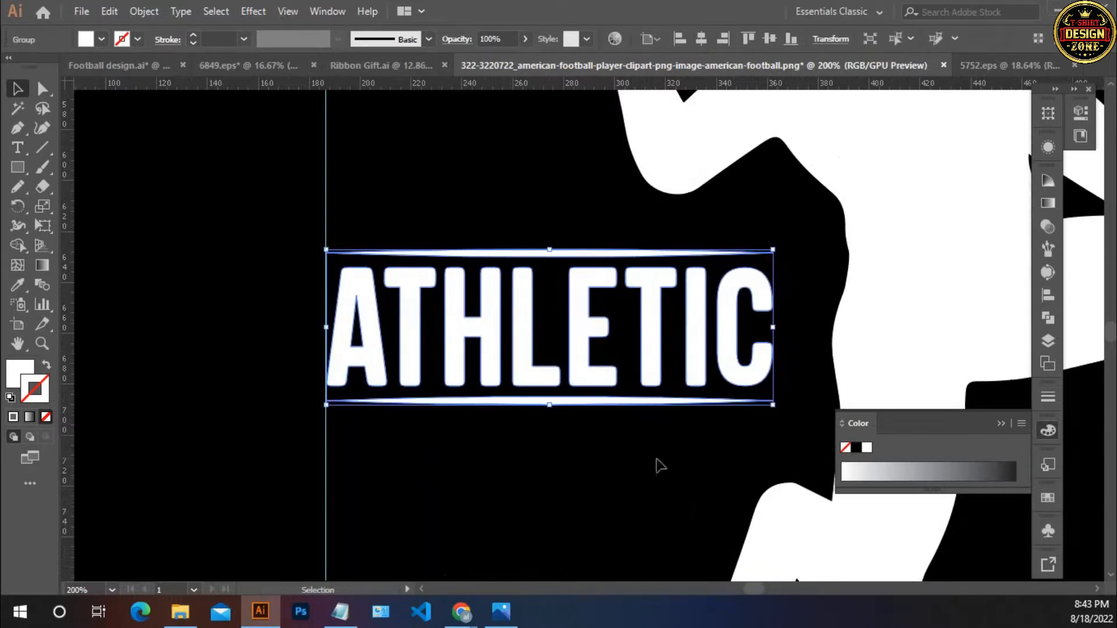
left_click(996, 422)
left_click(671, 484)
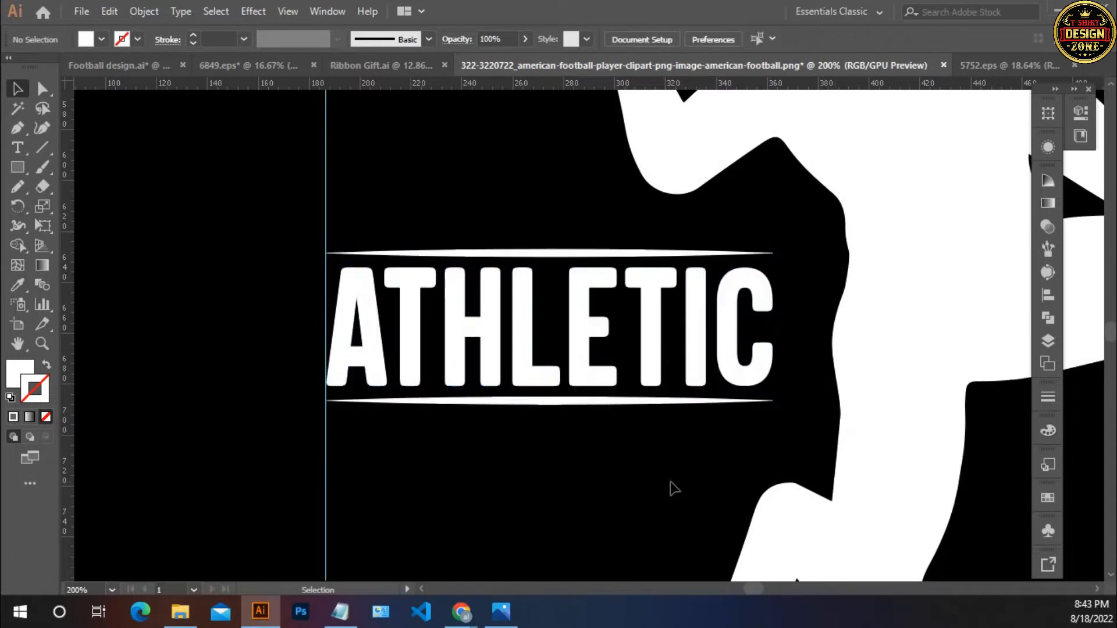
- Isolate the ATHLETIC group and scale the word down slightly from its centre so the lines extend past both ends
key("ctrl+0")
key("z")
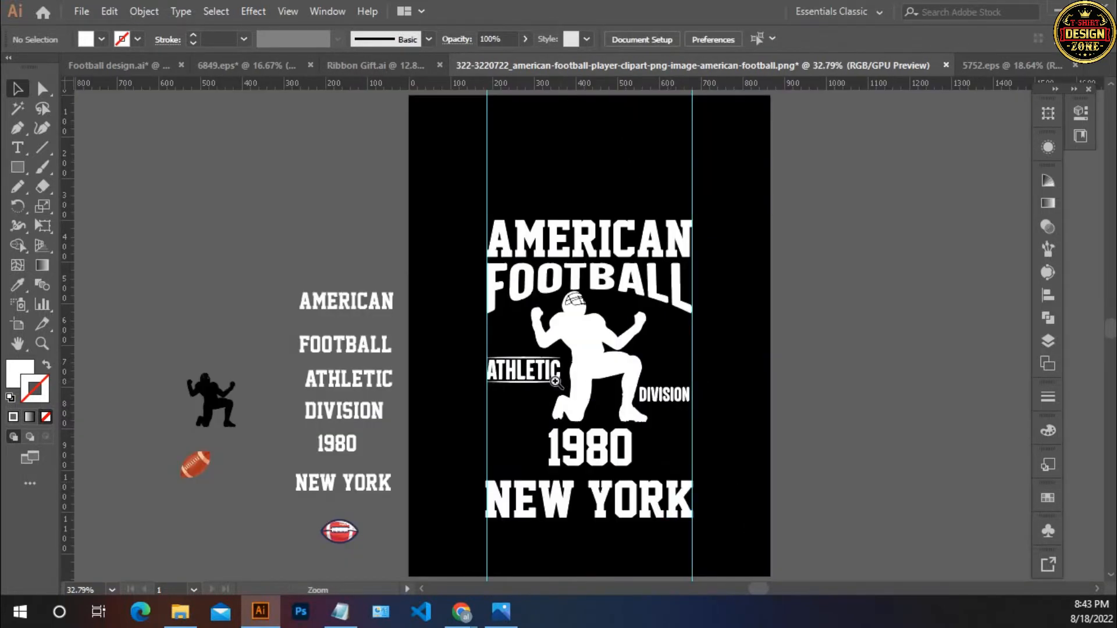
left_click(557, 384)
left_click(563, 334)
left_click(563, 333, "ctrl")
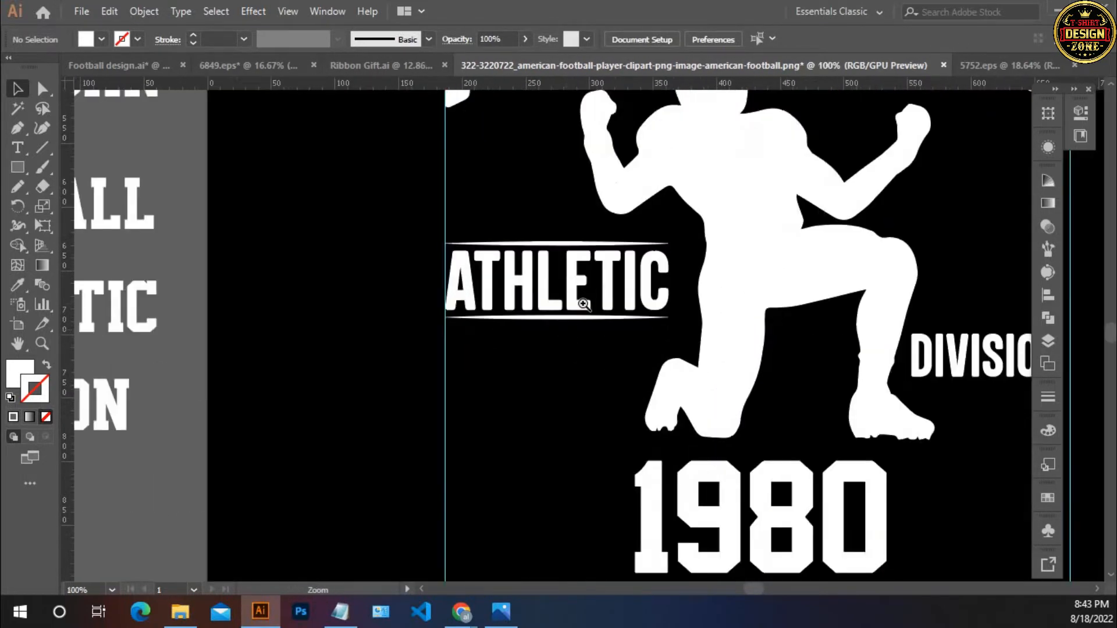
left_click(583, 300, "ctrl")
left_click(584, 302, "ctrl")
left_click_drag(692, 323, 575, 341)
double_click(584, 322)
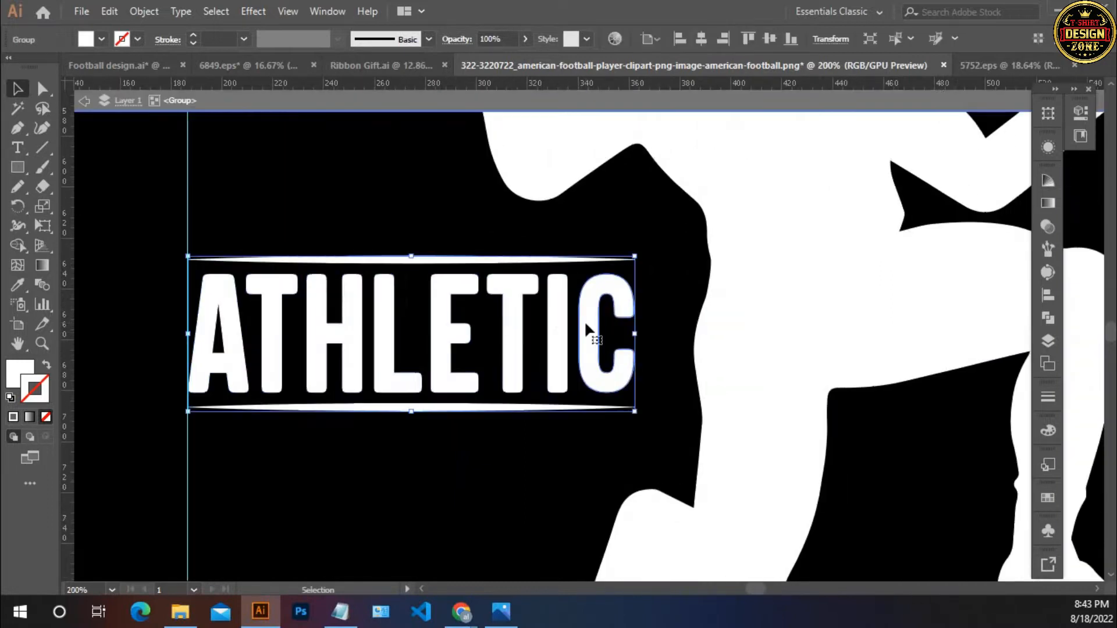
left_click_drag(633, 333, 621, 332)
double_click(654, 300)
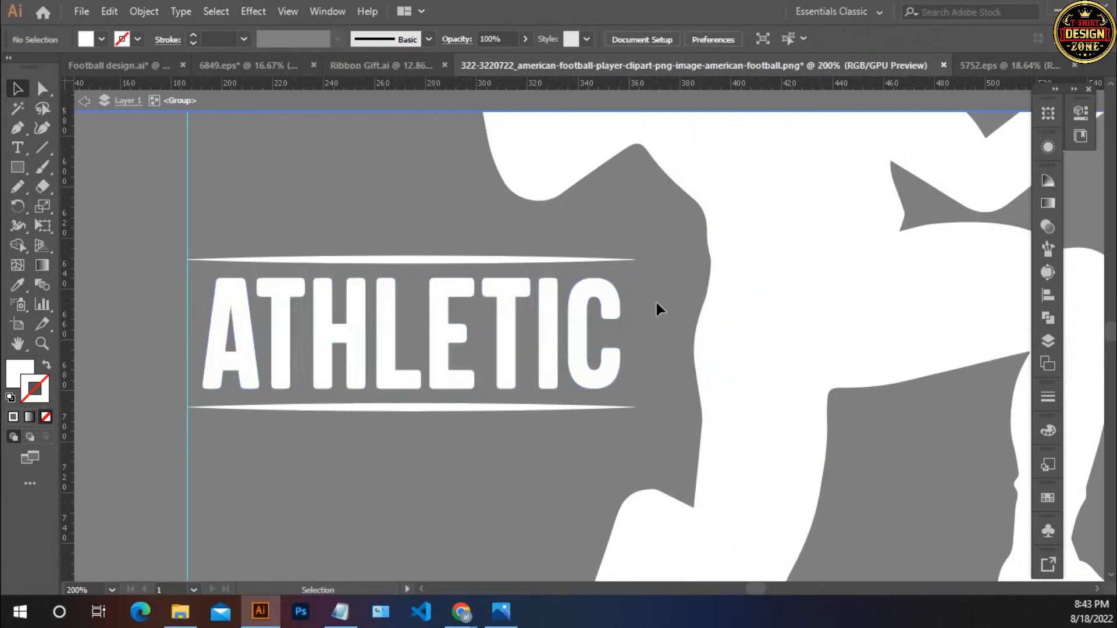
- Isolate the ATHLETIC group, copy its pair of tapered lines, and exit isolation
key("ctrl+0")
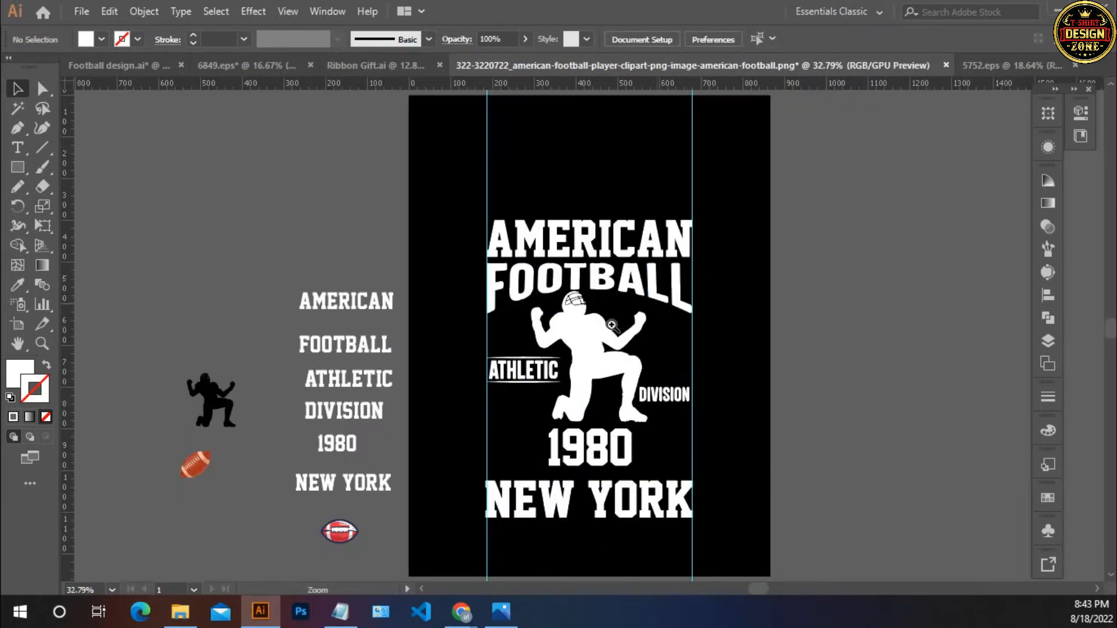
left_click(644, 428, "ctrl")
left_click(625, 299, "ctrl")
left_click(625, 298, "ctrl")
left_click_drag(260, 329, 379, 318)
double_click(235, 310)
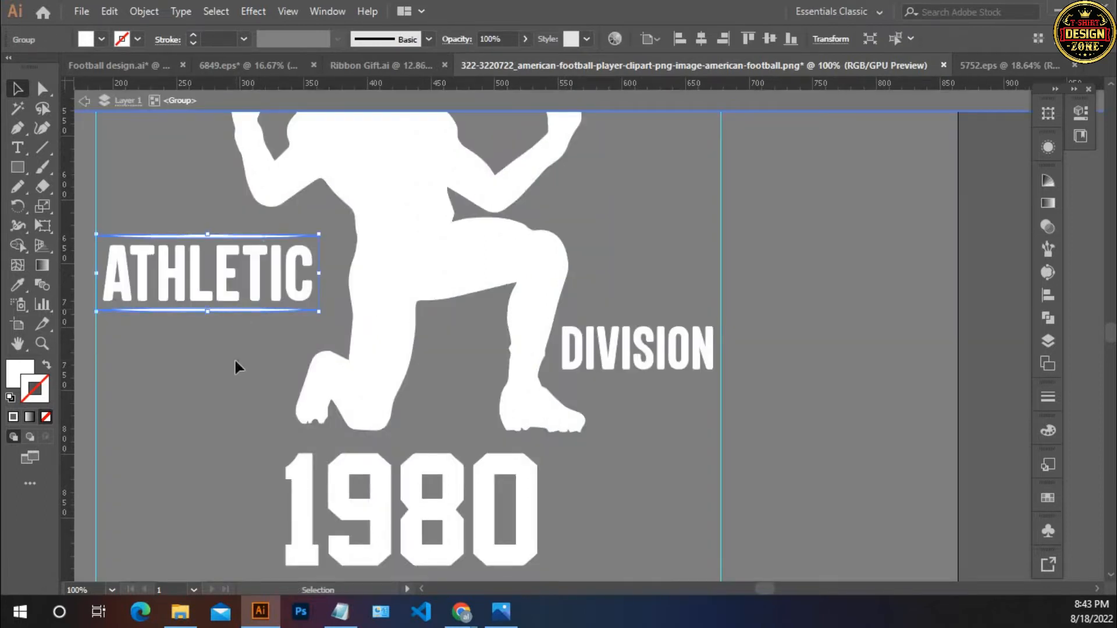
double_click(236, 360)
- Paste the pair of tapered lines around DIVISION and fit them just above and below the word
left_click_drag(705, 437, 552, 418)
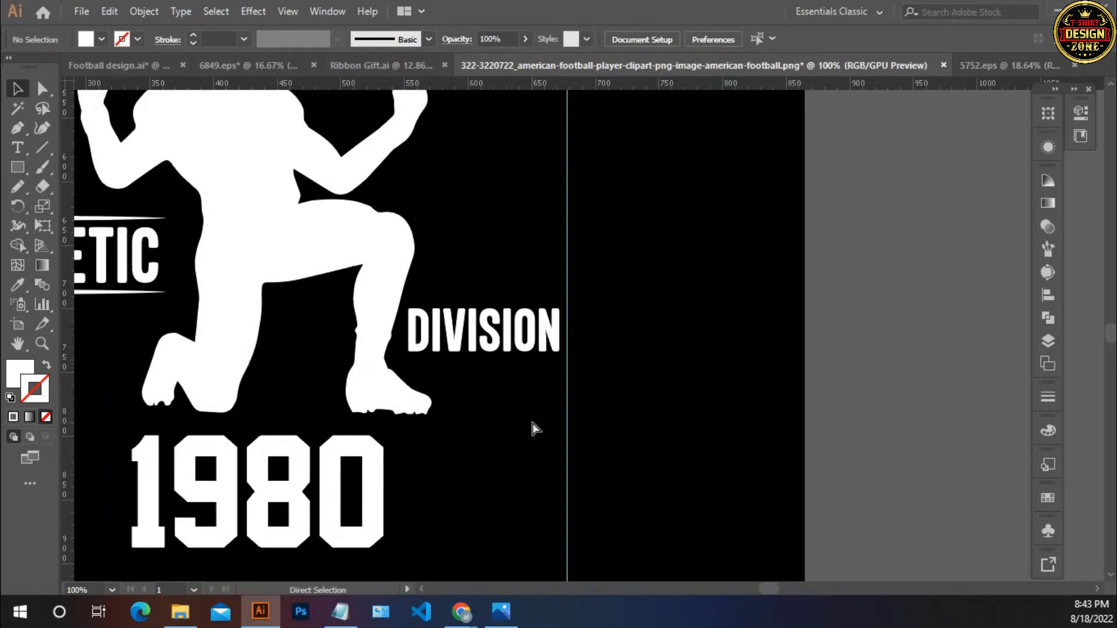
key("ctrl+v")
left_click_drag(701, 336, 665, 337)
left_click_drag(573, 309, 528, 303)
left_click(514, 381)
left_click(518, 368, "ctrl")
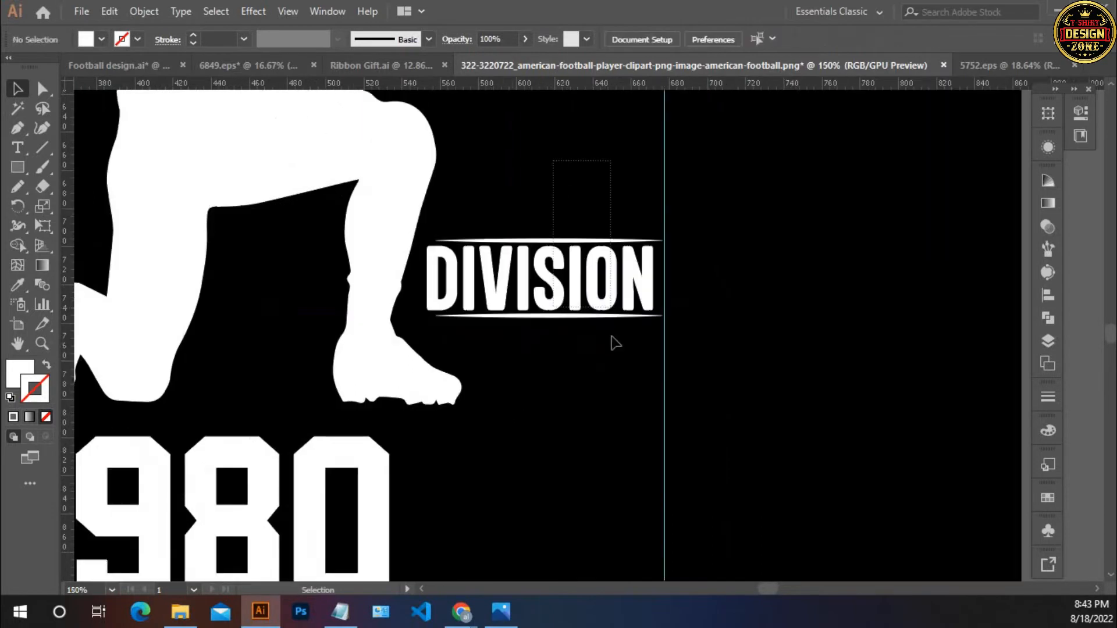
- Centre the tapered lines and DIVISION horizontally on each other
left_click(573, 253)
left_click(567, 243)
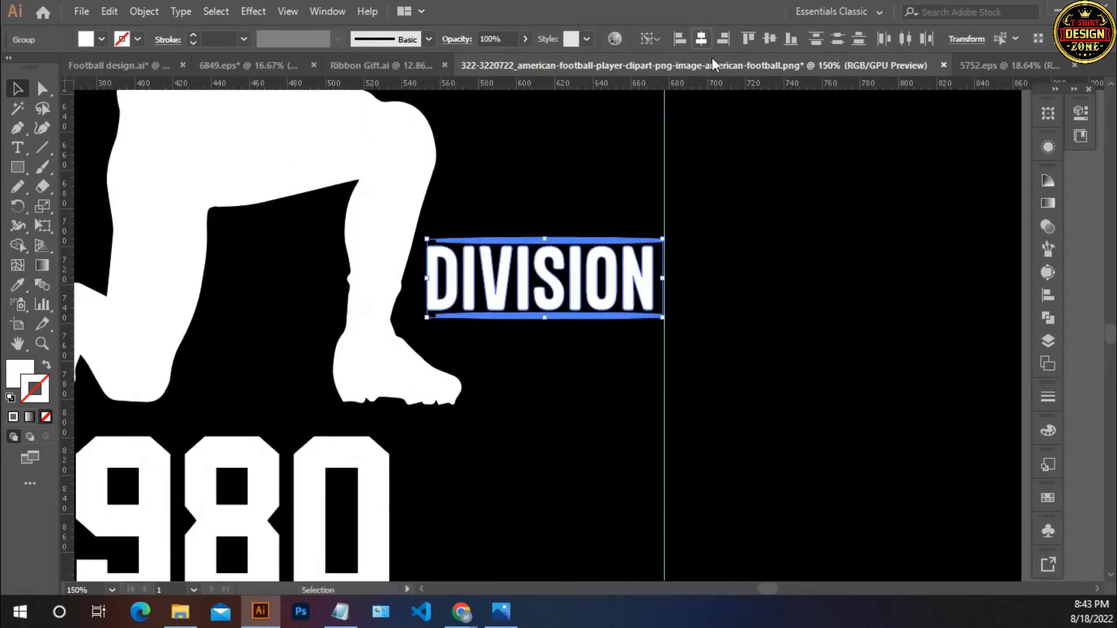
left_click(702, 39)
left_click(772, 213)
- Group DIVISION with its two lines and enlarge the group from its centre until it touches the right guide
left_click_drag(584, 216, 642, 371)
key("Left")
key("Left")
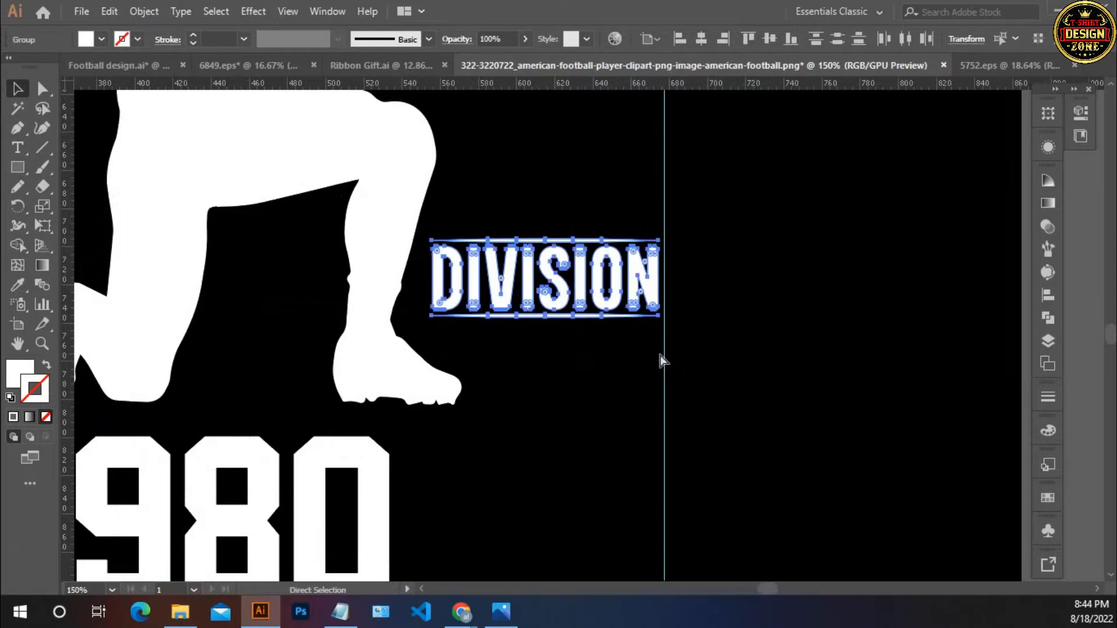
key("ctrl+g")
key("Left")
key("Left")
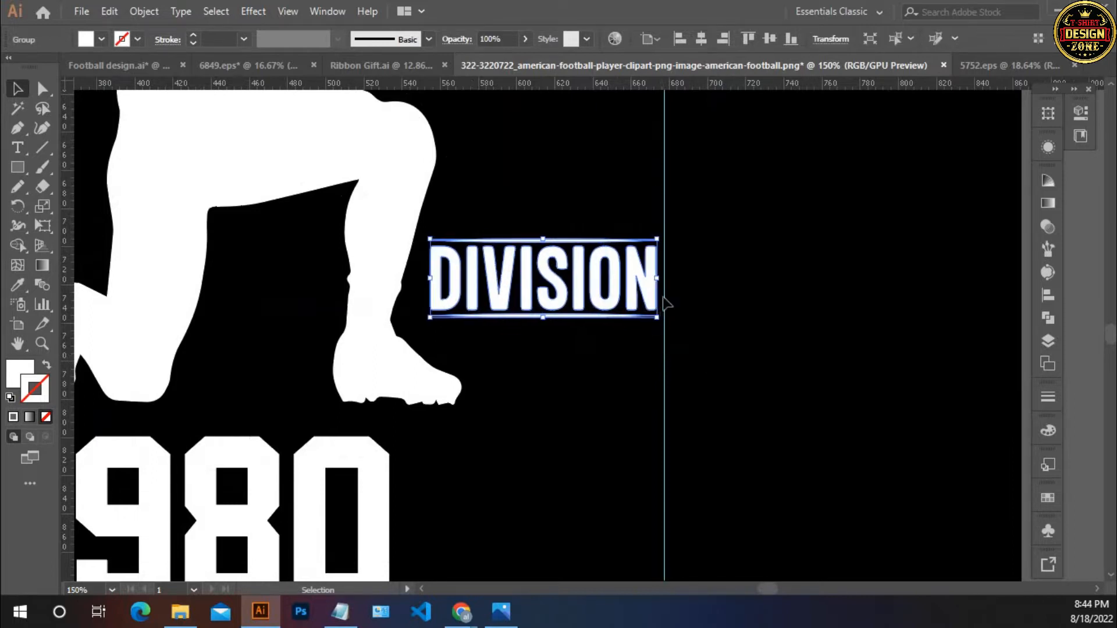
left_click_drag(658, 278, 665, 279)
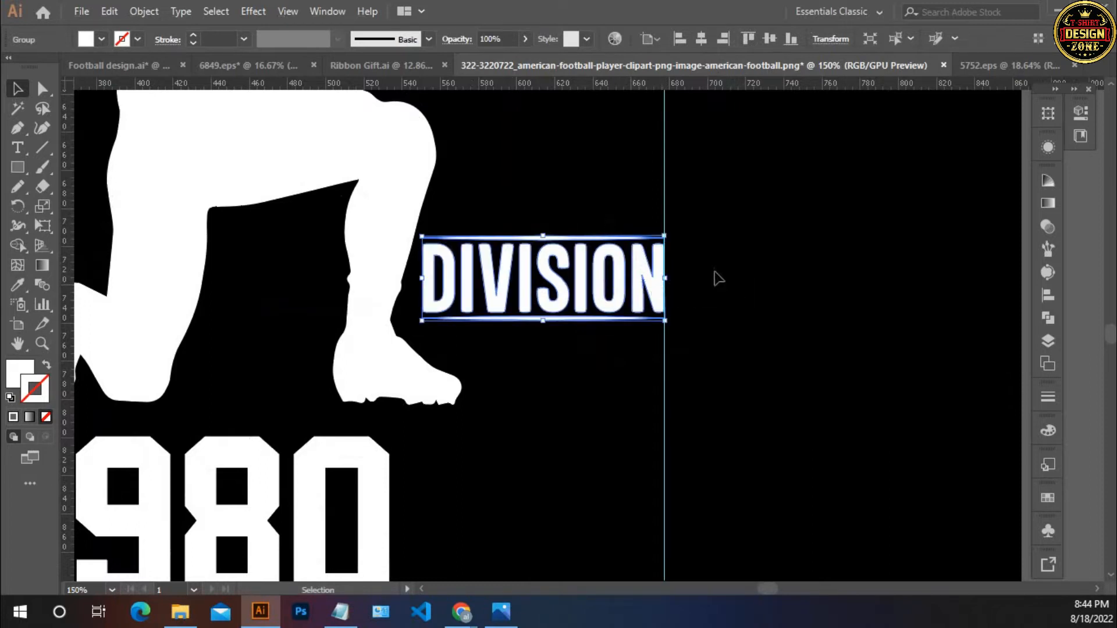
left_click(750, 263)
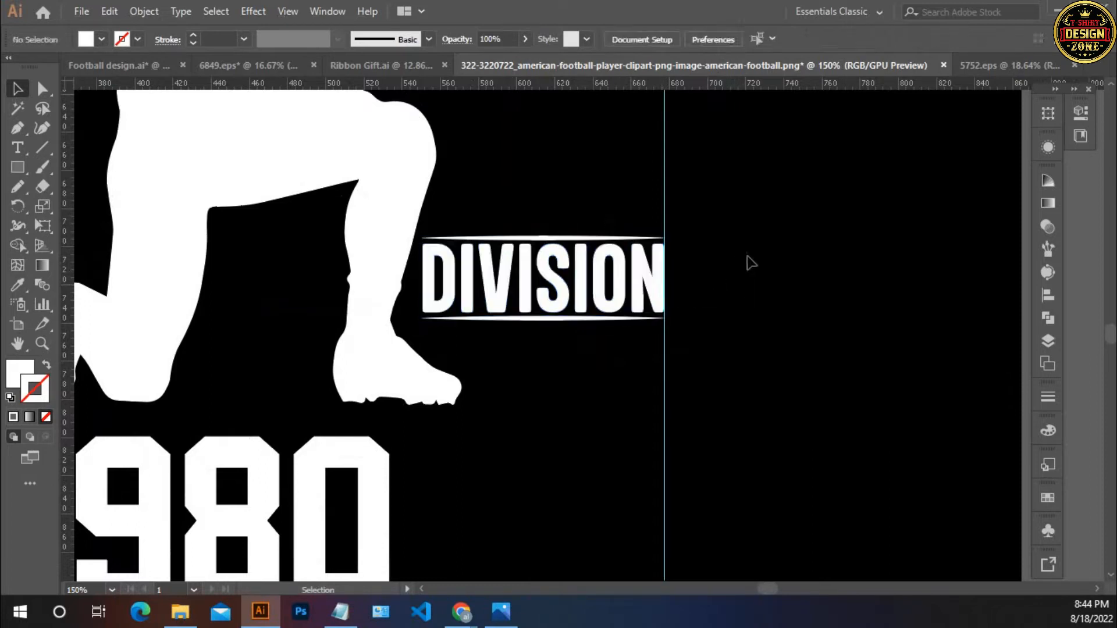
- Nudge the DIVISION group slightly down beside the player's lower leg
left_click(608, 235)
key("Down")
key("Down")
key("Down")
key("Down")
key("Down")
key("Down")
key("Down")
key("Down")
key("Down")
key("Down")
key("Down")
key("Down")
key("Down")
key("Down")
key("Down")
key("Down")
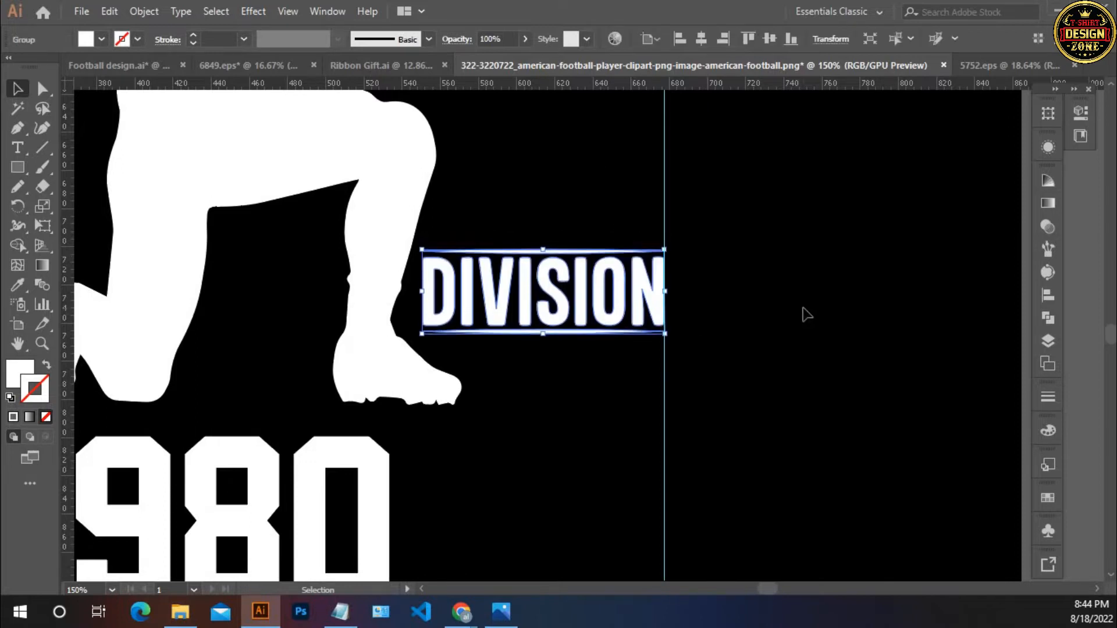
left_click(806, 314)
- Move NEW YORK down the artboard and 1980 down onto its upper edge, opening a gap beneath the player silhouette
key("ctrl+0")
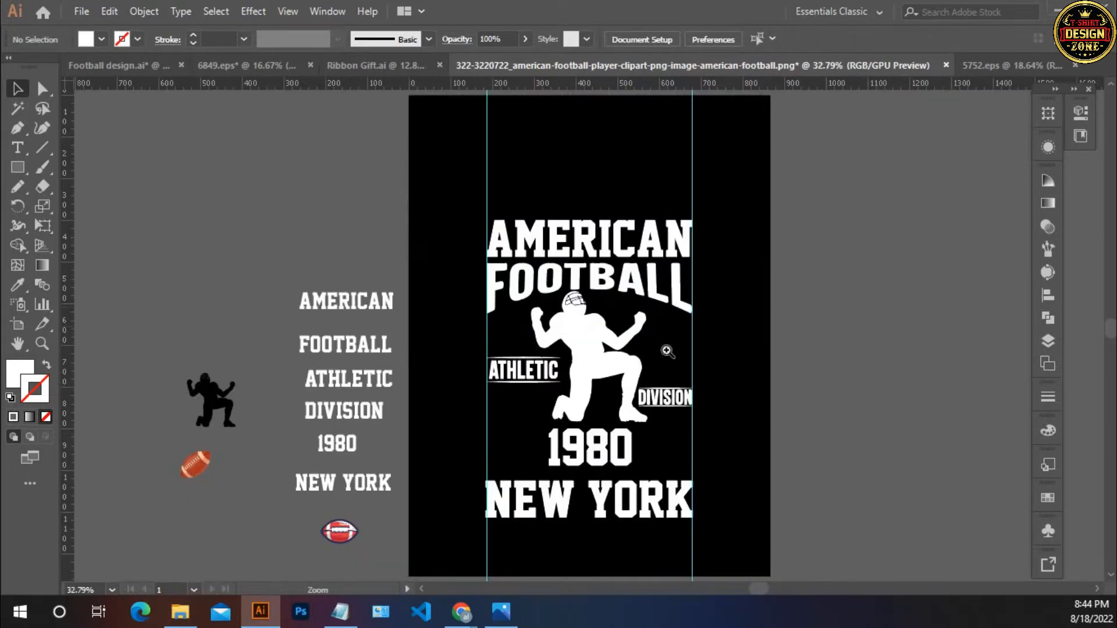
left_click(666, 351)
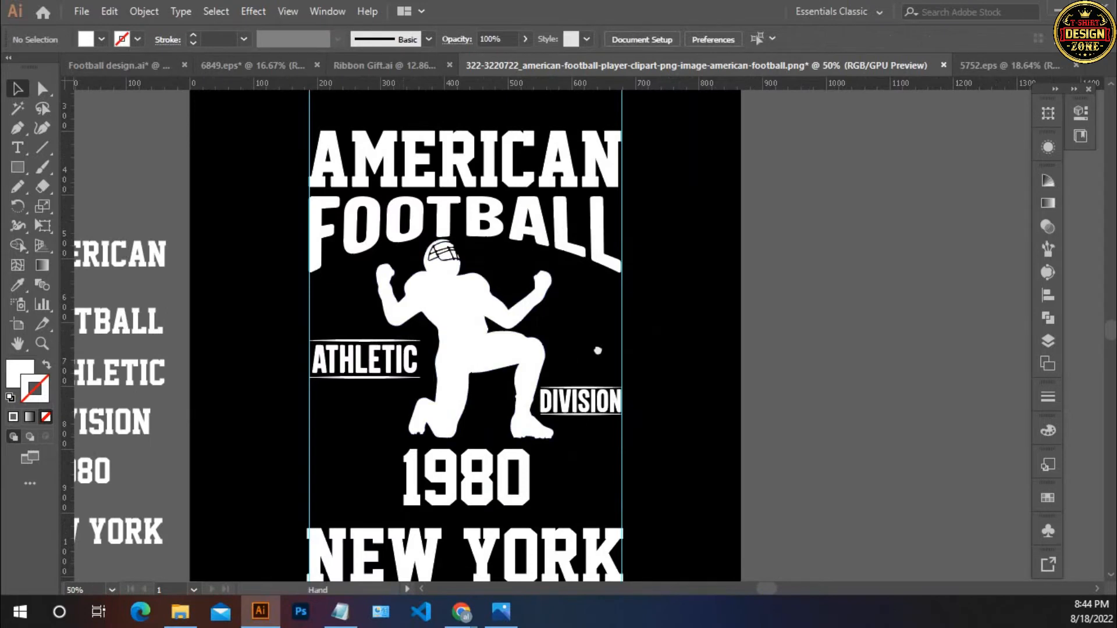
left_click_drag(597, 351, 597, 345)
left_click_drag(634, 412, 609, 338)
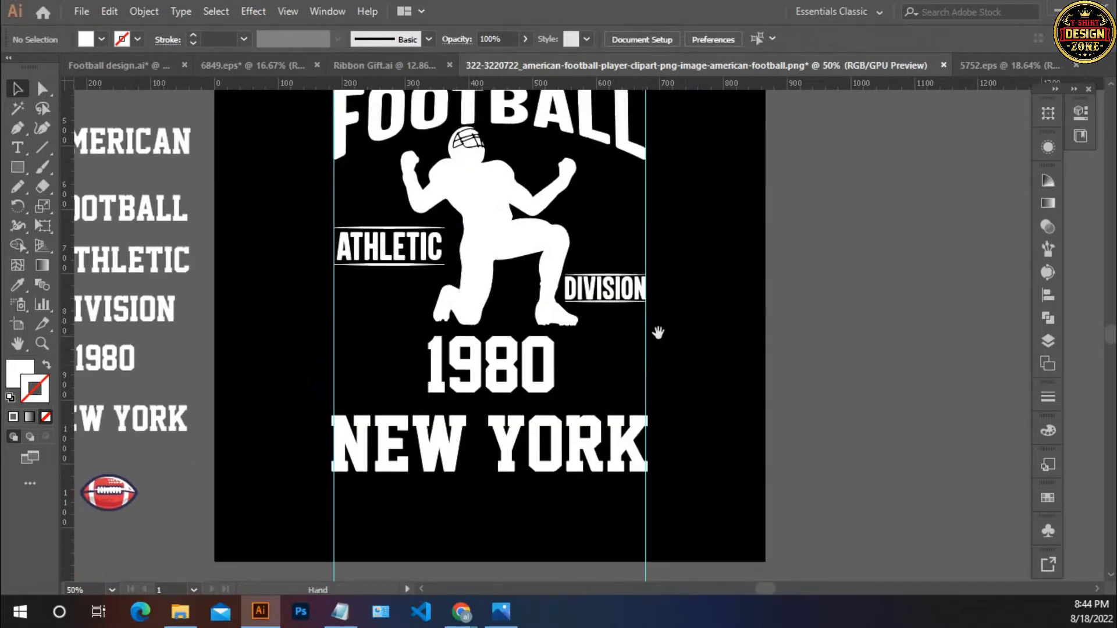
left_click(549, 380)
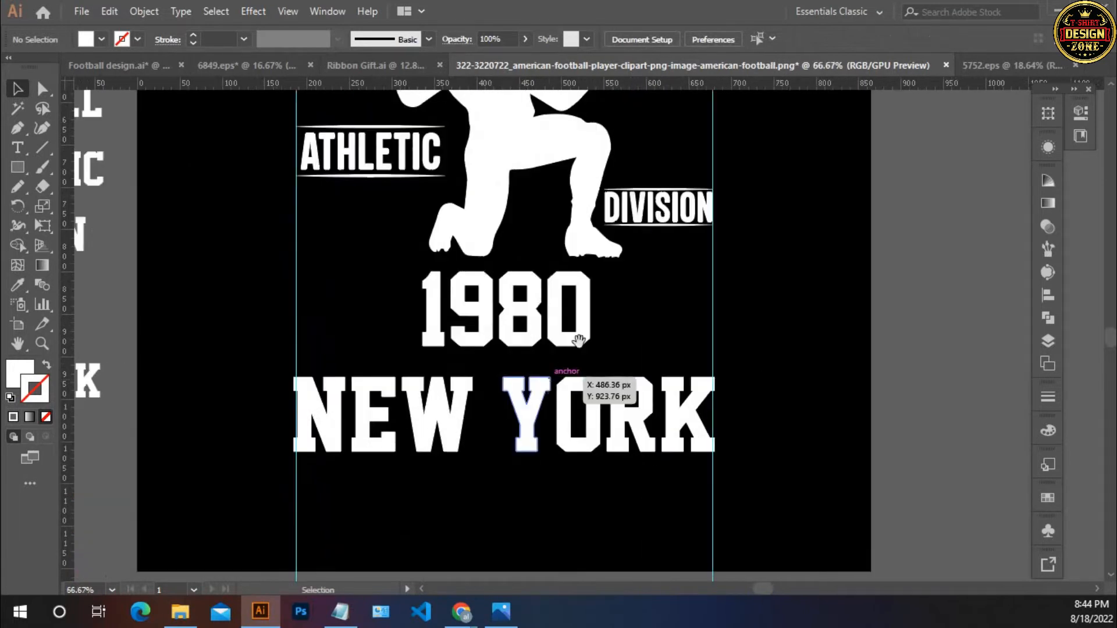
left_click(536, 408)
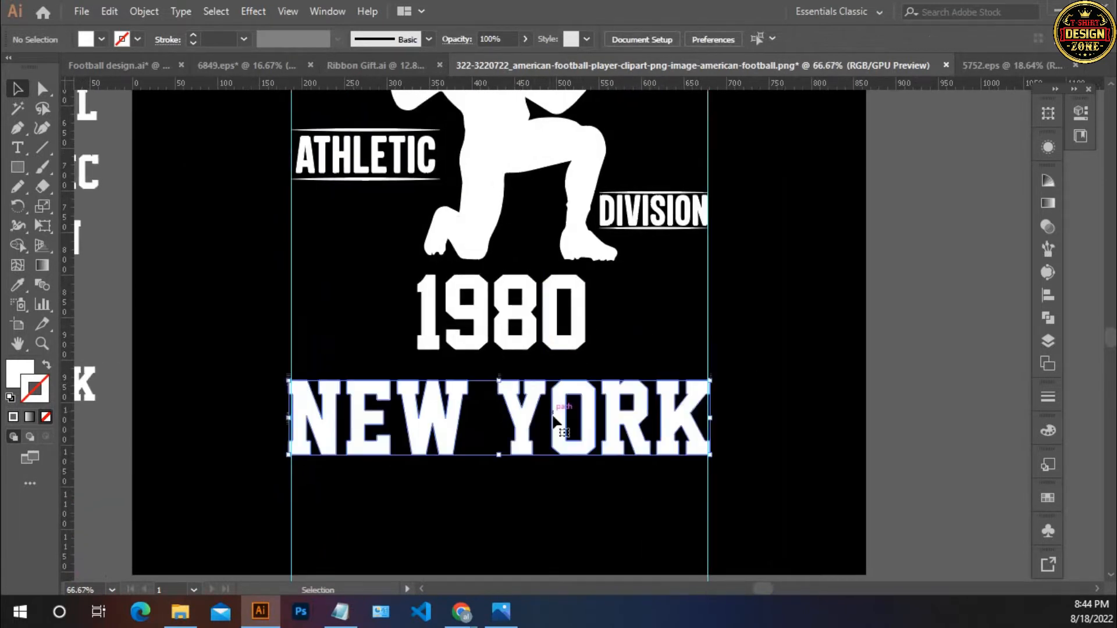
left_click_drag(537, 407, 545, 474)
left_click(588, 381)
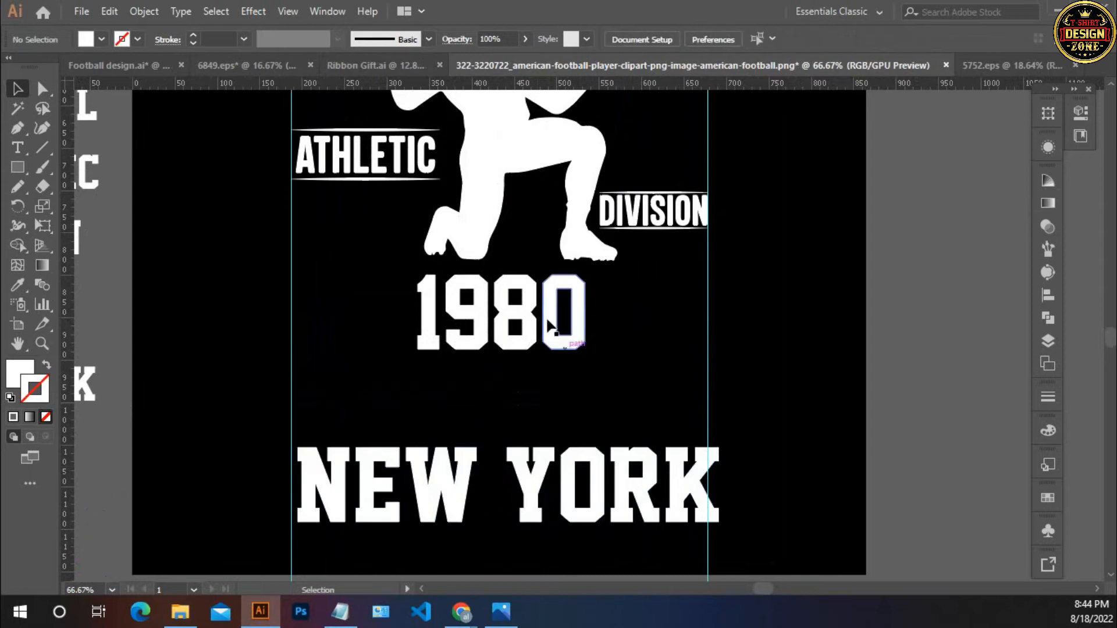
left_click_drag(568, 305, 572, 406)
left_click(588, 301)
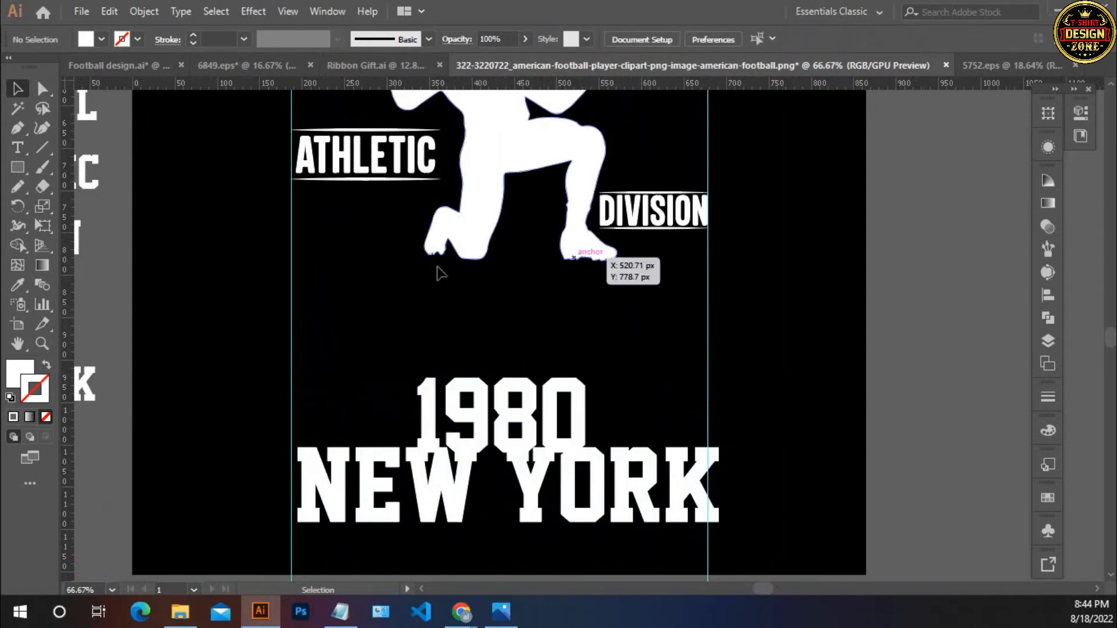
- Shift the linked grass border image slightly left and apply a black and white Image Trace with live preview
left_click_drag(559, 239, 473, 352)
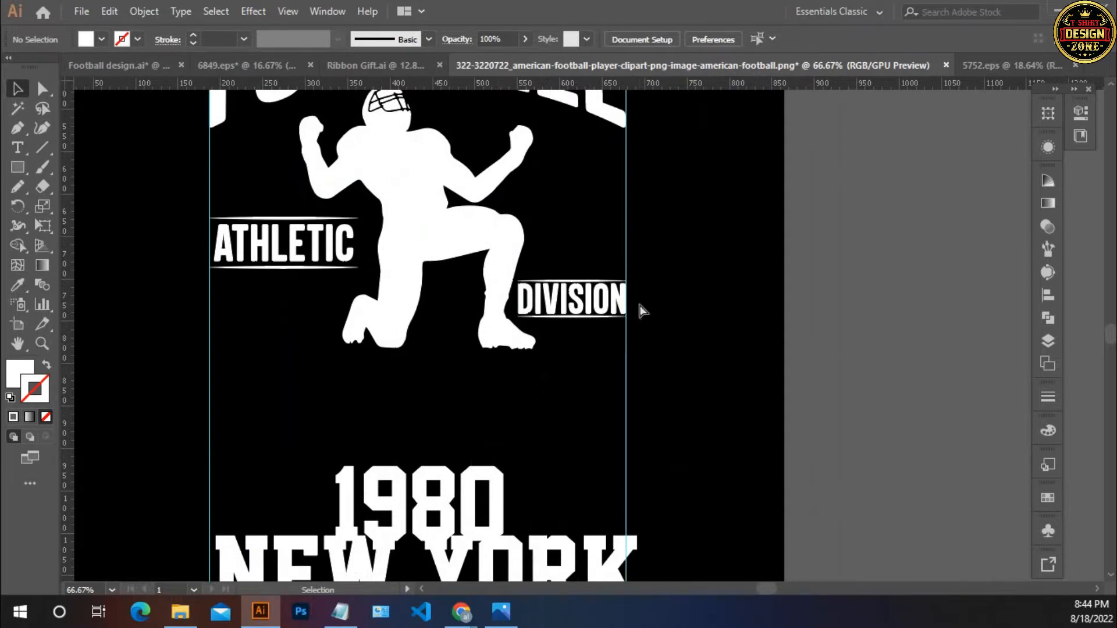
key("ctrl+0")
scroll(686, 358, "right", 6)
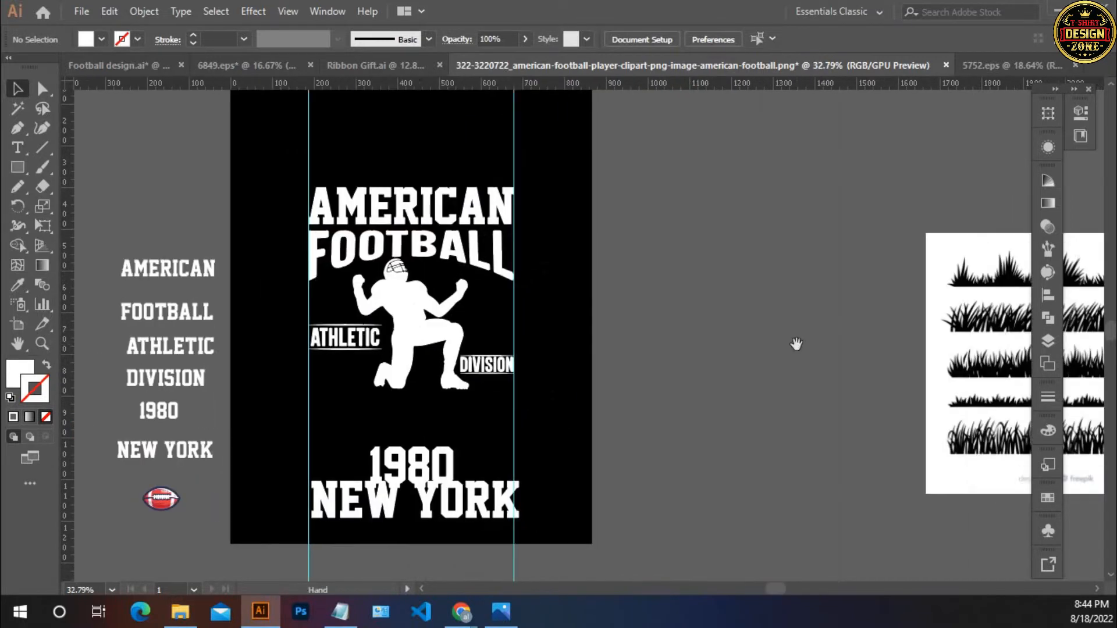
left_click_drag(883, 351, 657, 321)
left_click(789, 370)
left_click(615, 358, "ctrl")
left_click(747, 347)
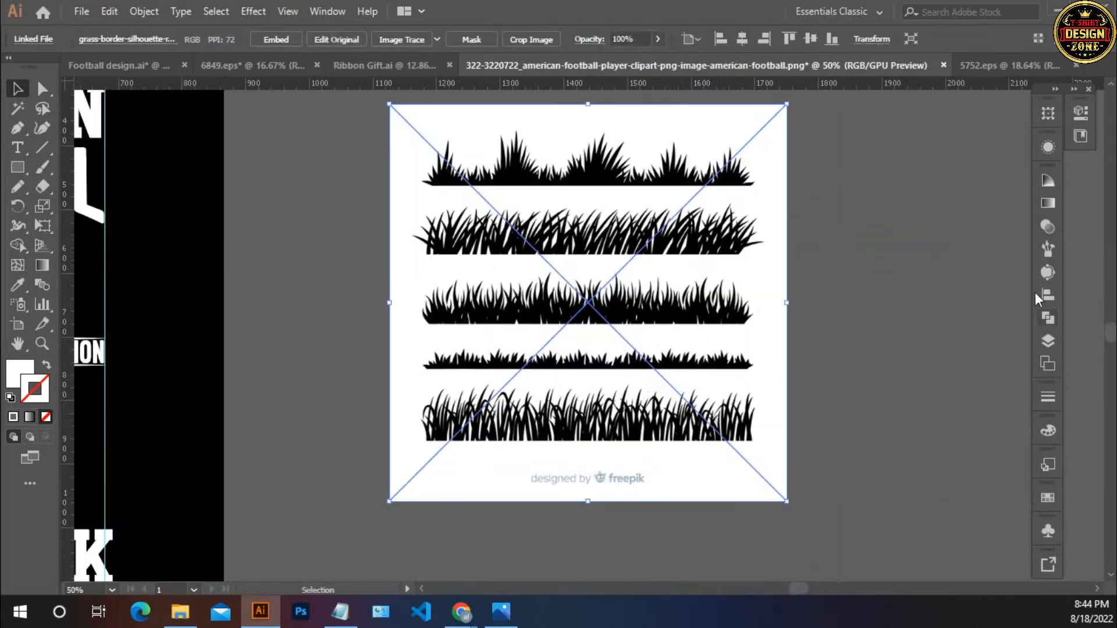
left_click(1047, 272)
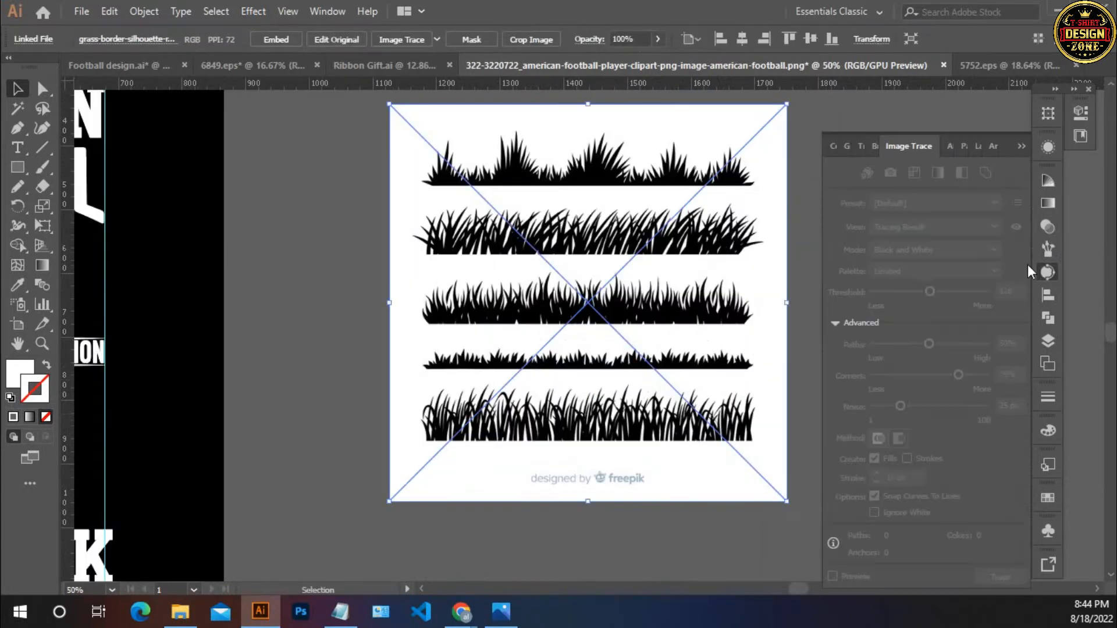
left_click_drag(731, 378, 692, 384)
left_click(835, 576)
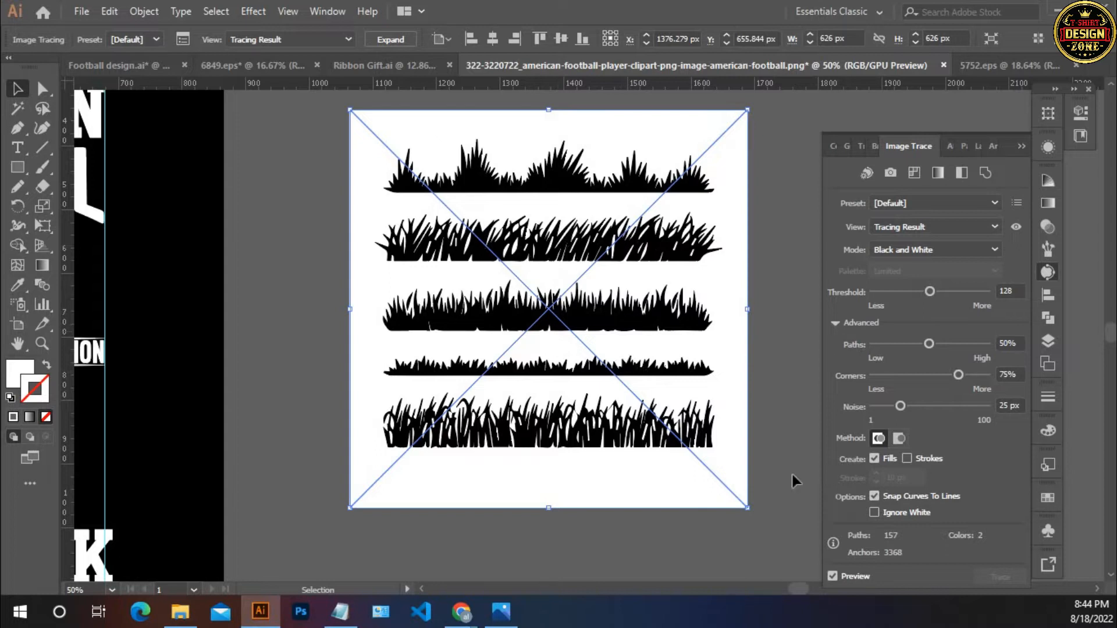
- Set the grass trace to Threshold 178, Paths 95%, Corners 100% and Noise 1 px, ignoring white
left_click_drag(898, 410, 872, 406)
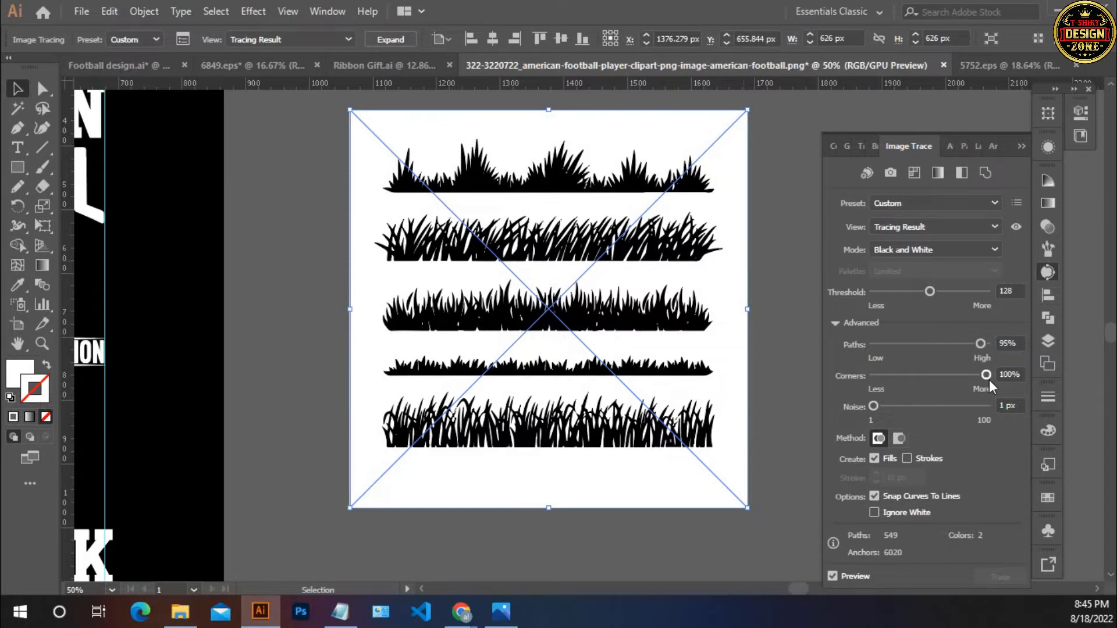
left_click_drag(933, 293, 952, 298)
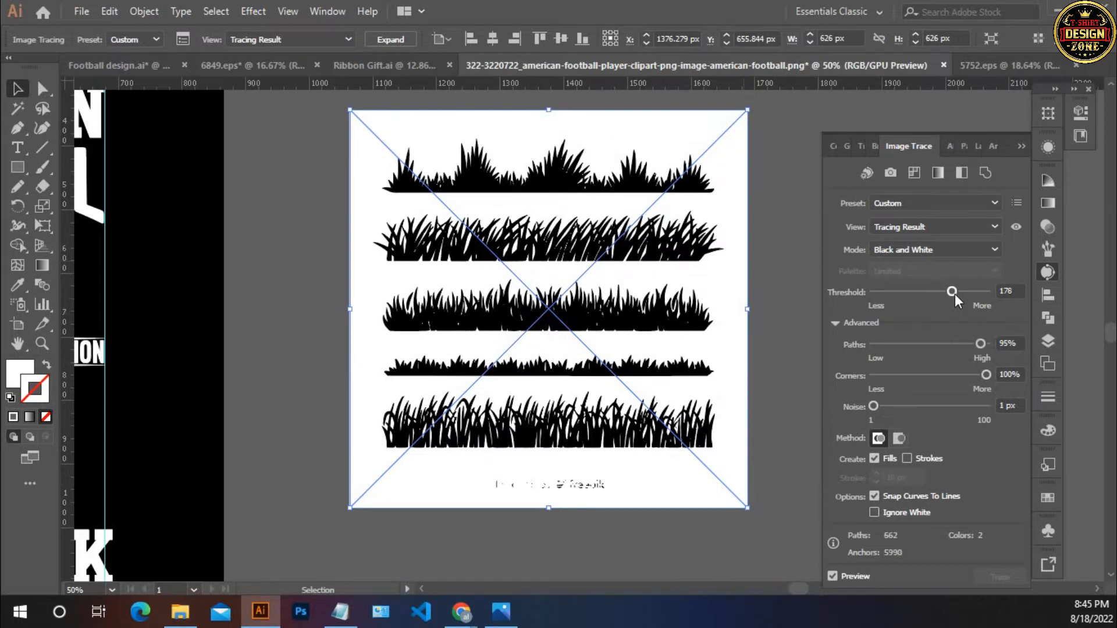
left_click(884, 514)
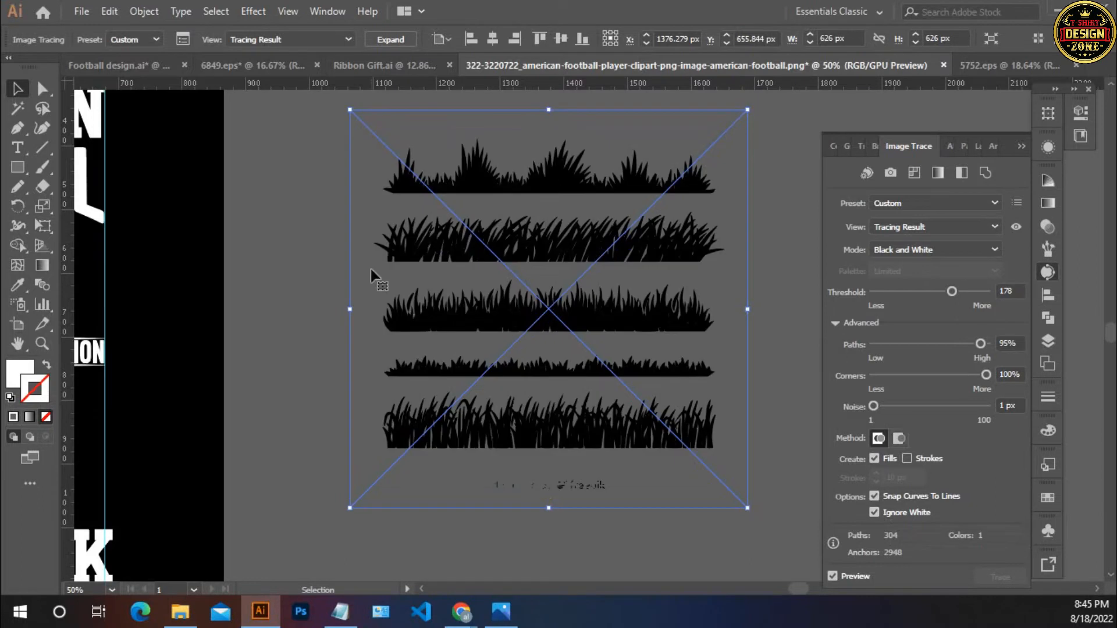
- Expand the traced grass image into editable shapes with Object and Fill enabled
left_click(116, 9)
mouse_move(145, 11)
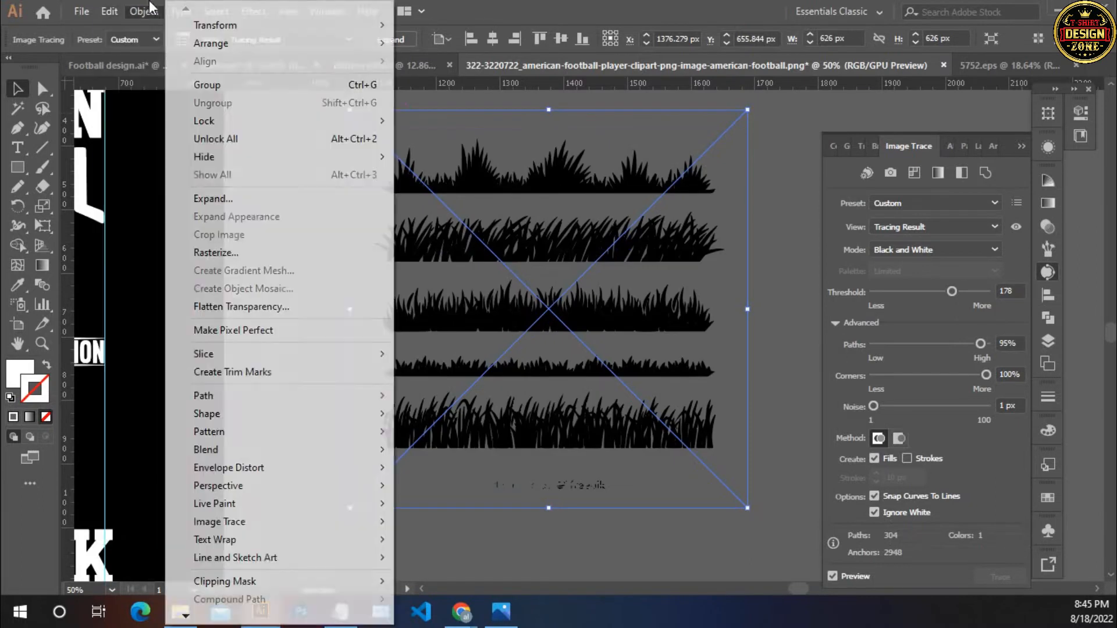
left_click(216, 199)
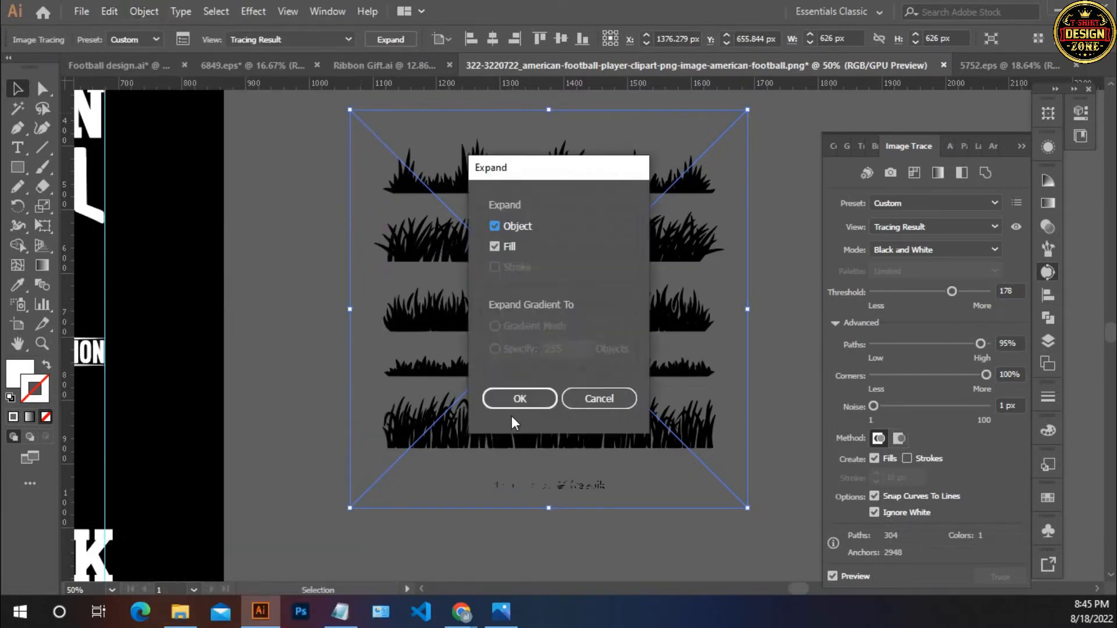
left_click(517, 396)
- Ungroup the expanded grass artwork twice to separate its rows, and deselect it
scroll(523, 442, "right", 3)
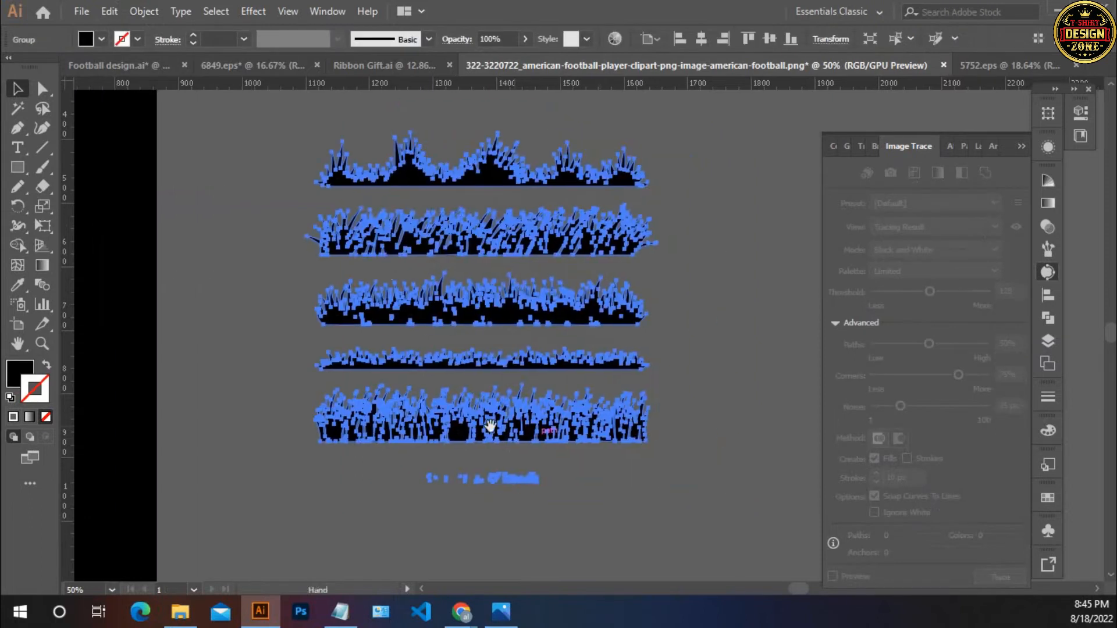
right_click(444, 303)
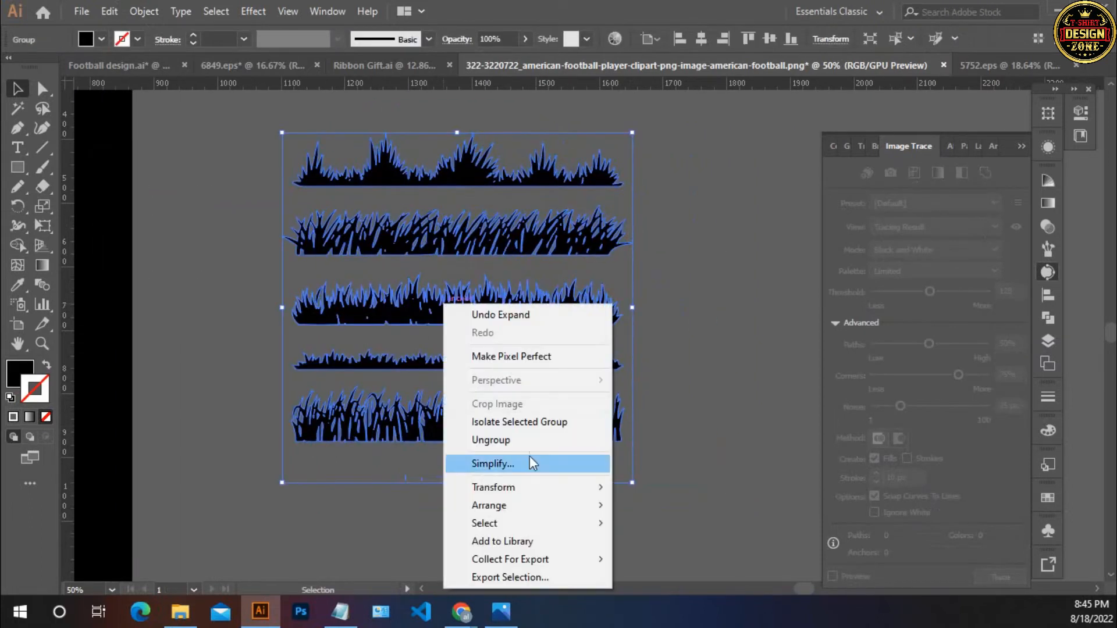
left_click(517, 445)
right_click(459, 298)
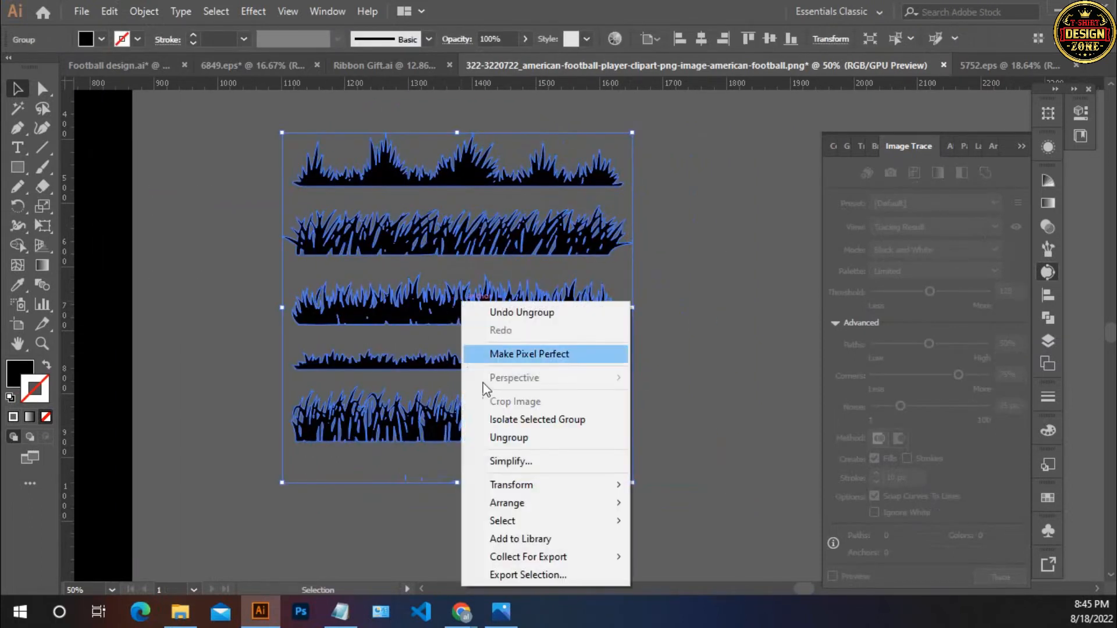
left_click(511, 434)
left_click(698, 394)
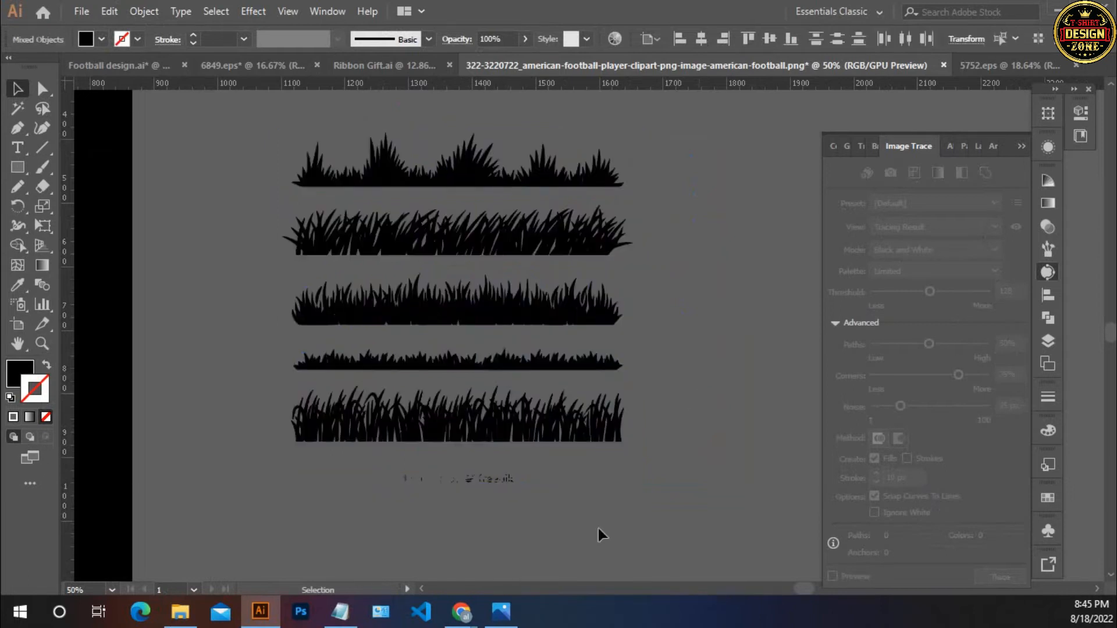
- Delete the lowest grass row with the watermark text, and move the short grass row up onto the base of the row above
left_click(279, 402)
key("Delete")
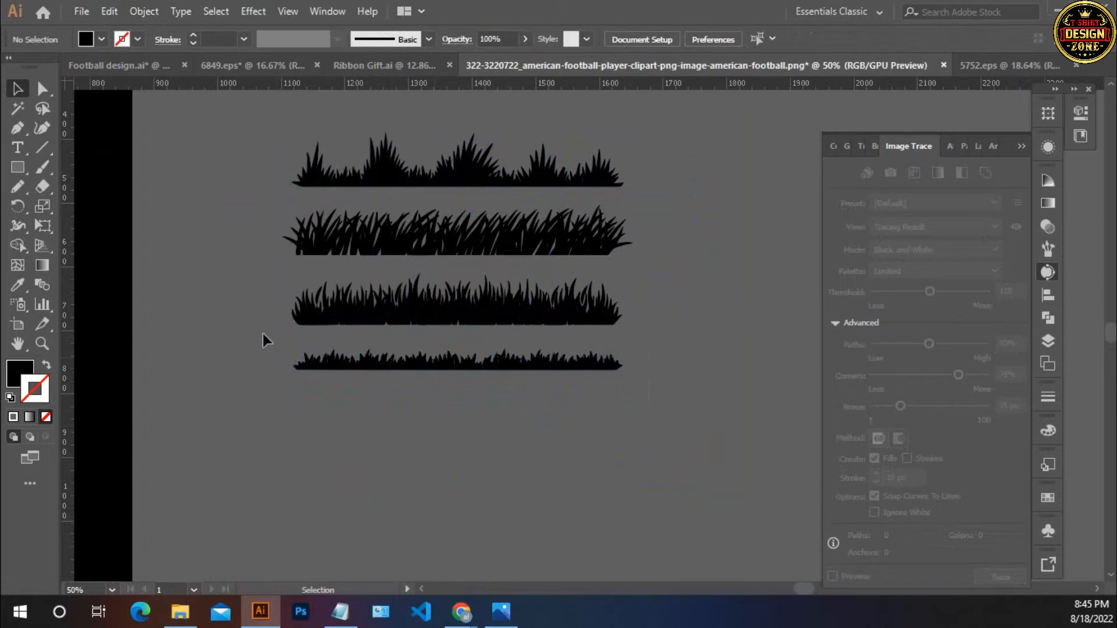
left_click(366, 356)
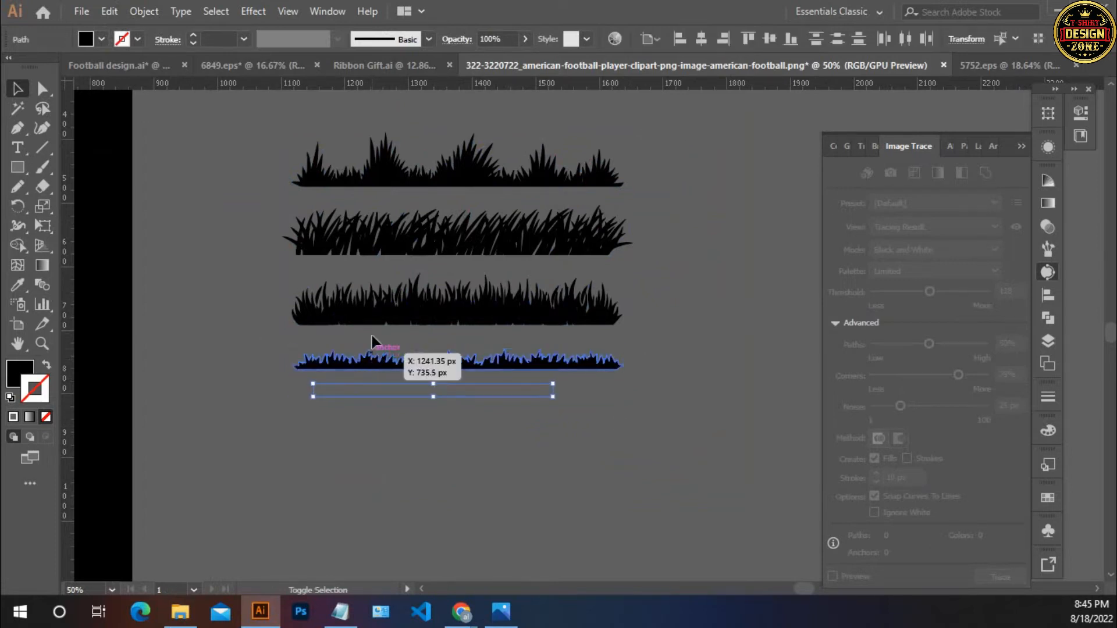
left_click_drag(457, 368, 444, 322)
left_click(678, 285)
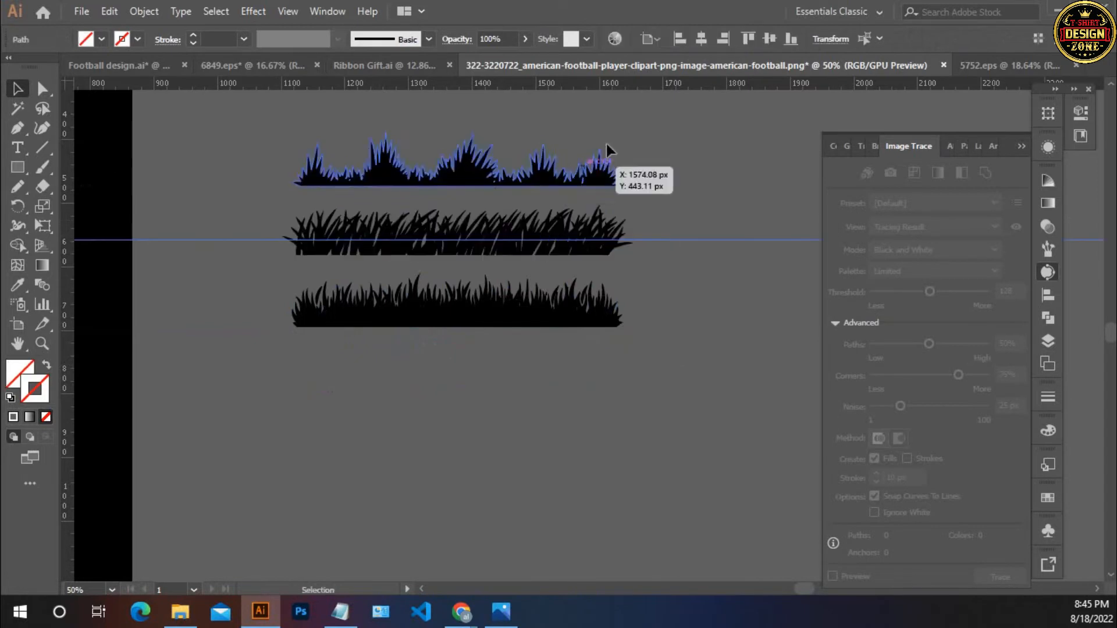
left_click(618, 242)
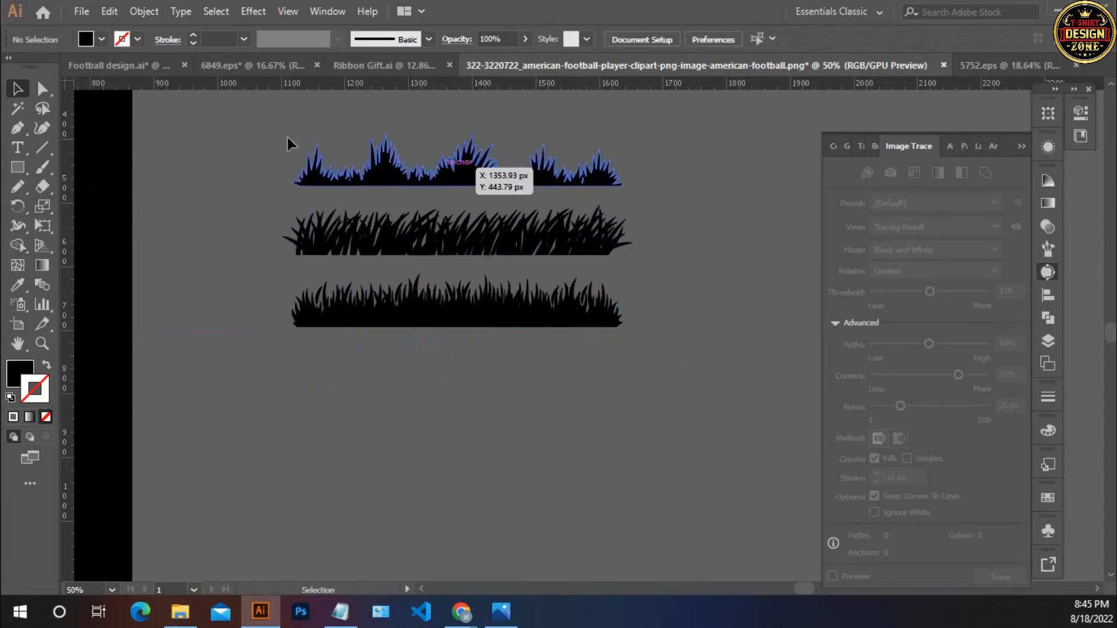
- Delete the two upper grass rows, and group the shapes of the remaining row
left_click_drag(594, 251, 614, 272)
key("Delete")
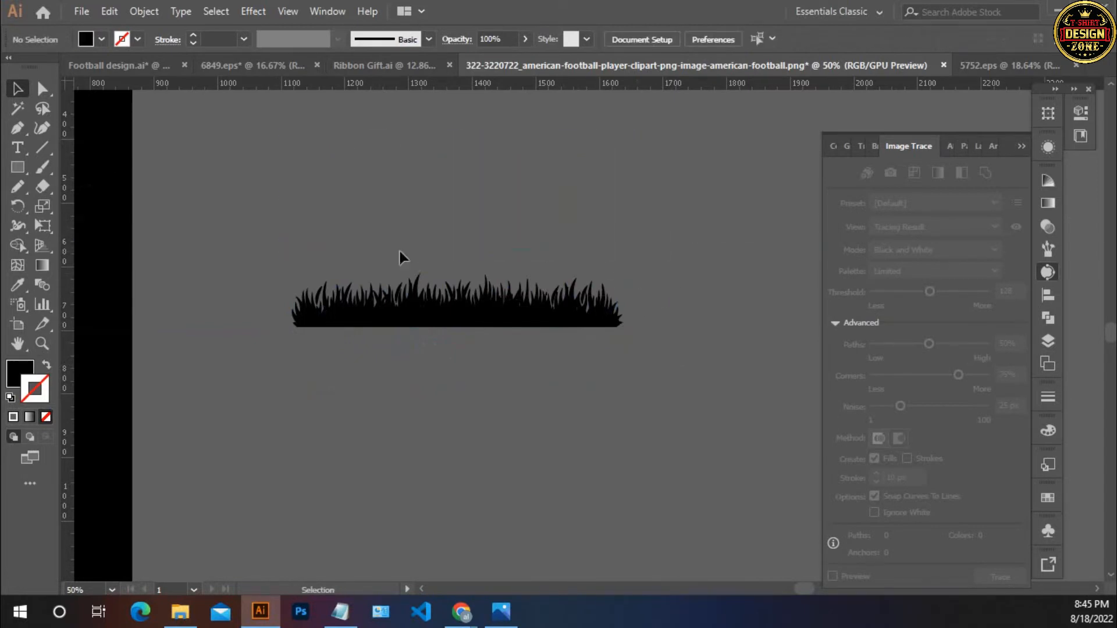
left_click_drag(649, 308, 550, 438)
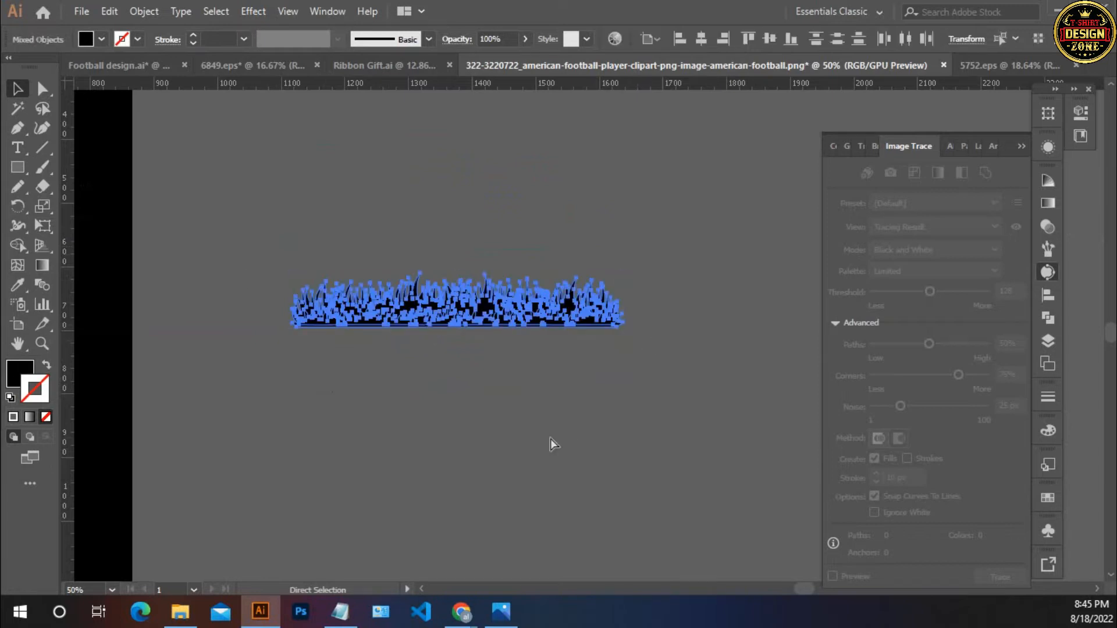
key("ctrl+g")
- Move the grass group slightly up and outward, and unite its overlapping shapes with Pathfinder Unite
left_click_drag(489, 327, 467, 301)
left_click(579, 360)
left_click(376, 277)
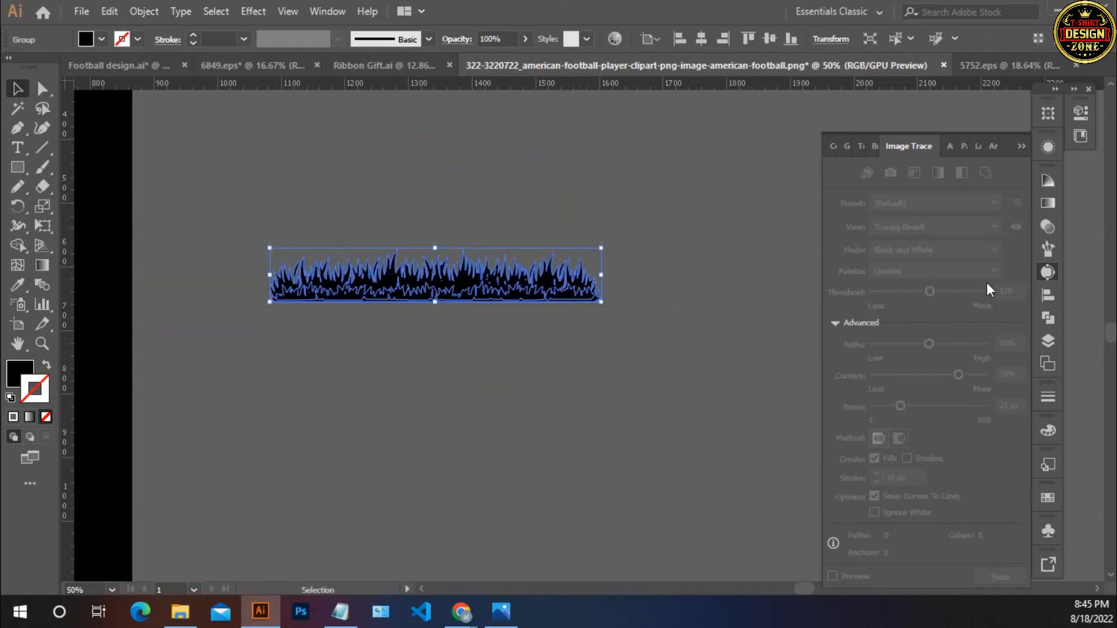
left_click(1046, 318)
left_click(853, 219)
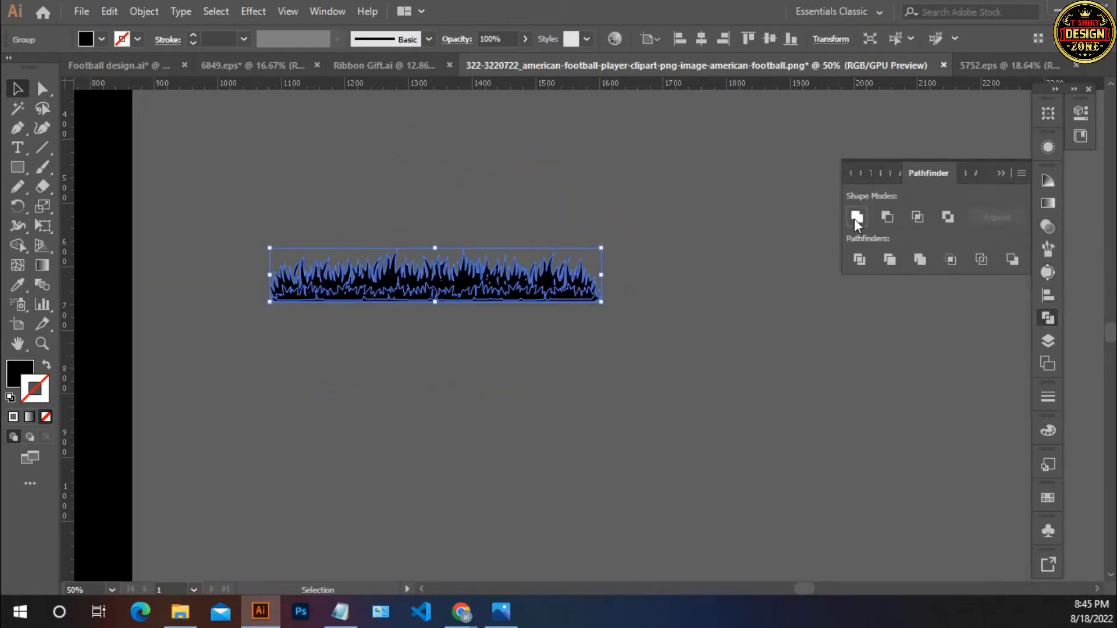
left_click(527, 320)
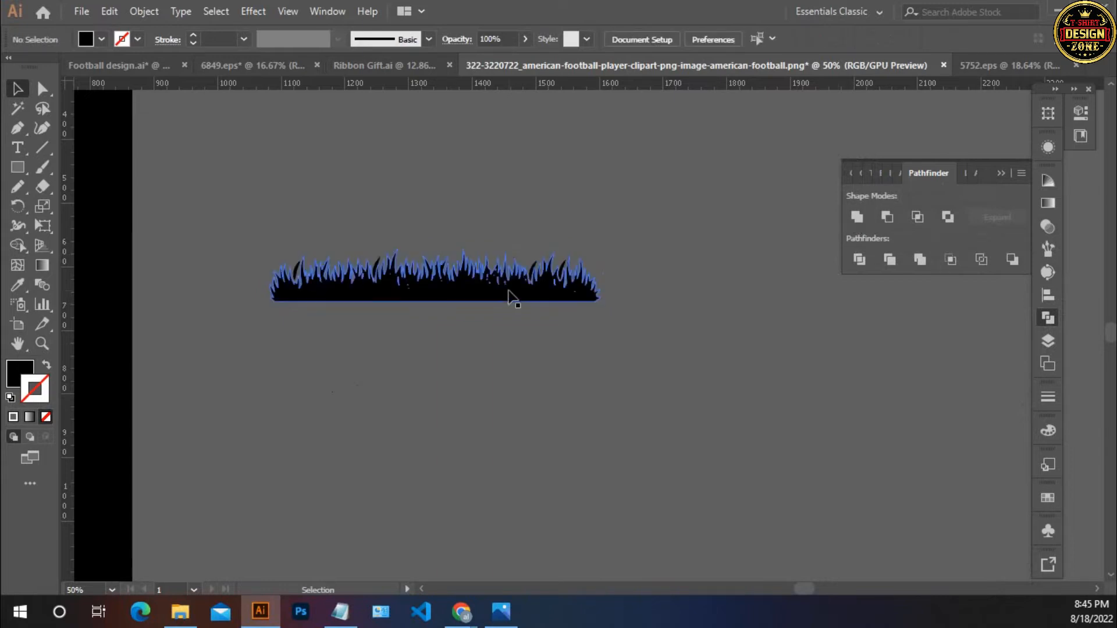
- Place a copy of the united grass on the artboard between the player's feet and 1980, starting at the first guide
key("ctrl+minus")
key("ctrl+minus")
left_click_drag(496, 318, 586, 310)
left_click(525, 354)
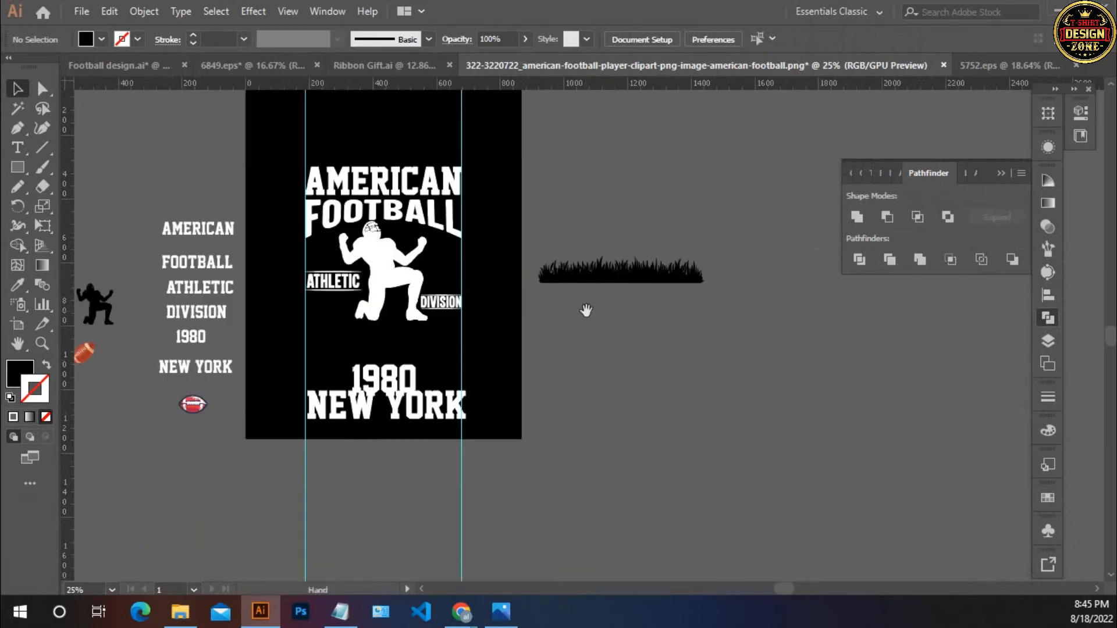
left_click(607, 270)
left_click(643, 299)
left_click(628, 278)
left_click_drag(633, 278, 400, 342, "alt")
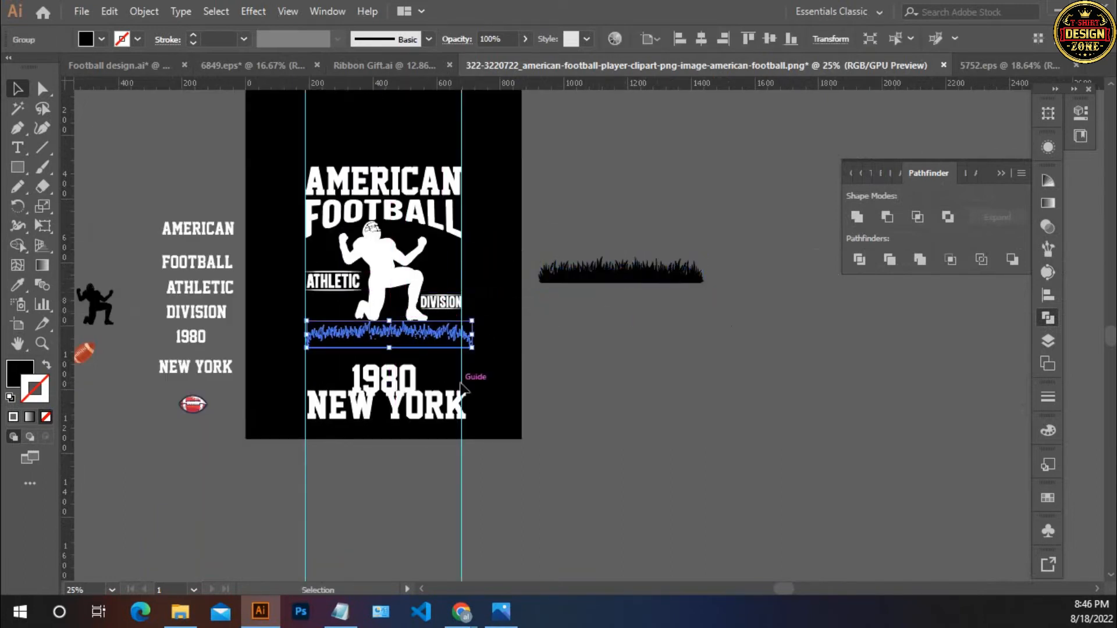
- Fill the copied grass with the player silhouette's white using the Eyedropper, and deselect it
key("i")
left_click(407, 265)
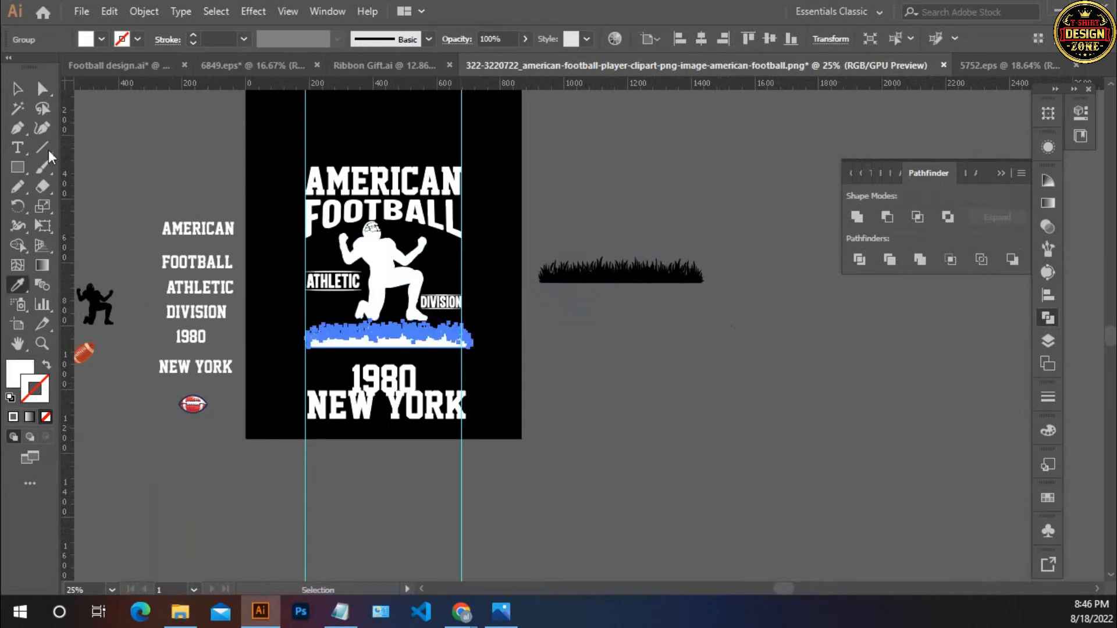
left_click(16, 95)
left_click(349, 315)
- Raise the white grass so its blades overlap the kneeling player's feet, roughly centred between the guides
scroll(421, 350, "up", 3)
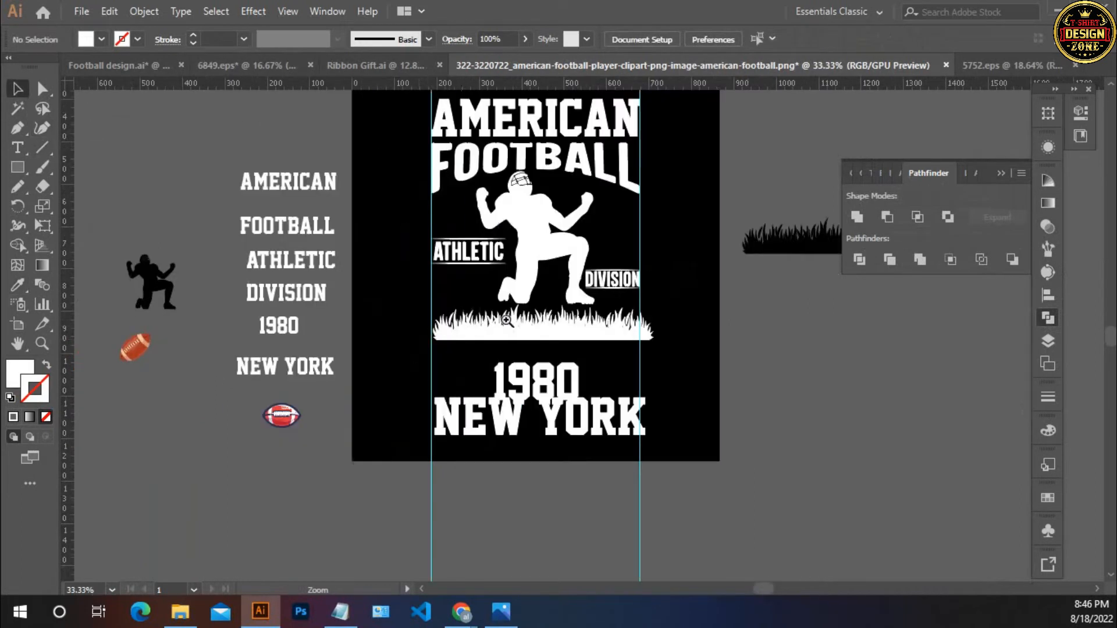
scroll(523, 330, "right", 5)
left_click(453, 348)
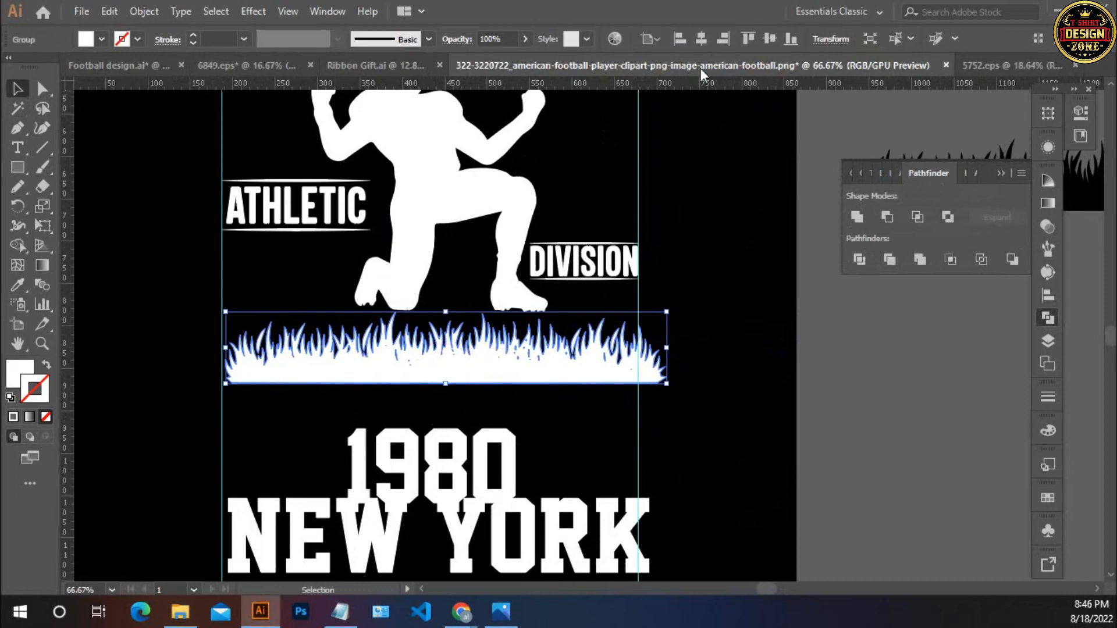
key("Up")
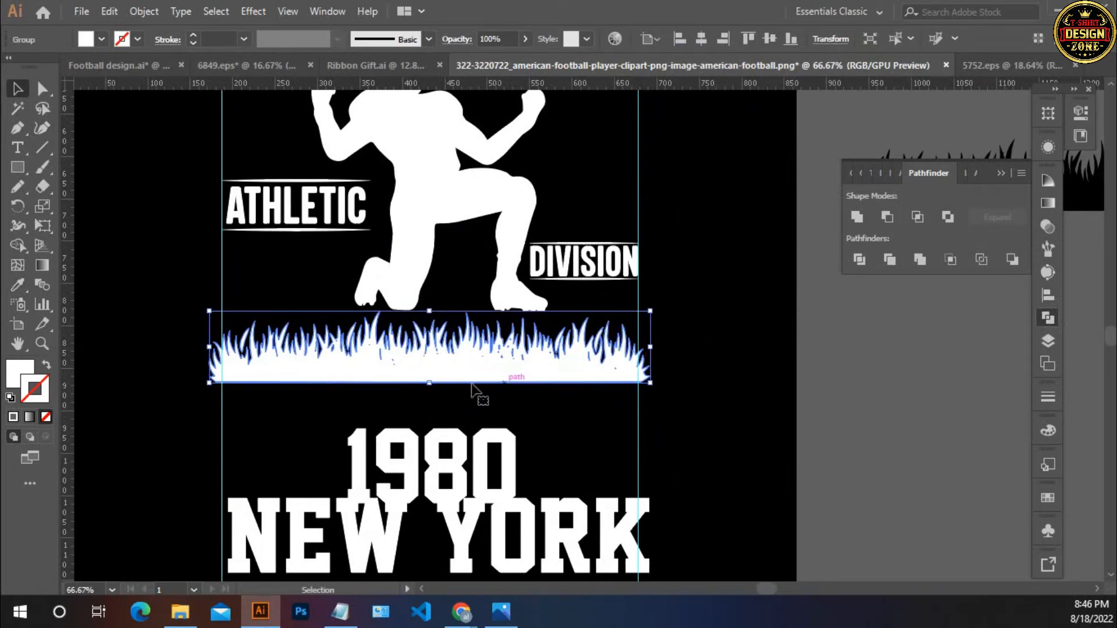
left_click_drag(429, 348, 435, 376)
left_click(441, 355)
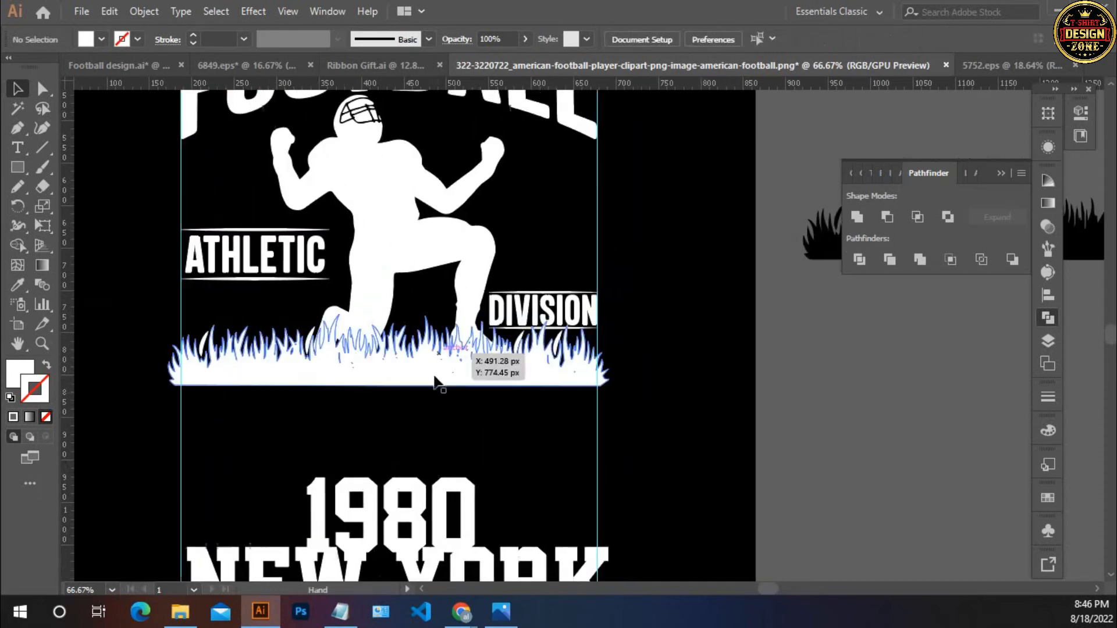
- Scale the white grass down so it spans exactly the width between the two guides
left_click(435, 379)
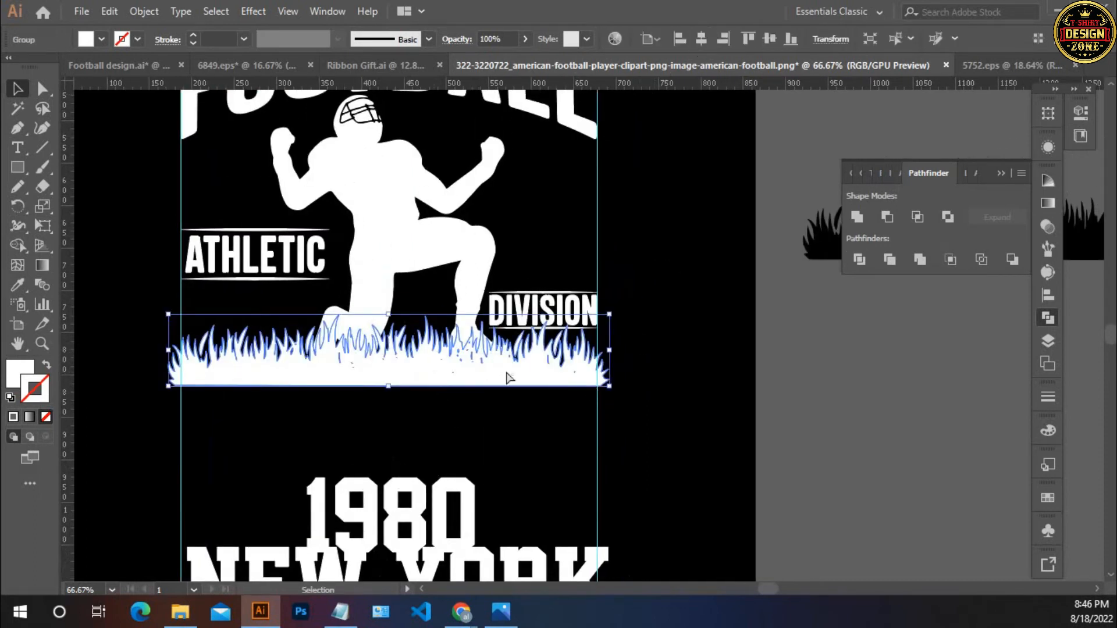
scroll(506, 378, "up", 2)
left_click_drag(705, 330, 677, 330)
left_click(673, 372)
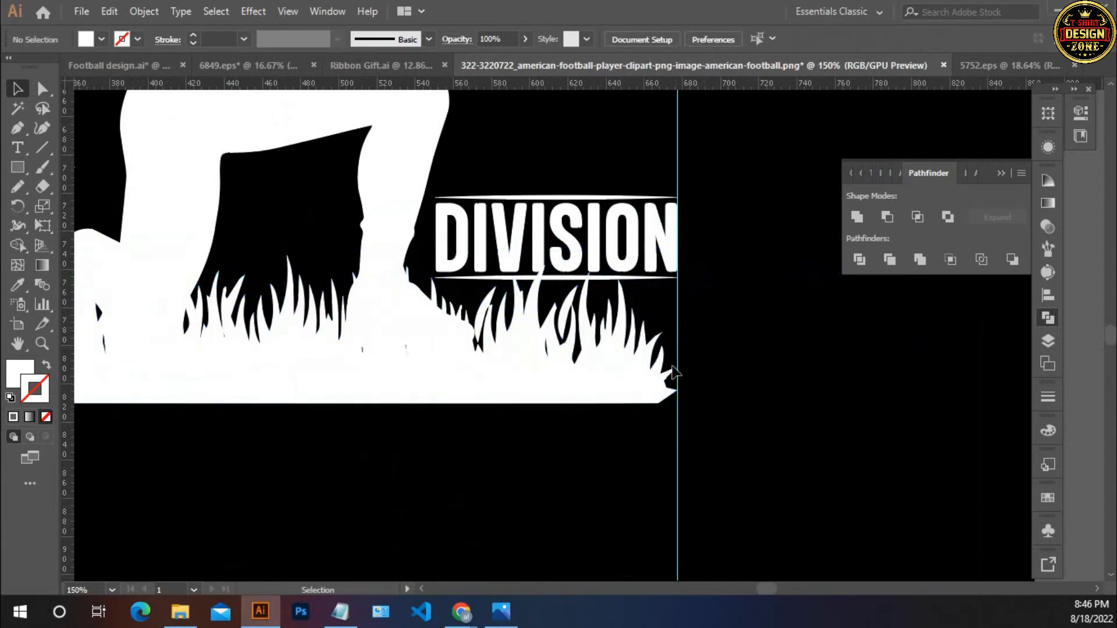
key("ctrl+0")
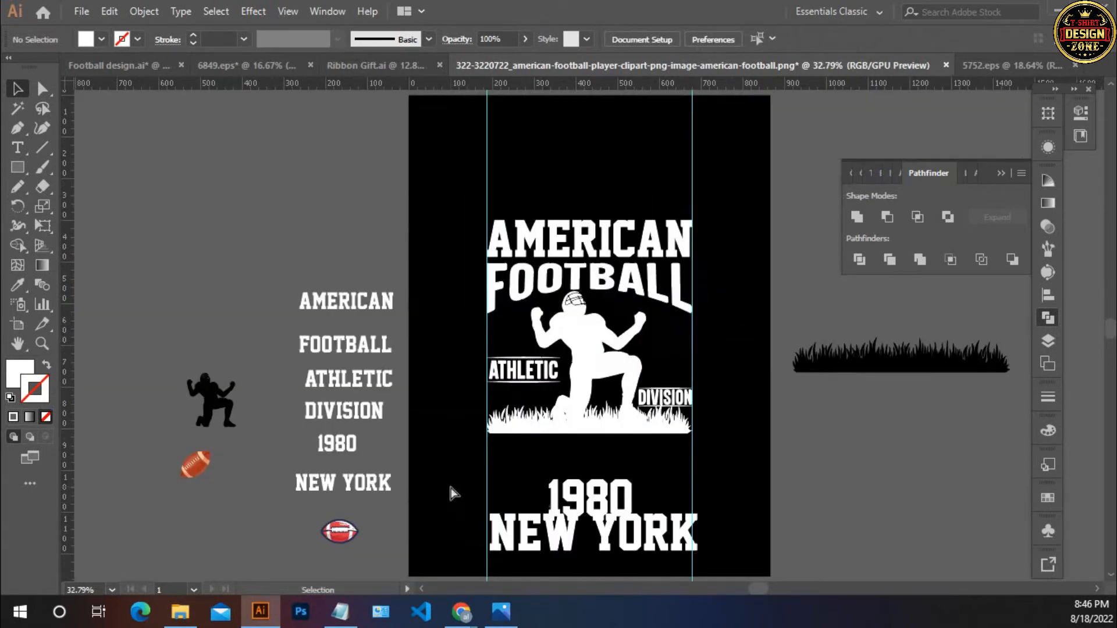
- Erase a straight strip along the white grass's base to remove its bevelled corners
left_click(600, 411, "ctrl")
left_click(603, 416, "ctrl")
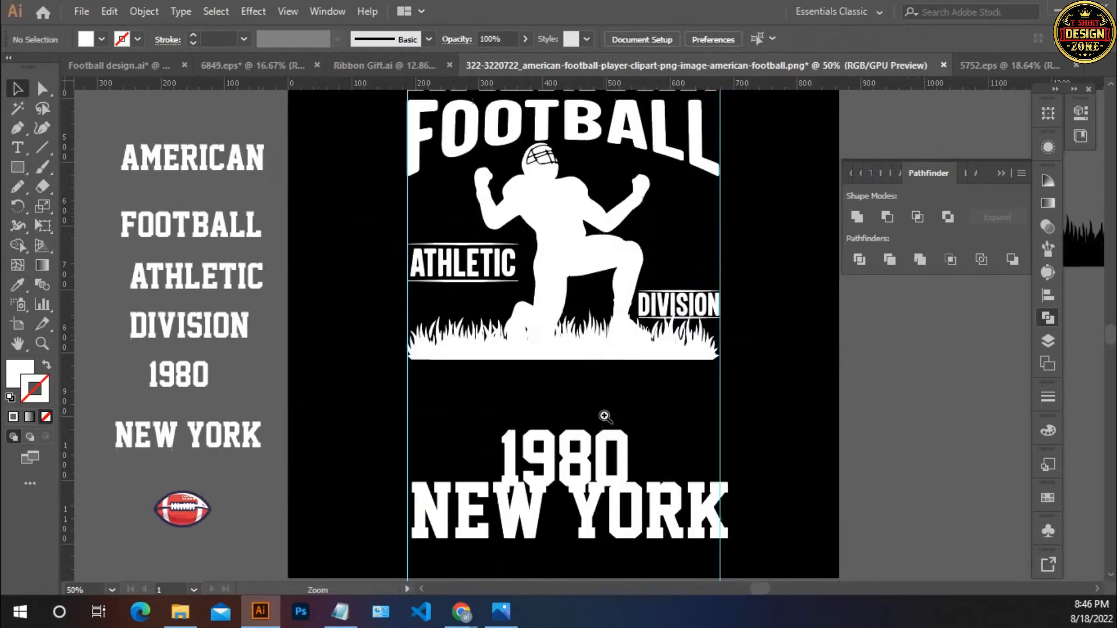
left_click(603, 416, "ctrl")
left_click(579, 314, "ctrl")
scroll(573, 313, "up", 2)
scroll(599, 311, "right", 1)
left_click(606, 295)
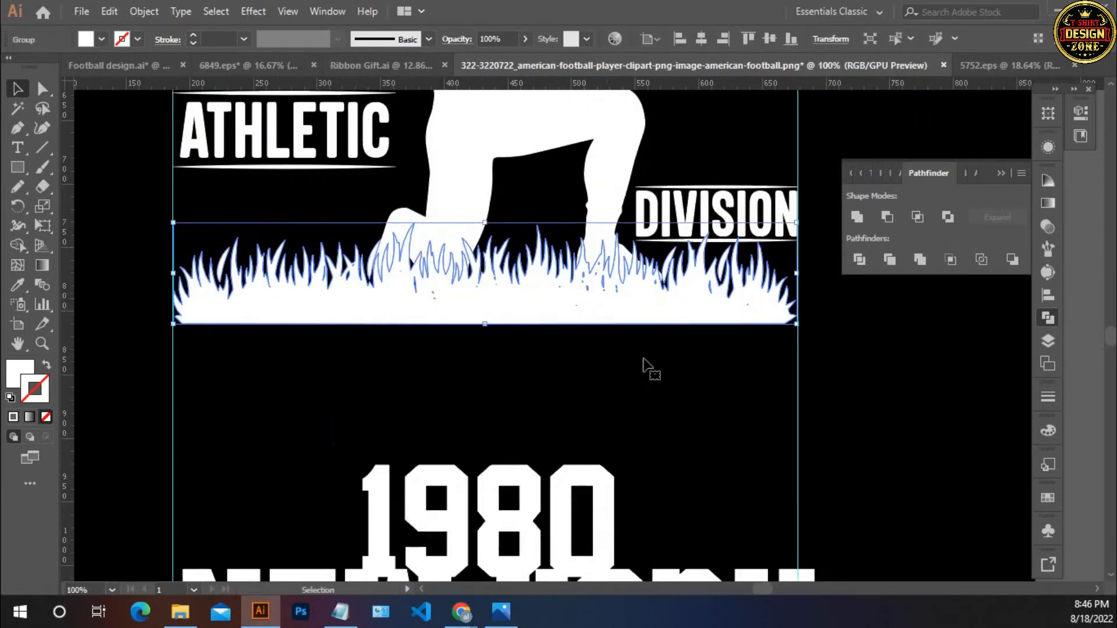
scroll(643, 366, "down", 1)
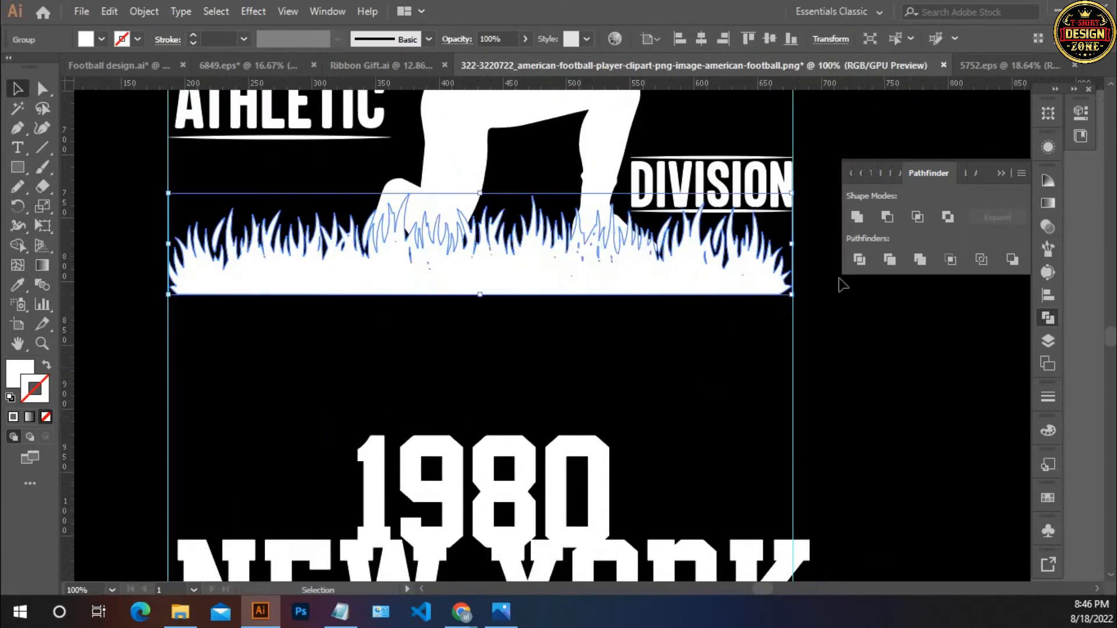
left_click(999, 174)
key("shift+e")
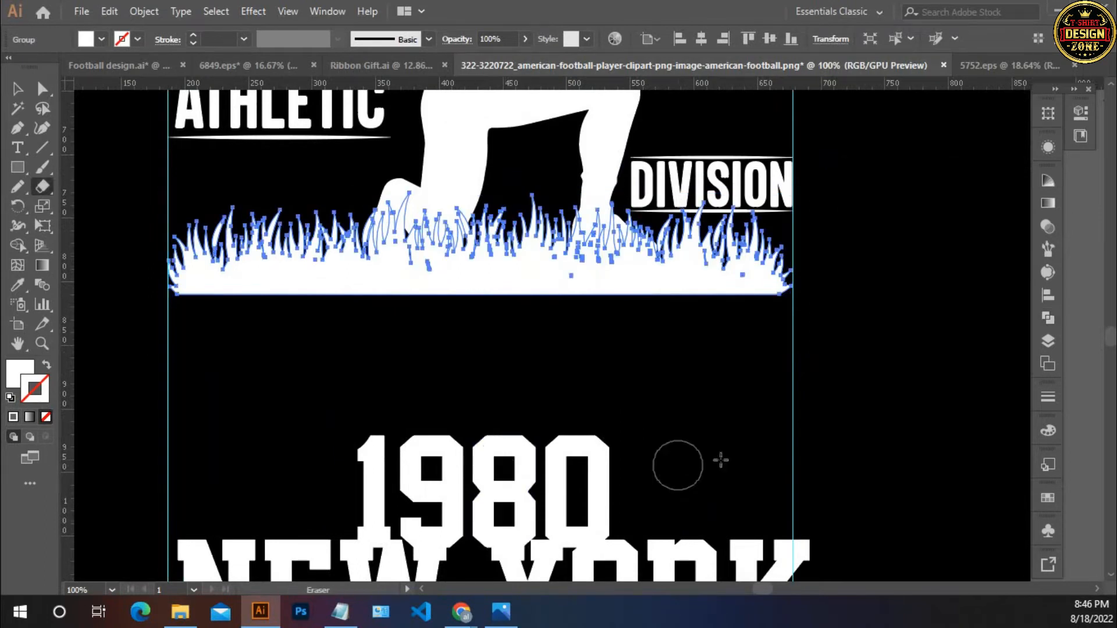
mouse_move(848, 464)
left_mouse_down()
mouse_move(190, 332)
mouse_move(129, 276)
left_mouse_up()
left_click(17, 89)
left_click(392, 402)
left_click(480, 292)
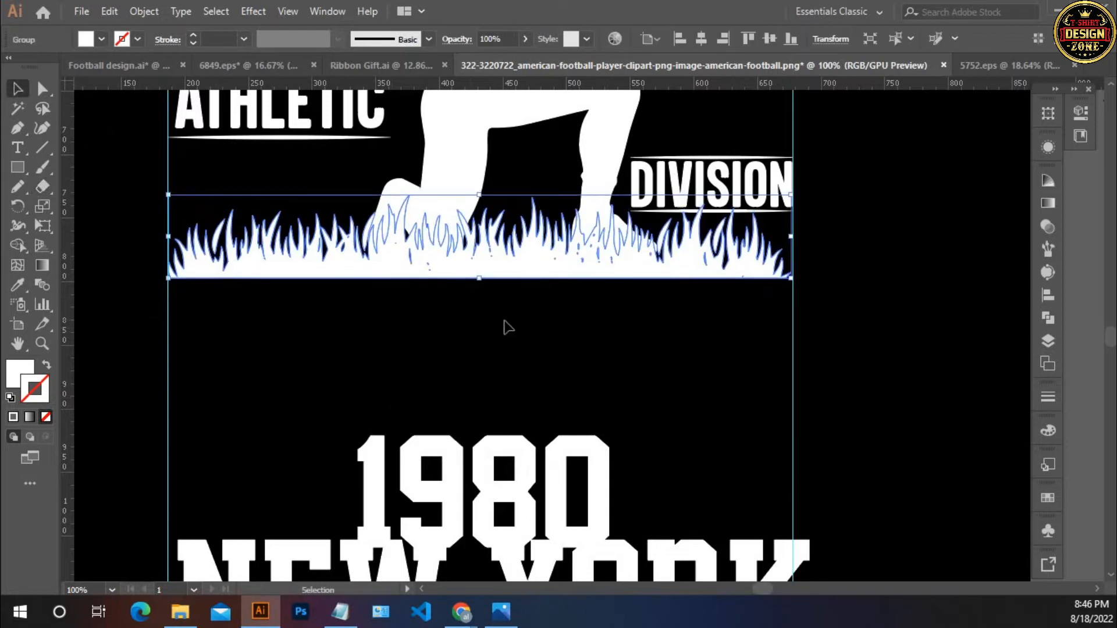
left_click(513, 332)
- Reduce the white grass's height slightly, keeping its base in place
left_click(683, 244, "ctrl")
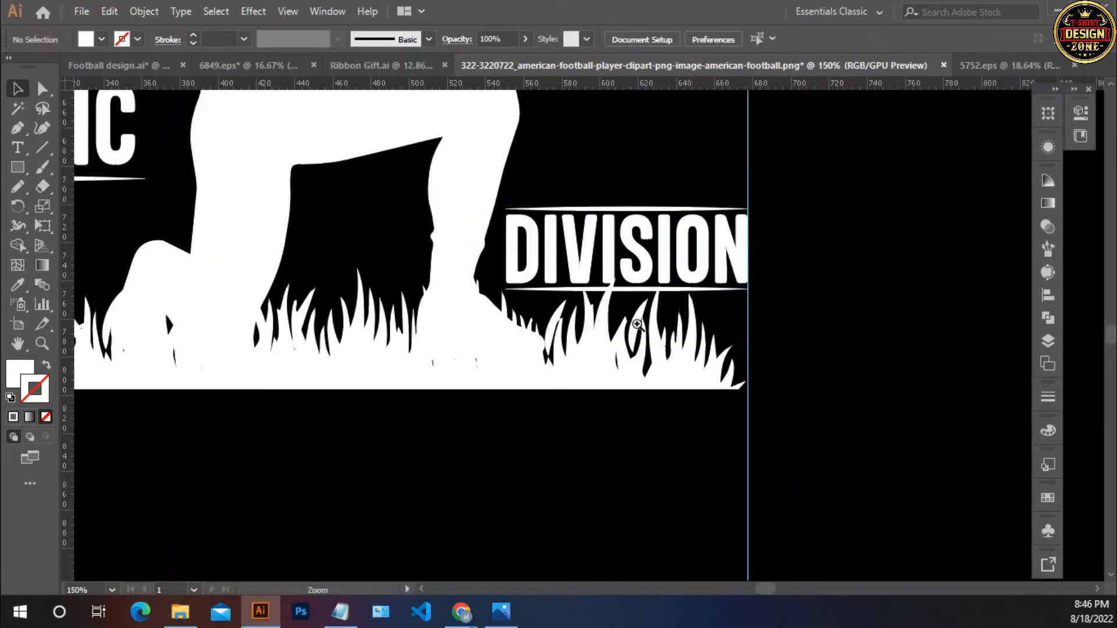
left_click(637, 327, "ctrl")
left_click(638, 331, "ctrl")
left_click_drag(588, 343, 694, 360)
left_click_drag(299, 366, 623, 379)
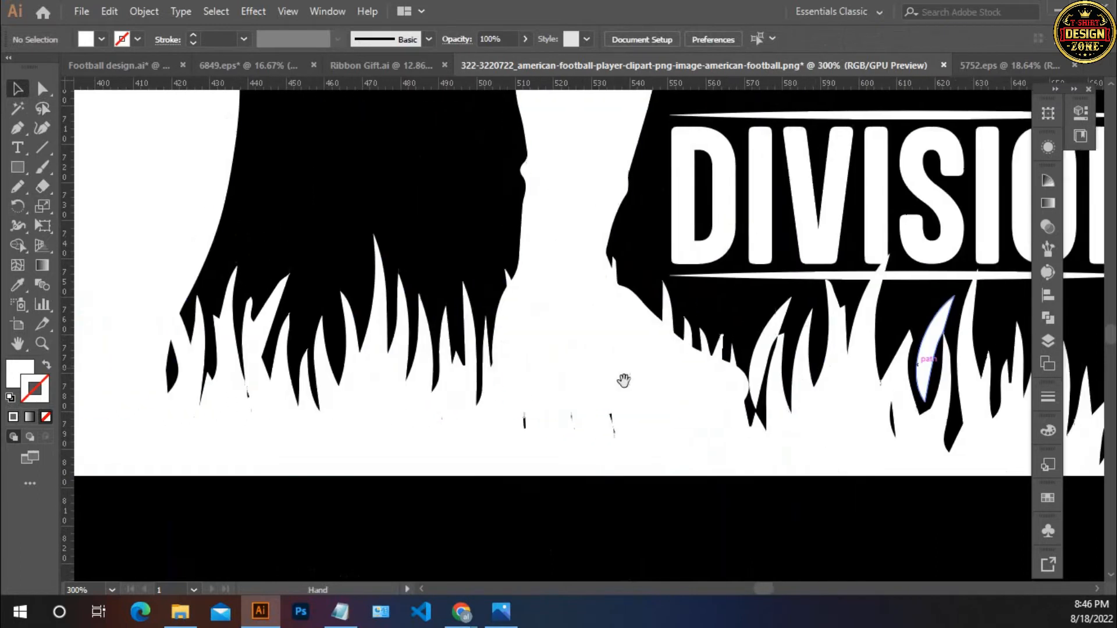
left_click(412, 365)
key("a")
scroll(546, 302, "left", 5)
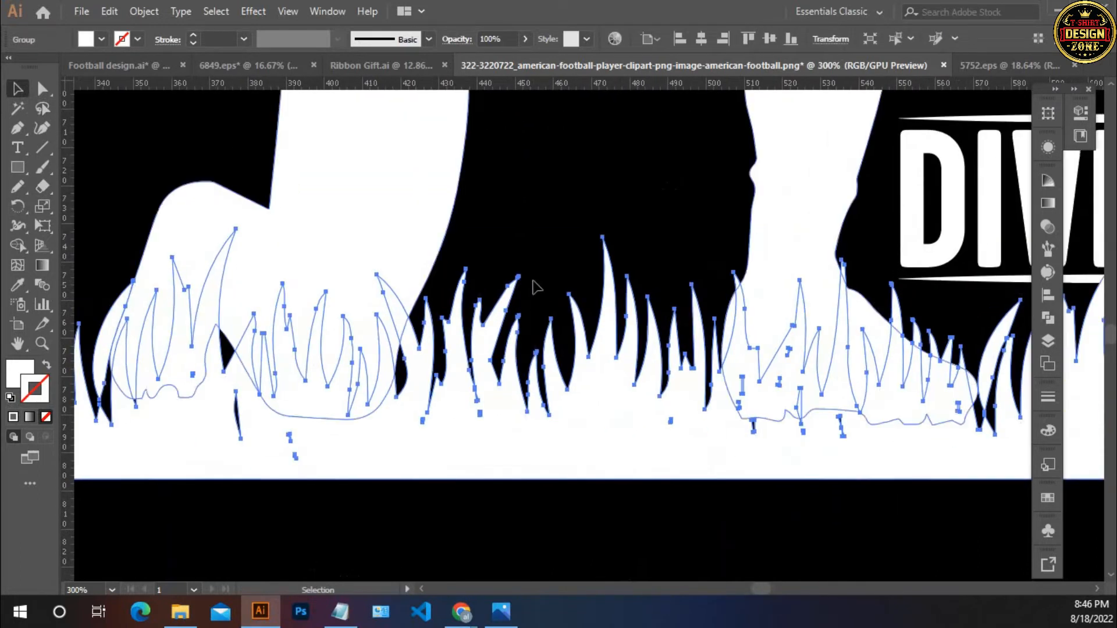
key("ctrl+minus")
key("v")
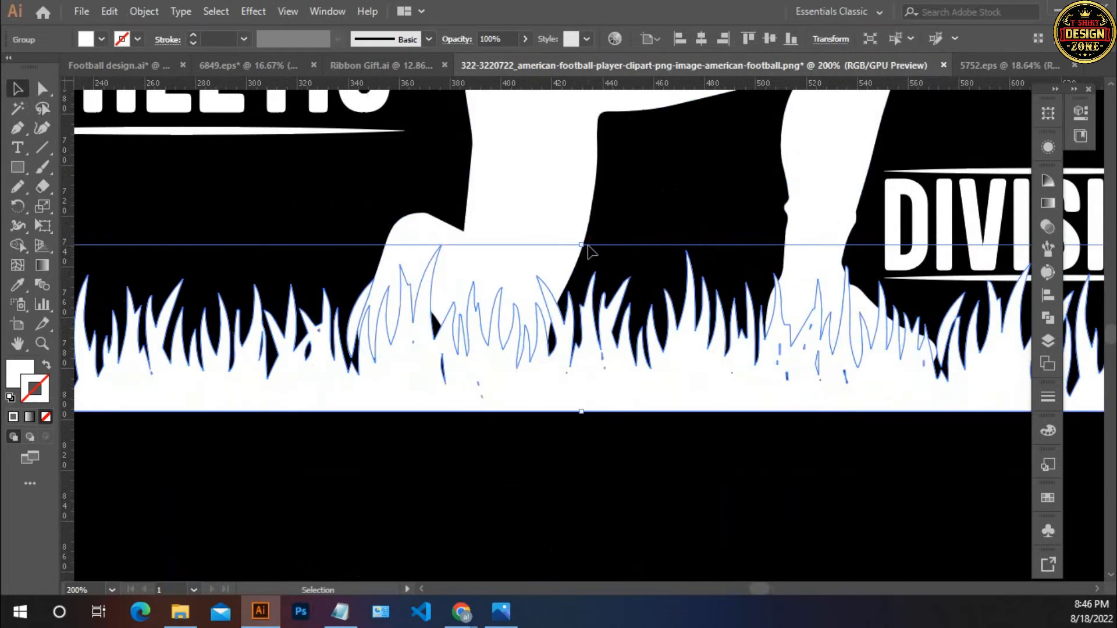
left_click(592, 251)
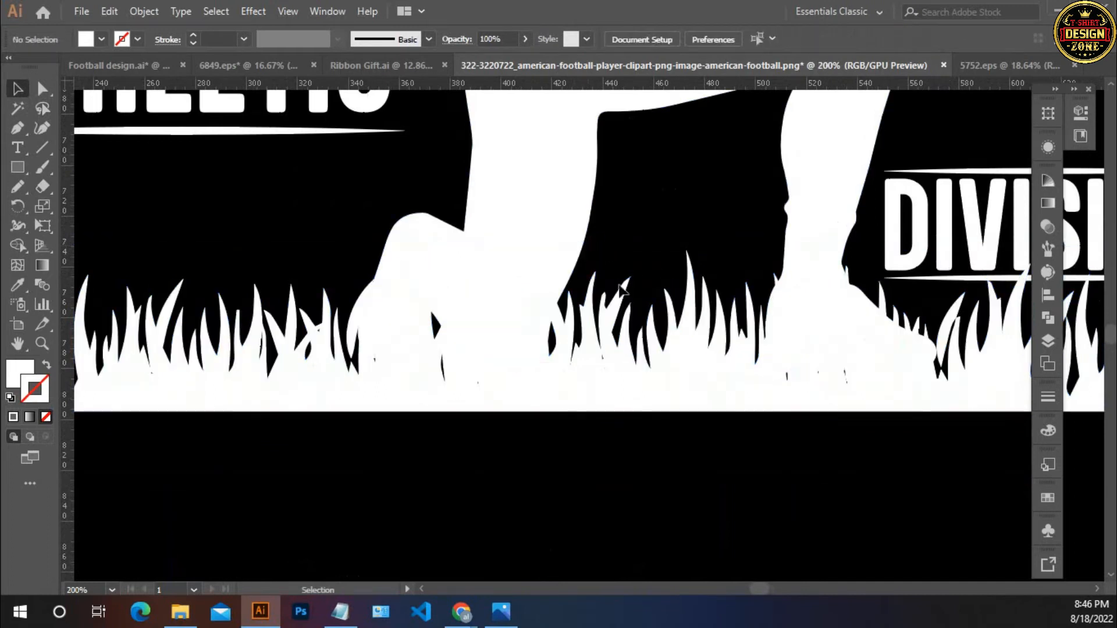
left_click(608, 352)
left_click_drag(582, 243, 583, 254)
left_click(650, 232)
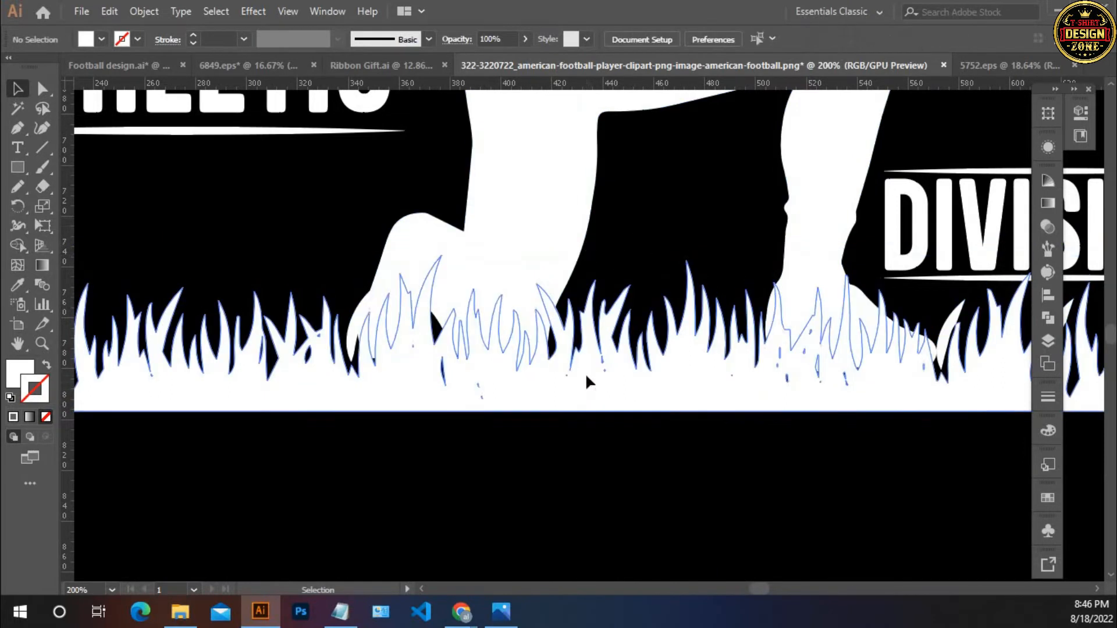
key("ctrl+0")
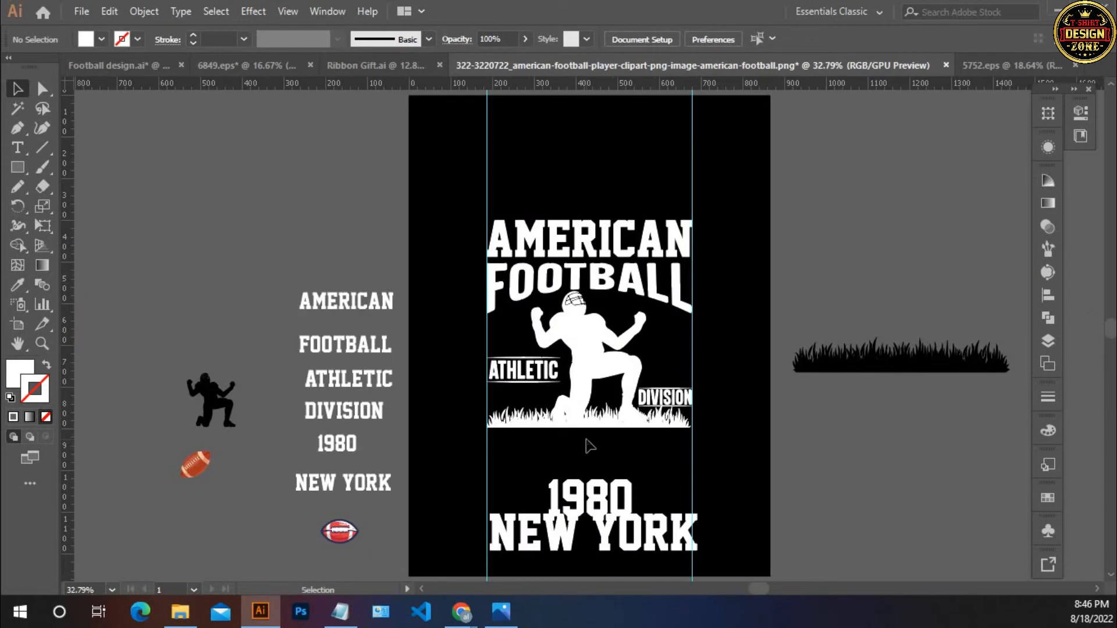
- Move the line-framed DIVISION text slightly up to clear the grass blades
left_click(645, 367, "ctrl")
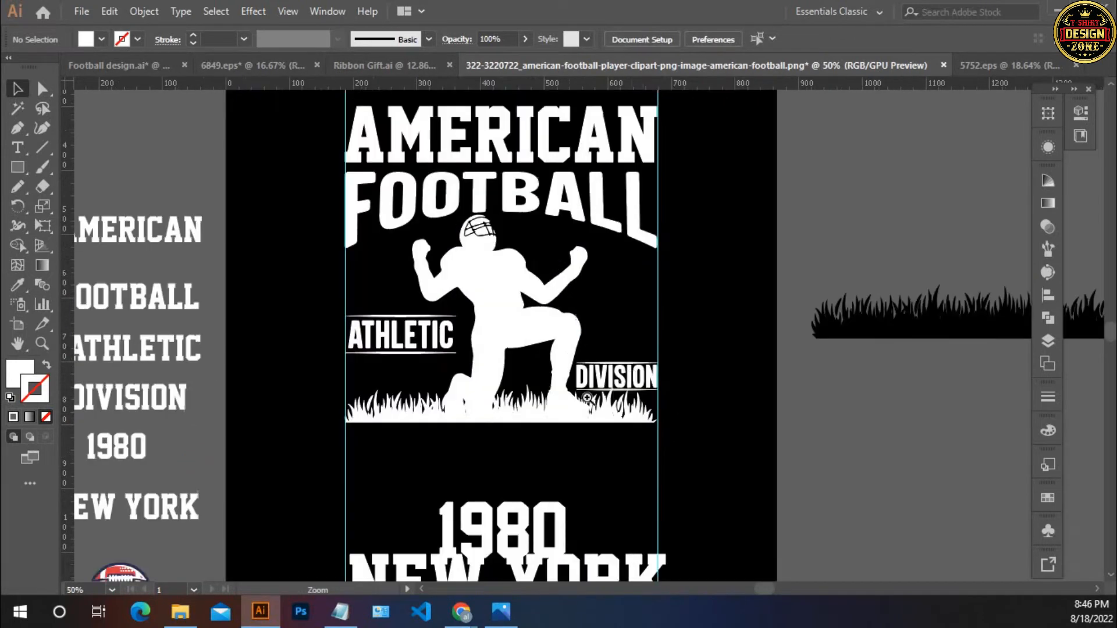
left_click(572, 361, "ctrl")
left_click(570, 360, "ctrl")
left_click_drag(697, 254, 647, 260)
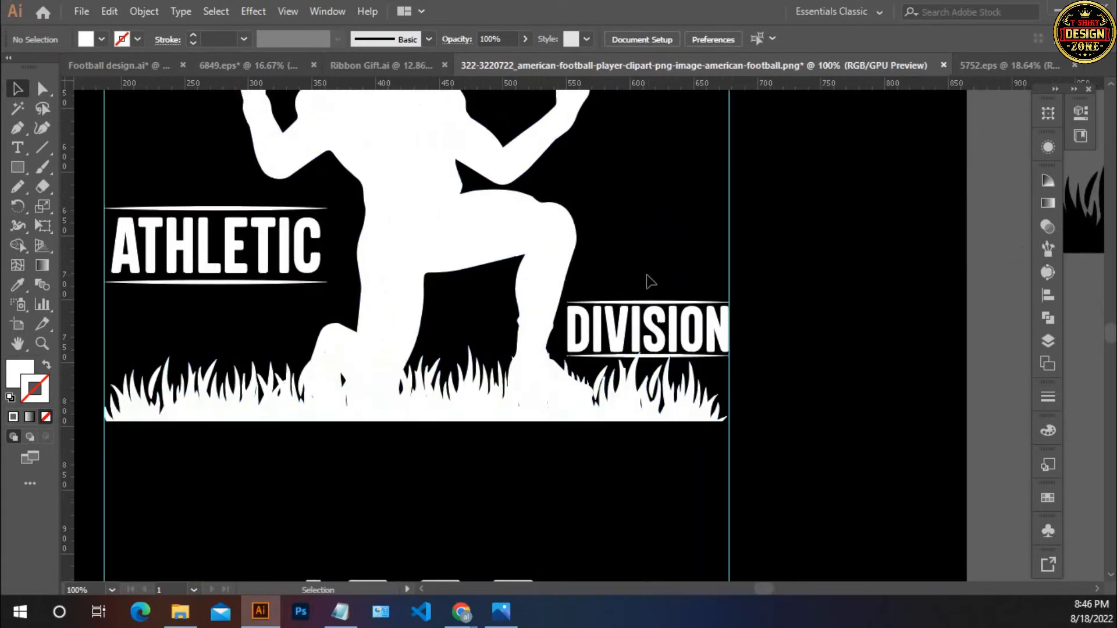
left_click(668, 317)
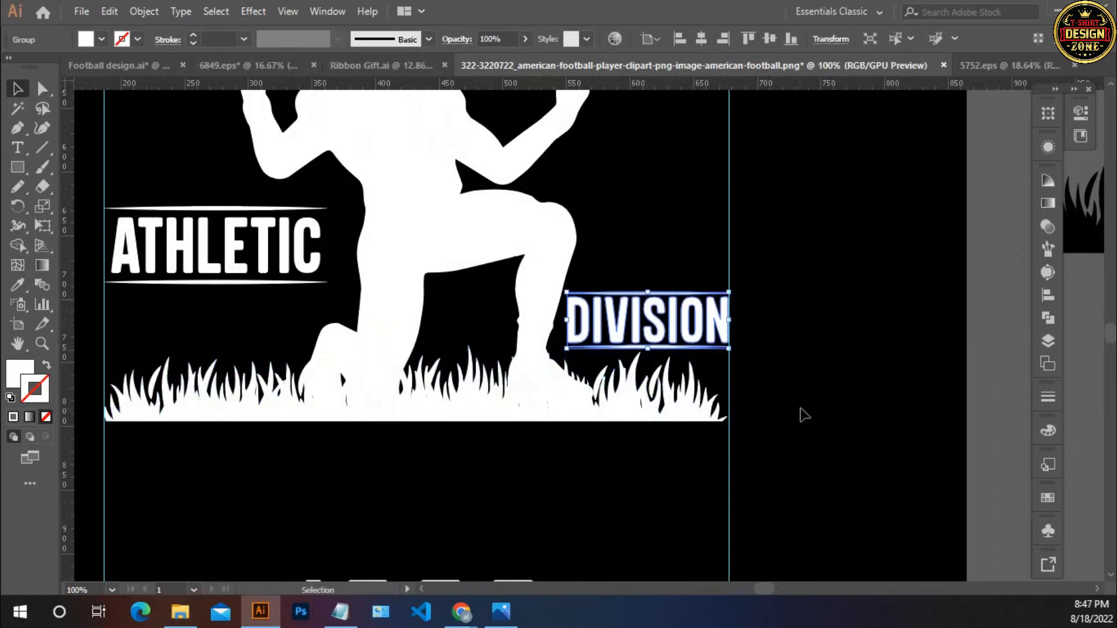
left_click(803, 415)
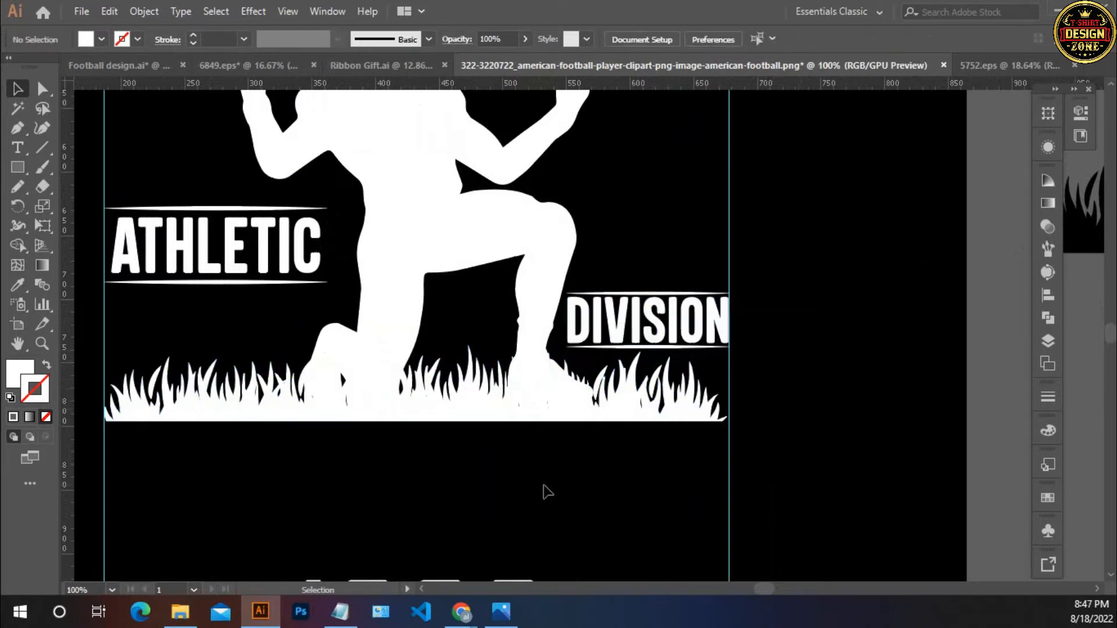
key("ctrl+0")
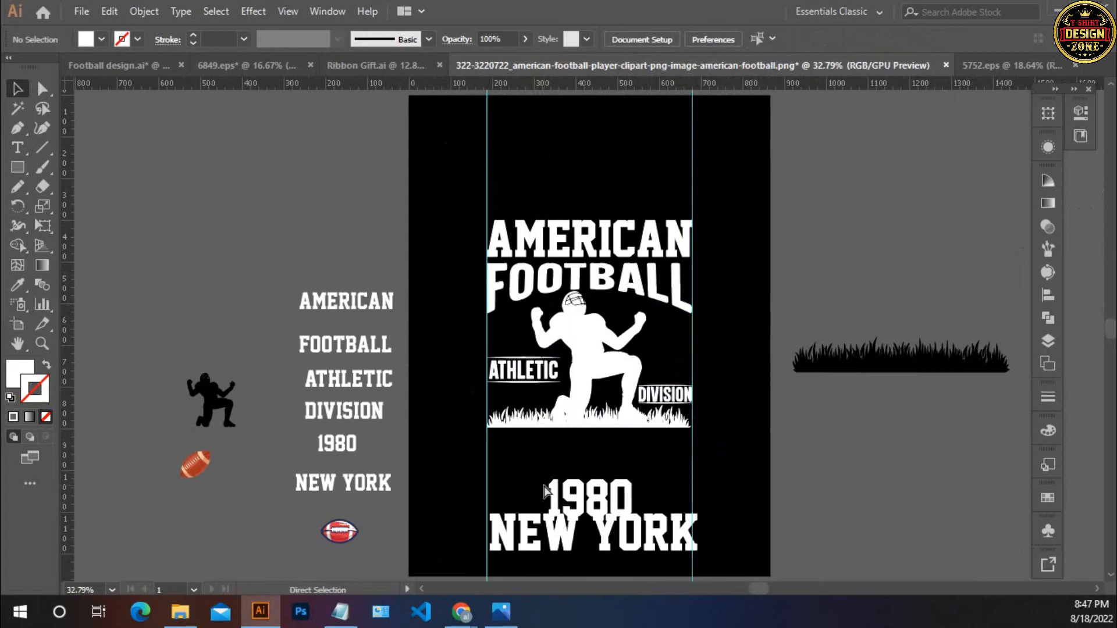
- Move the 1980 text up off NEW YORK to just below the grass
left_click(545, 444, "ctrl")
left_click(650, 389, "ctrl")
left_click_drag(664, 376, 577, 335)
scroll(656, 318, "right", 1)
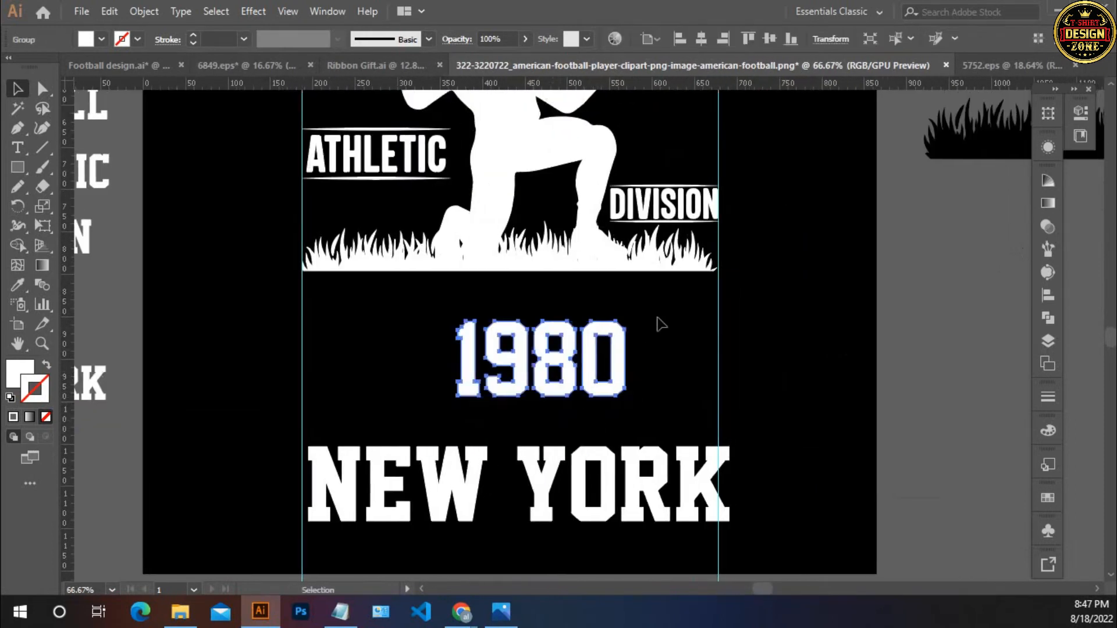
left_click(657, 318)
left_click_drag(475, 327, 455, 306)
left_click(479, 378)
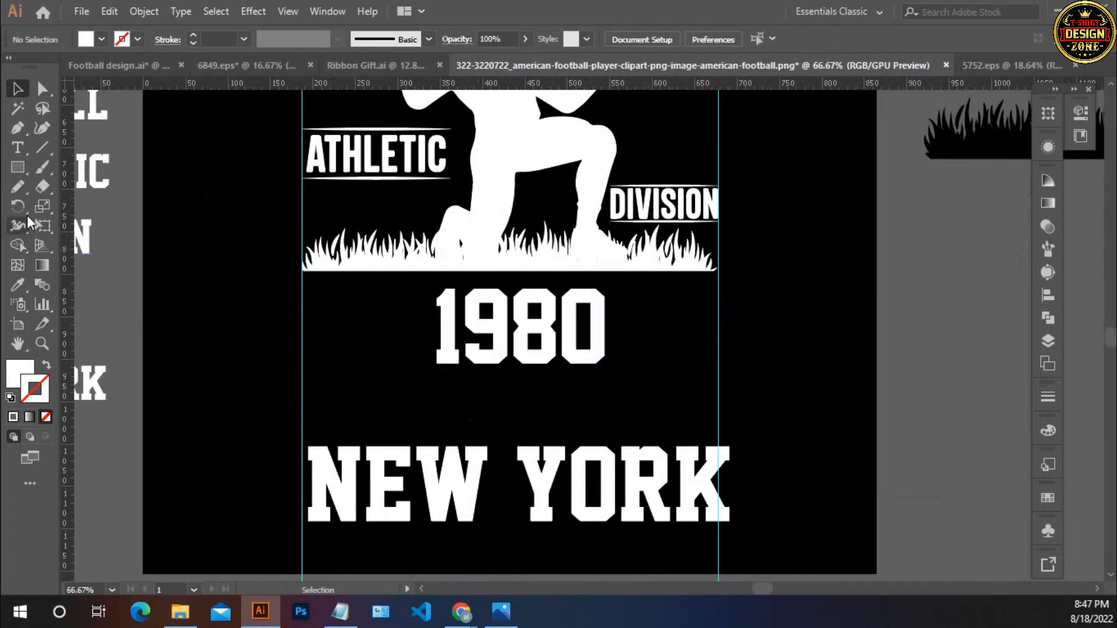
- Draw a wide white ellipse in the gap between the 1980 text and NEW YORK
left_click_drag(17, 174, 97, 207)
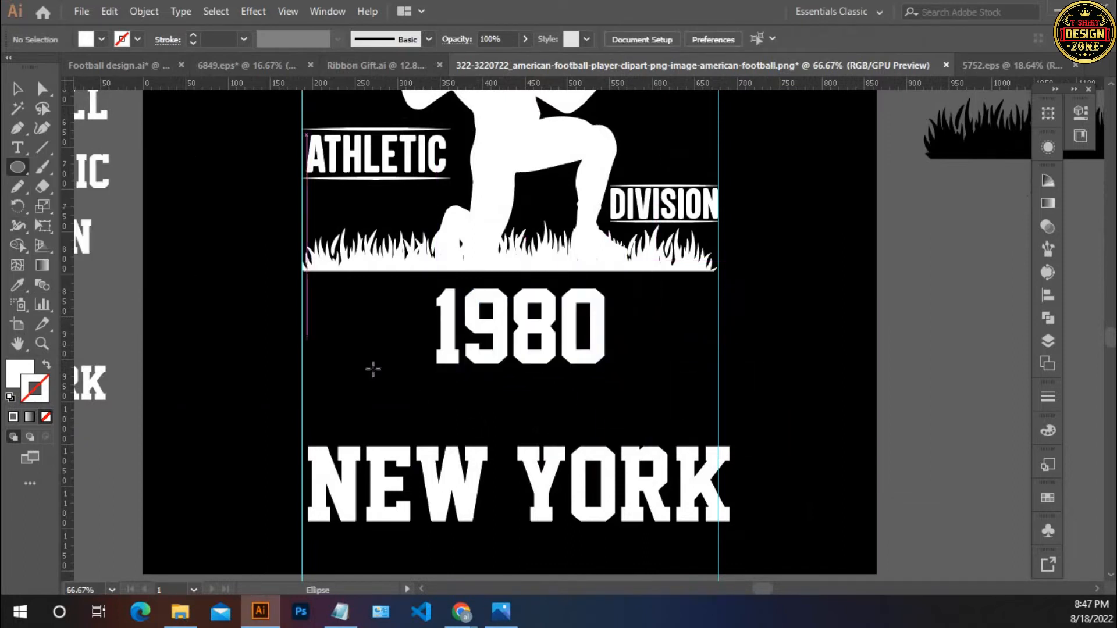
left_click_drag(414, 374, 628, 426)
left_click(16, 88)
left_click(356, 343)
- Make the white ellipse narrower and taller, keeping it centred on the same spot
left_click(538, 389, "ctrl")
left_click(539, 388)
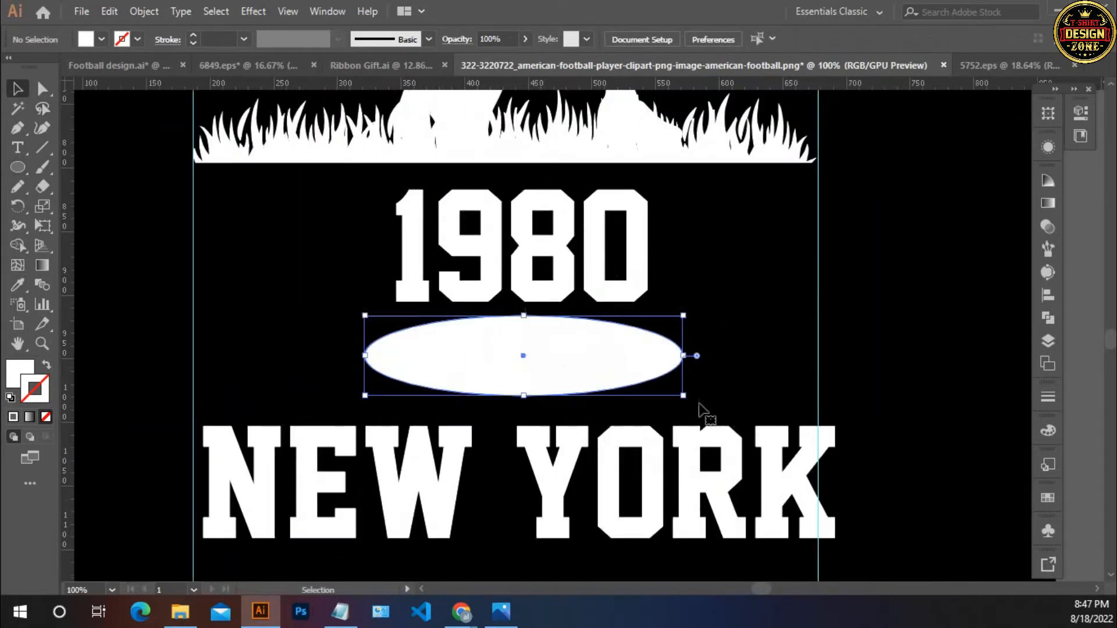
left_click_drag(689, 354, 664, 356)
left_click_drag(522, 390, 523, 410)
left_click(732, 321)
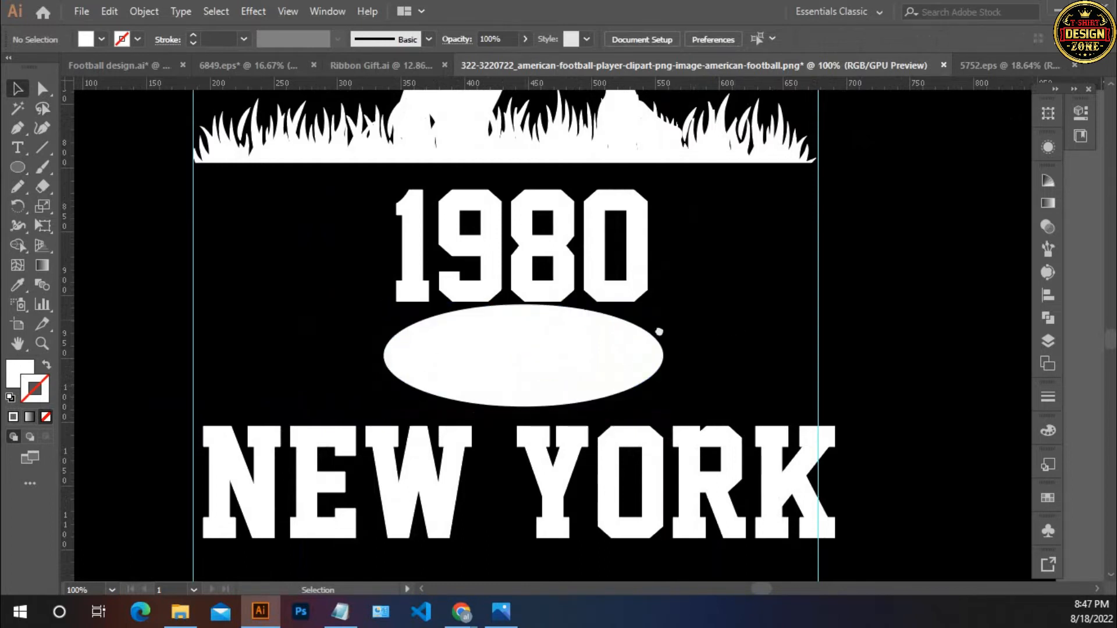
- Move the white ellipse onto the 1980 text and arrange it behind the digits
left_click_drag(658, 330, 615, 332)
left_click_drag(527, 358, 519, 256)
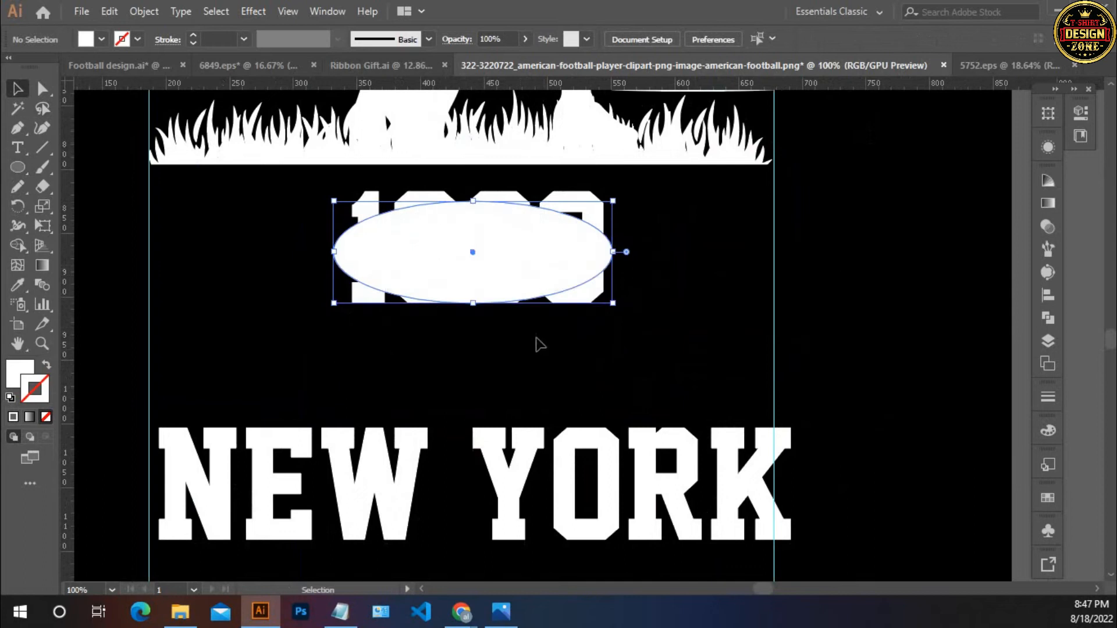
key("Delete")
left_click_drag(334, 197, 423, 307)
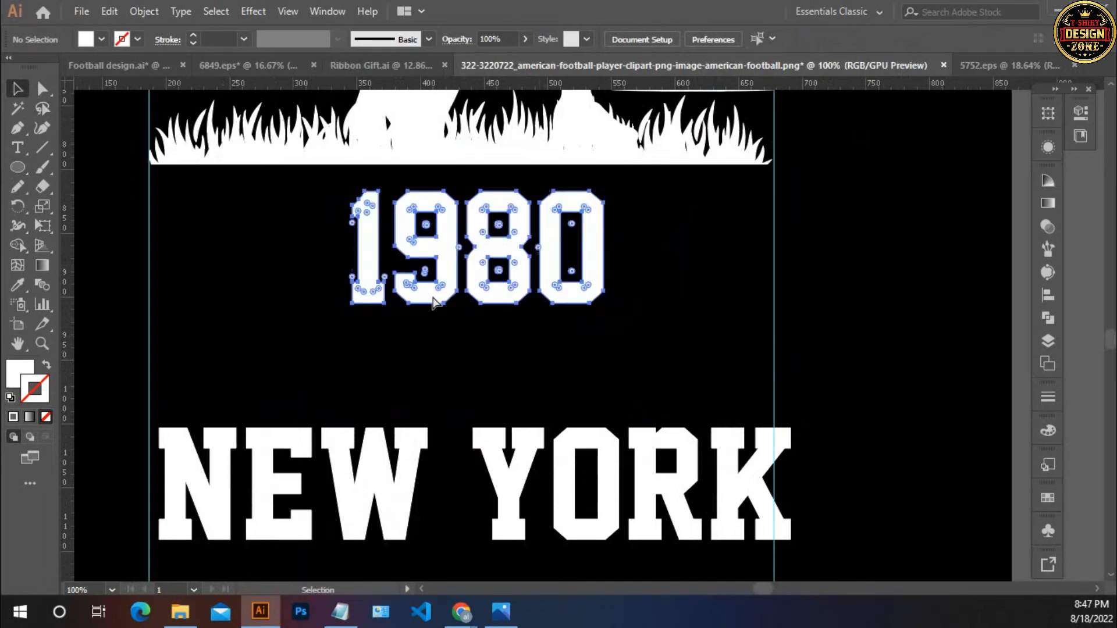
key("ctrl+z")
left_click(597, 334)
left_click_drag(599, 335, 536, 366)
- Scale the 1980 text down to fit inside the white ellipse and colour it black
left_click(524, 226)
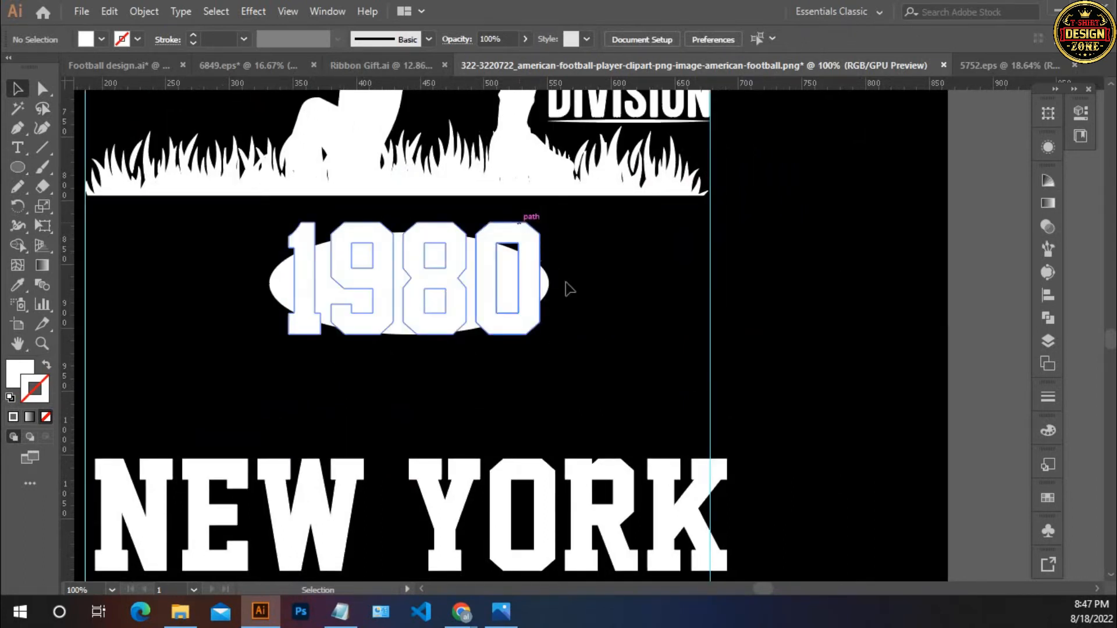
left_click_drag(539, 279, 490, 278)
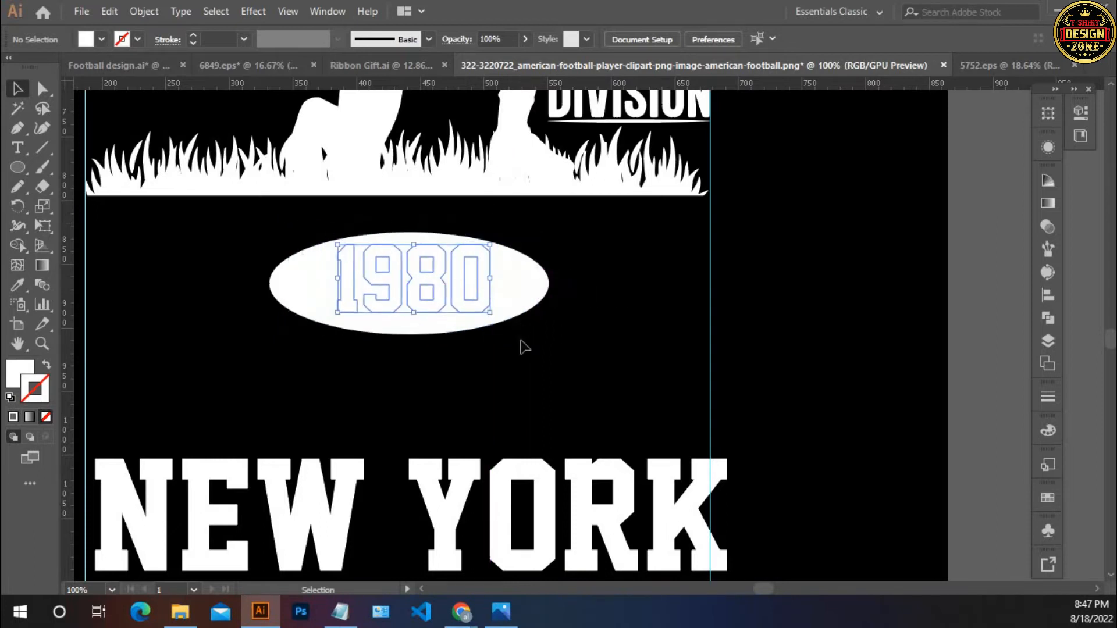
left_click(163, 242)
left_click(512, 304)
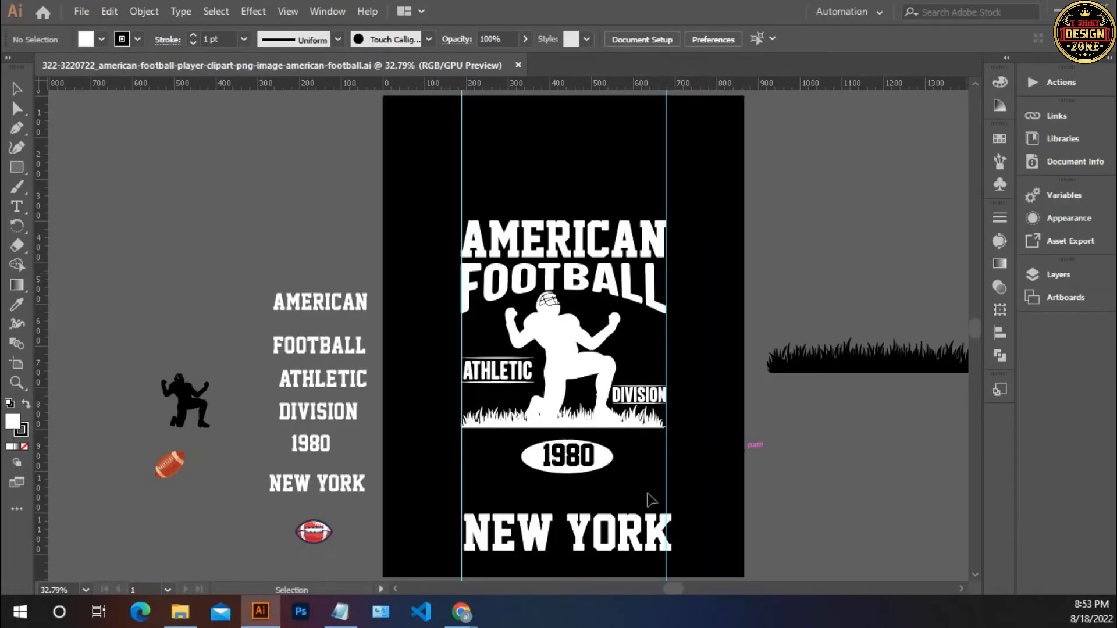
- Centre the 1980 text and the white ellipse on each other horizontally and vertically
left_click(583, 453, "ctrl")
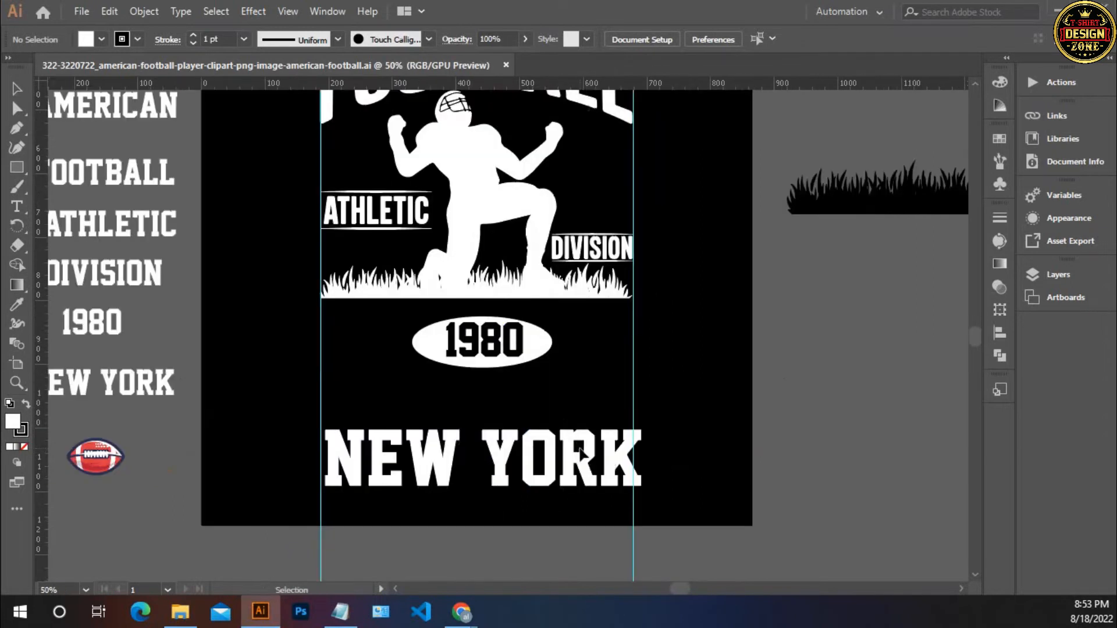
left_click_drag(621, 396, 606, 428)
left_click_drag(529, 407, 549, 428)
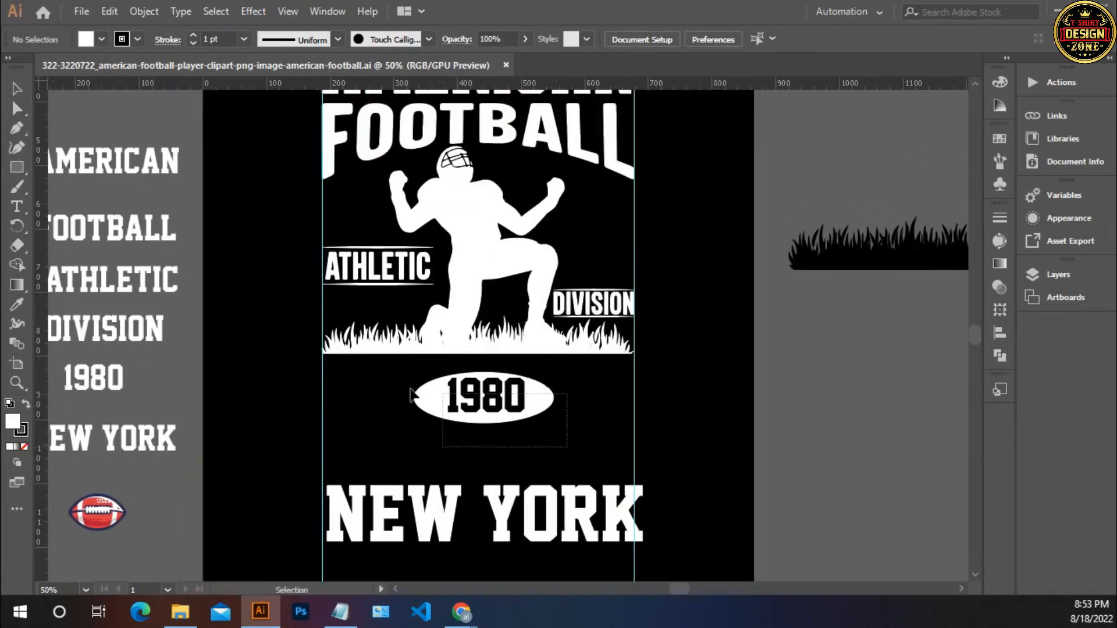
left_click(550, 408)
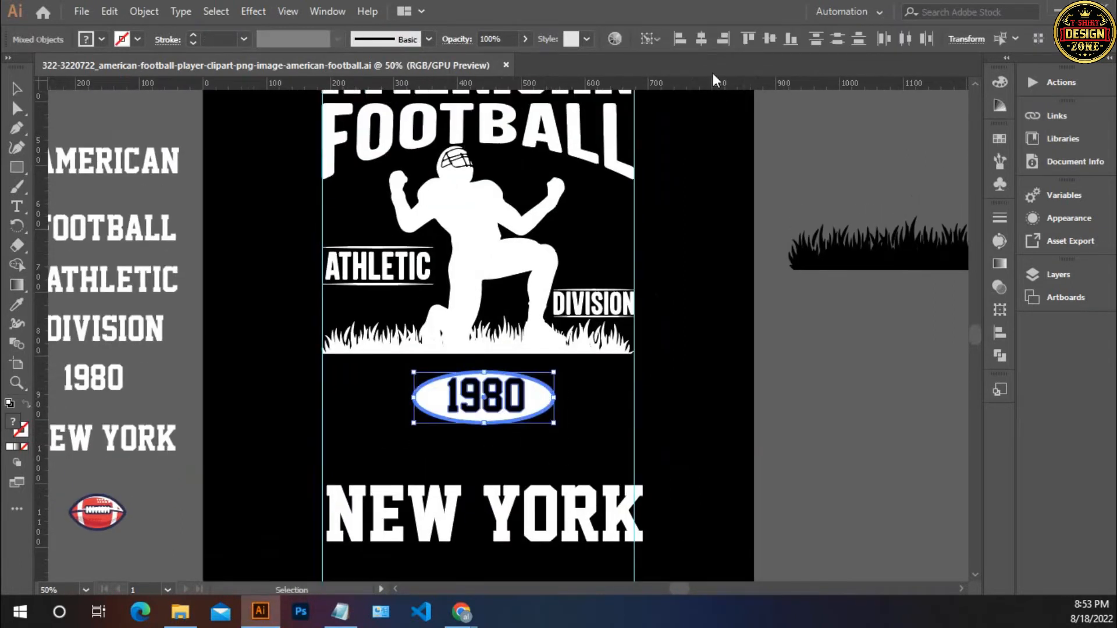
left_click(701, 38)
left_click(769, 38)
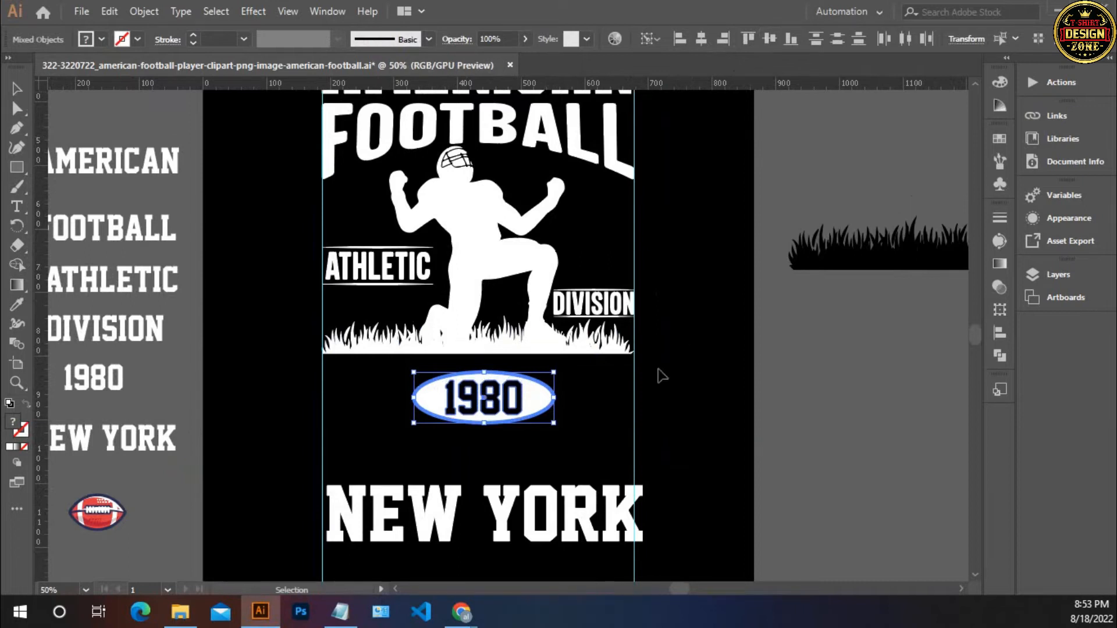
left_click(692, 404)
- Scale the ellipse and the 1980 text down together proportionally to about 143 px wide
left_click_drag(559, 443, 423, 396)
left_click(514, 444)
key("ctrl+space")
left_click(535, 389)
left_click(510, 386)
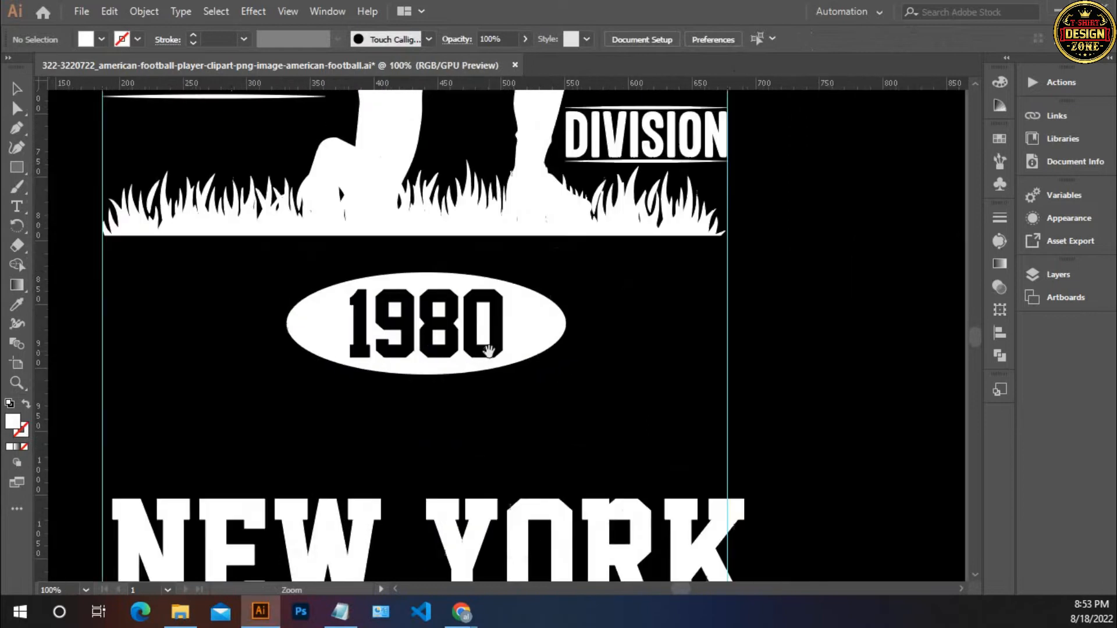
left_click(538, 418)
left_click(562, 329)
left_click_drag(628, 297, 553, 293)
key("ctrl+shift+a")
- Move the ellipse and its 1980 text up together to sit close beneath the grass base
left_click_drag(496, 261, 503, 221)
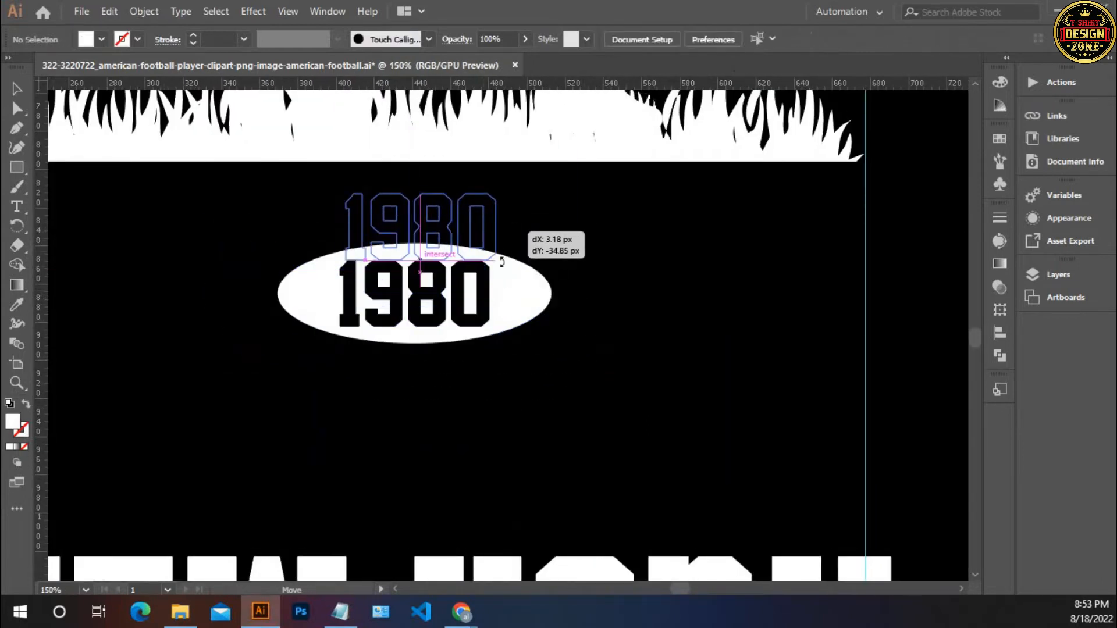
key("ctrl+z")
left_click_drag(529, 379, 518, 216)
left_click(501, 325)
scroll(502, 279, "up", 1)
left_click_drag(479, 180, 493, 306)
left_click(520, 362)
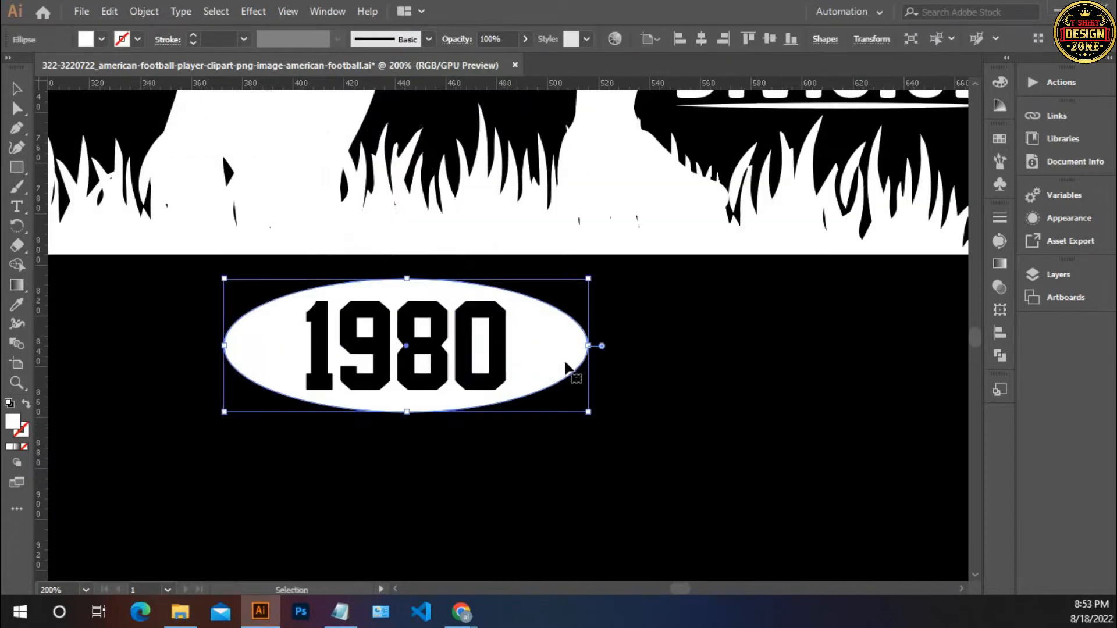
left_click(639, 302)
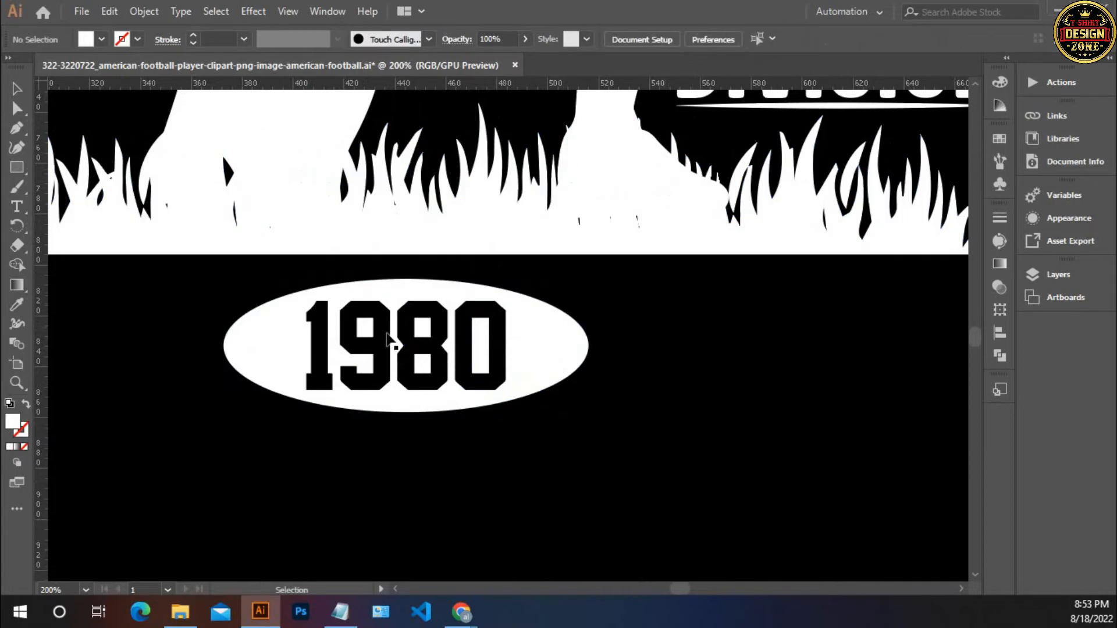
- Draw a circle about 12 px across inside the ellipse, left of 1980, and fill it with the background's black
right_click(22, 169)
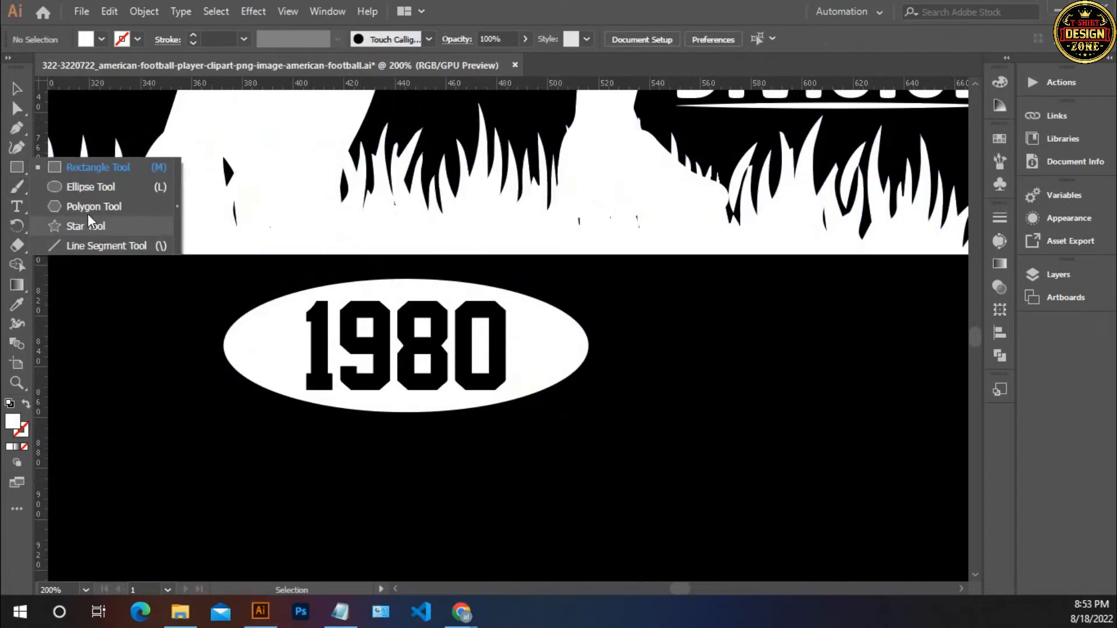
left_click(91, 187)
left_click_drag(272, 346, 286, 361)
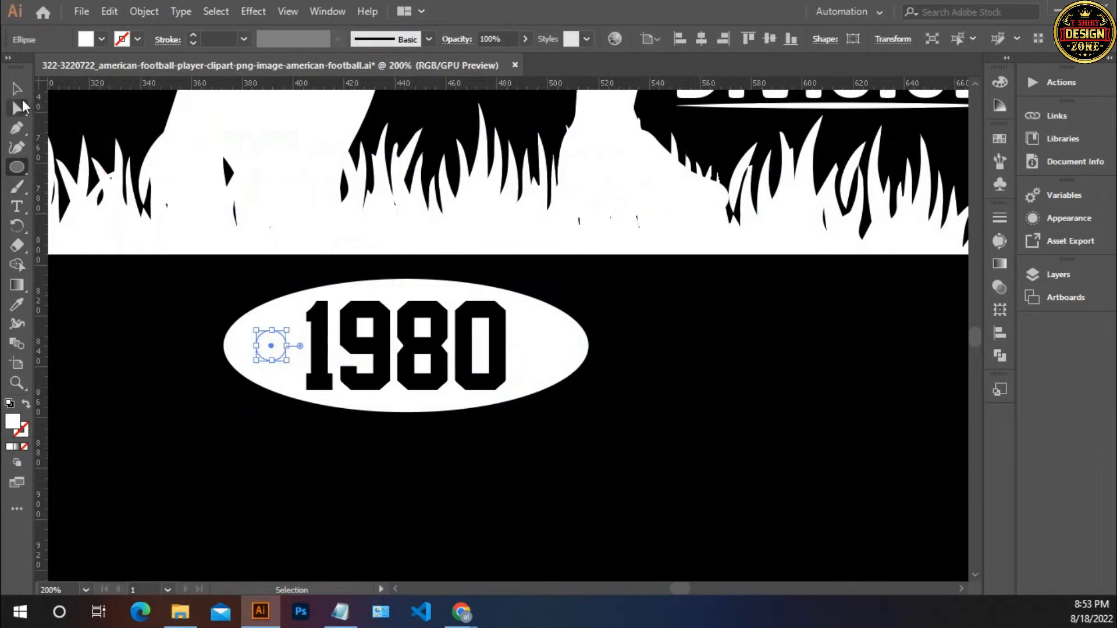
key("v")
left_click(100, 39)
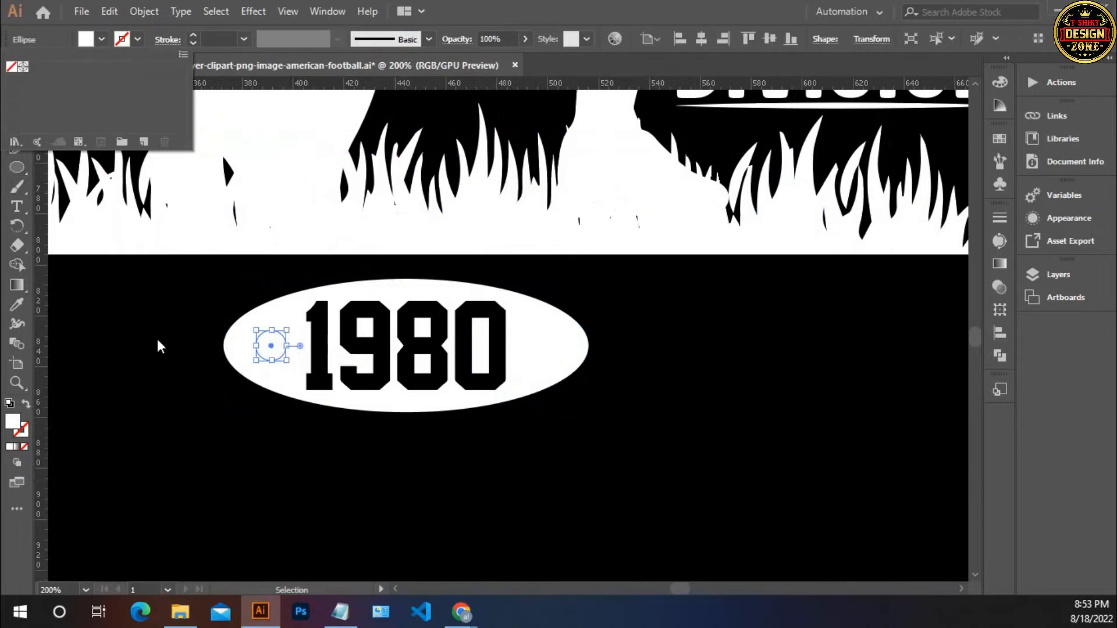
key("Escape")
key("i")
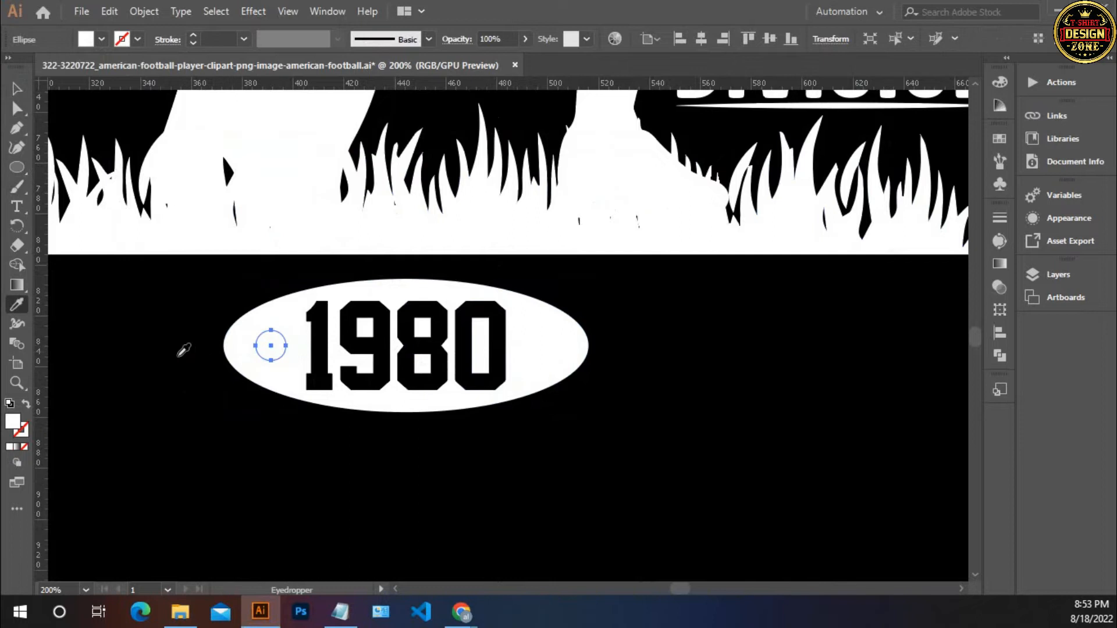
left_click(184, 350)
key("v")
key("ctrl+shift+a")
- Duplicate the black circle to the right of 1980 and centre the pair horizontally in the ellipse
left_click_drag(271, 344, 554, 348)
left_click(271, 345, "shift")
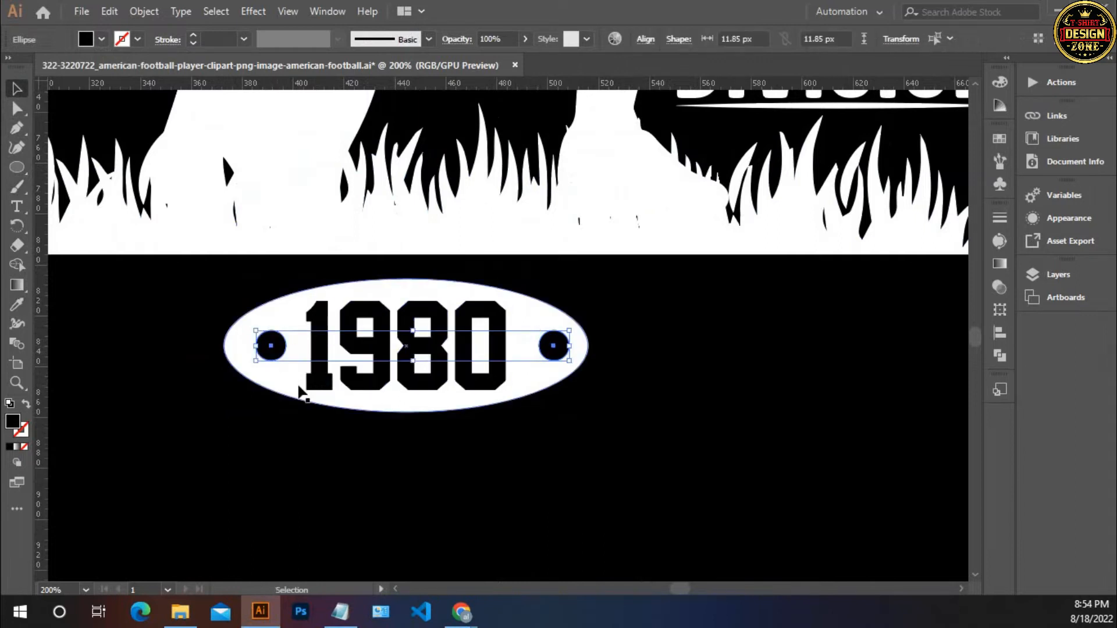
left_click(522, 384, "shift")
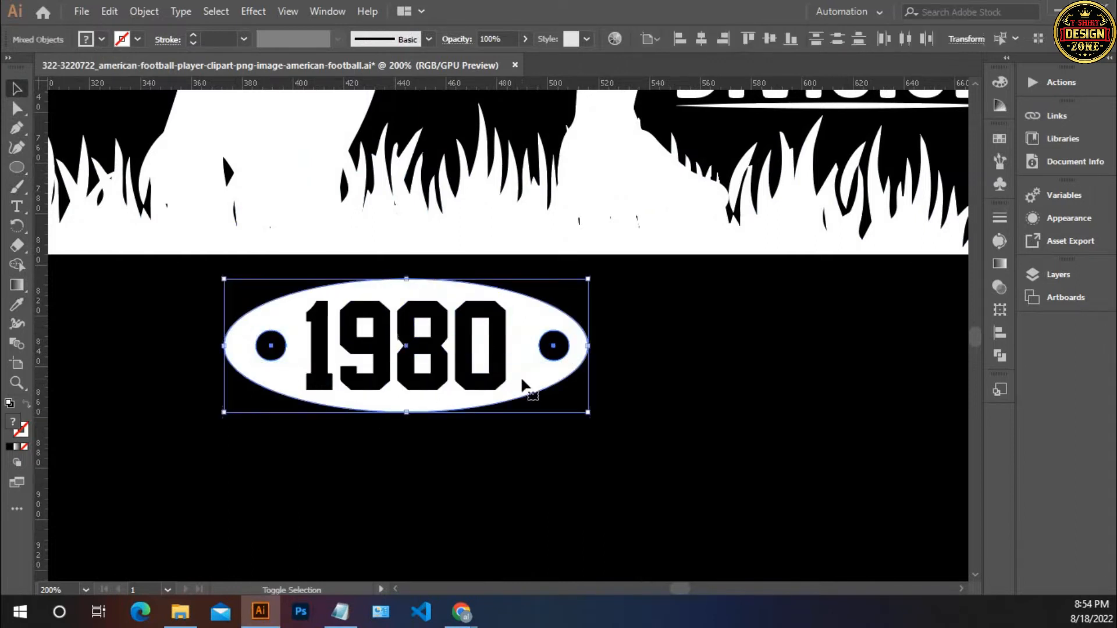
double_click(522, 384)
double_click(666, 383)
left_click_drag(608, 382, 530, 316)
left_click(530, 317)
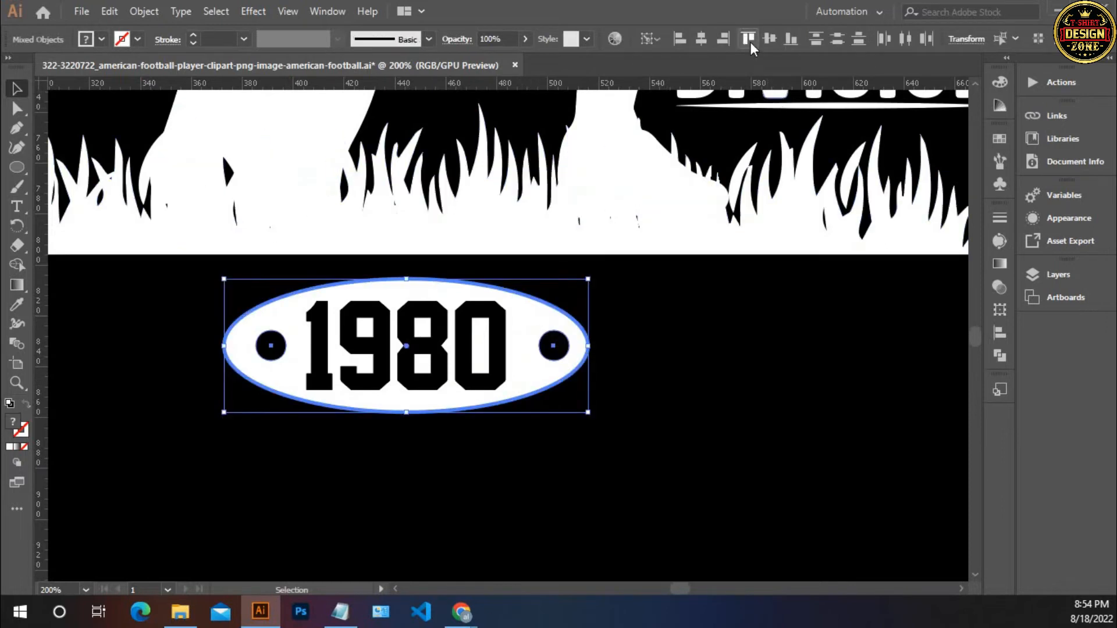
left_click(706, 39)
left_click(715, 302)
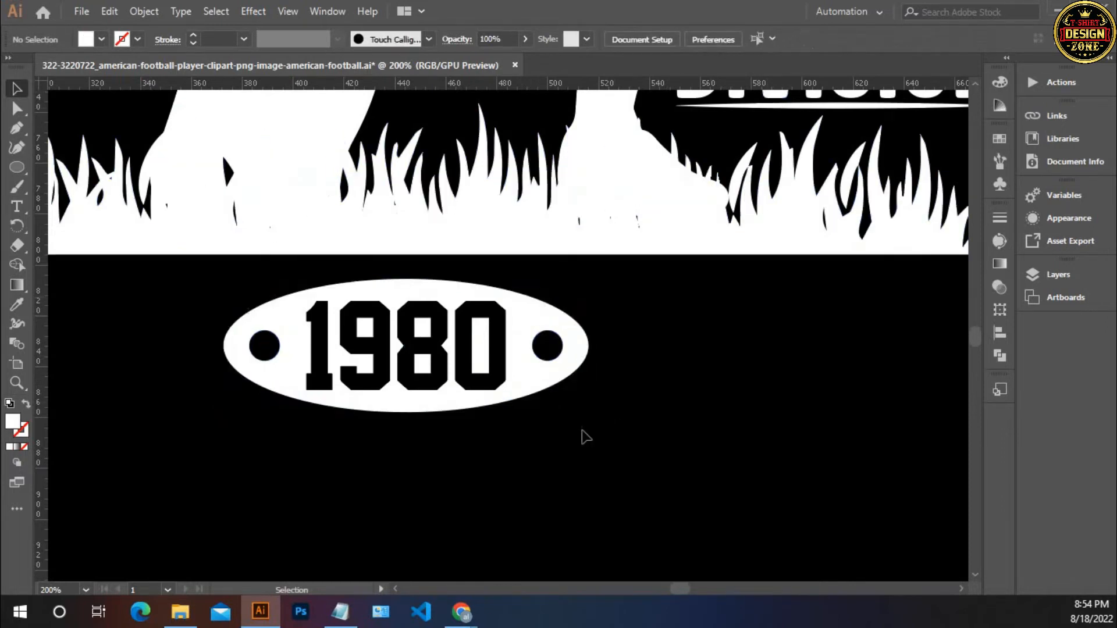
- Scale the black 1980 text down slightly about its centre within the ellipse
left_click(496, 370)
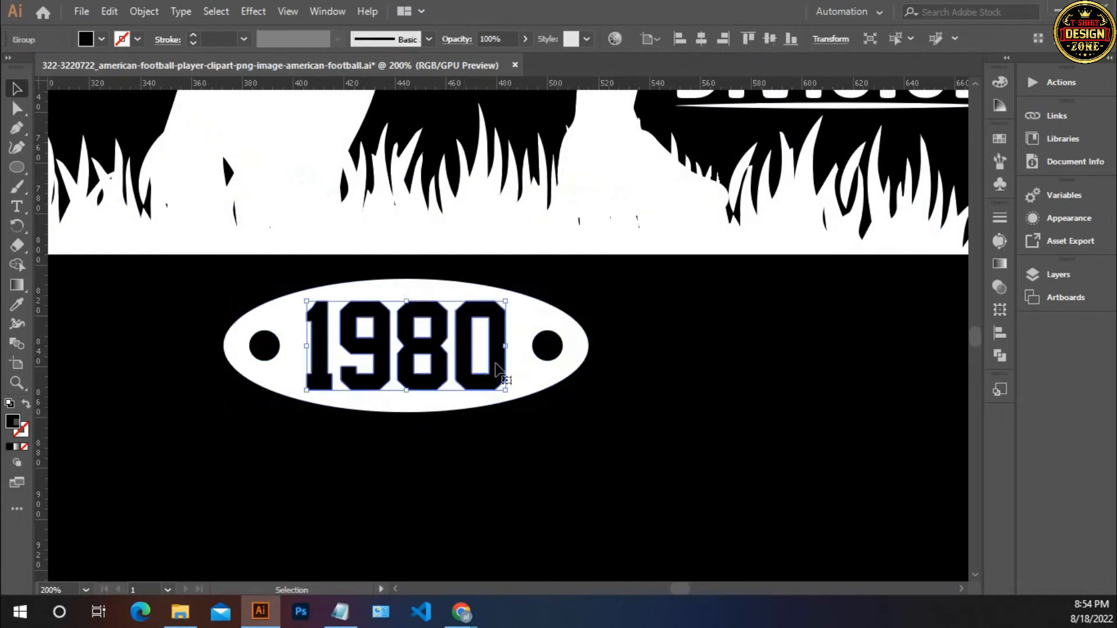
left_click_drag(506, 347, 490, 347)
left_click(535, 417)
- Subtract the 1980 text and both circles from the ellipse with Minus Front as a compound shape, and expand its appearance
left_click_drag(355, 375, 242, 317)
left_click(999, 356)
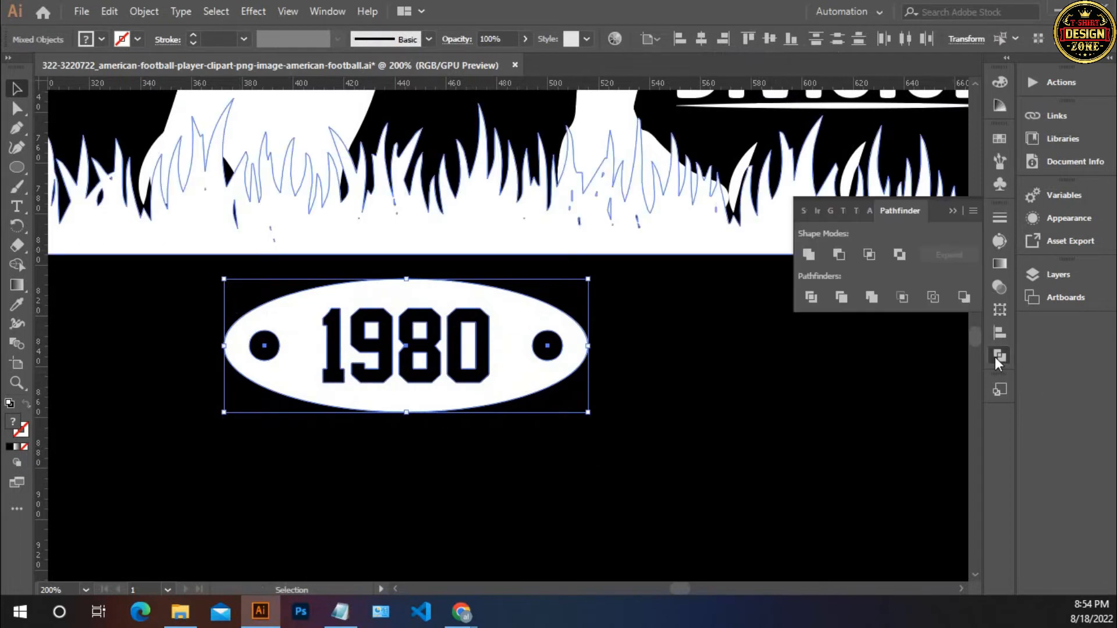
left_click(838, 254, "alt")
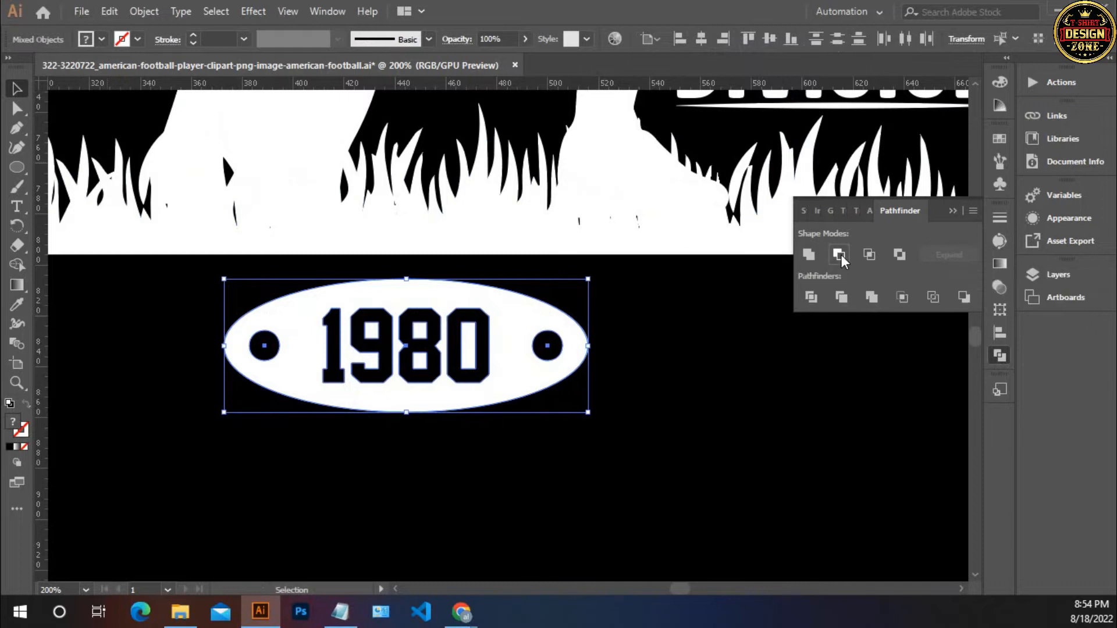
left_click(139, 11)
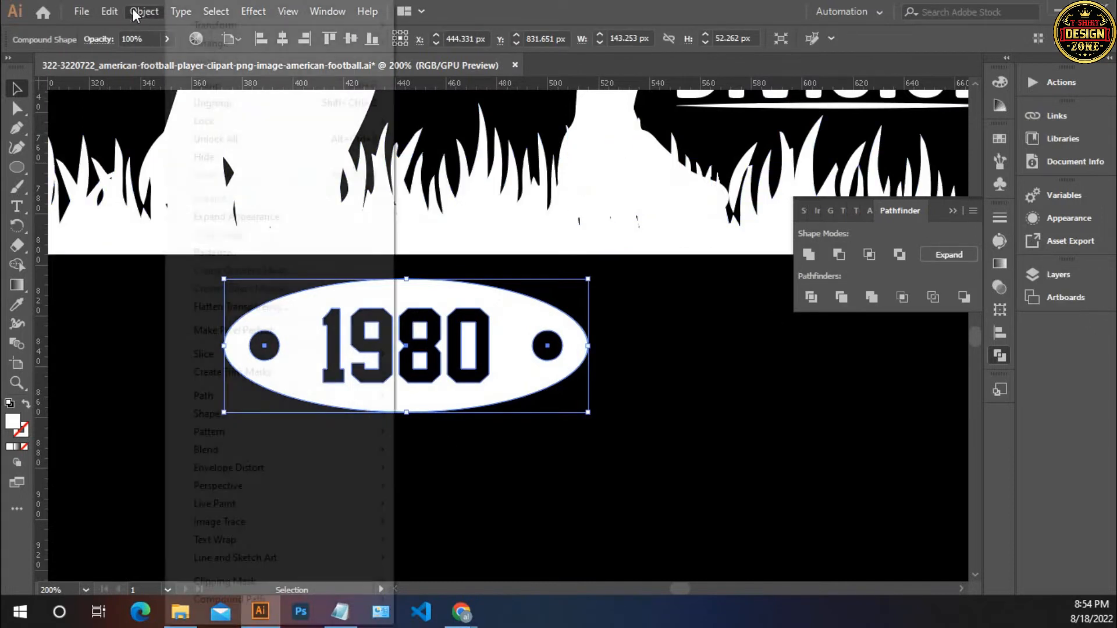
left_click(233, 216)
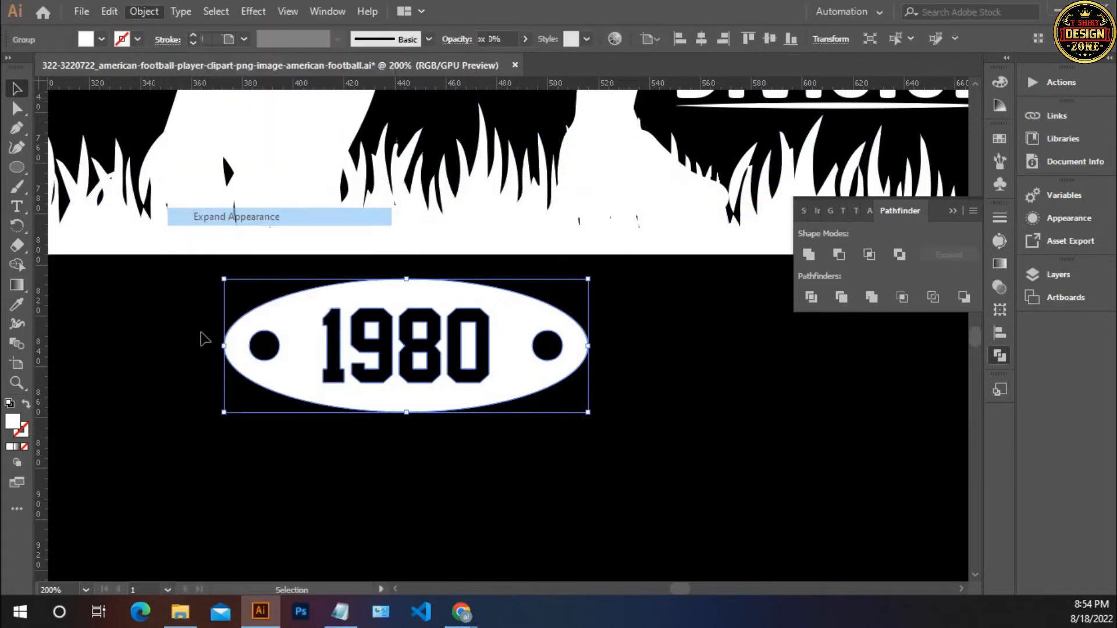
left_click(952, 211)
left_click(791, 365)
- Move NEW YORK up to just below the grass and shift the 1980 badge up over the grass between the player's feet
key("ctrl+0")
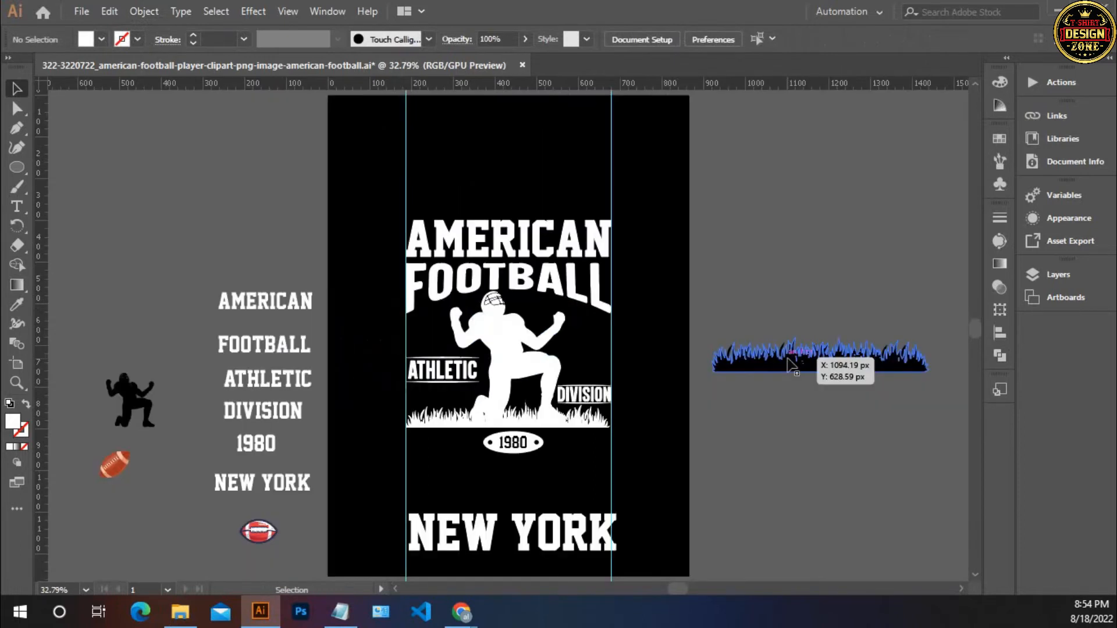
left_click(531, 433, "ctrl")
left_click_drag(528, 426, 530, 451)
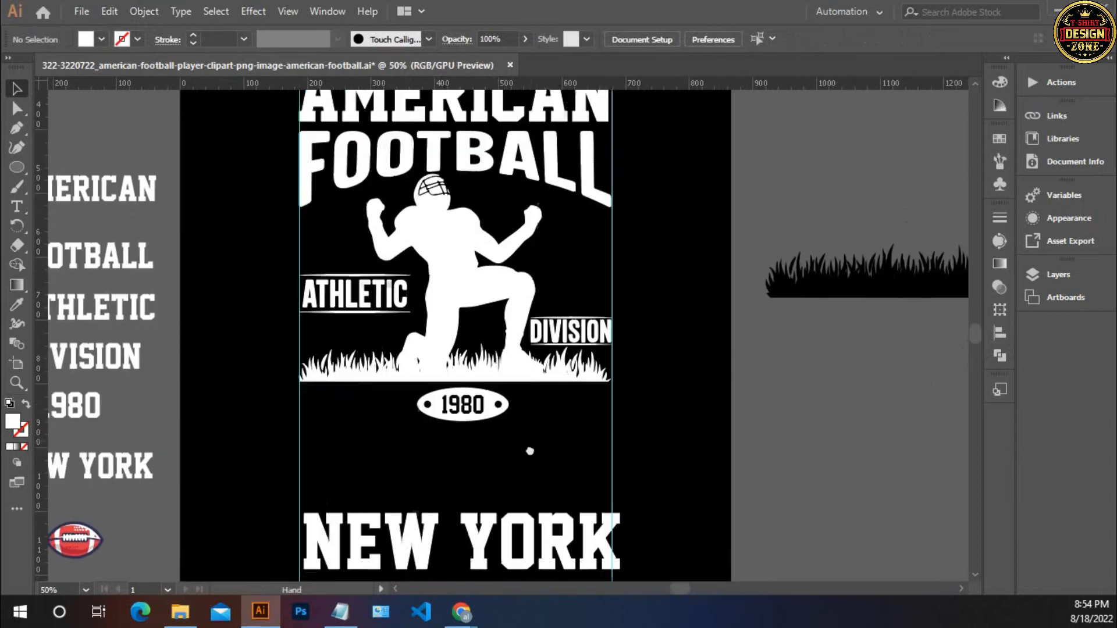
left_click_drag(495, 550, 493, 610)
left_click(472, 496)
left_click(512, 437, "ctrl")
left_click_drag(405, 499, 406, 439)
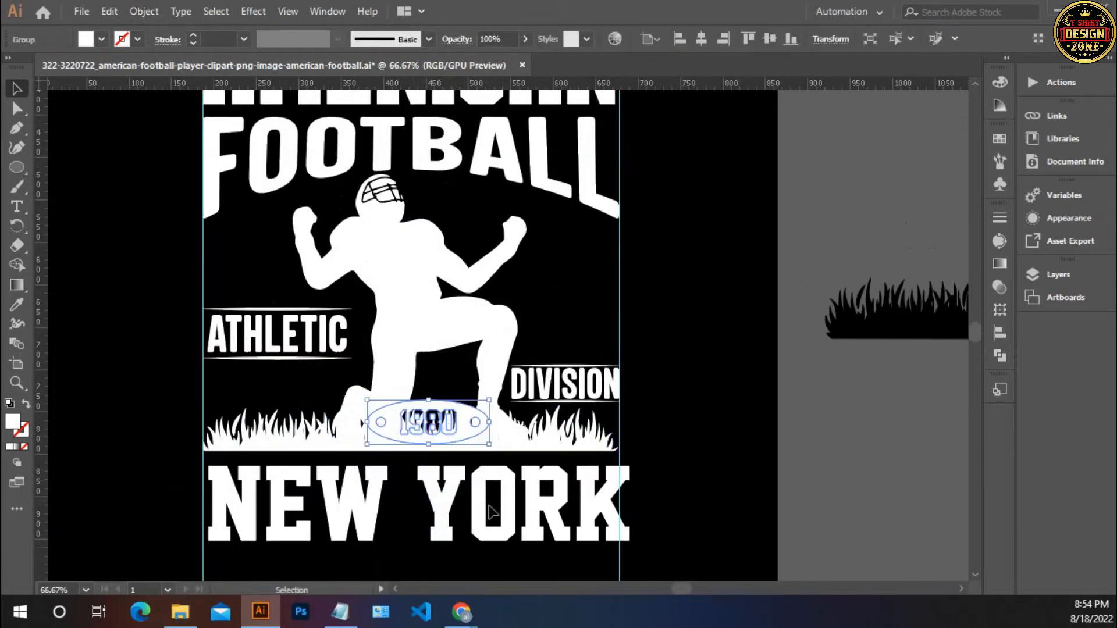
left_click_drag(504, 492, 465, 524)
left_click(628, 483)
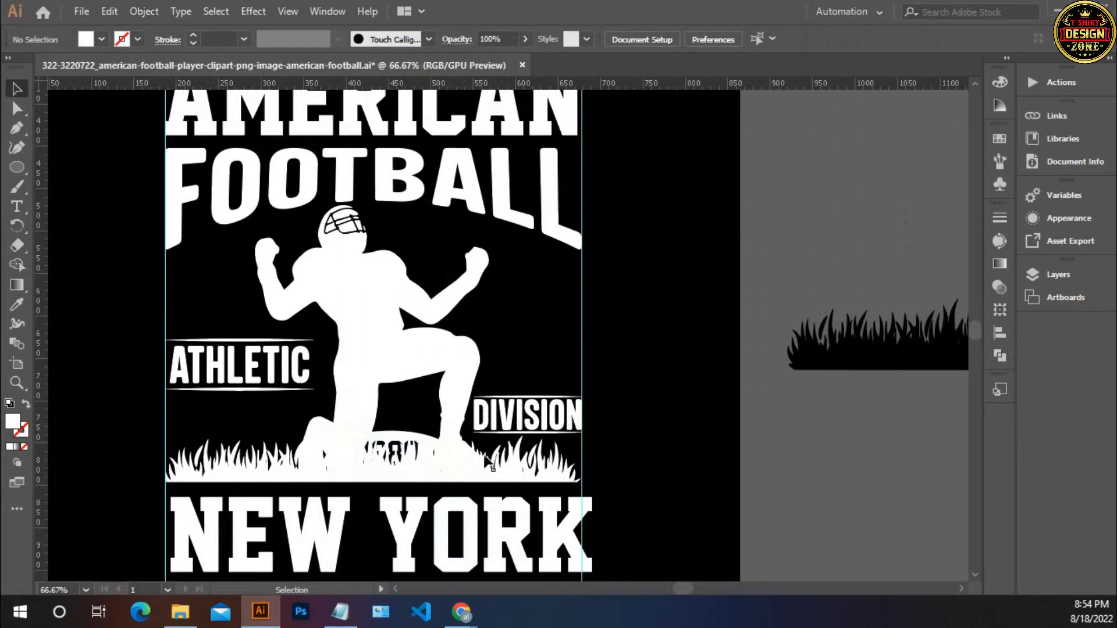
- Move the line-framed DIVISION text up above the player's raised knee level and place the 1980 badge beneath it, above the grass
left_click_drag(415, 446, 708, 471)
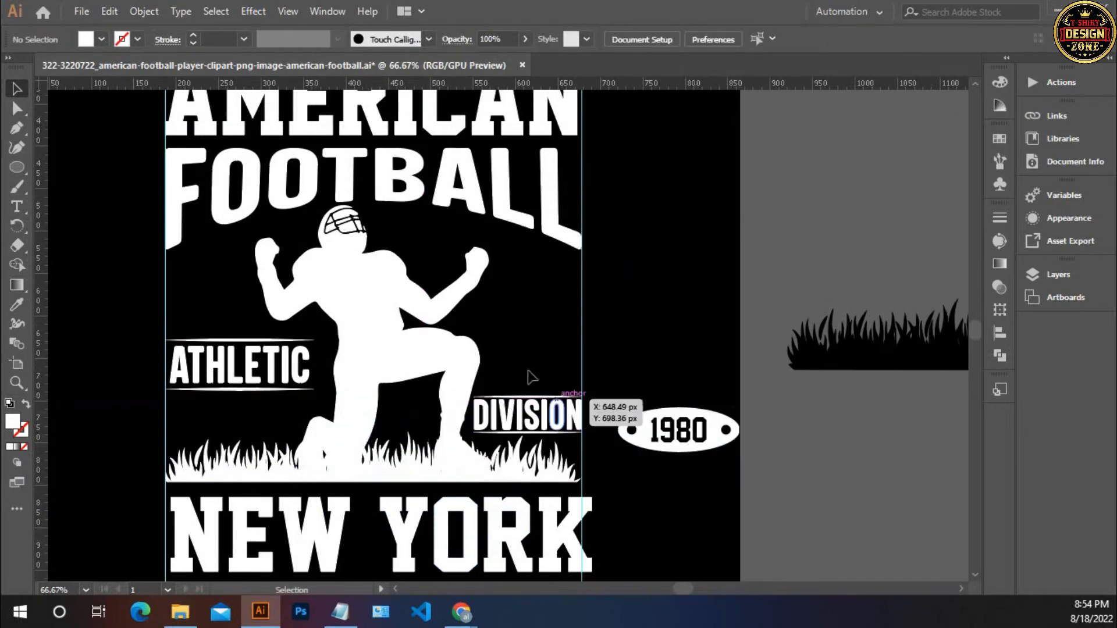
left_click(538, 409)
left_click_drag(541, 401, 545, 307)
left_click(612, 368)
left_click_drag(706, 420, 581, 408)
left_click(627, 427)
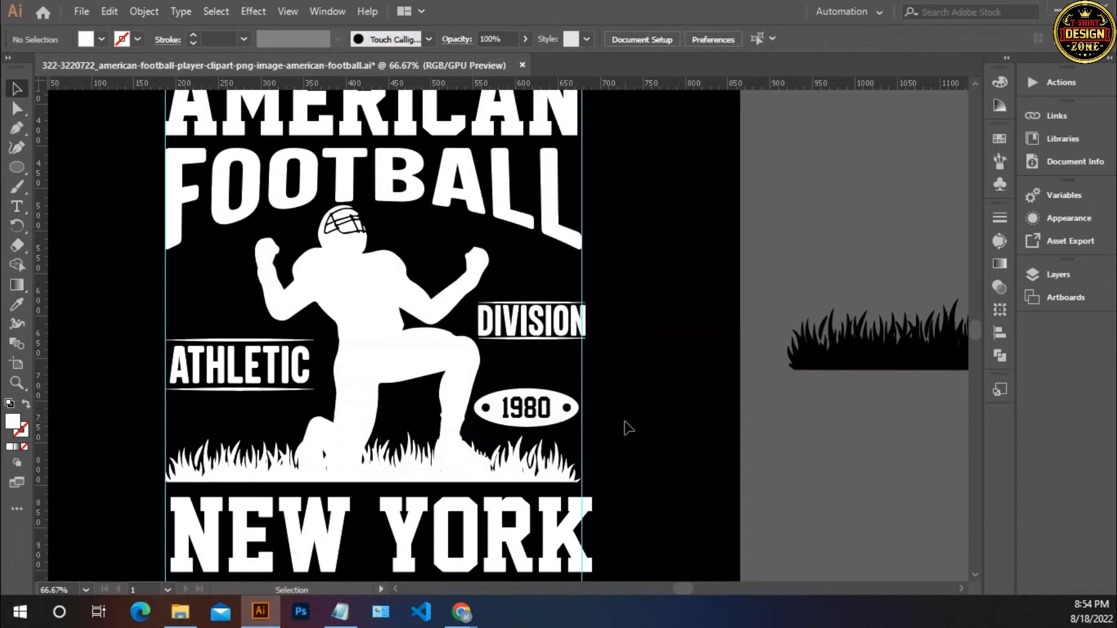
- Nudge the line-framed DIVISION text left and slightly up so it sits just inside the right-hand guide
left_click(568, 415)
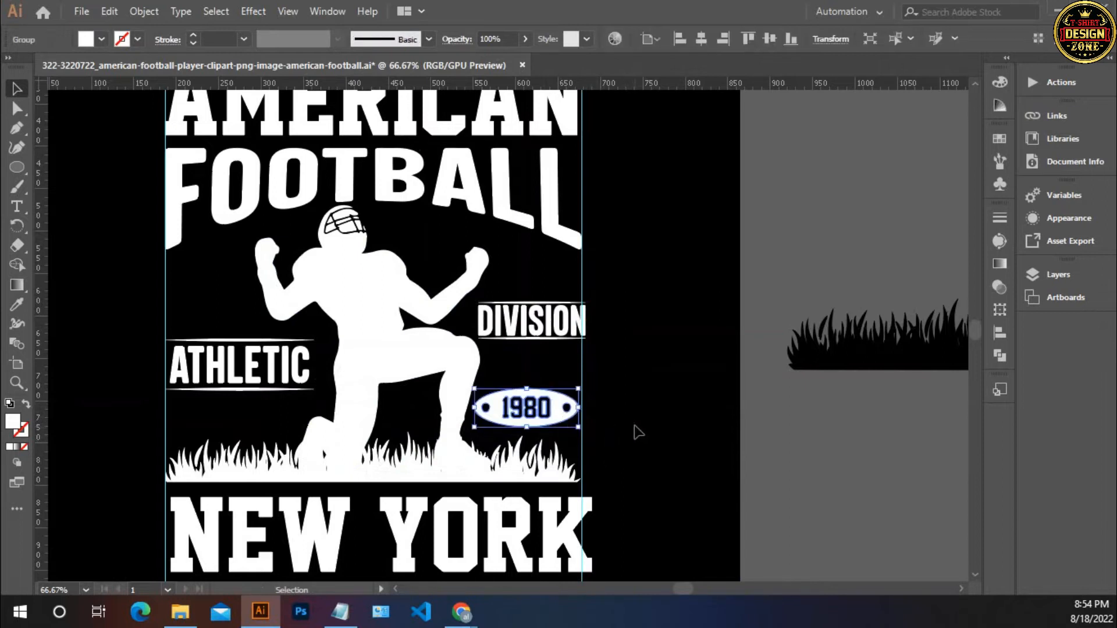
left_click(636, 428)
left_click(549, 306)
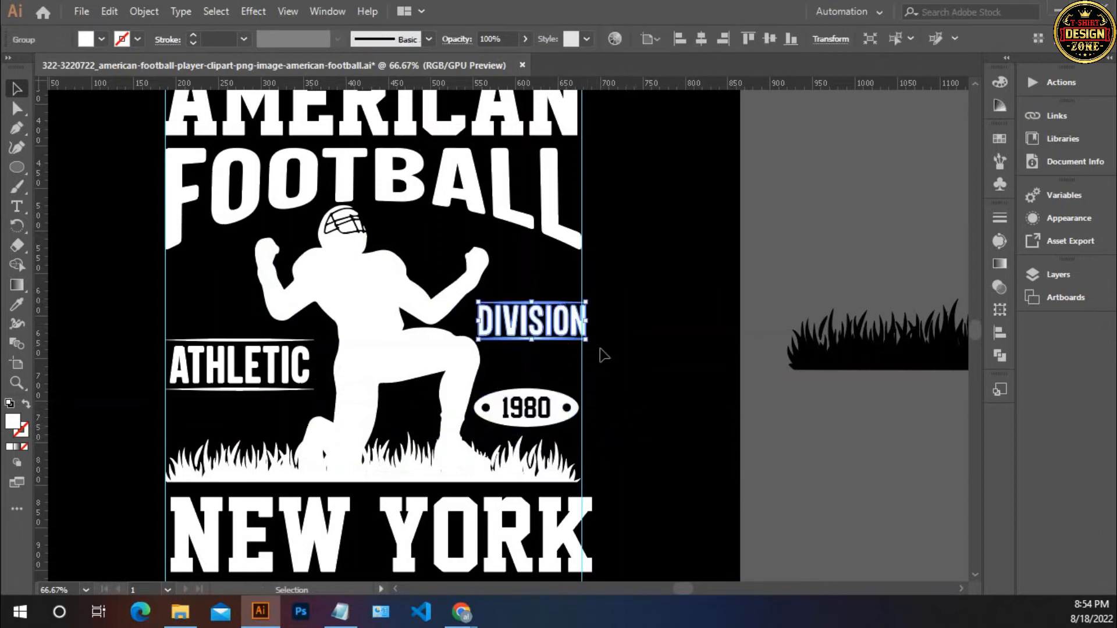
key("Left")
key("Left")
key("Left")
key("Left")
key("Left")
key("Left")
key("Left")
key("Left")
key("Left")
key("Up")
key("Up")
key("Up")
key("Up")
key("Up")
key("Up")
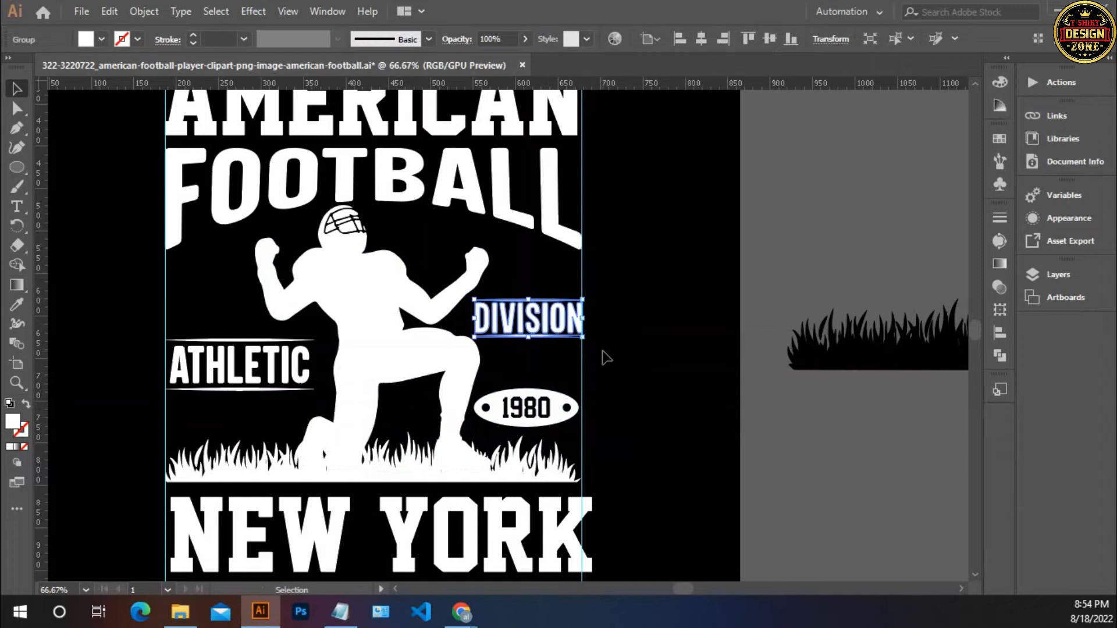
key("Left")
key("Left")
key("Left")
key("Left")
key("Left")
key("Left")
key("Left")
key("Left")
key("Left")
key("Left")
key("Left")
key("Left")
key("Left")
key("Left")
key("Left")
key("Up")
key("Up")
key("Up")
key("Up")
key("Up")
key("Up")
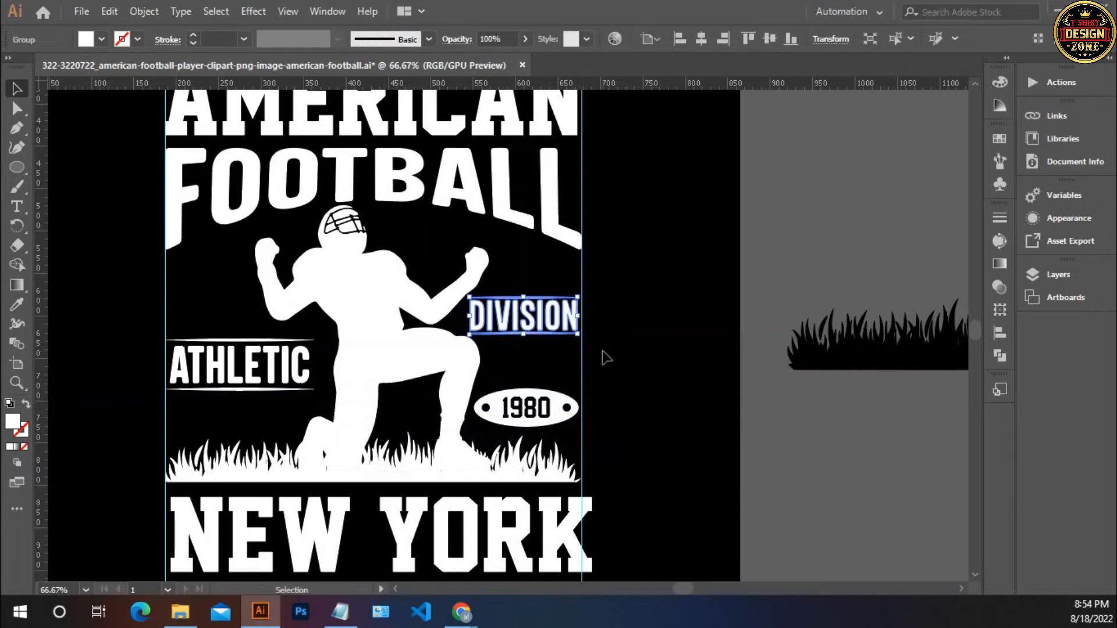
key("Right")
key("Right")
key("Right")
key("Right")
key("Right")
key("Right")
key("Right")
key("Right")
key("Right")
key("Down")
key("Down")
key("Down")
left_click(605, 360)
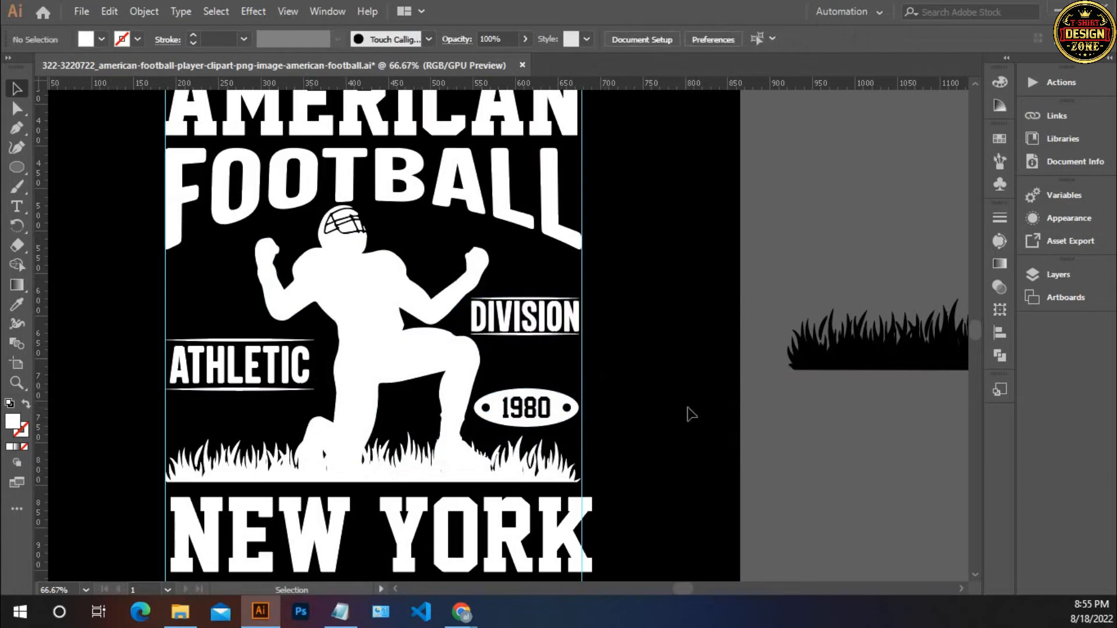
- Centre NEW YORK horizontally on the artboard and scale it down slightly so it fits exactly between the two guides
left_click_drag(568, 364, 610, 257)
left_click(457, 410)
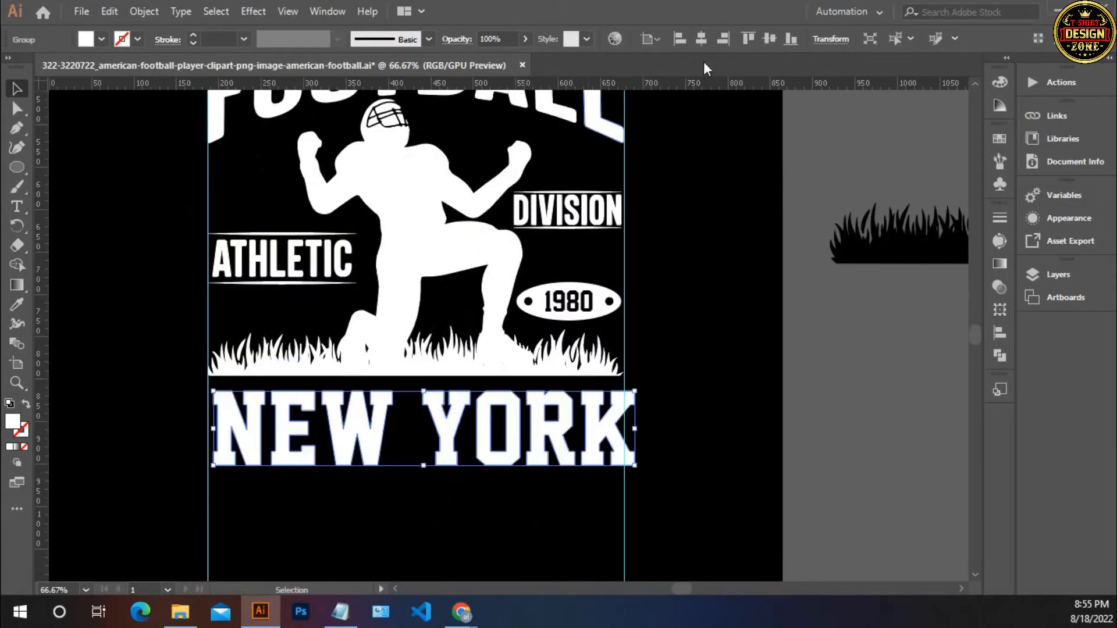
left_click(676, 315)
scroll(603, 532, "up", 1)
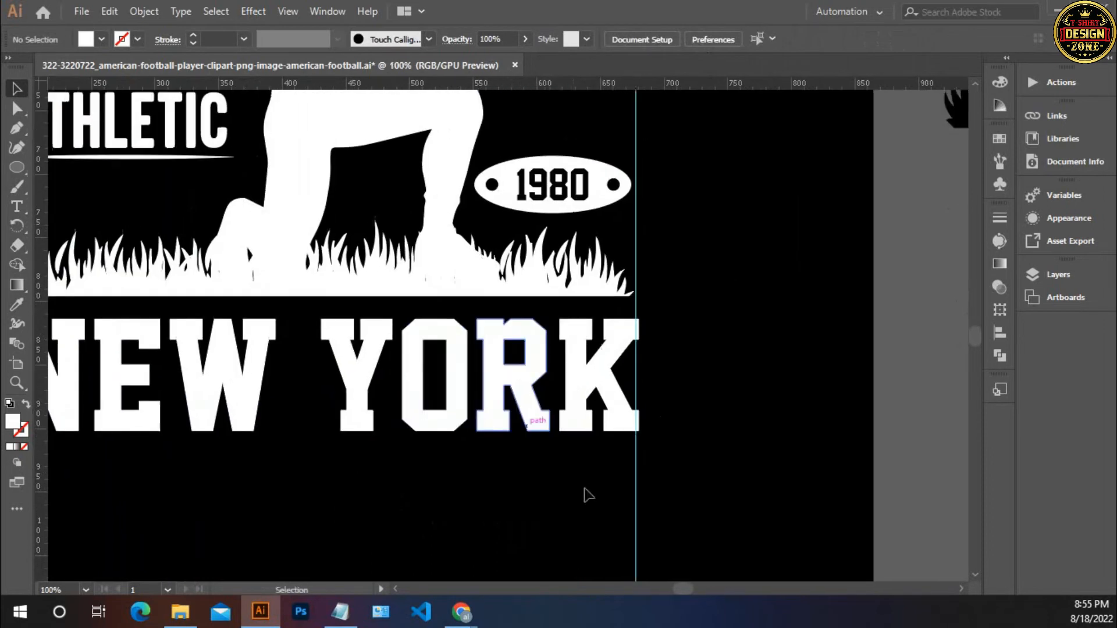
left_click(527, 426)
left_click_drag(639, 375, 636, 374)
left_click(693, 402)
left_click_drag(522, 512, 565, 516)
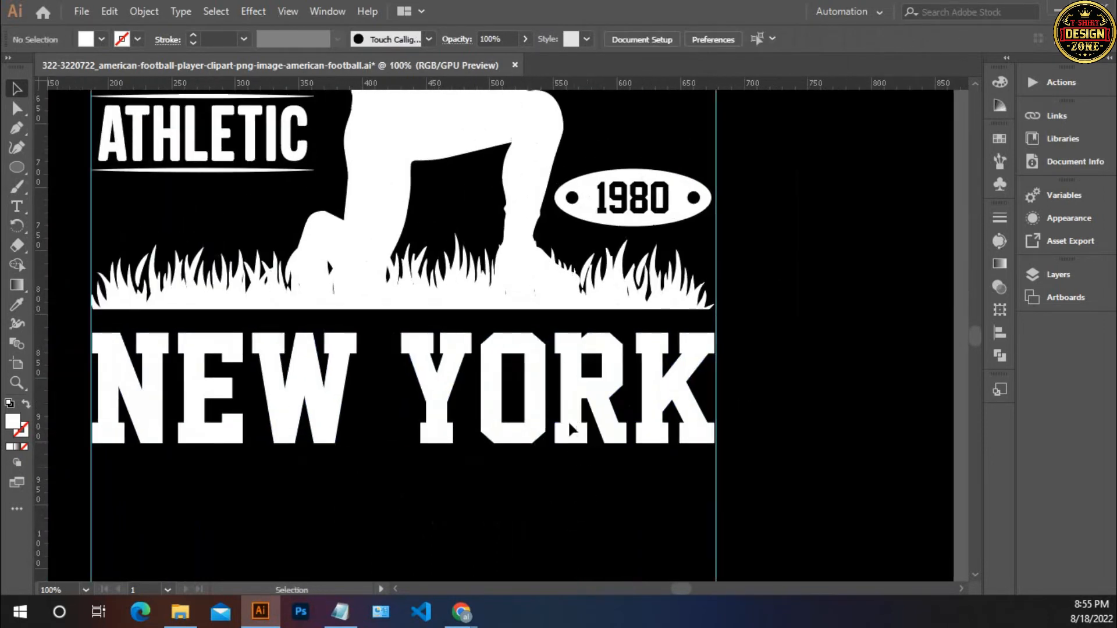
- Nudge NEW YORK up until only a narrow gap separates it from the grass baseline
left_click(568, 420)
key("Up")
key("Up")
key("Up")
key("Up")
key("Up")
key("Up")
key("Up")
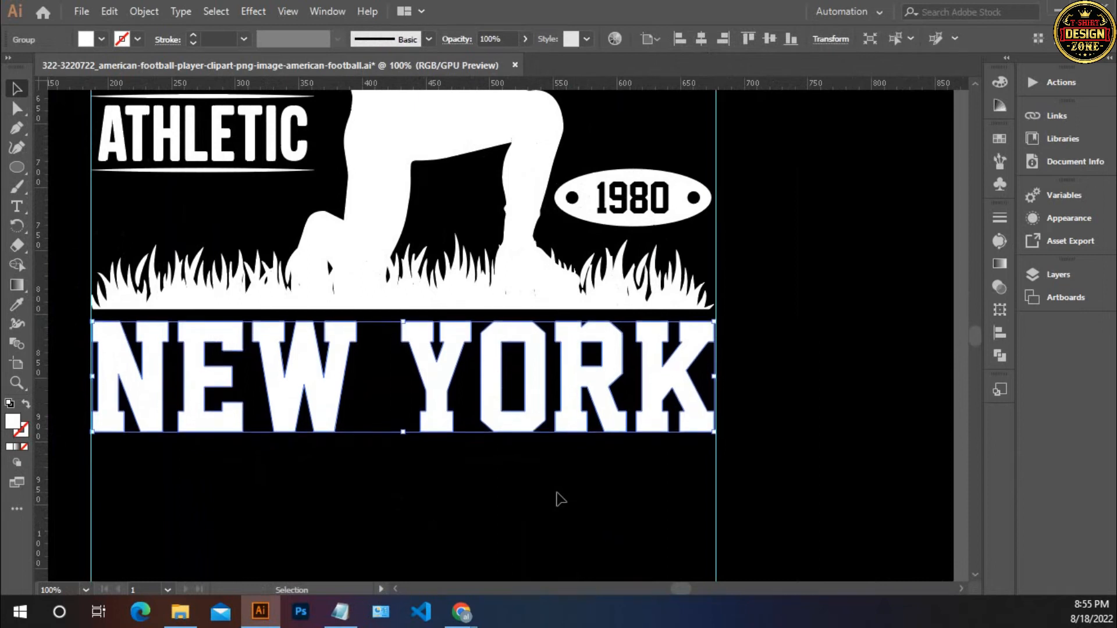
key("Up")
key("Up")
key("Down")
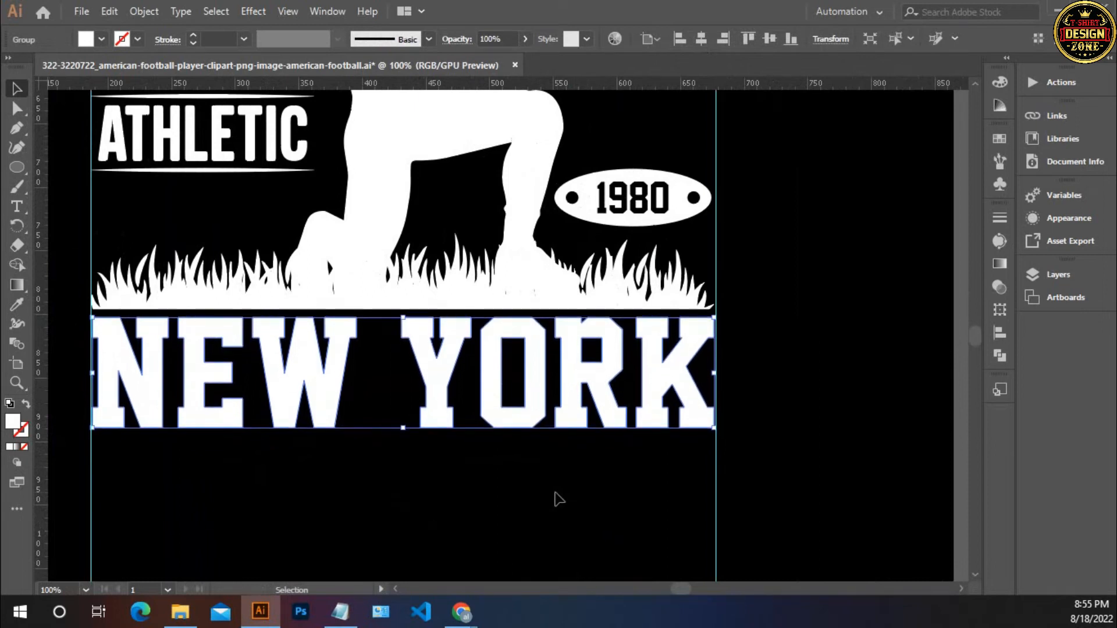
left_click(556, 494)
left_click_drag(444, 460, 429, 395)
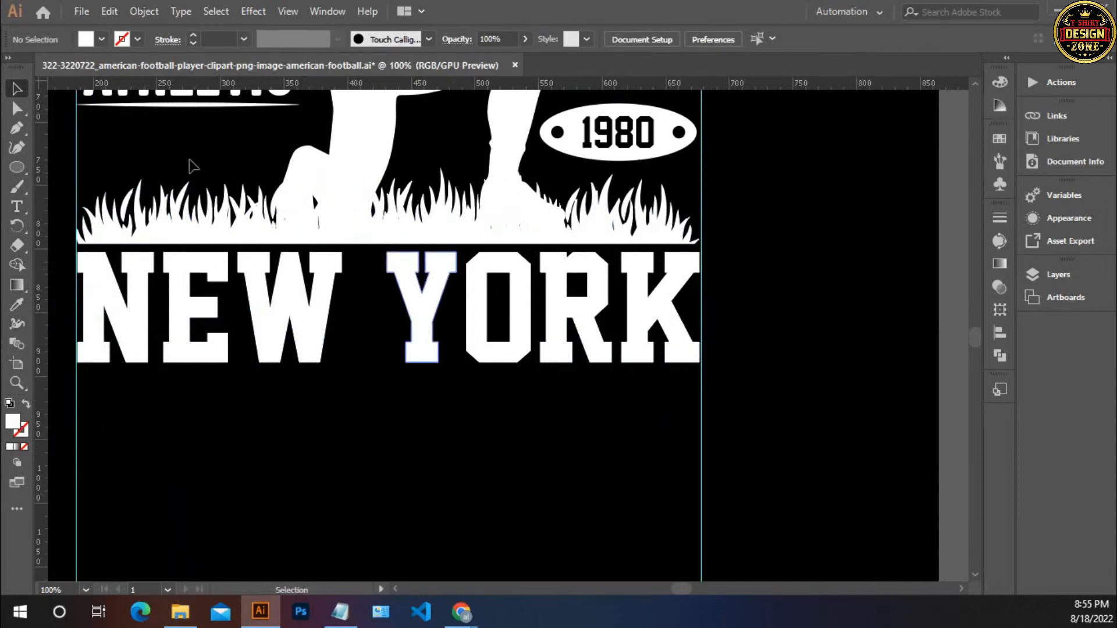
left_click(16, 133)
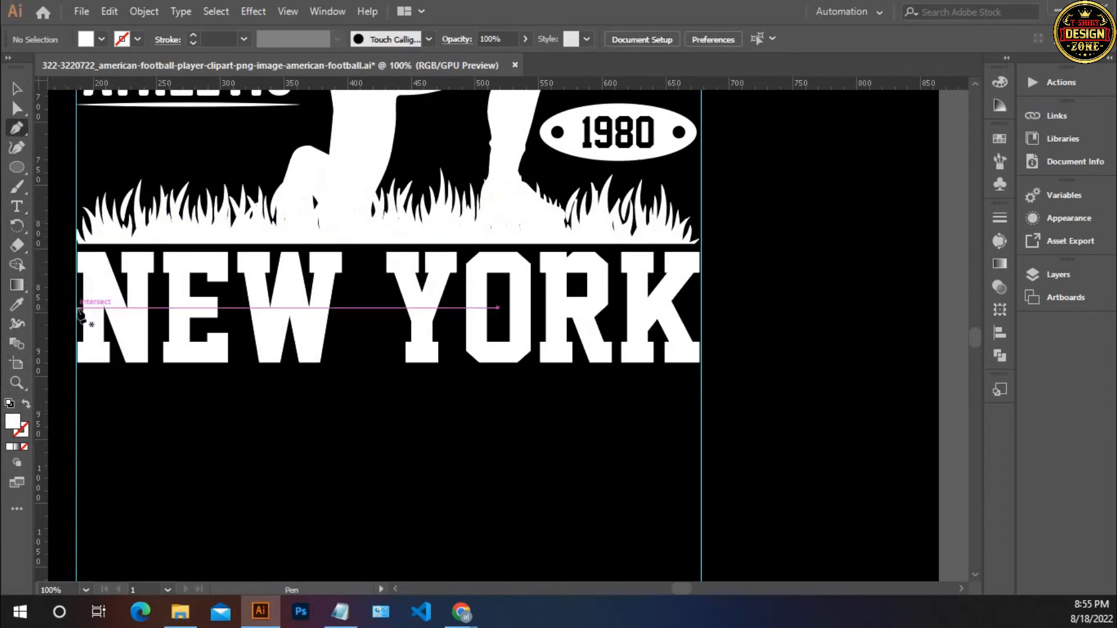
left_click(77, 375)
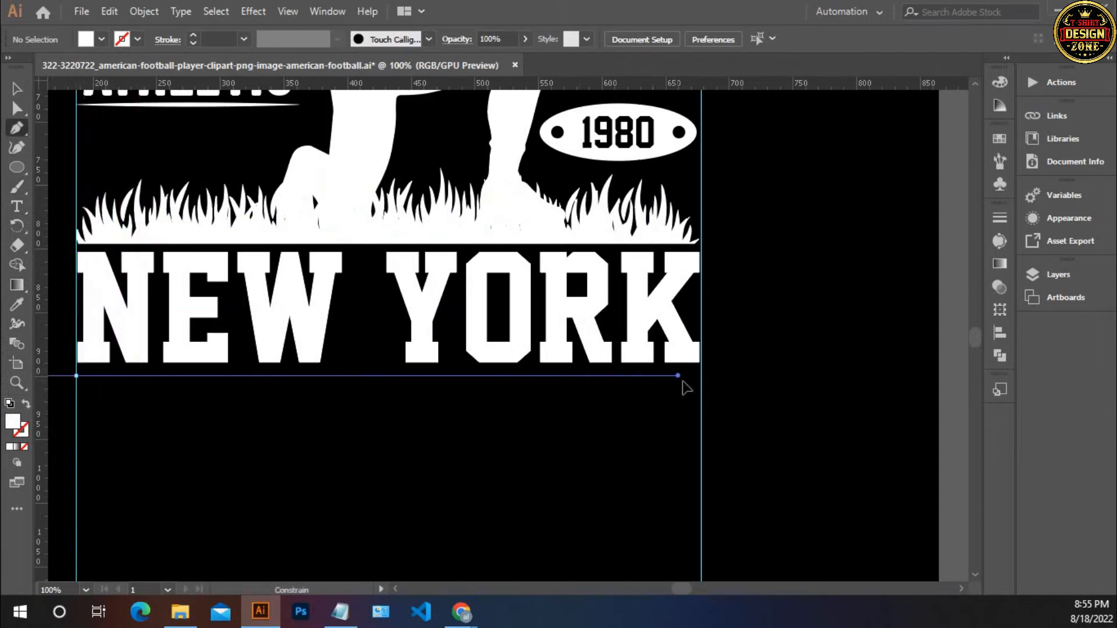
left_click_drag(697, 377, 701, 376)
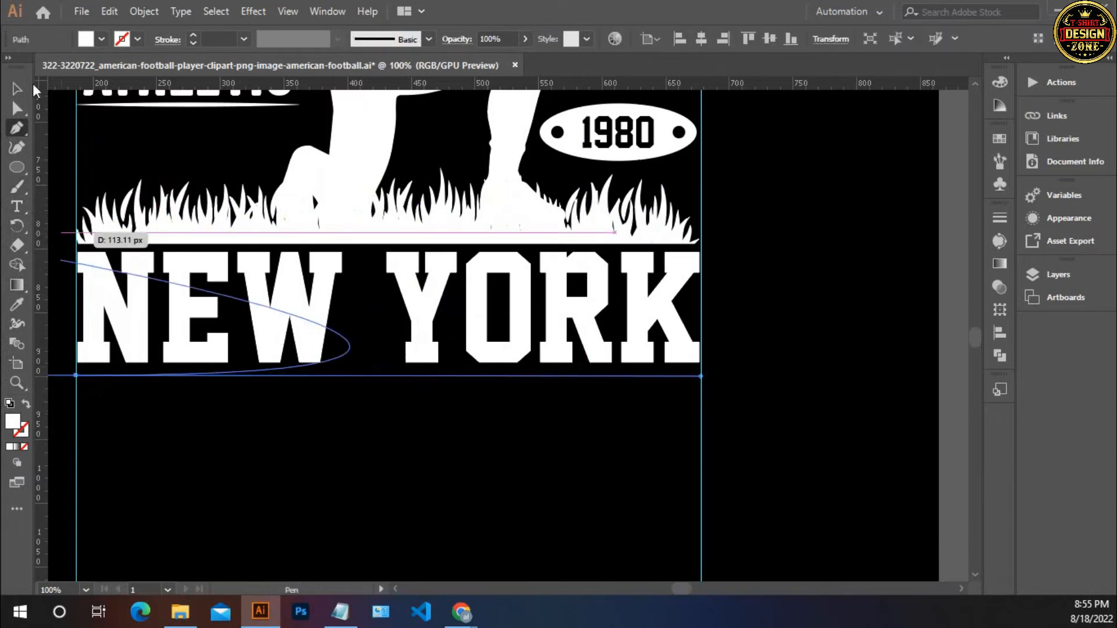
left_click(16, 88)
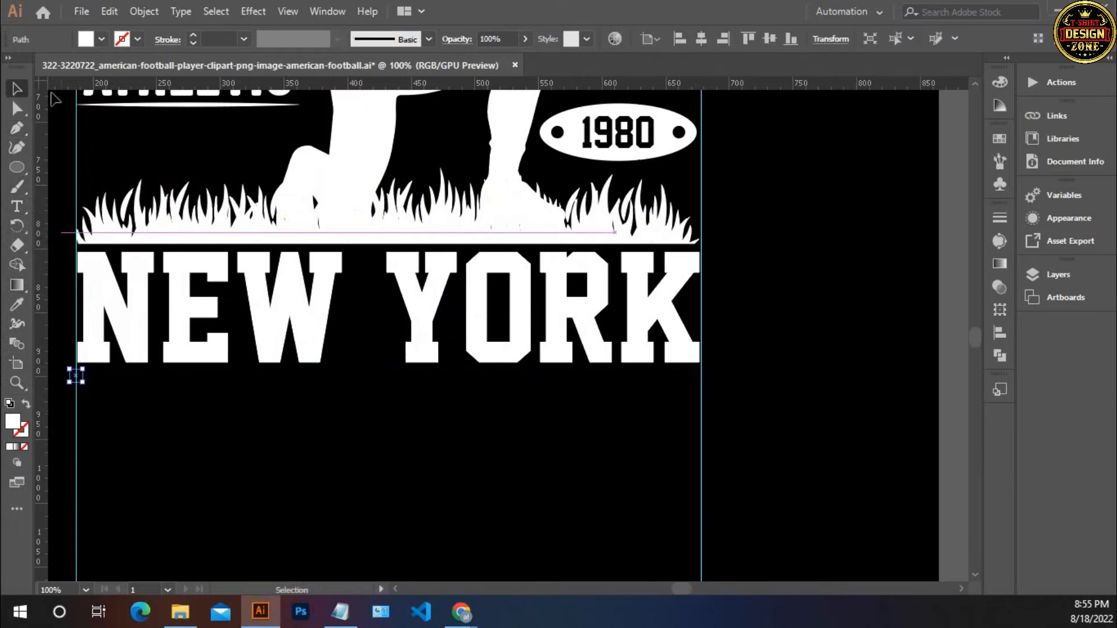
left_click(178, 427)
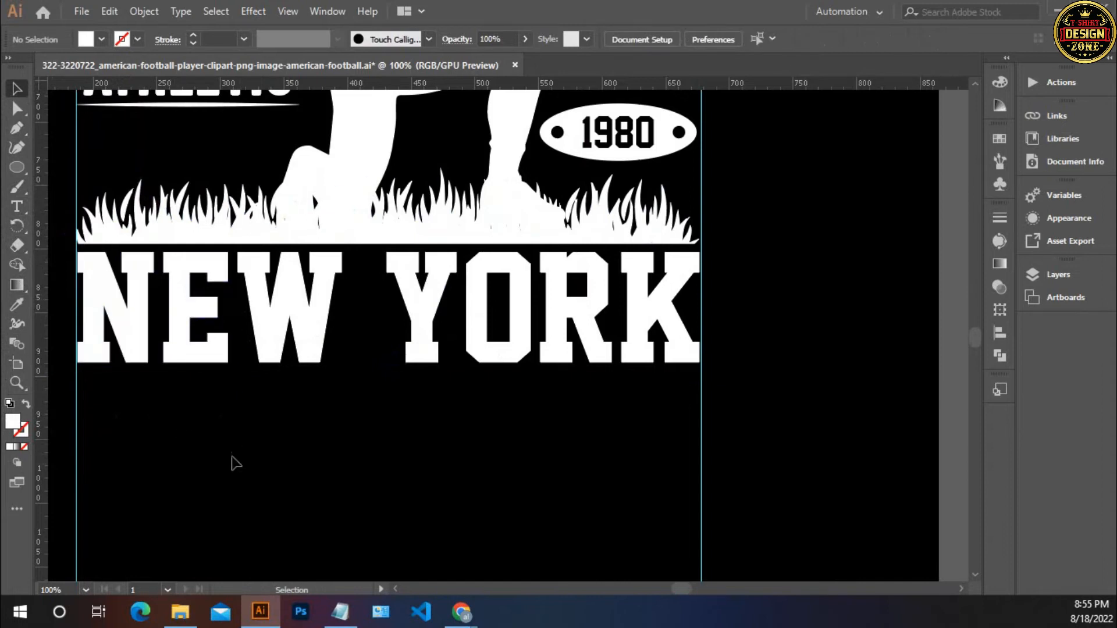
- Draw a straight horizontal Pen line about 490 px long just below NEW YORK, from guide to guide
scroll(288, 404, "left", 3)
key("p")
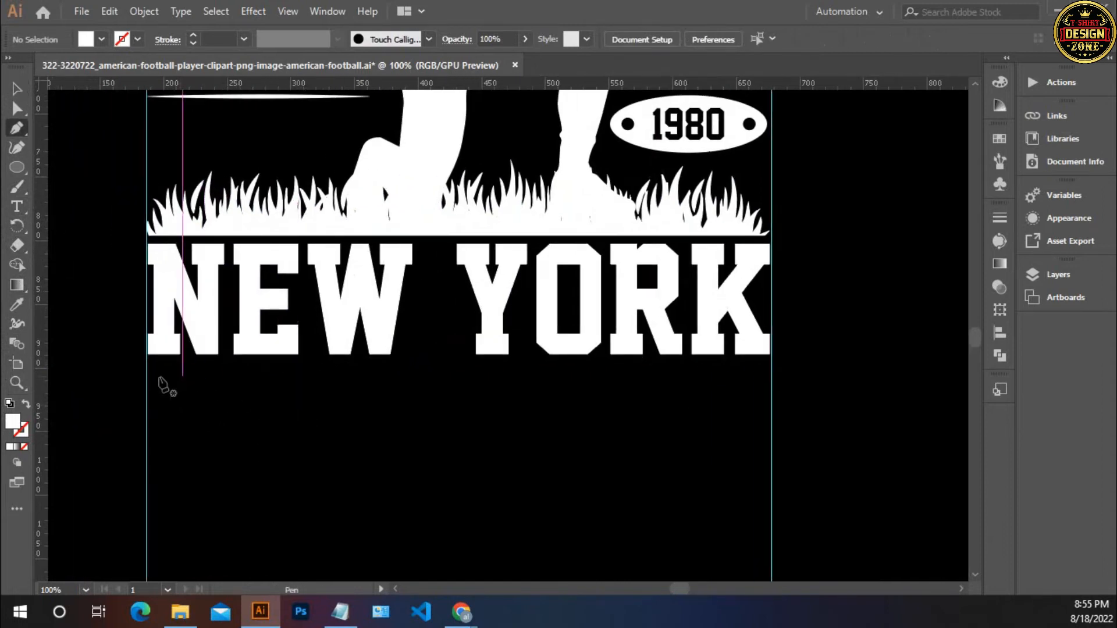
left_click(146, 369)
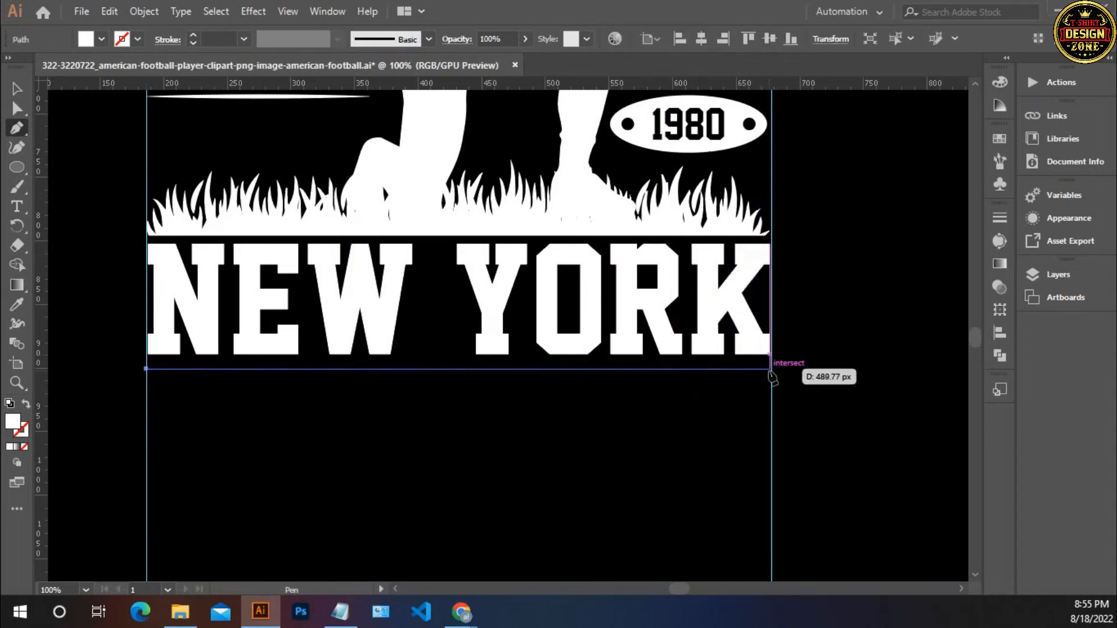
left_click(770, 369)
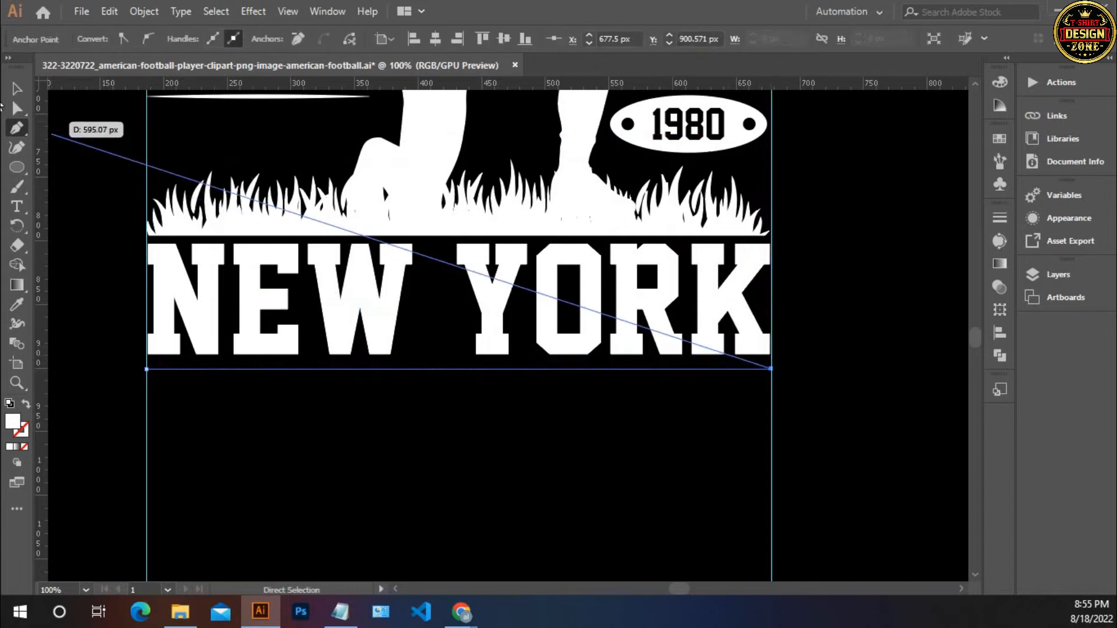
left_click(17, 90)
left_click(358, 402)
- Swap the line's white fill to its stroke and set the stroke weight to 5 pt
left_click_drag(383, 418, 349, 364)
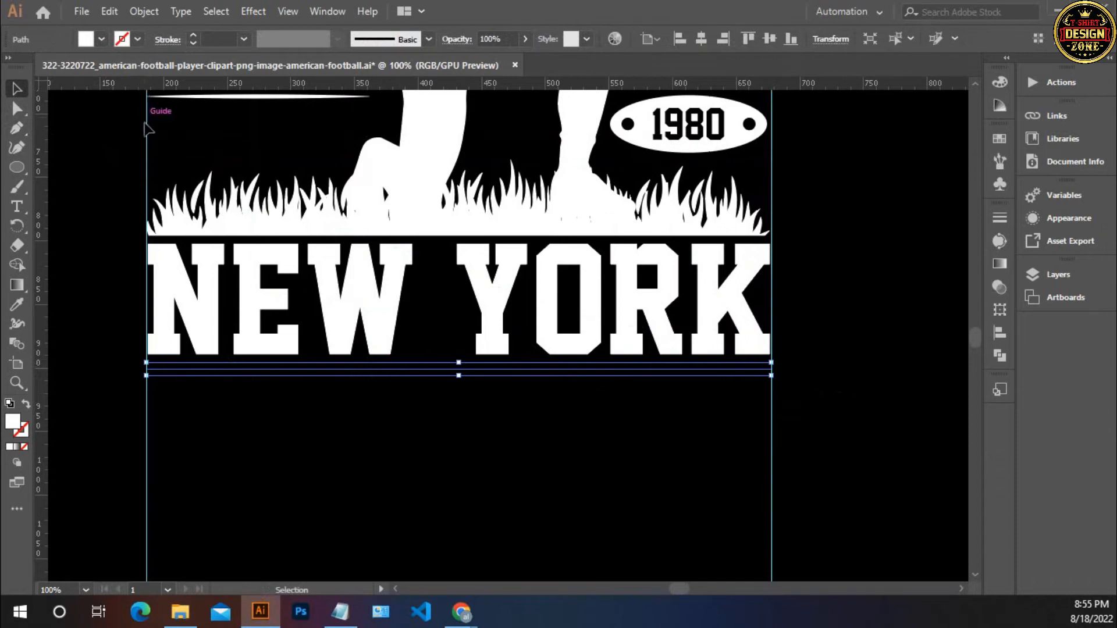
key("shift+x")
left_click(193, 36)
left_click(194, 36)
left_click(194, 36)
left_click(193, 36)
- Apply the width profile tapered at both ends to the line under NEW YORK and expand its appearance
left_click(281, 39)
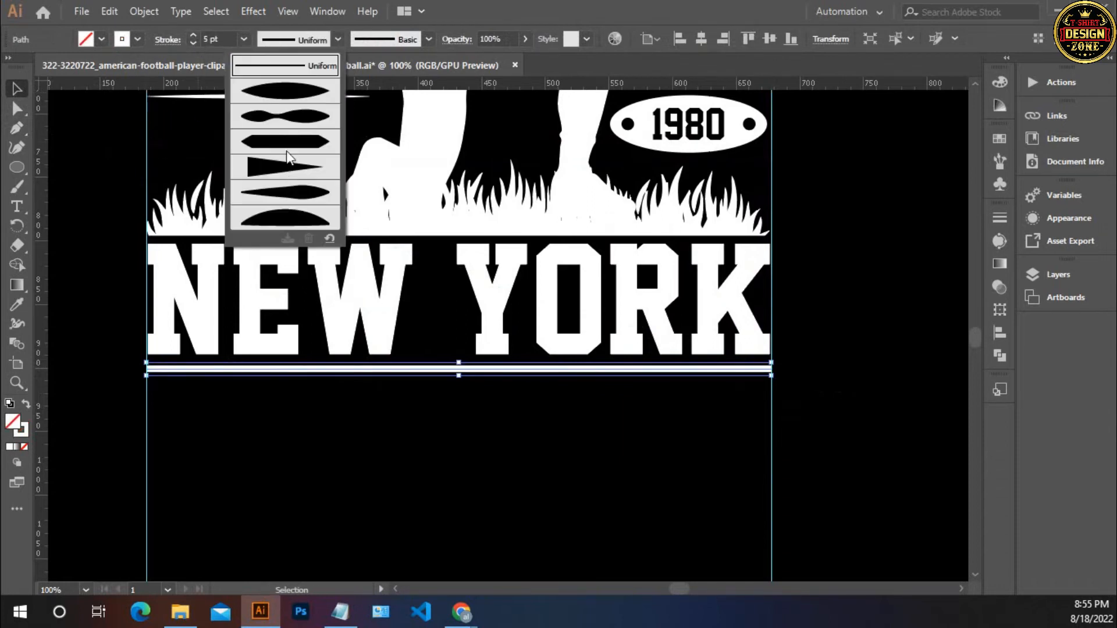
left_click(294, 93)
left_click(144, 11)
left_click(227, 219)
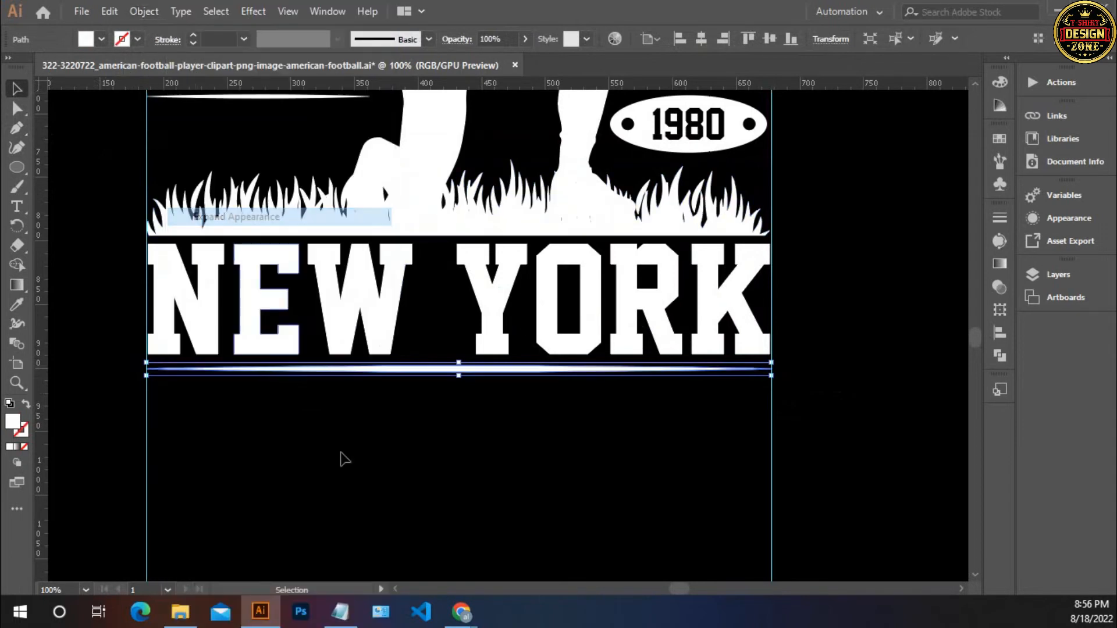
left_click(360, 471)
- Centre the tapered line under NEW YORK horizontally on the artboard
left_click_drag(510, 442, 485, 471)
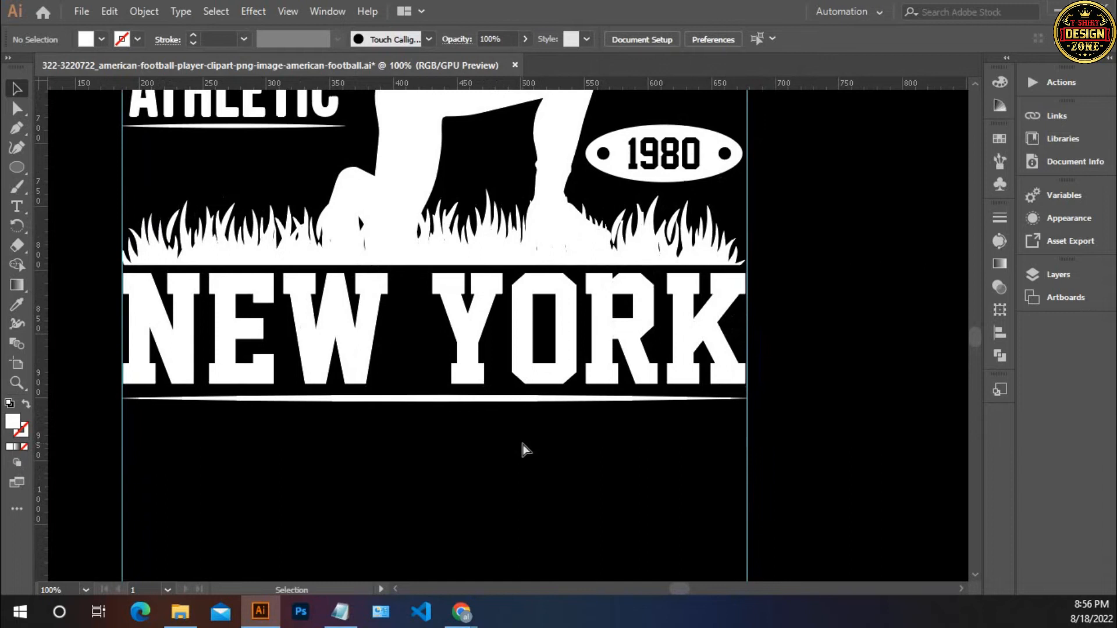
key("ctrl+0")
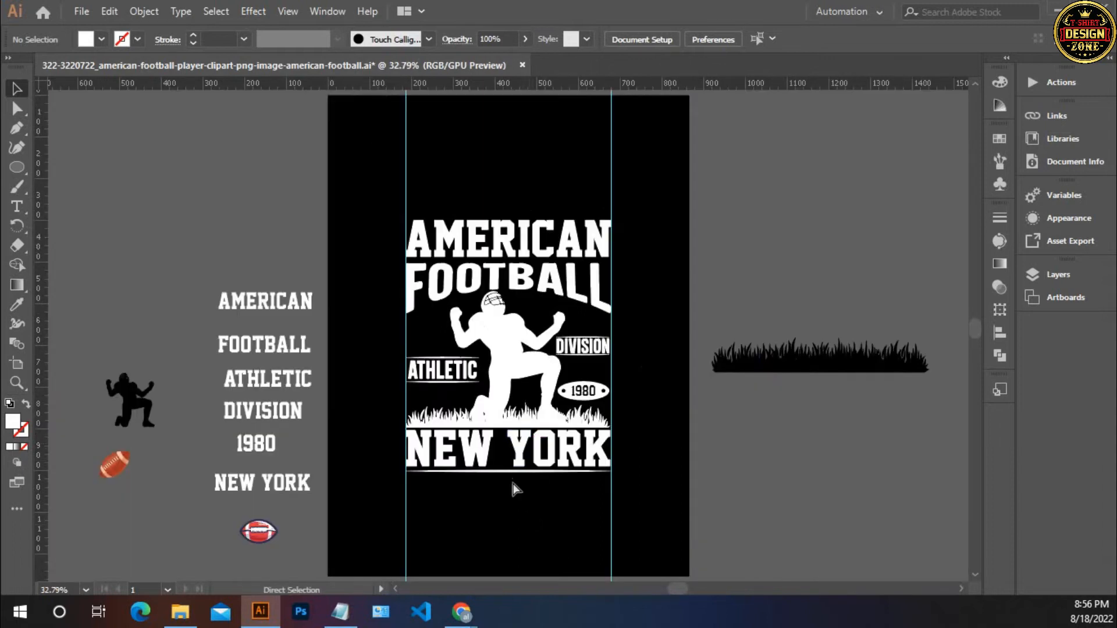
scroll(512, 488, "up", 3)
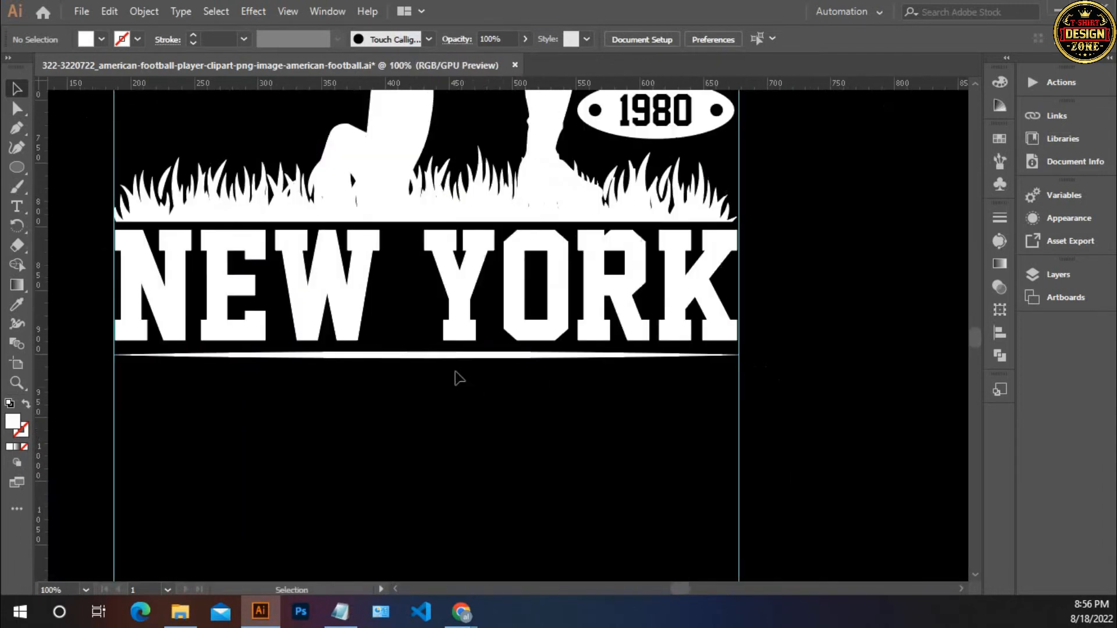
left_click(446, 356)
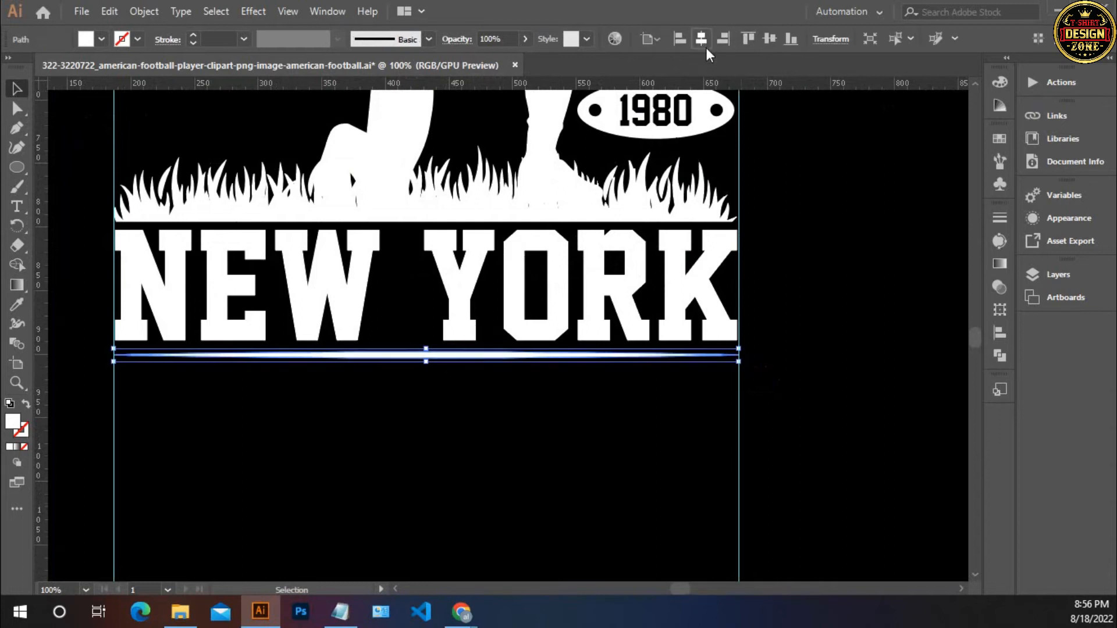
left_click(542, 385)
- Place the red football with the dark blue outline from the pasteboard over the player's raised hand nearest DIVISION
key("ctrl+0")
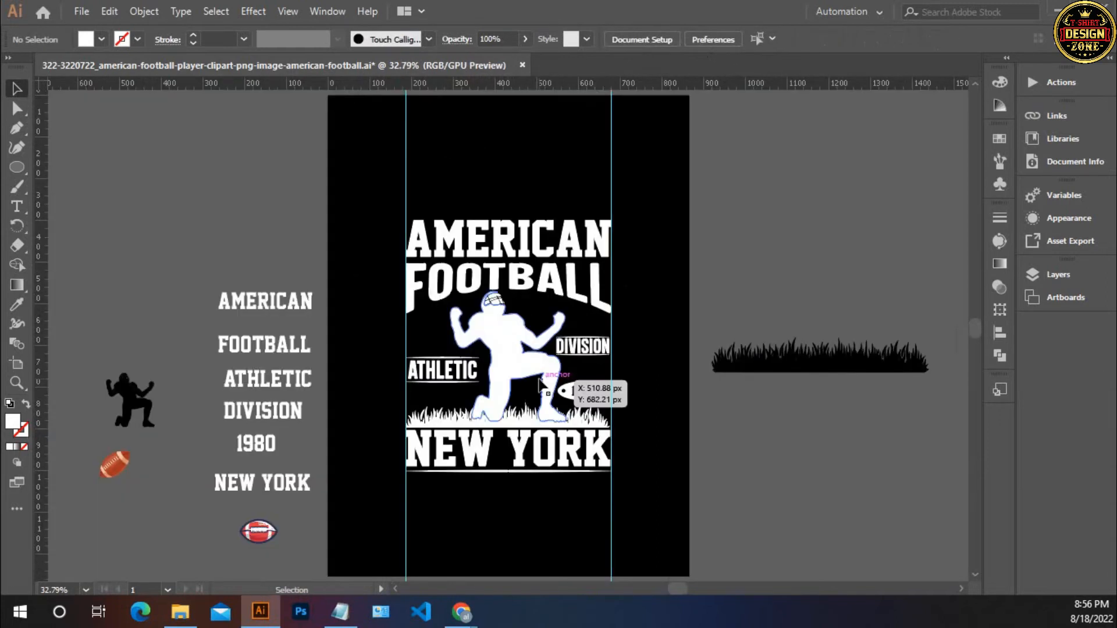
left_click(429, 398, "ctrl")
left_click_drag(449, 367, 477, 390)
left_click_drag(382, 448, 430, 428)
left_click_drag(396, 525, 383, 504)
left_click(323, 523)
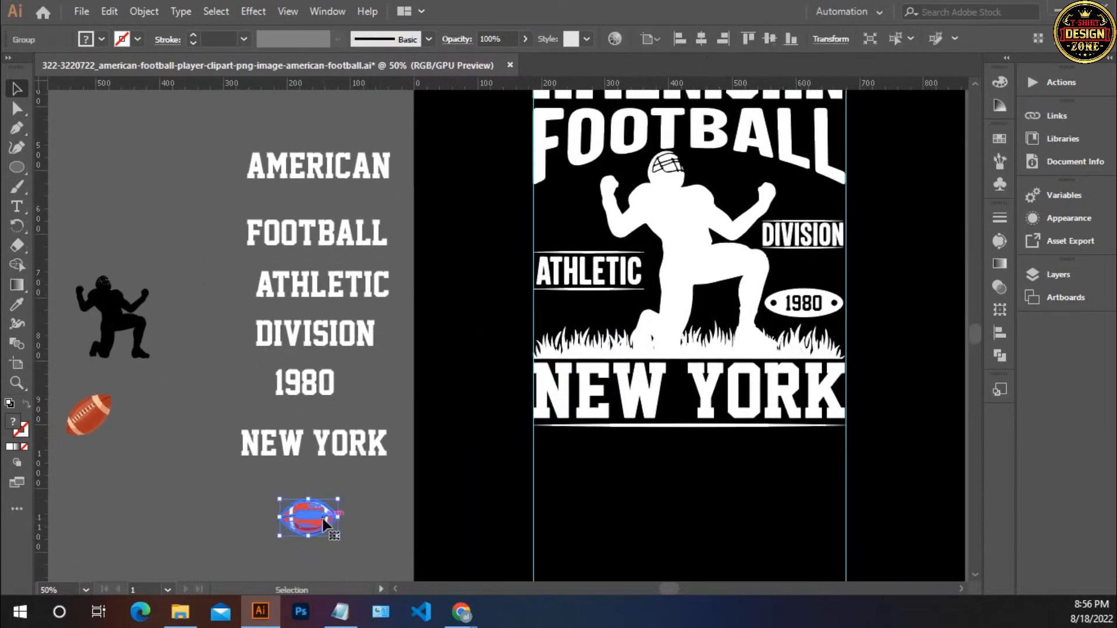
left_click_drag(353, 436, 484, 325)
left_click(441, 426)
left_click_drag(428, 453, 308, 565)
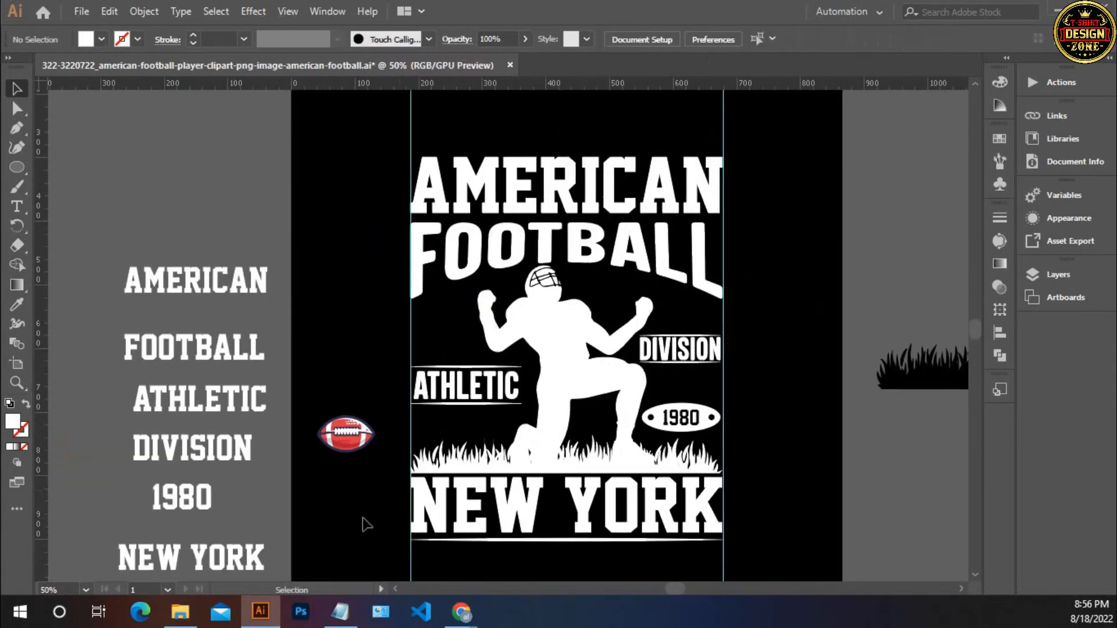
left_click_drag(349, 451, 346, 442)
left_click_drag(431, 305, 642, 304)
left_click(693, 320)
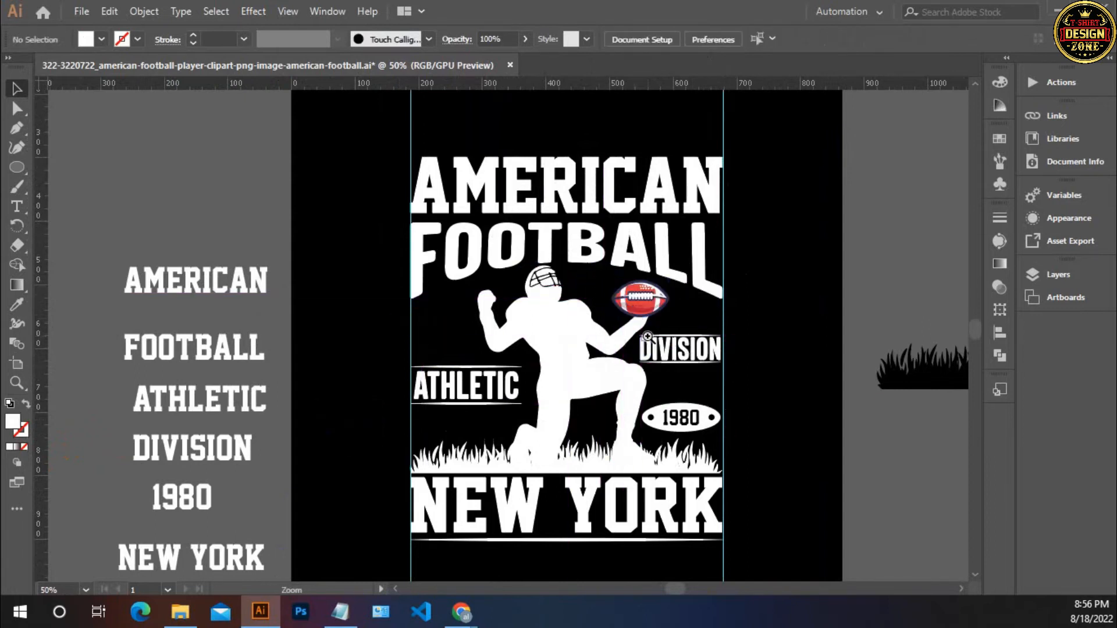
- Rotate the football clockwise to a diagonal tilt and seat it on the player's raised hand
left_click(647, 336, "ctrl")
left_click(545, 318, "ctrl")
left_click(545, 317, "ctrl")
left_click_drag(457, 301, 529, 330)
left_click(468, 296)
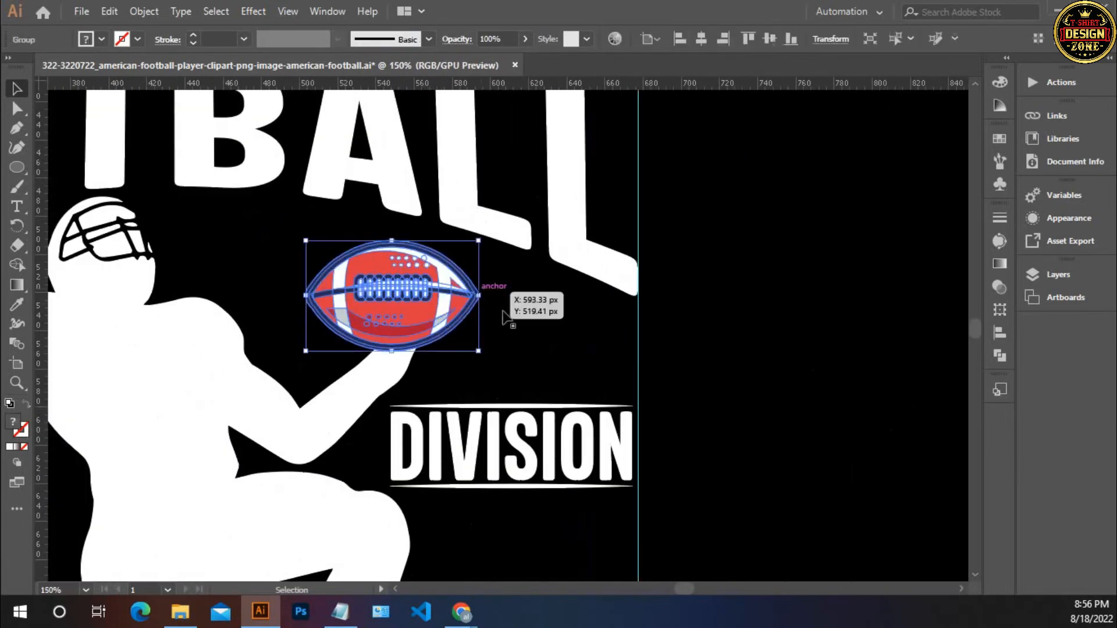
left_click_drag(487, 244, 448, 332)
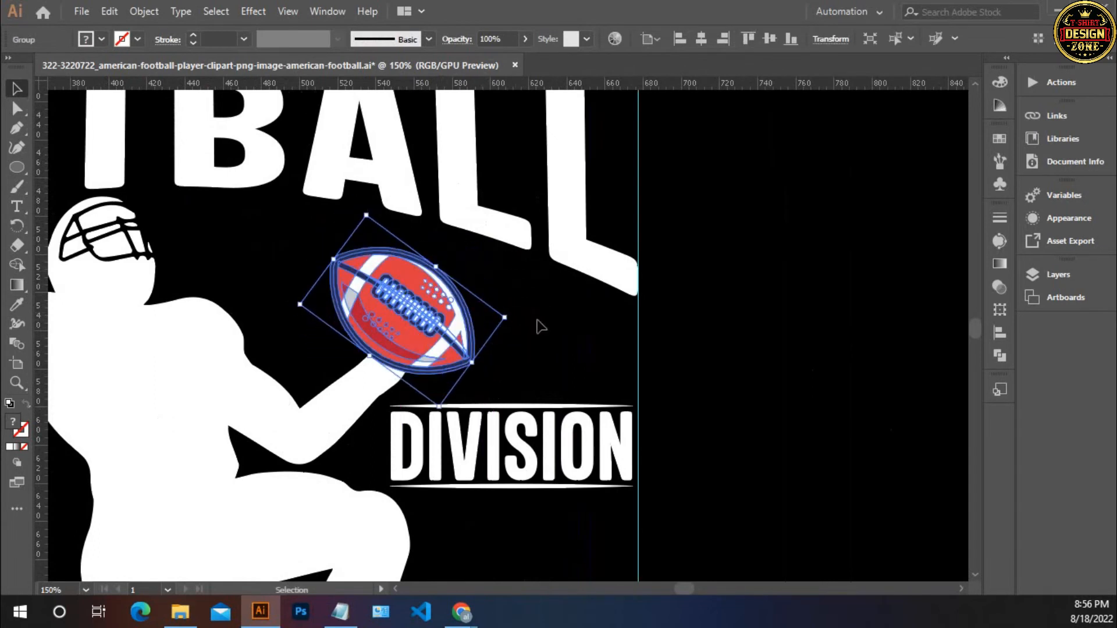
left_click(536, 324)
left_click_drag(528, 353, 633, 349)
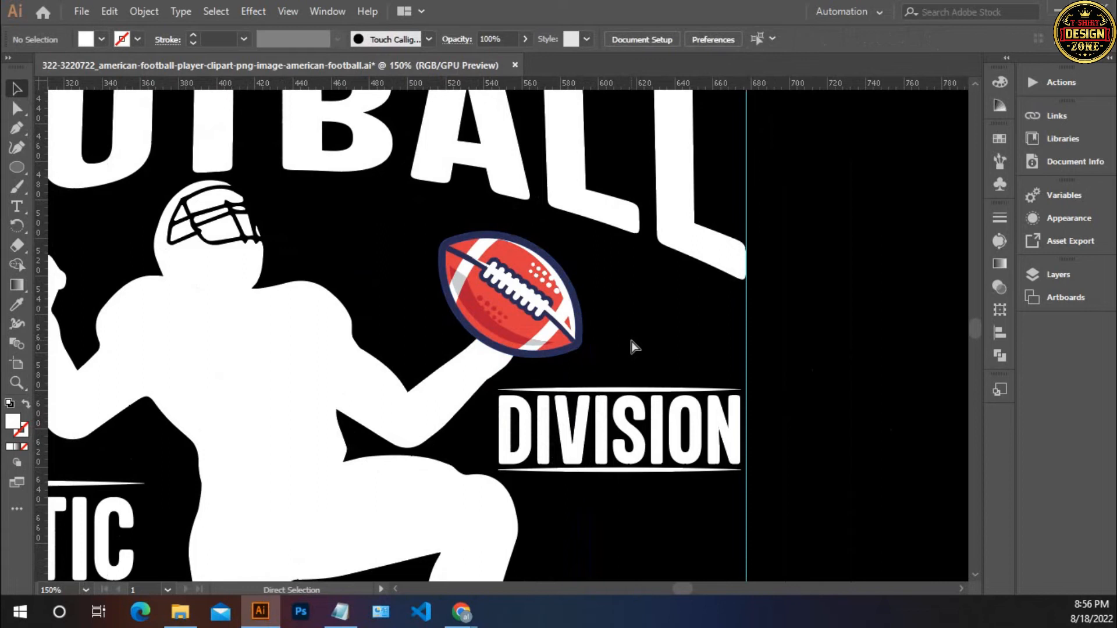
key("ctrl+0")
double_click(542, 330, "ctrl")
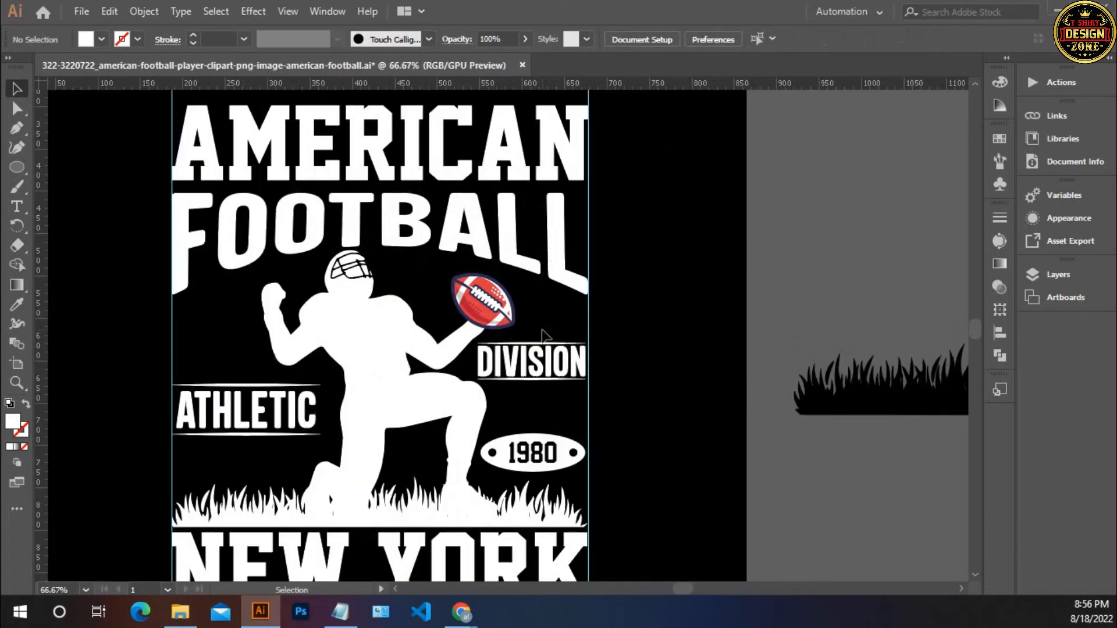
left_click_drag(385, 399, 449, 377)
left_click_drag(414, 477, 484, 390)
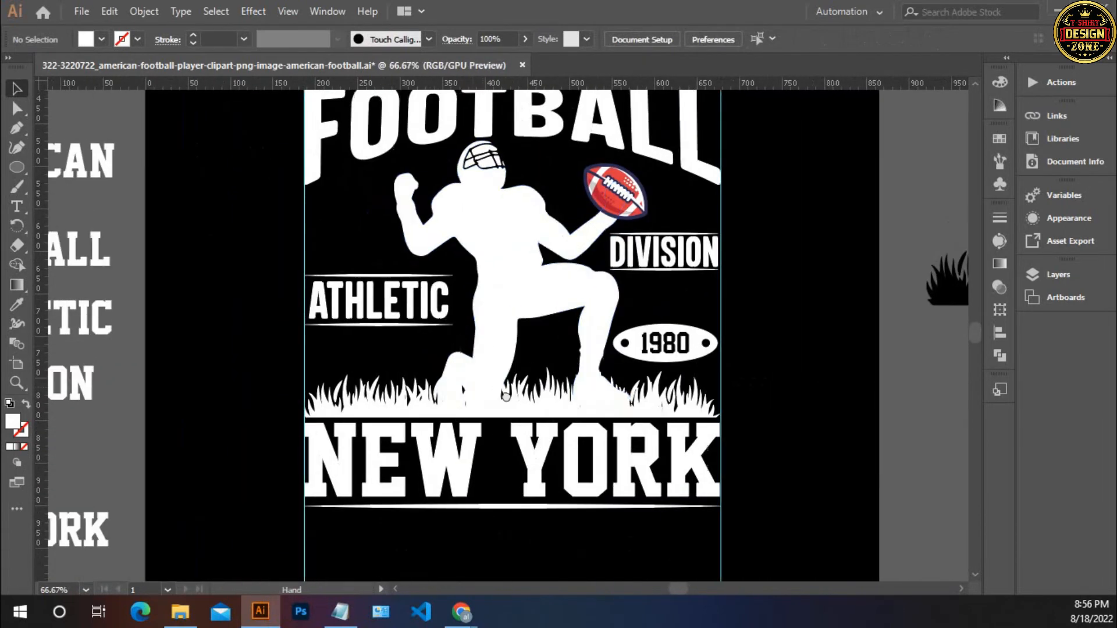
- Draw a short horizontal line with the Pen tool in the empty area beside the player's raised fist, above ATHLETIC
left_click_drag(457, 350, 514, 404)
left_click(517, 338, "ctrl")
left_click(456, 295, "ctrl")
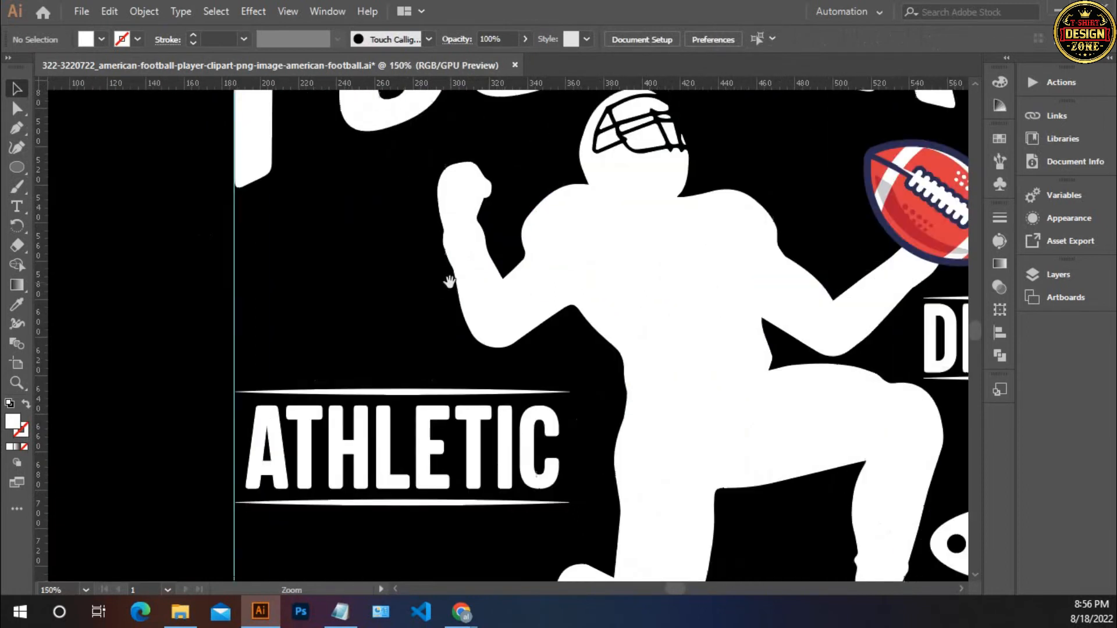
left_click(449, 279, "ctrl")
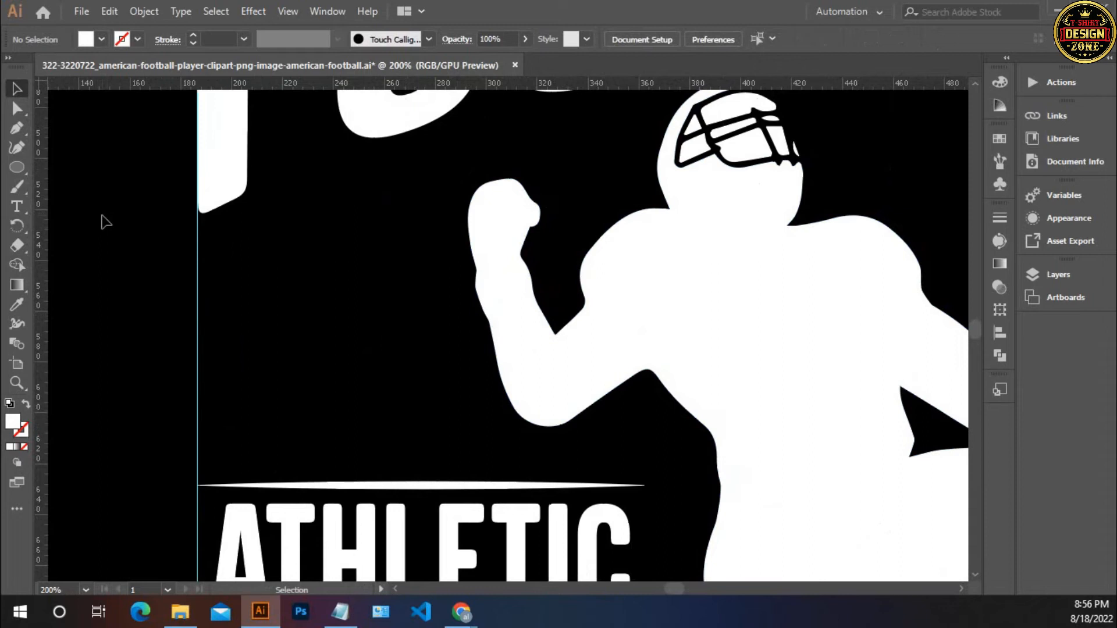
key("p")
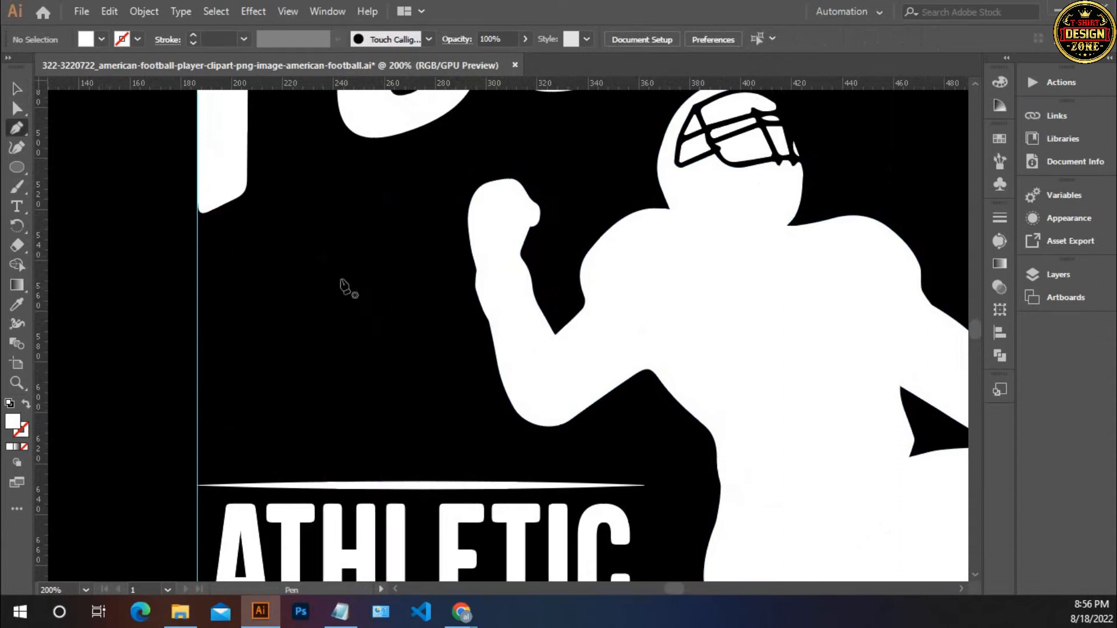
left_click(338, 277)
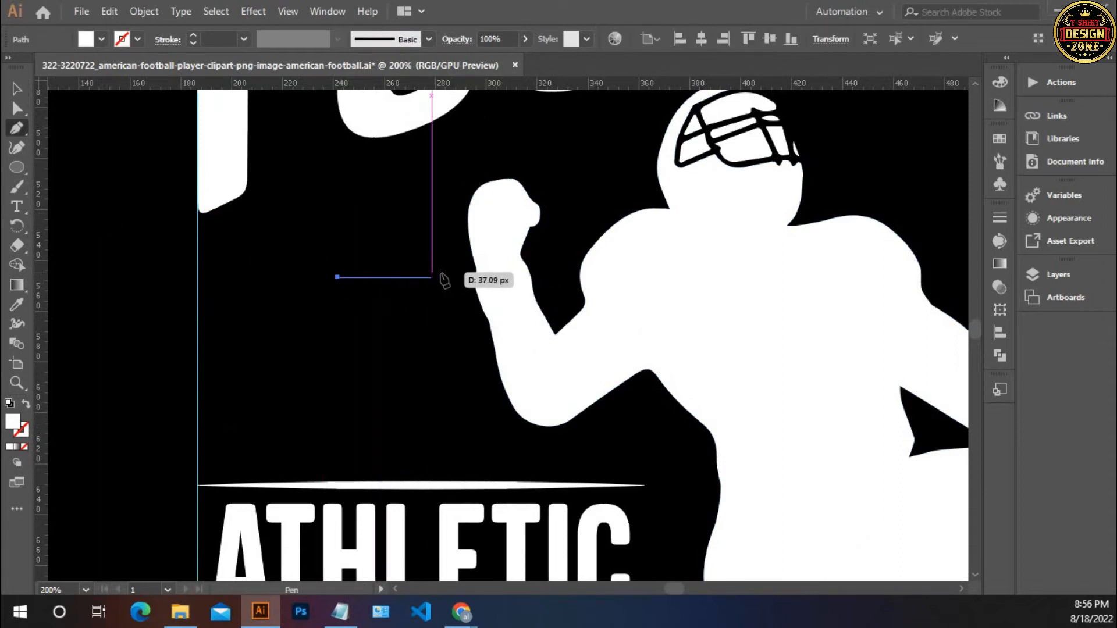
left_click(451, 277)
left_click(16, 88)
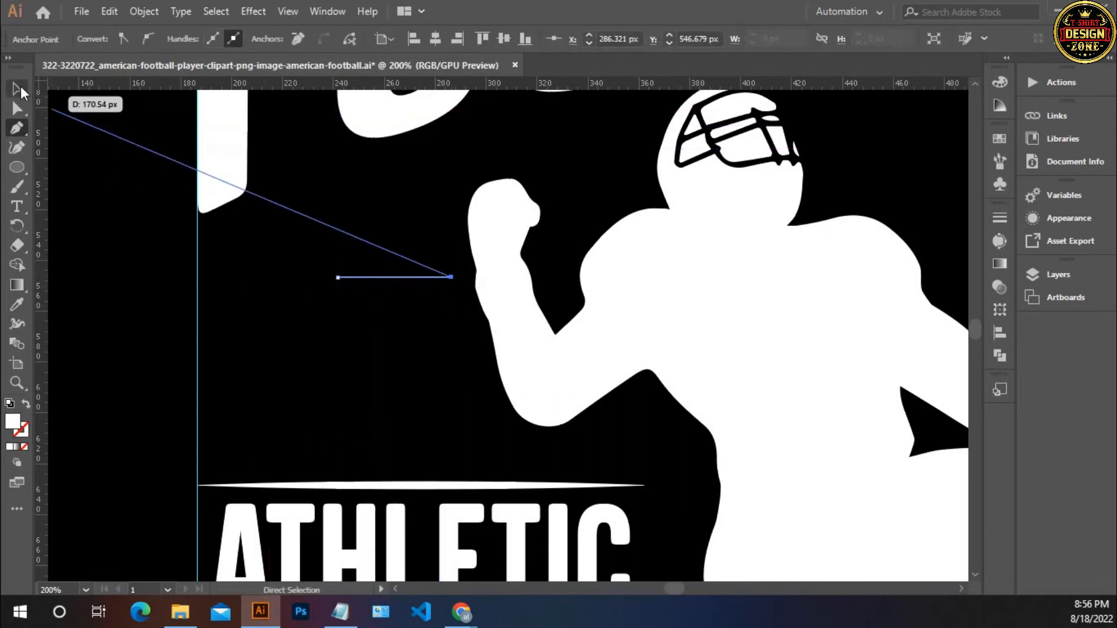
- Give the short line a white 3 pt stroke without fill and apply the width profile that tapers towards one end
left_click(365, 239)
left_click_drag(364, 239, 366, 284)
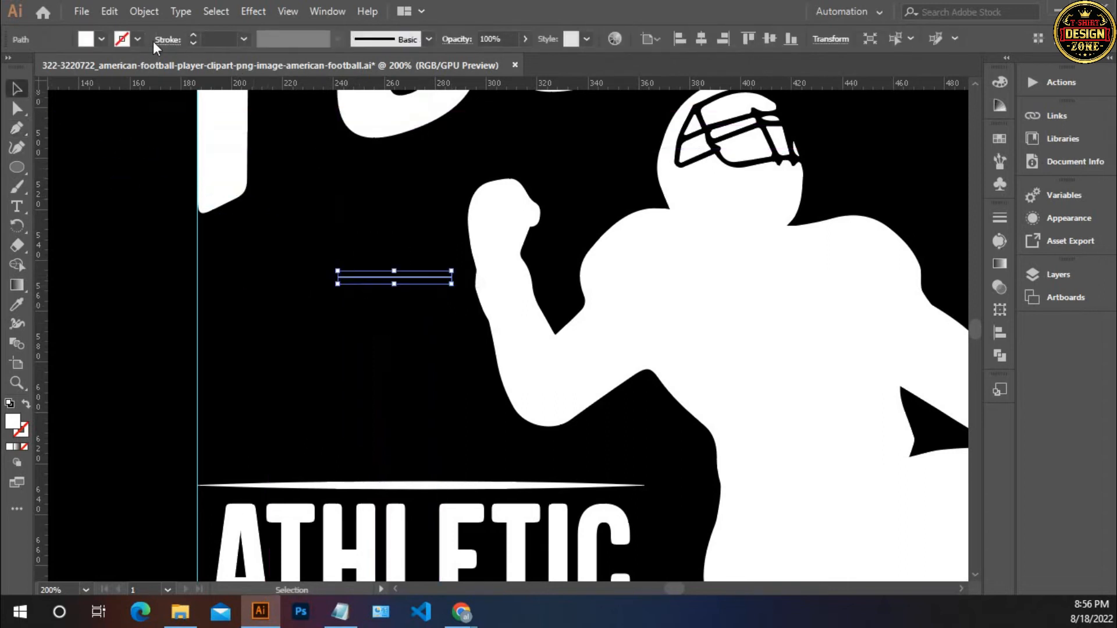
key("shift+x")
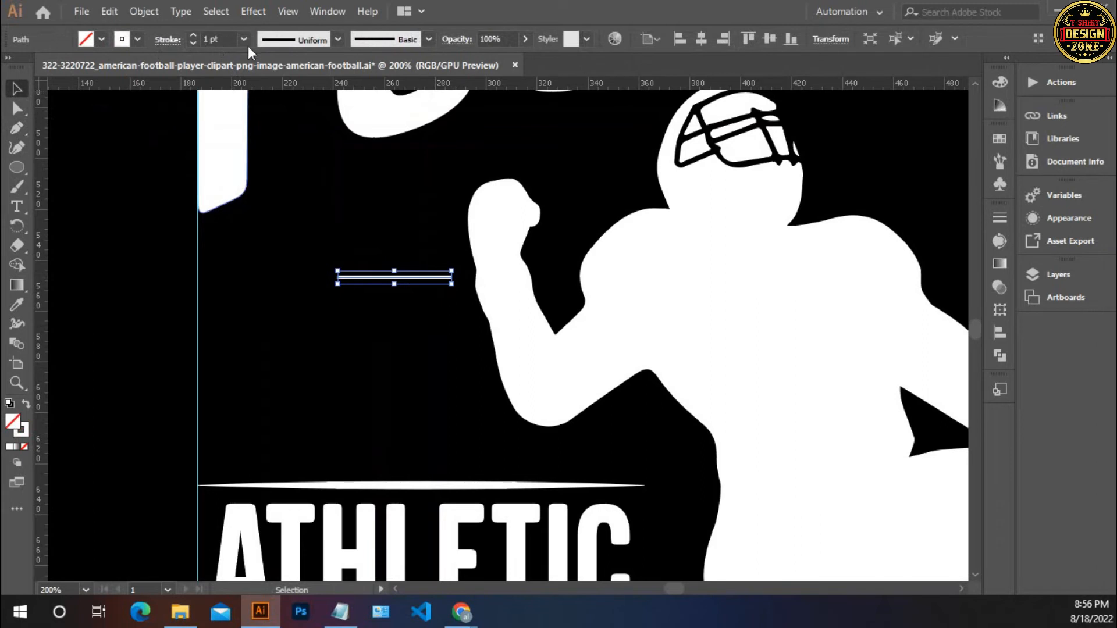
left_click(194, 35)
left_click(193, 35)
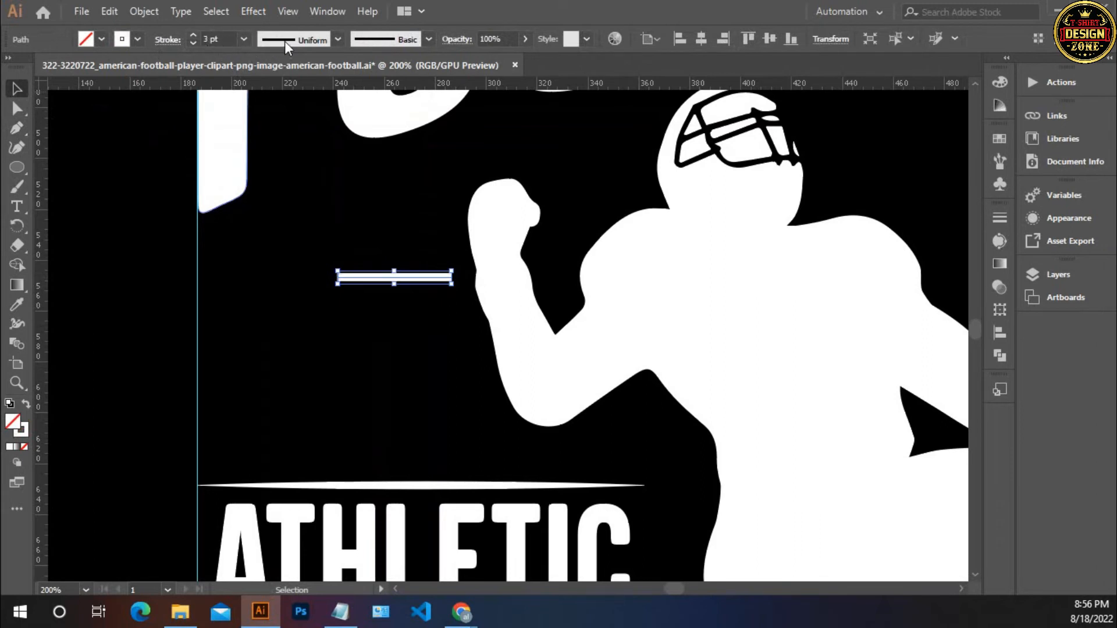
left_click(284, 40)
left_click(277, 170)
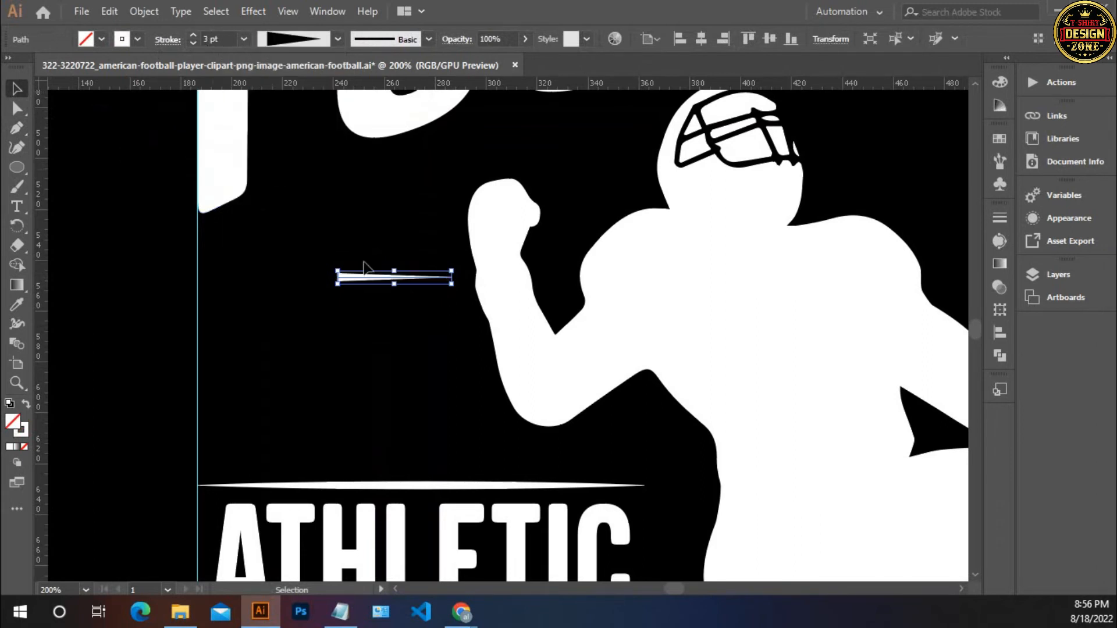
- Flip the tapered line so its point faces away from the player and seat it on the raised forearm at 4 pt
left_click_drag(459, 289, 319, 279)
left_click(363, 364)
left_click_drag(454, 327, 422, 345)
left_click_drag(410, 300, 465, 290)
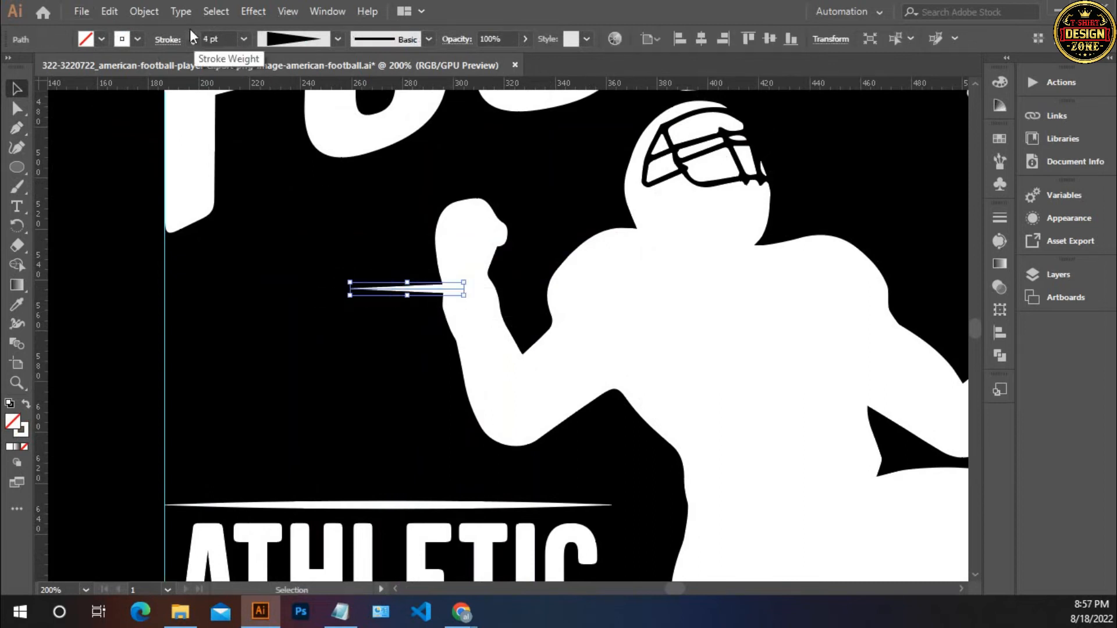
- Expand the appearance of the tapered line on the forearm
left_click(146, 11)
left_click(232, 216)
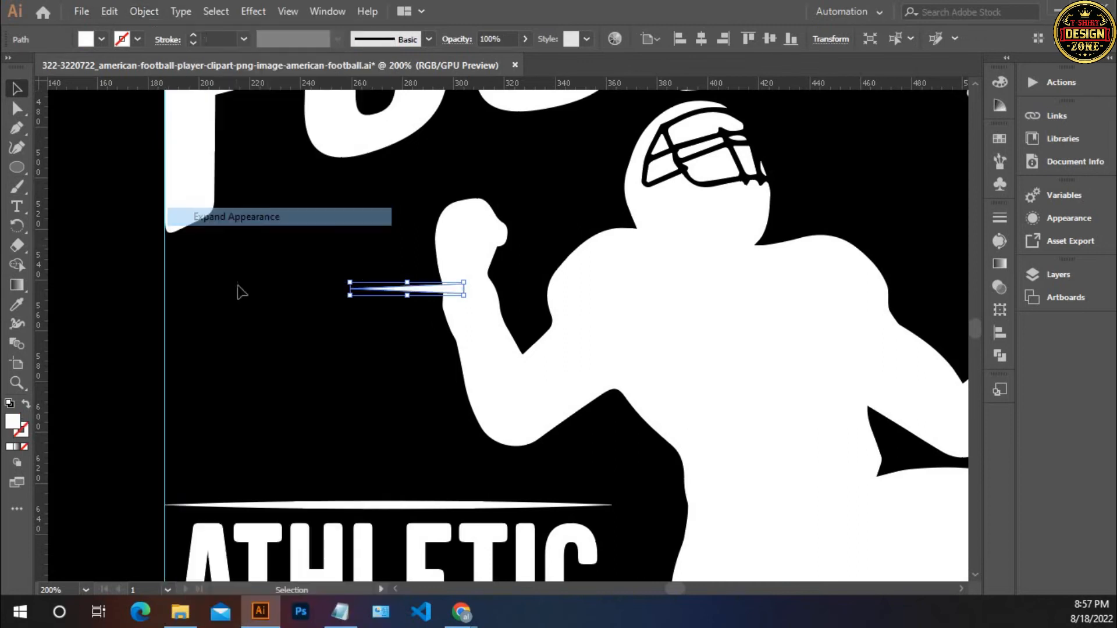
left_click(240, 293)
- Duplicate the tapered line twice below the first, making the copies longer and thinner to form three speed lines behind the forearm
left_click(472, 360, "ctrl")
left_click(443, 239)
left_click_drag(443, 242, 449, 291)
left_click_drag(332, 292, 299, 292)
left_click_drag(294, 292, 293, 292)
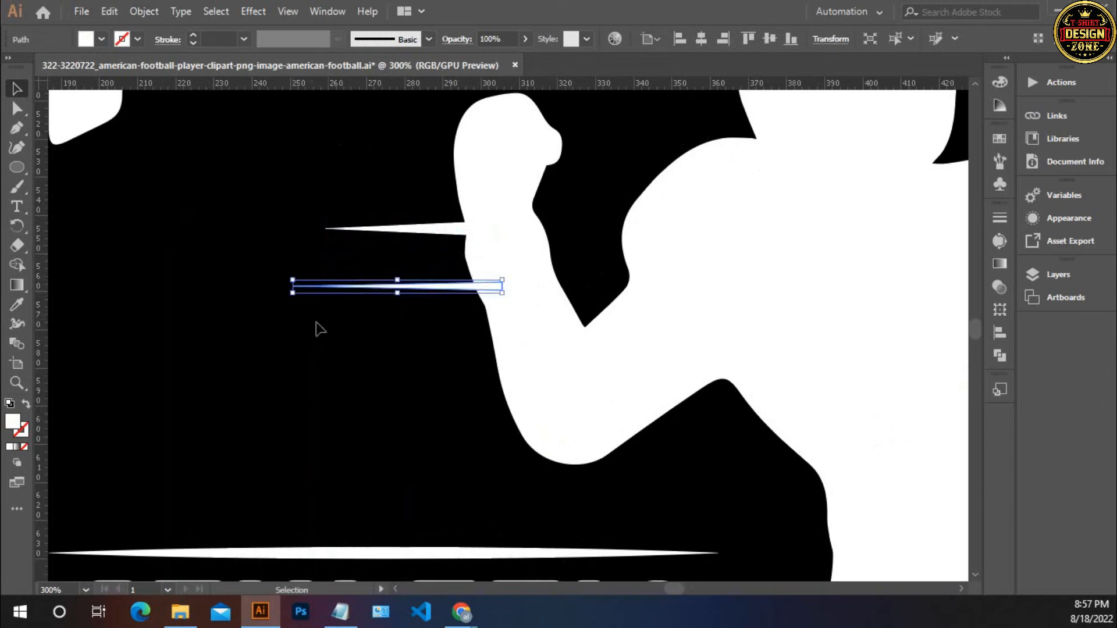
left_click(317, 329)
left_click_drag(400, 328, 312, 364)
mouse_move(332, 321)
left_mouse_down()
mouse_move(339, 307)
mouse_move(340, 328)
left_mouse_up()
left_click(357, 416)
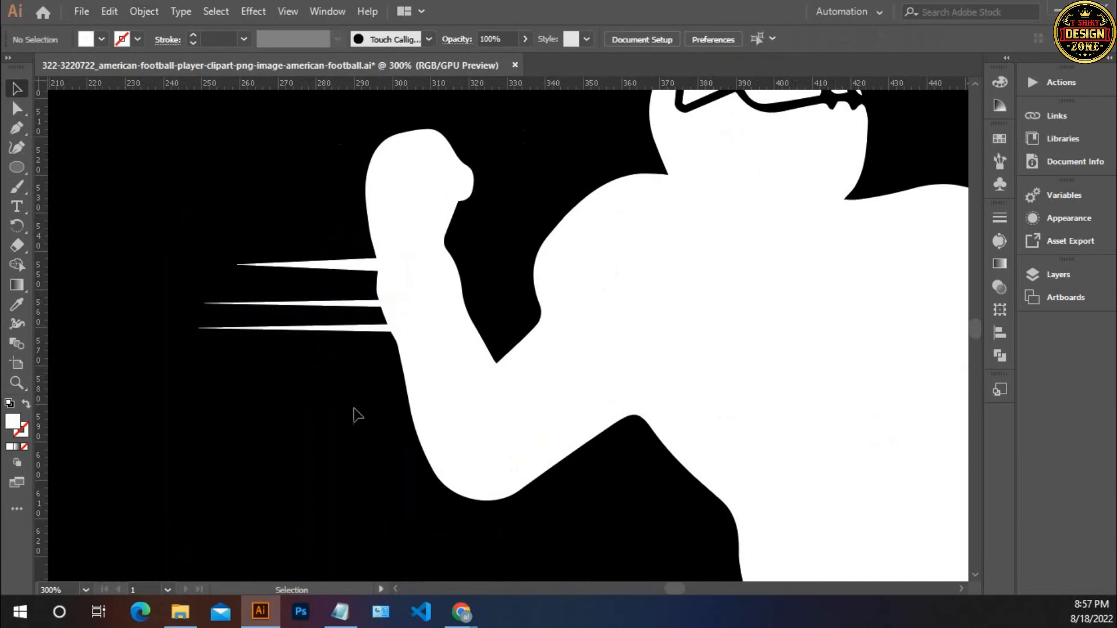
- Duplicate the three speed lines to the player's waist, just above the end of ATHLETIC
left_click_drag(368, 434, 320, 328)
key("ctrl+minus")
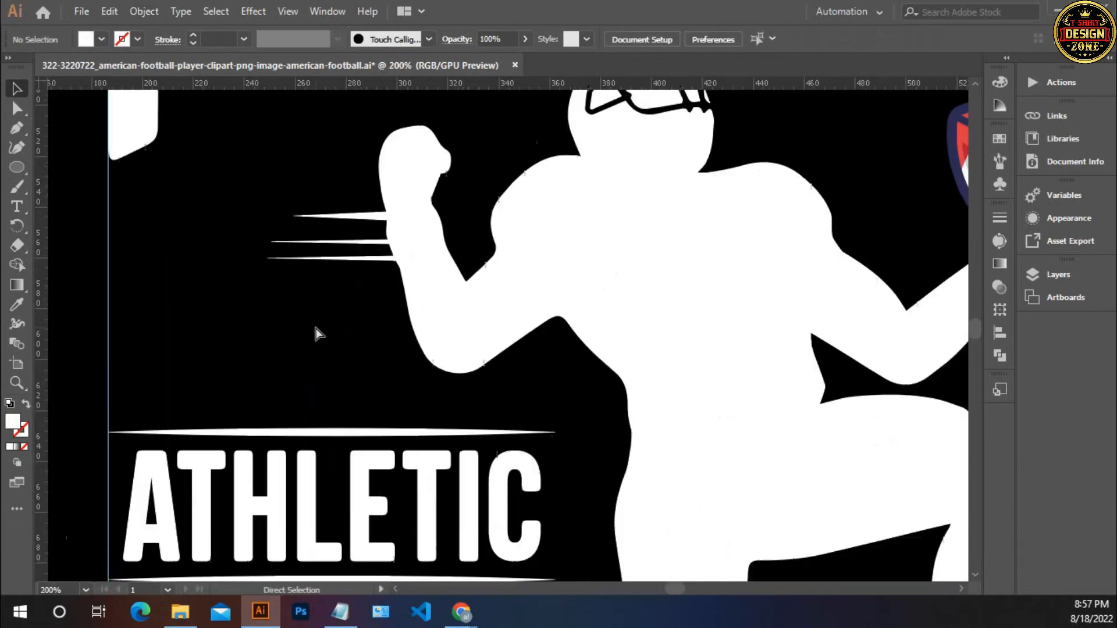
key("ctrl+minus")
left_click_drag(291, 309, 263, 290)
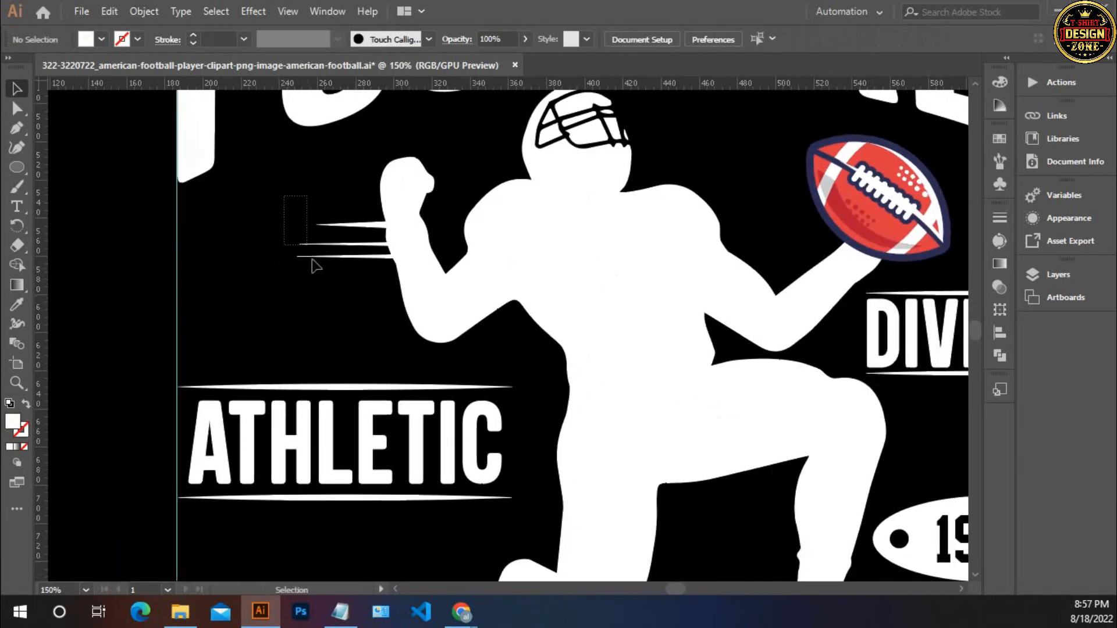
left_click_drag(315, 266, 331, 295)
left_click_drag(360, 234, 531, 457)
left_click(516, 399)
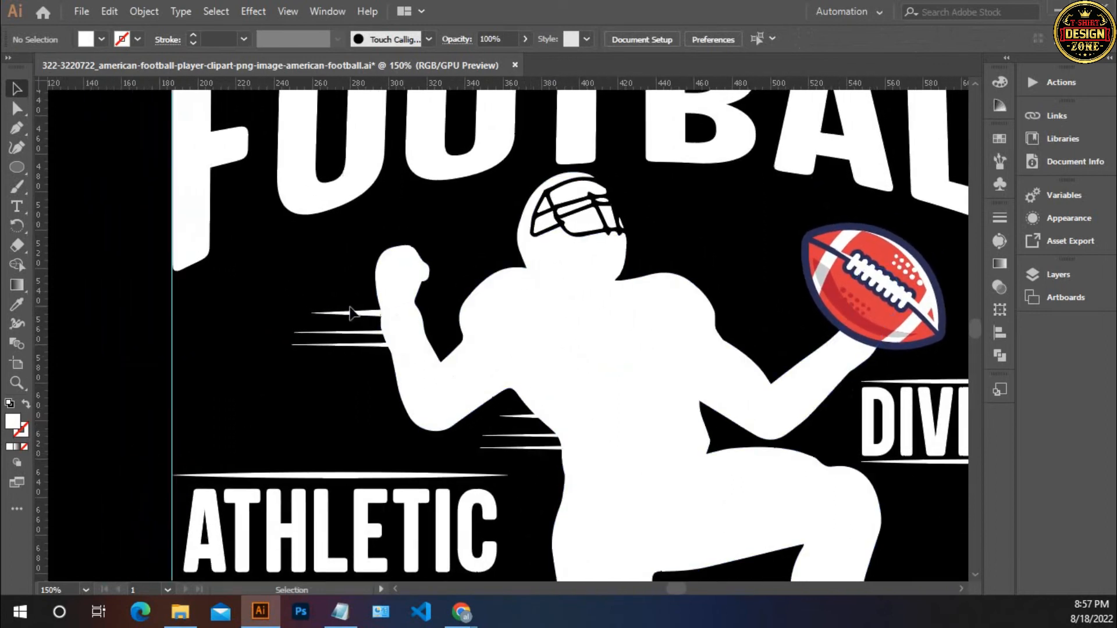
- Nudge the top speed line down slightly in both the forearm set and the waist set
left_click(372, 314)
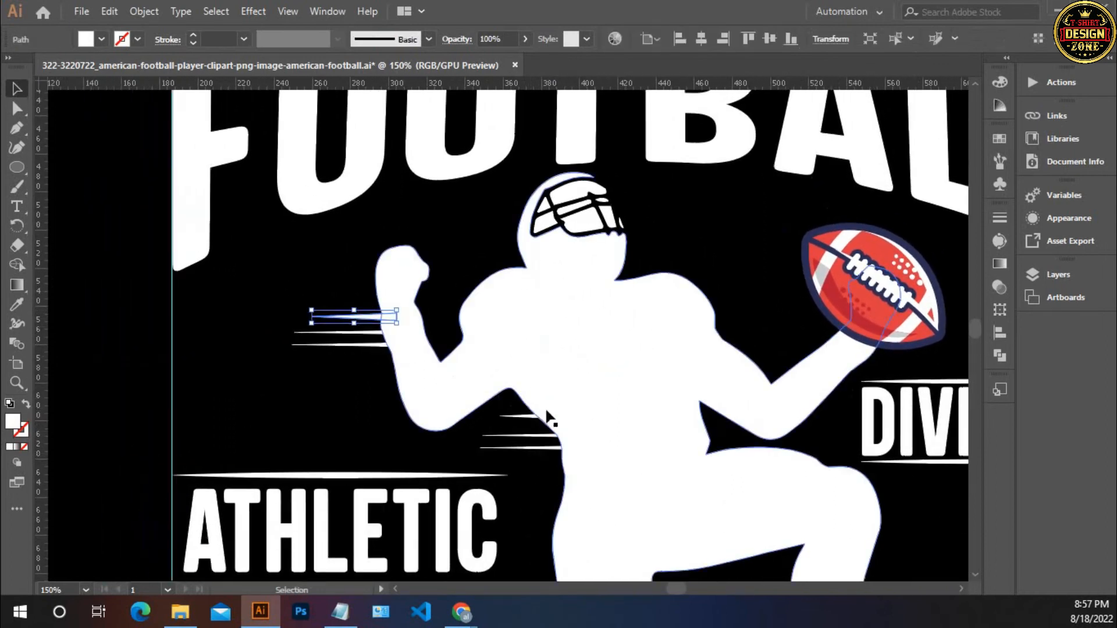
left_click(519, 417)
key("Down")
key("Down")
key("Down")
key("Down")
key("Down")
key("Down")
key("Down")
key("Down")
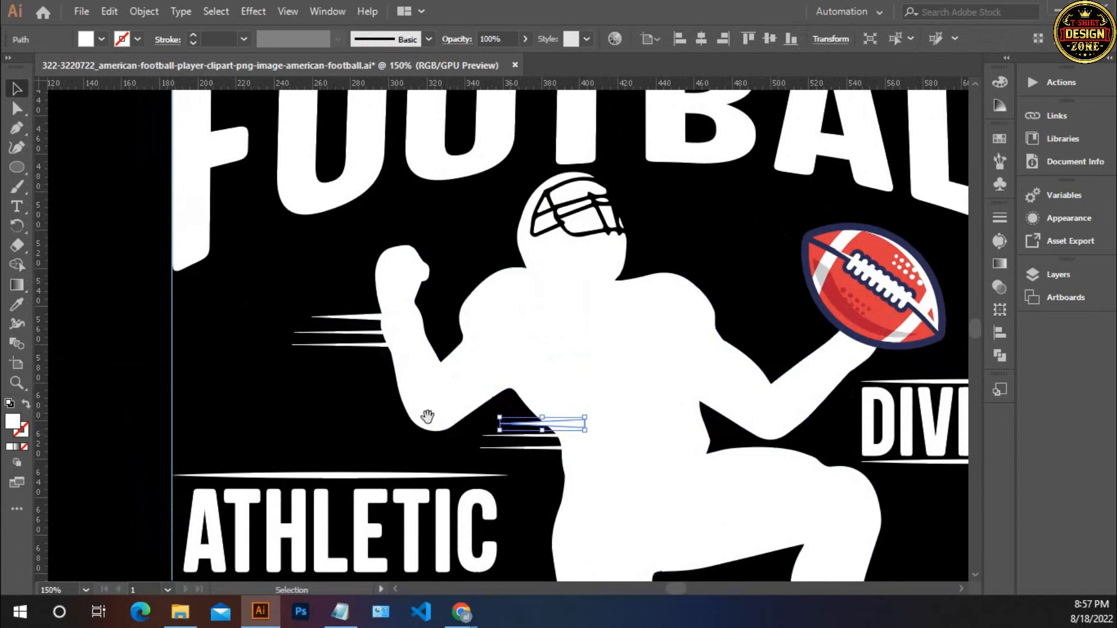
- Duplicate the forearm's three speed lines to the area behind the player's helmet and neck
left_click(303, 305)
left_click_drag(319, 290, 505, 264)
left_click(381, 419)
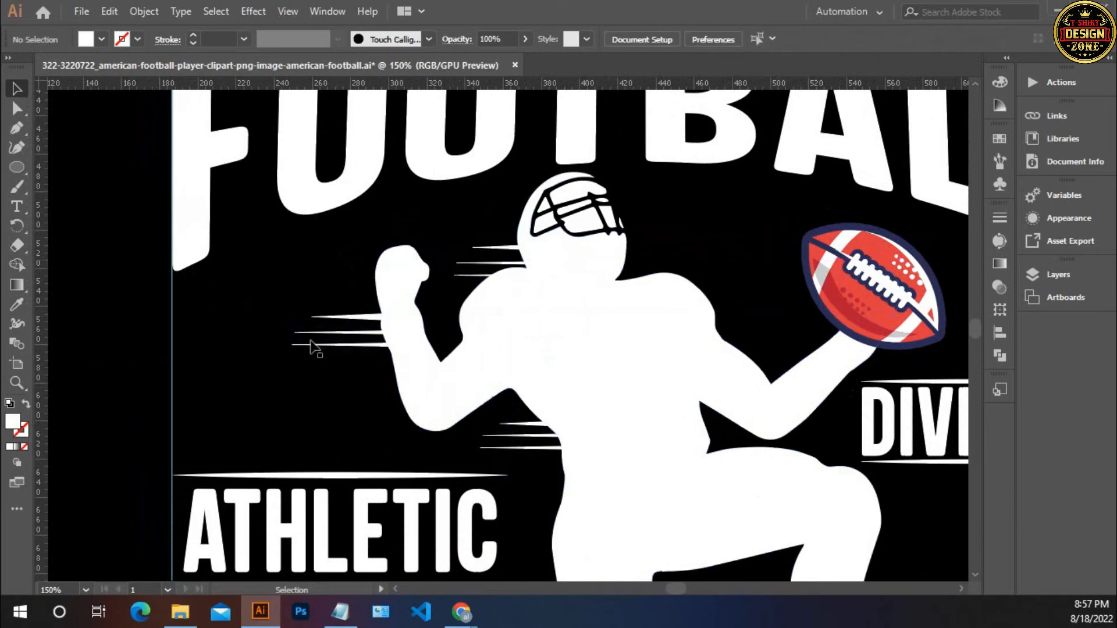
- Group the three sets of speed lines at the forearm, helmet and waist
left_click_drag(342, 371, 344, 374)
left_click_drag(465, 218, 475, 266)
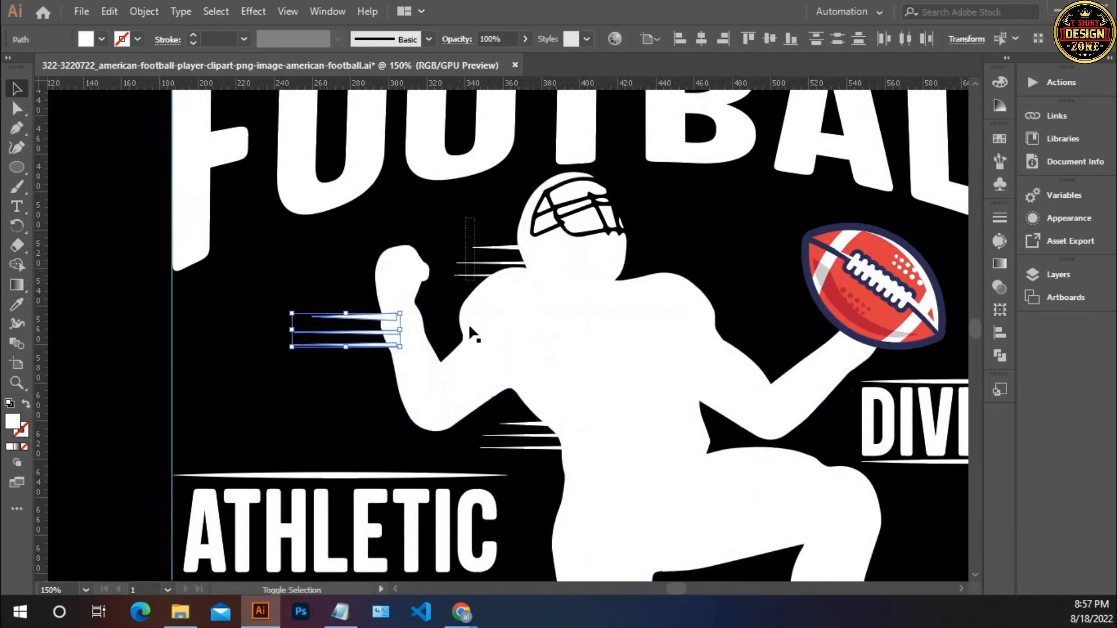
left_click_drag(471, 331, 473, 334)
left_click_drag(495, 411, 505, 455)
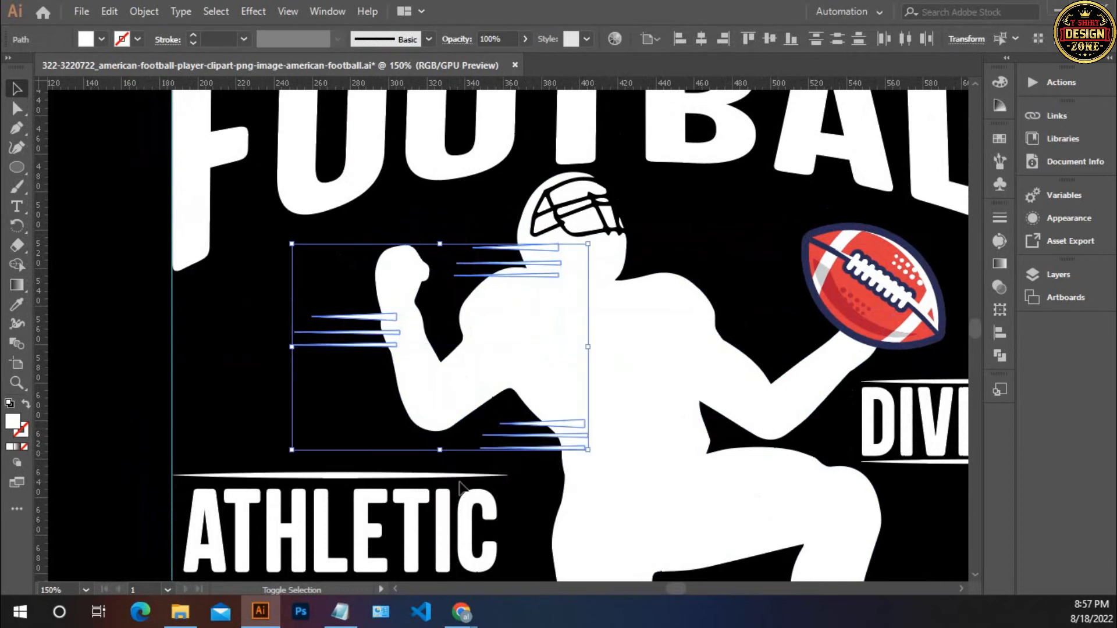
key("ctrl+g")
key("ctrl+shift+a")
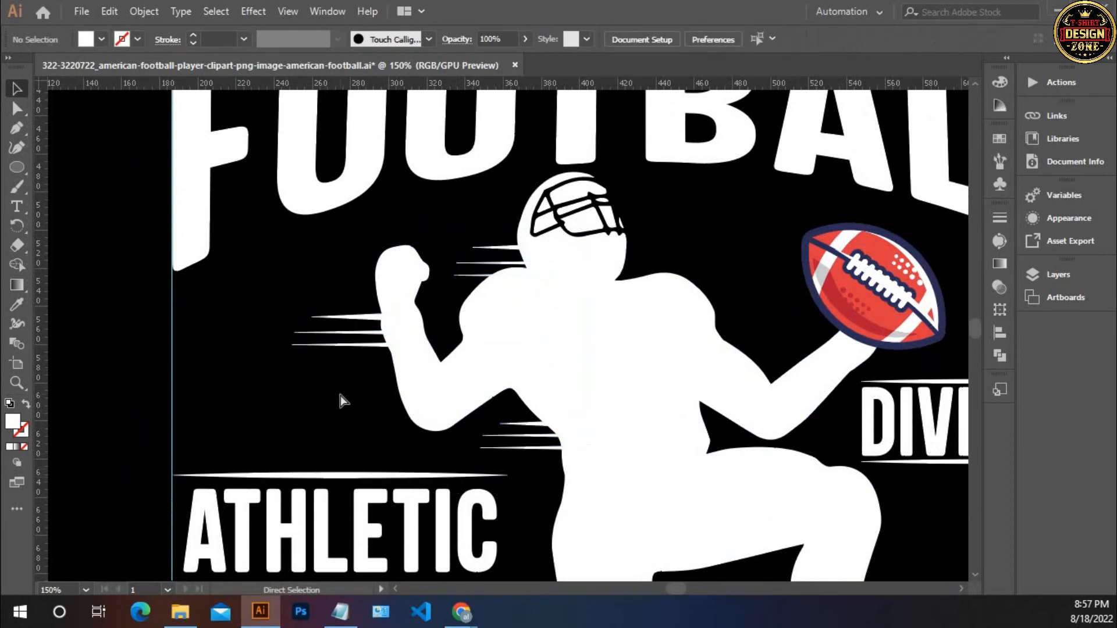
- Copy the brown football from the pasteboard into the space between ATHLETIC and the grass, at a reduced size
key("ctrl+0")
key("ctrl+space")
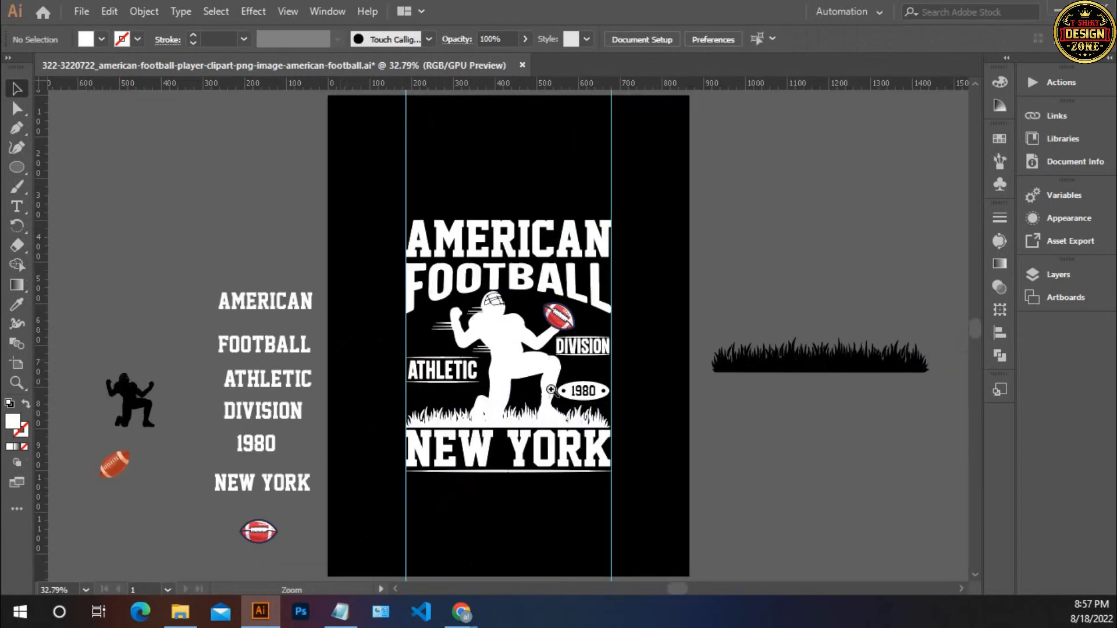
left_click(533, 361)
left_click(495, 331)
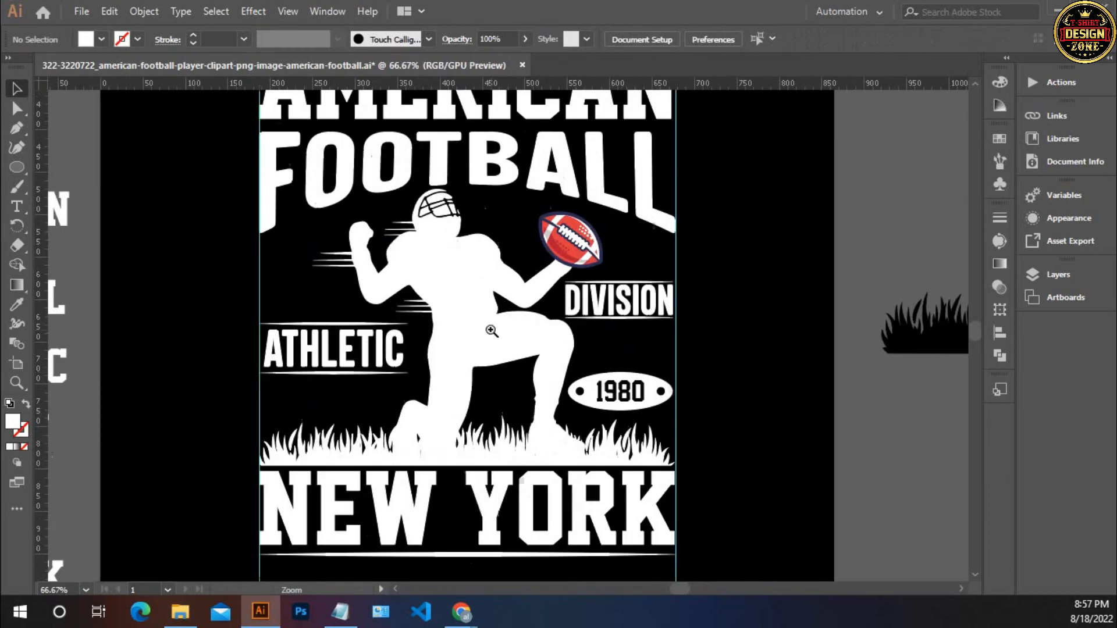
left_click_drag(203, 396, 593, 369)
left_click_drag(457, 414, 521, 396)
left_click_drag(695, 384, 570, 392)
left_click_drag(430, 418, 499, 409)
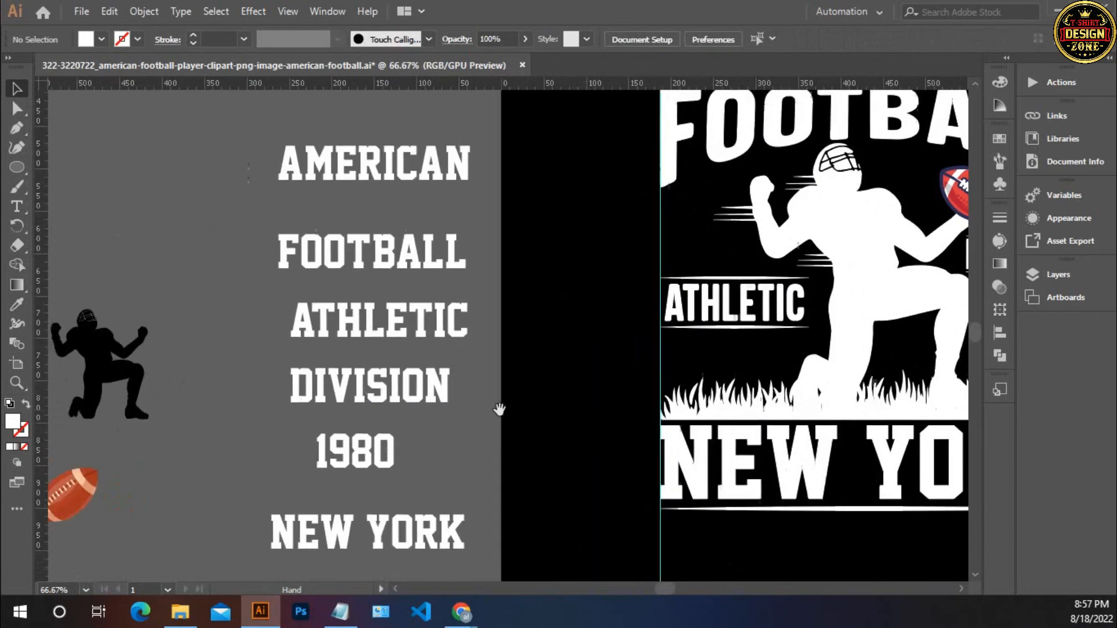
left_click_drag(224, 488, 229, 466)
left_click_drag(87, 471, 504, 412)
left_click_drag(669, 373, 552, 409)
left_click(440, 457)
left_click_drag(359, 448, 590, 374)
left_click(617, 440)
left_click(632, 394)
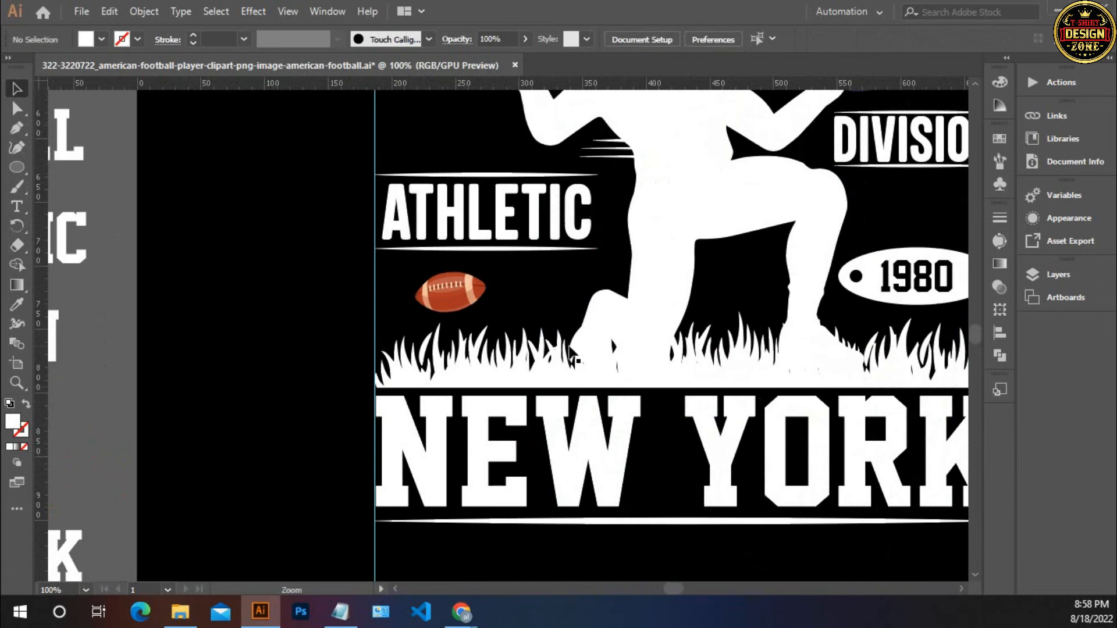
- Rotate the brown football under ATHLETIC until it lies level and enlarge it slightly
left_click(573, 347)
left_click(329, 279)
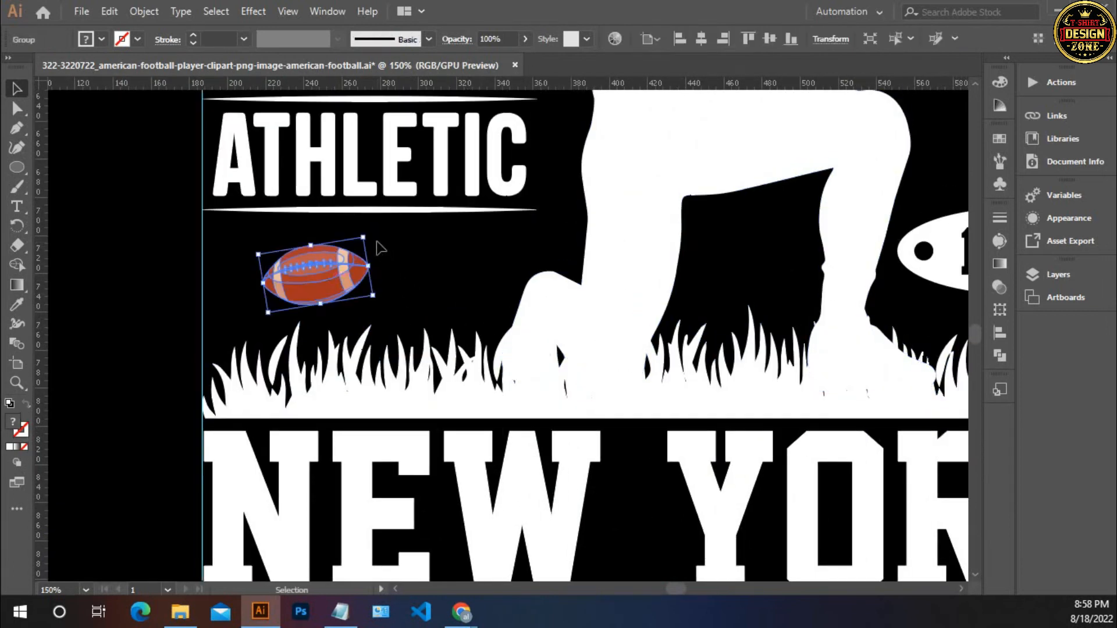
left_click_drag(369, 235, 418, 283)
left_click(417, 283)
left_click_drag(346, 272, 347, 270)
left_click(432, 251)
- Duplicate the brown football into the space above ATHLETIC and make the copy slightly smaller
left_click_drag(430, 190, 488, 498)
left_click_drag(383, 569, 430, 362)
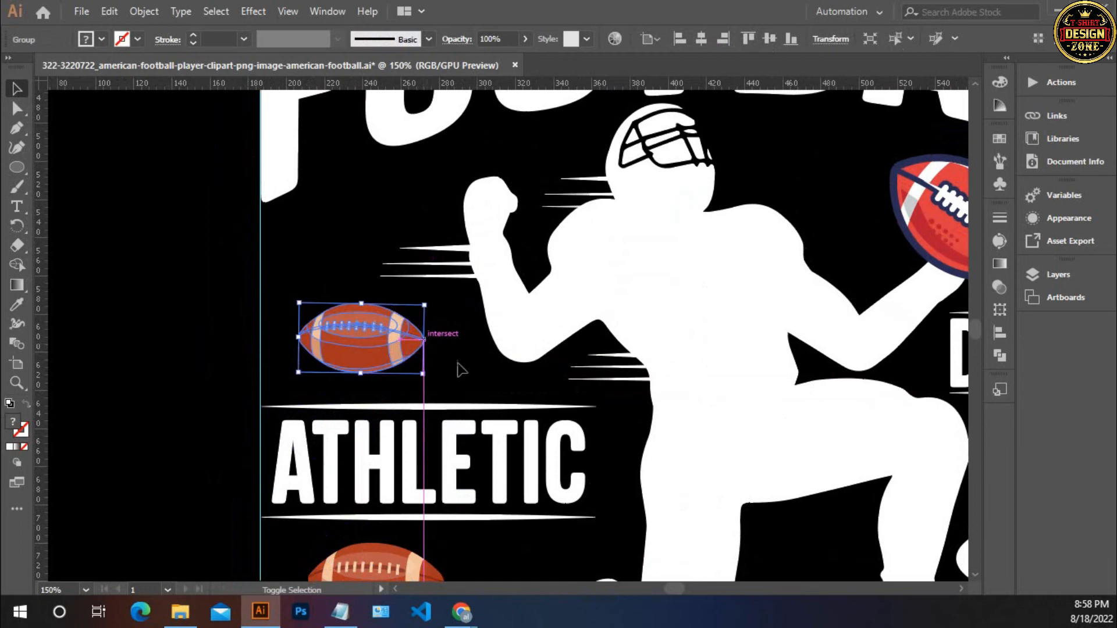
left_click(425, 360)
- Scale down the brown football below ATHLETIC and settle it between the text and the grass
scroll(425, 360, "down", 3)
left_click(433, 483)
left_click_drag(438, 460, 479, 456)
left_click(480, 456)
- Duplicate the brown football from below ATHLETIC into the gap between DIVISION and the 1980 badge
key("ctrl+0")
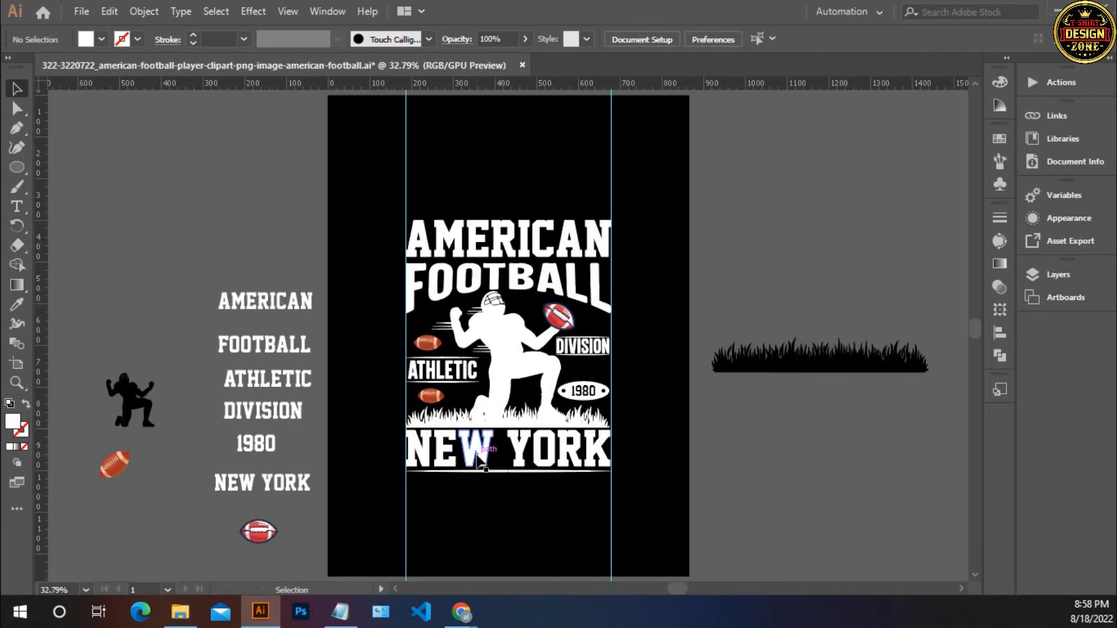
key("z")
left_click(536, 337)
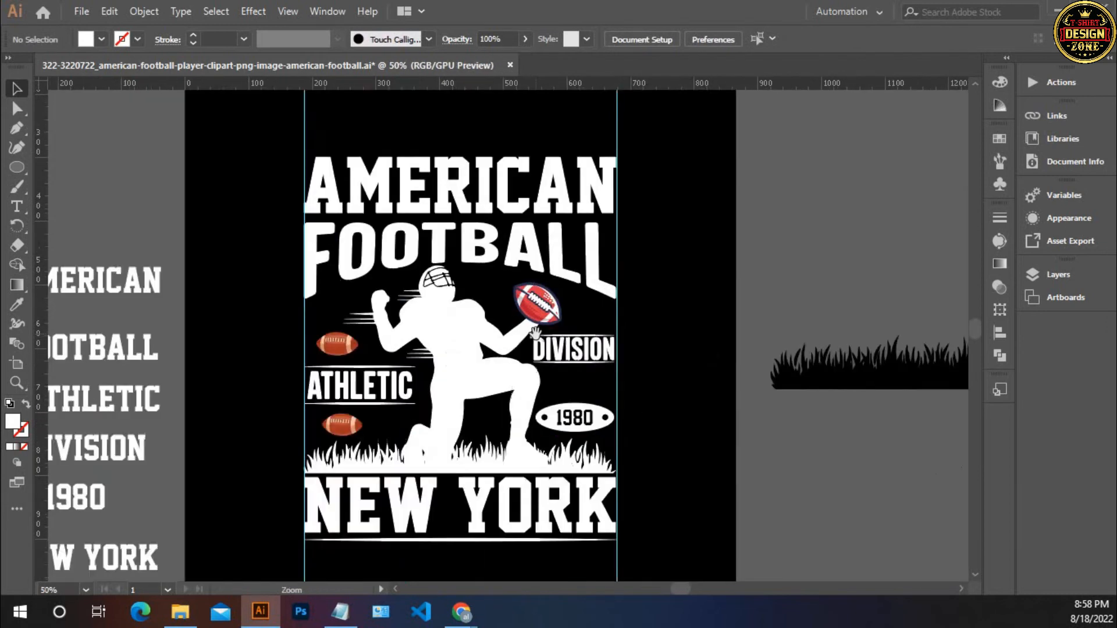
left_click(537, 336)
left_click_drag(538, 322, 571, 156)
left_click_drag(617, 267, 636, 430)
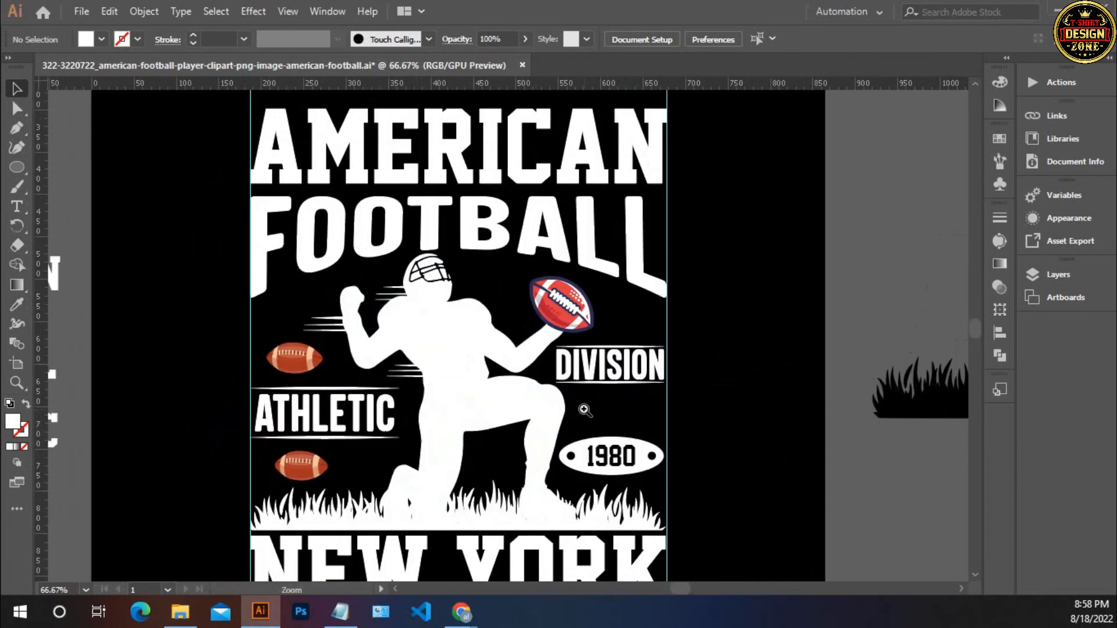
left_click(584, 411)
key("v")
left_click_drag(160, 434, 662, 326)
left_click(746, 363)
- Recolour the arched FOOTBALL lettering with the red sampled from the ball in the player's hand
left_click_drag(618, 267, 652, 384)
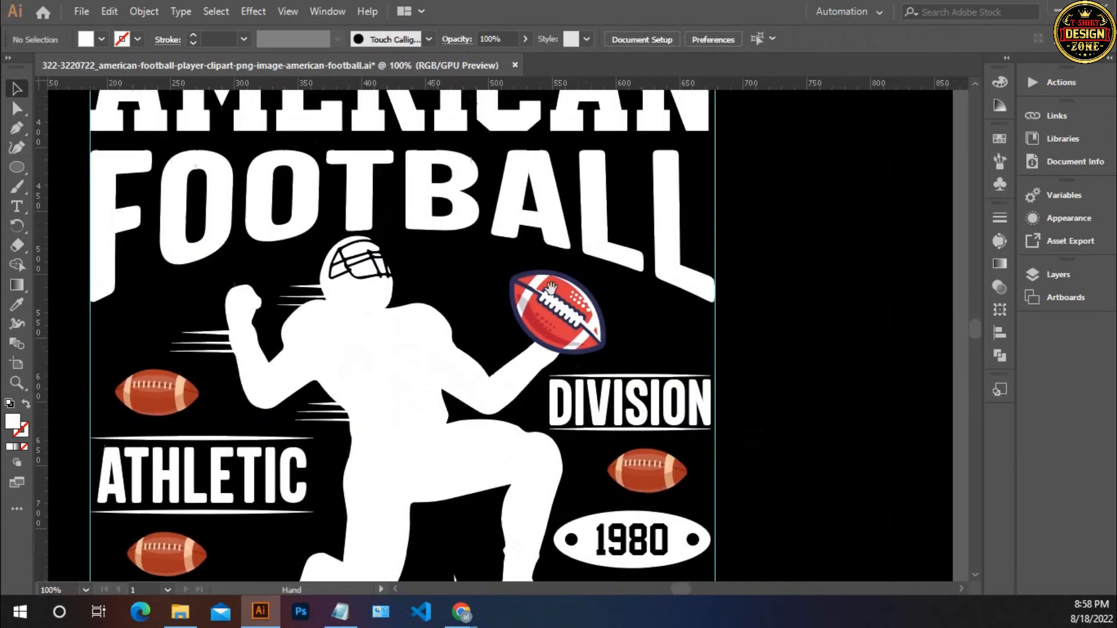
mouse_move(556, 226)
left_mouse_down()
mouse_move(568, 279)
mouse_move(547, 234)
left_mouse_up()
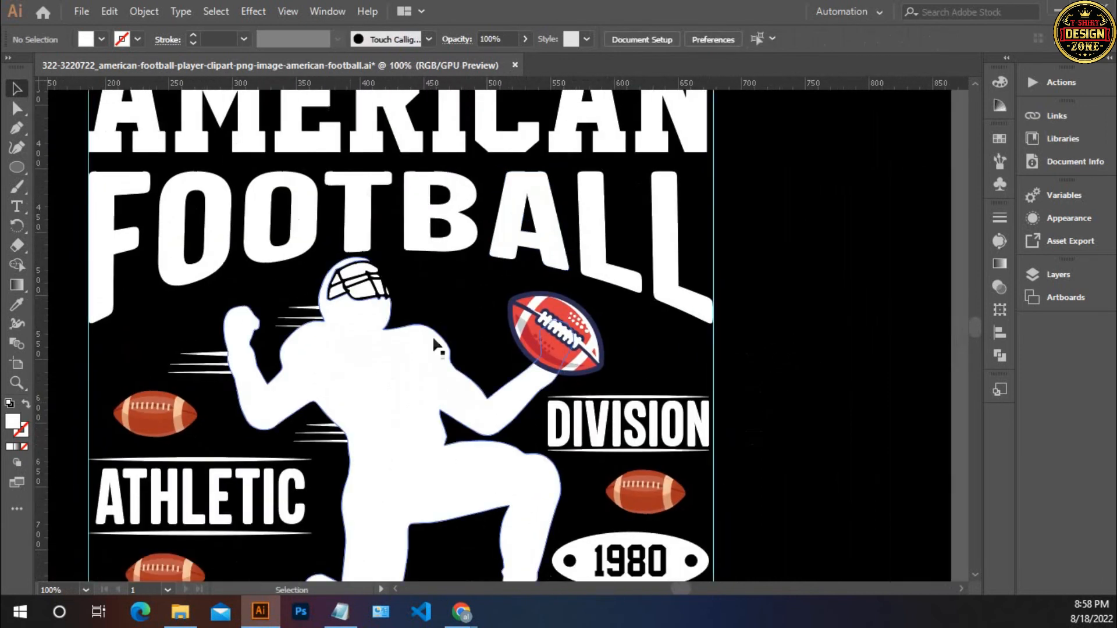
left_click_drag(431, 335, 445, 361)
left_click(423, 208)
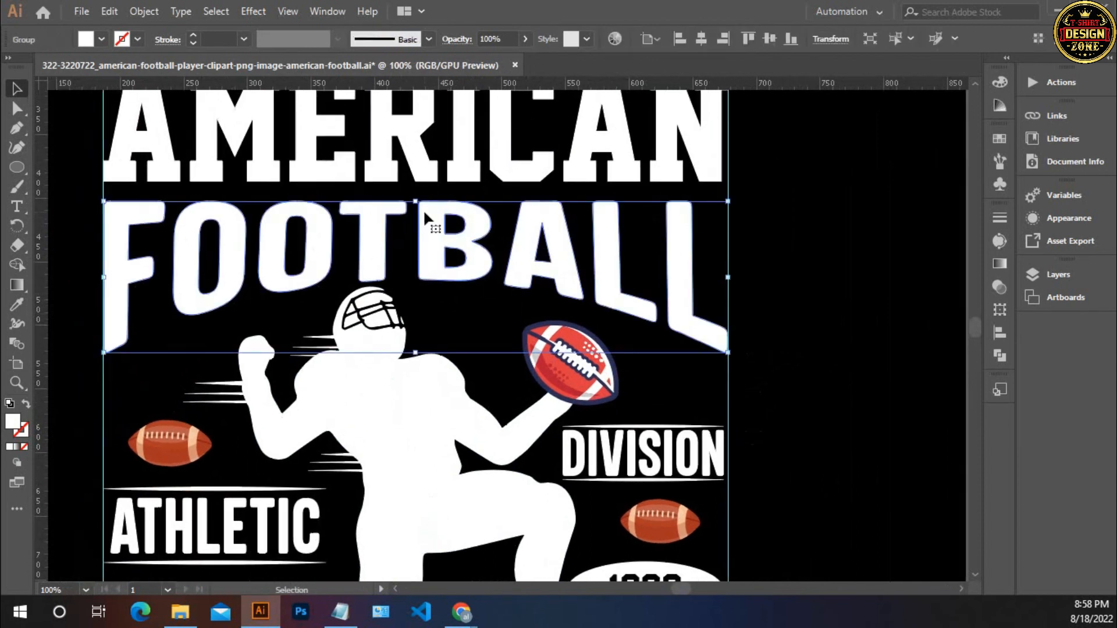
key("i")
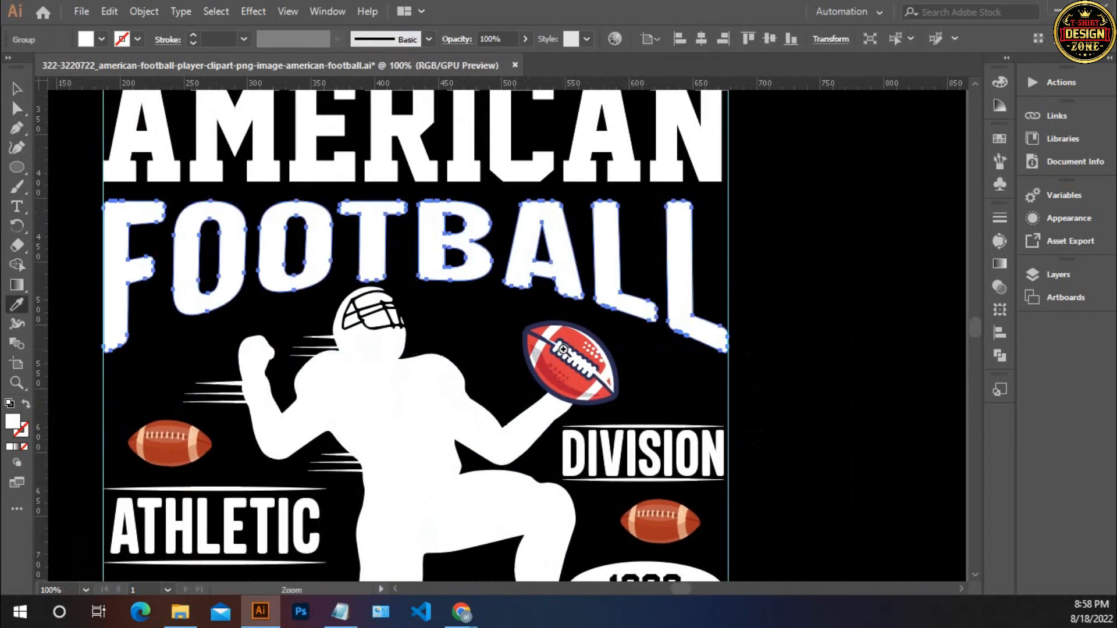
left_click(605, 366, "ctrl")
left_click(446, 303, "ctrl")
left_click(442, 304)
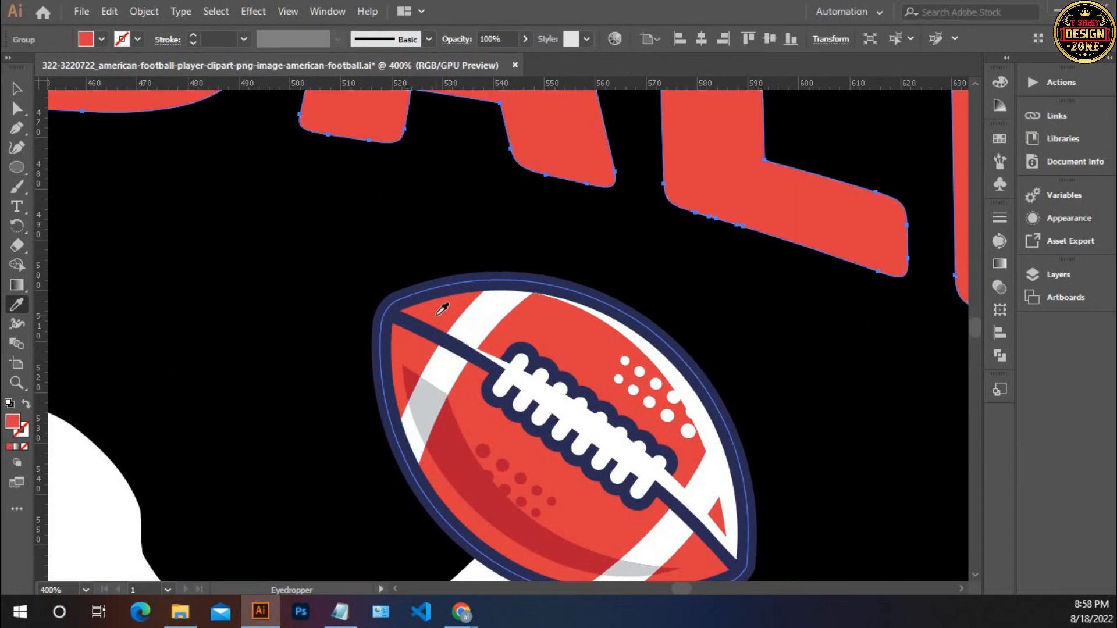
left_click(20, 84)
left_click(119, 203)
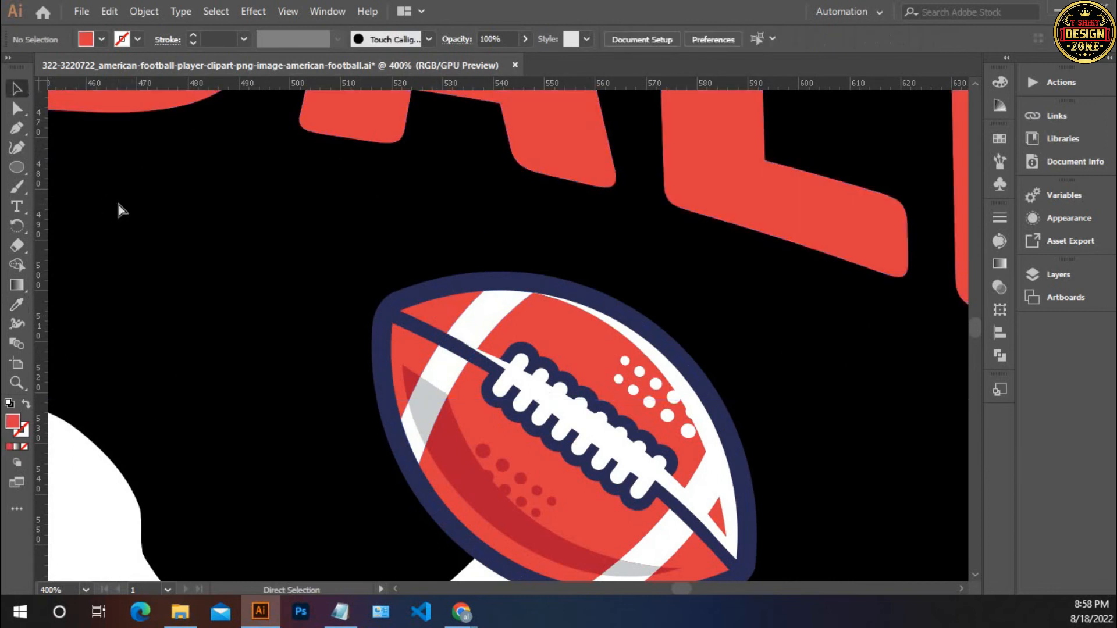
- Recolour the NEW YORK lettering with the red sampled from the FOOTBALL text
key("ctrl+0")
left_click(477, 321, "ctrl")
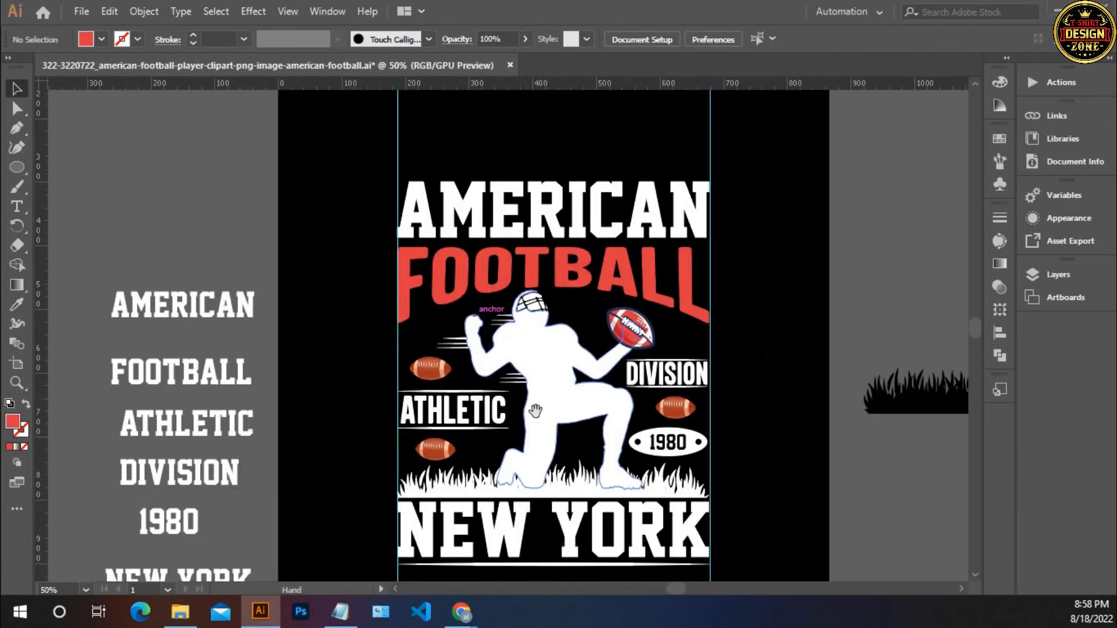
left_click_drag(530, 402, 495, 333)
left_click(543, 477)
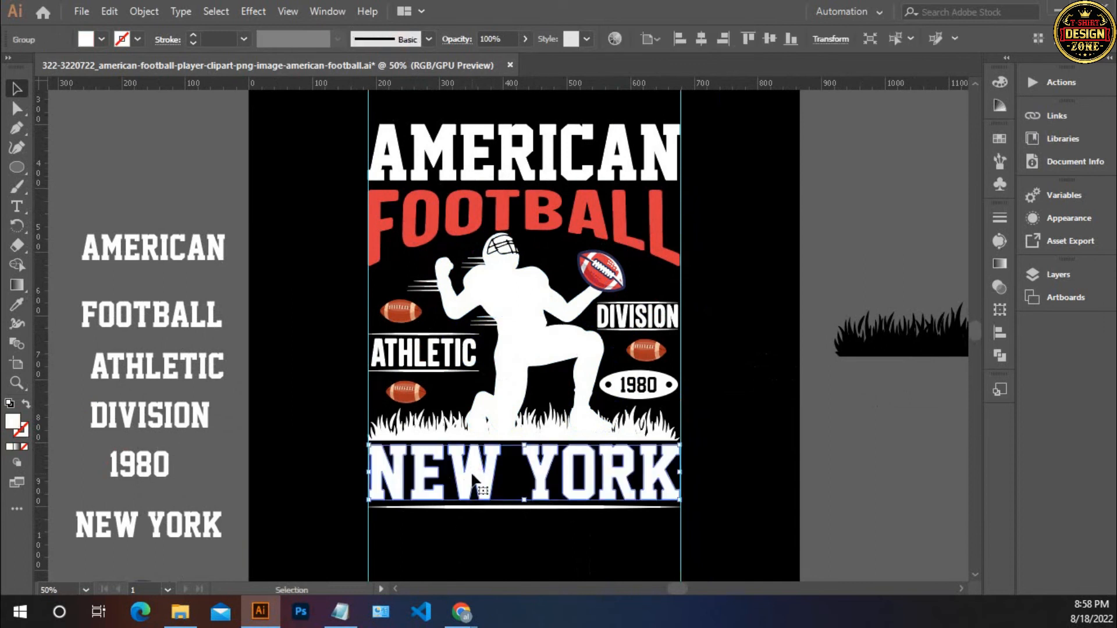
key("i")
left_click(379, 229)
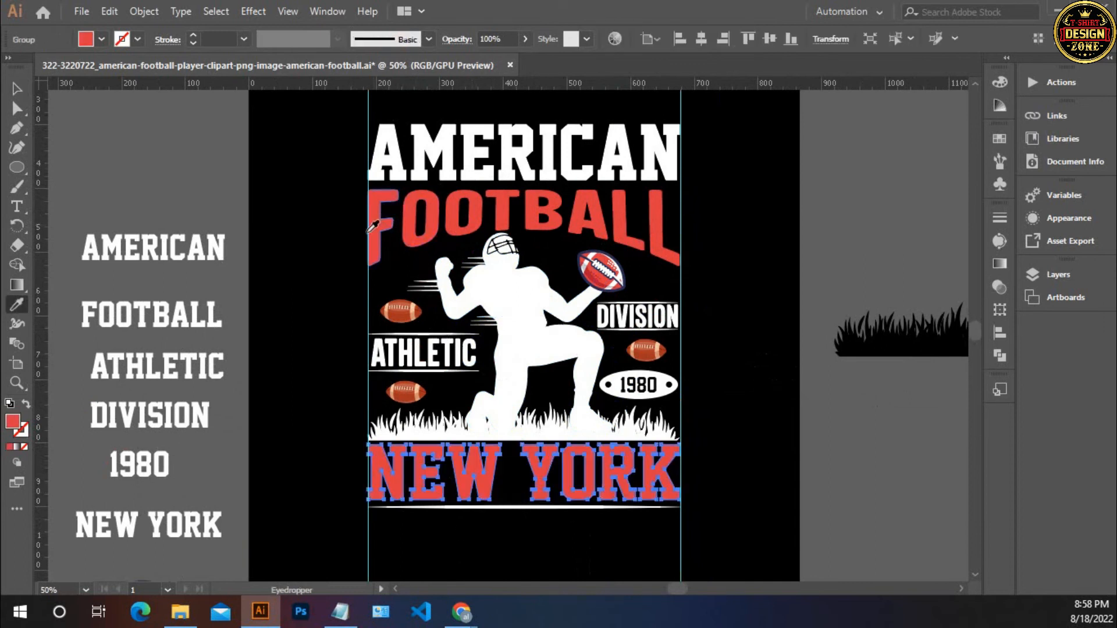
left_click(19, 89)
left_click(167, 169)
left_click_drag(753, 419, 666, 416)
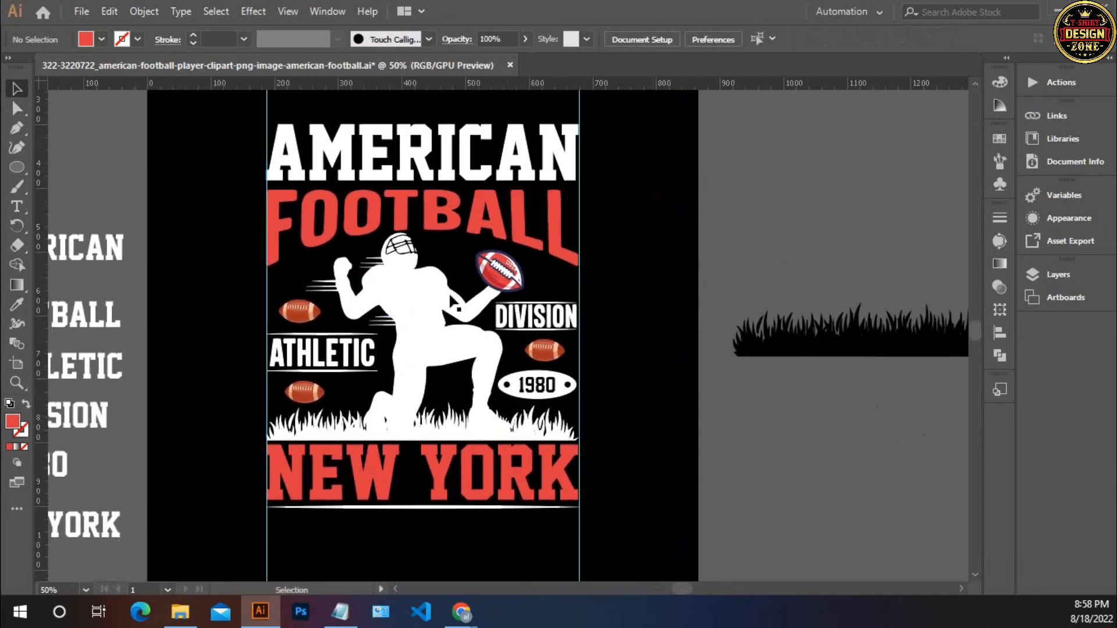
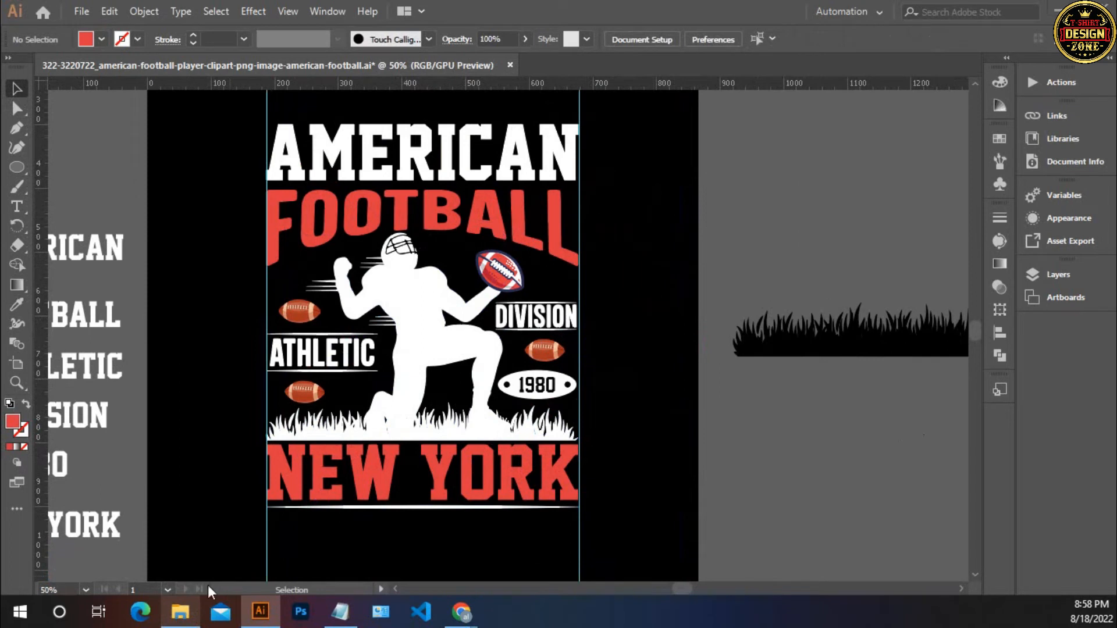
- Switch to File Explorer and pick the dot raster image in T shirt mackup > Design & logo > Grunge on drive E
left_click(181, 611)
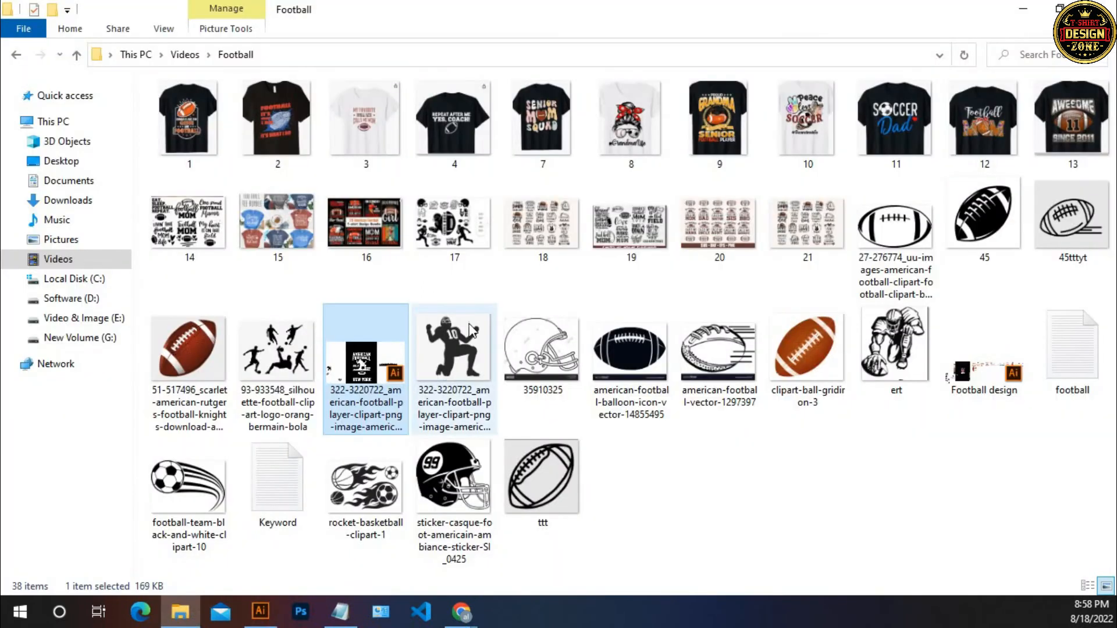
left_click(88, 318)
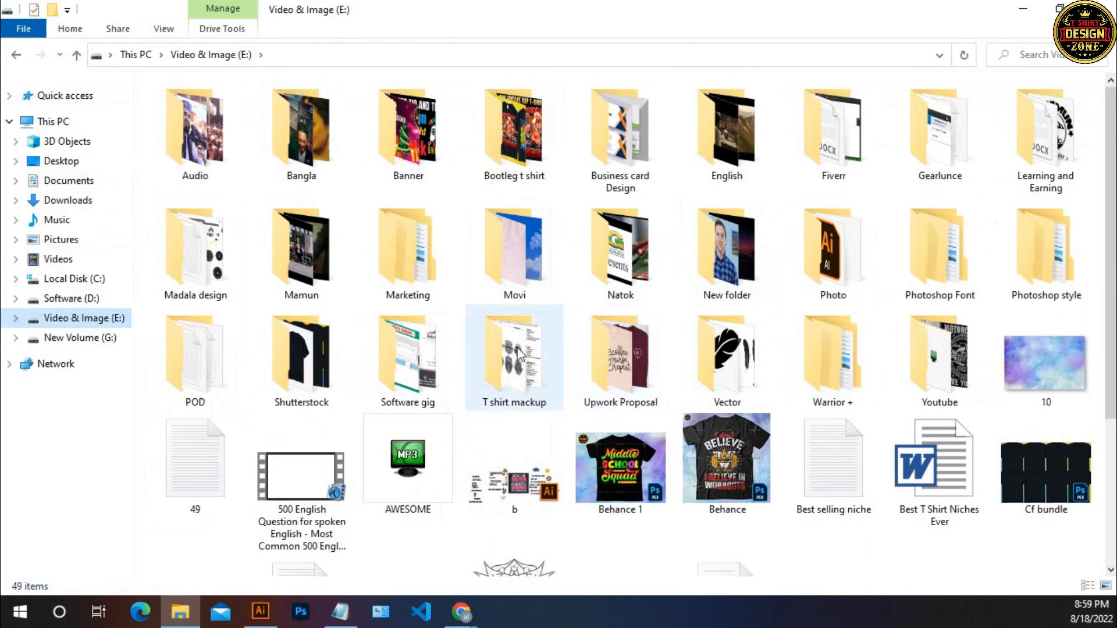
double_click(519, 354)
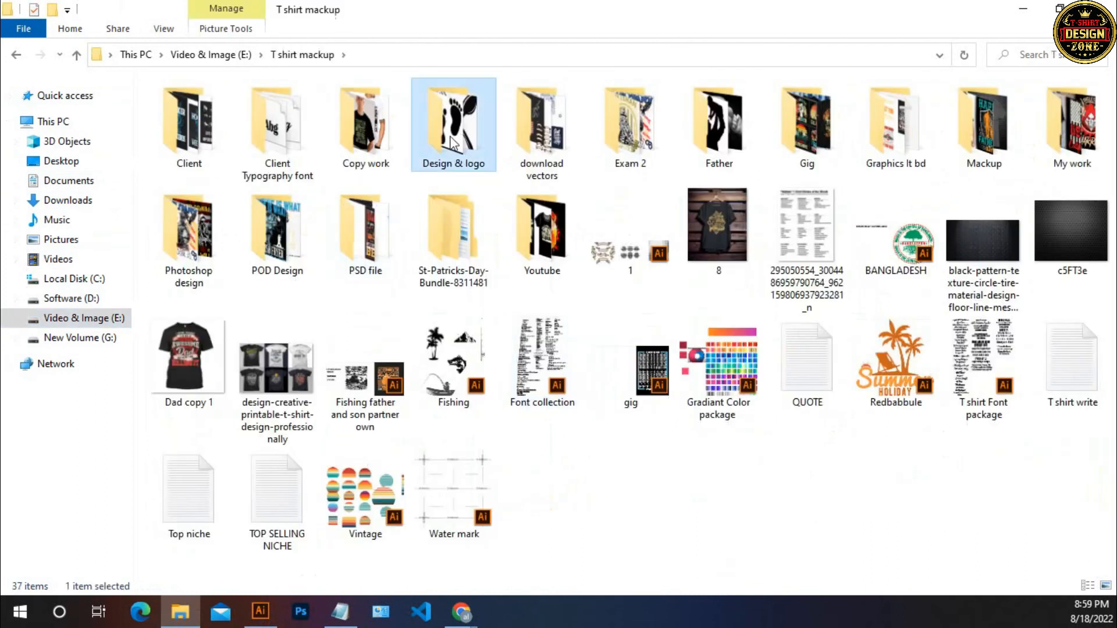
double_click(454, 116)
double_click(605, 243)
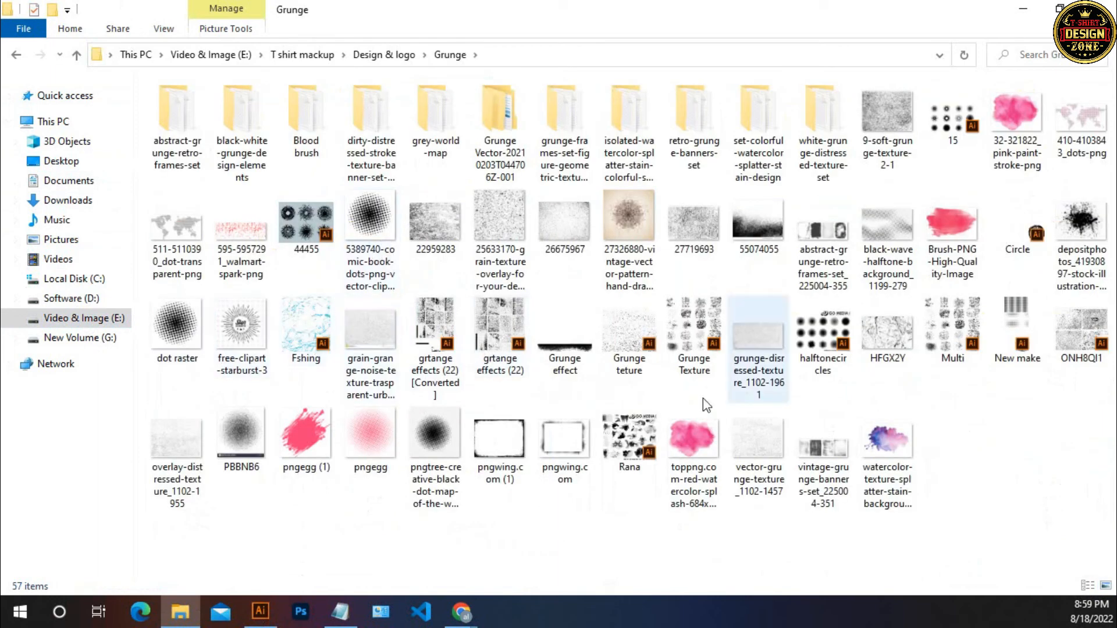
left_click(186, 338)
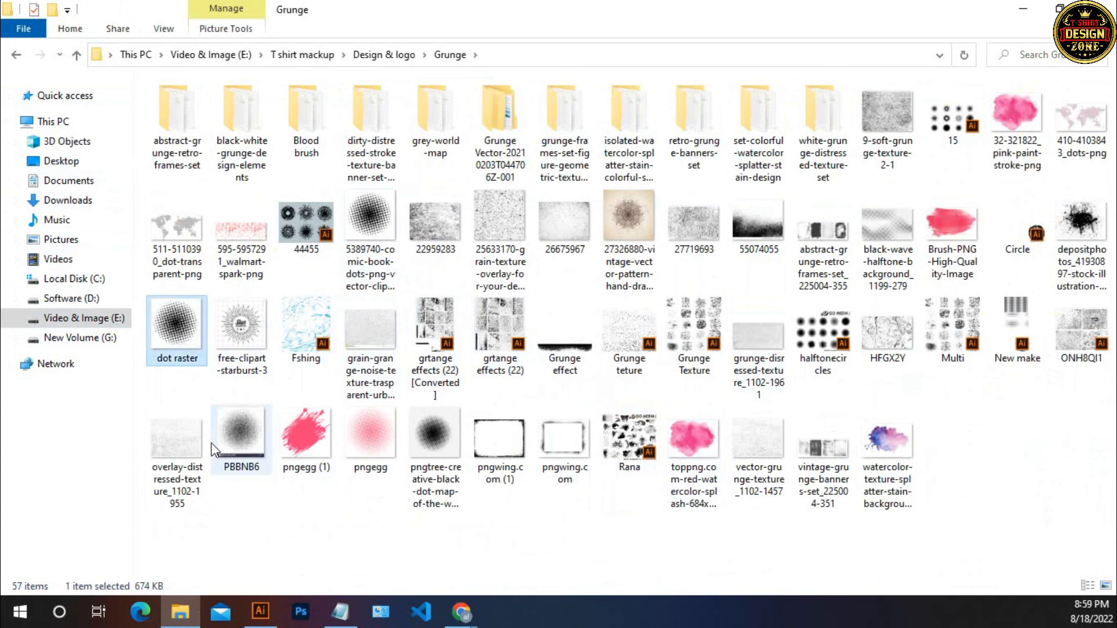
- Return to Illustrator and paste the dot raster image beside the artboard, below the spare black grass
left_click(260, 611)
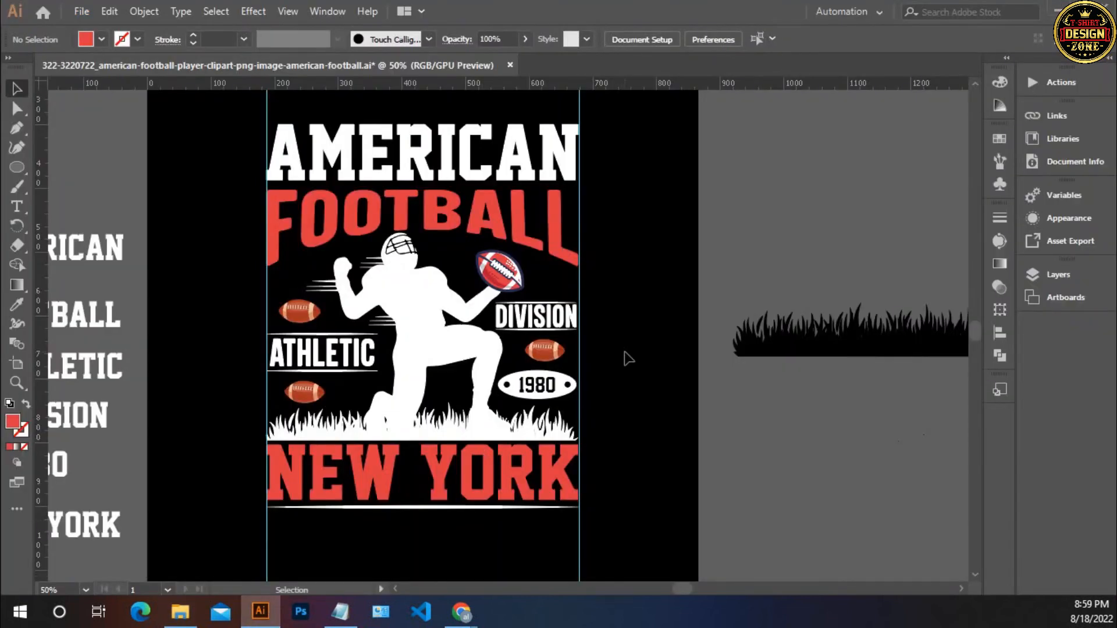
left_click_drag(748, 347, 561, 295)
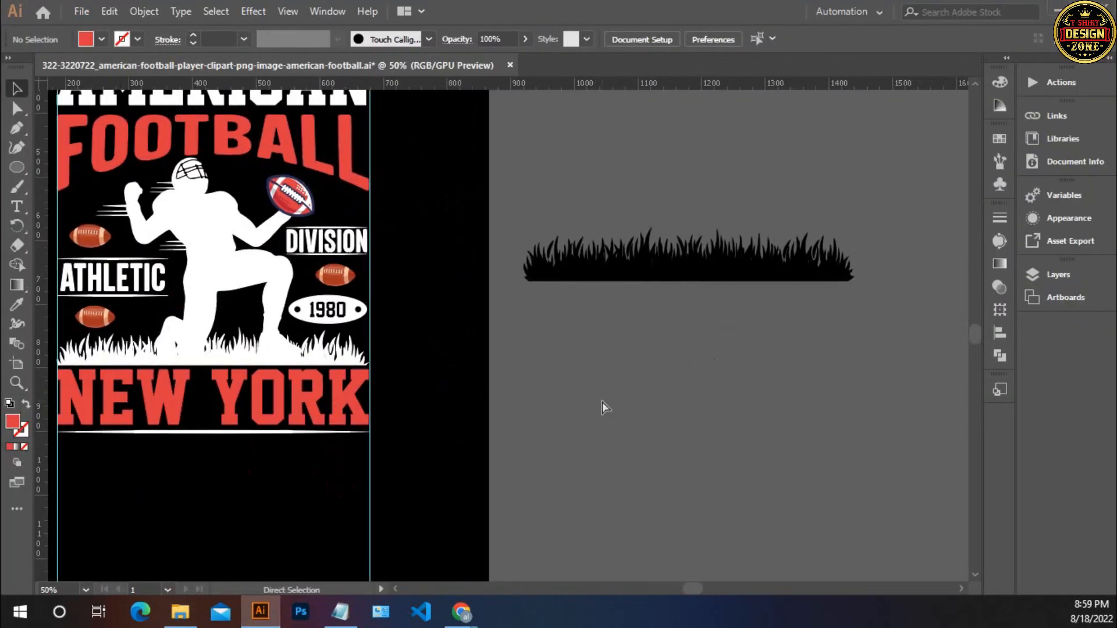
key("ctrl+v")
left_click_drag(557, 354, 679, 420)
left_click_drag(805, 383, 760, 277)
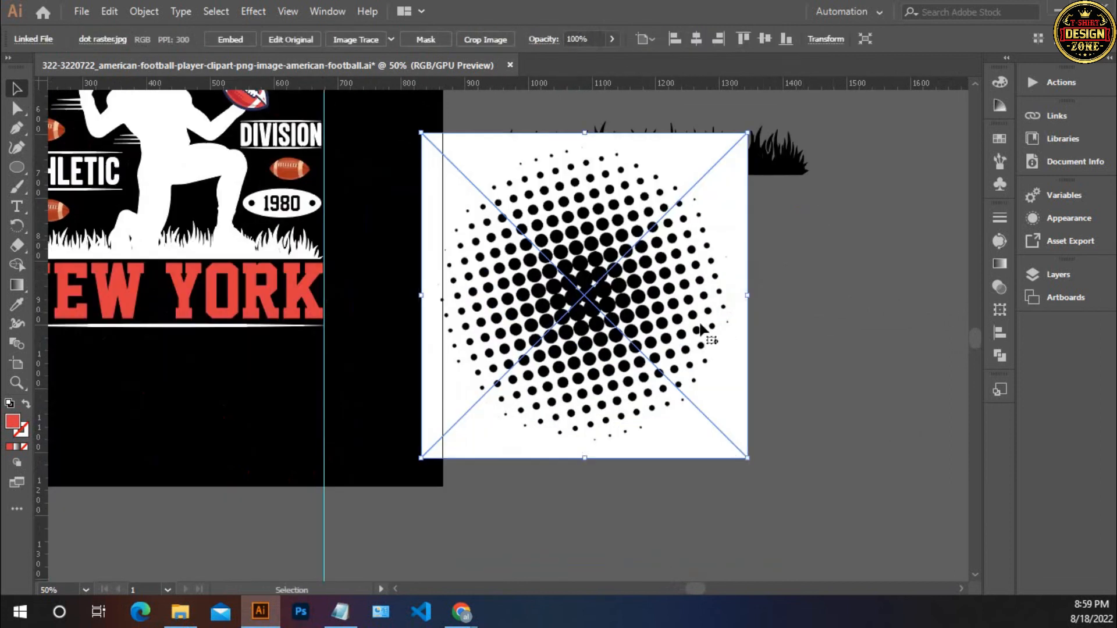
- Image-trace the dot raster picture in black and white with Ignore White on, and expand the tracing's object and fill
left_click(1001, 241)
left_click(785, 453)
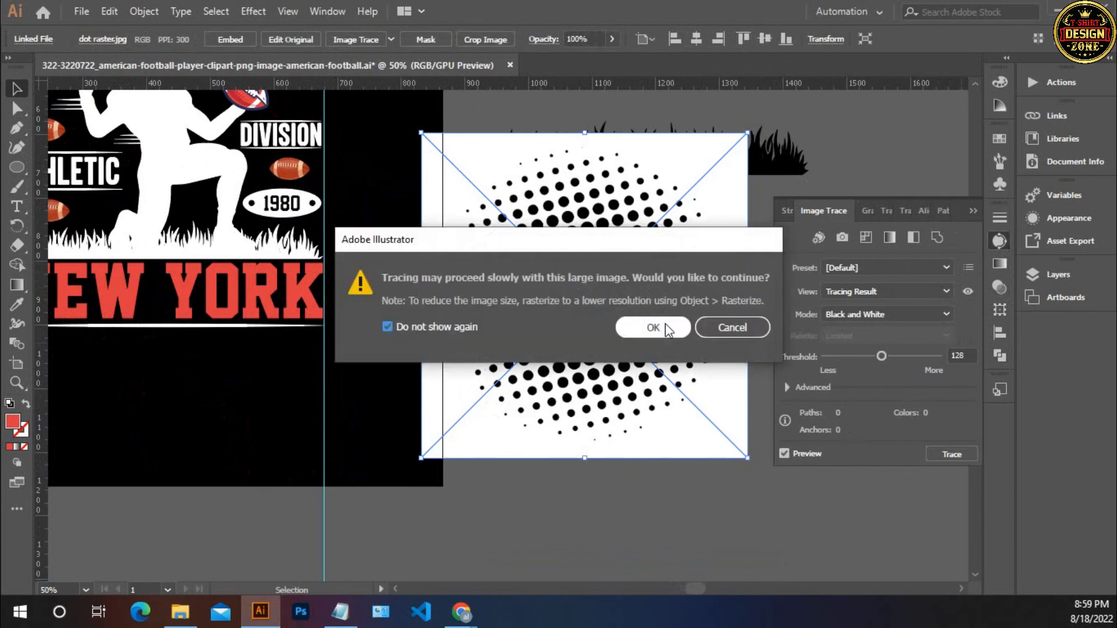
left_click(666, 327)
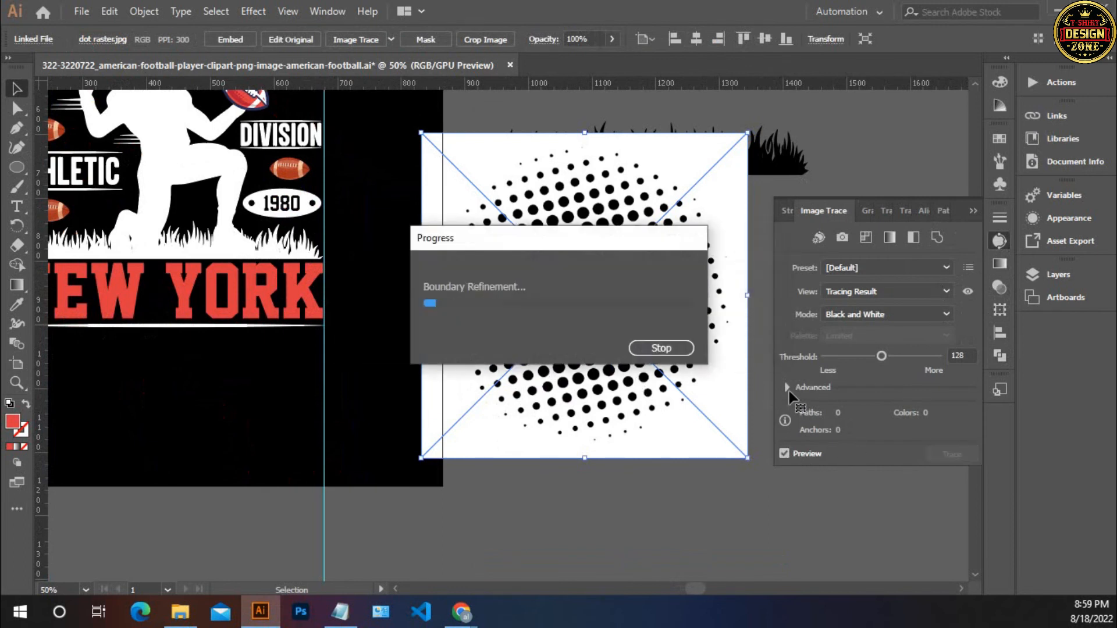
left_click(788, 389)
left_click(826, 513)
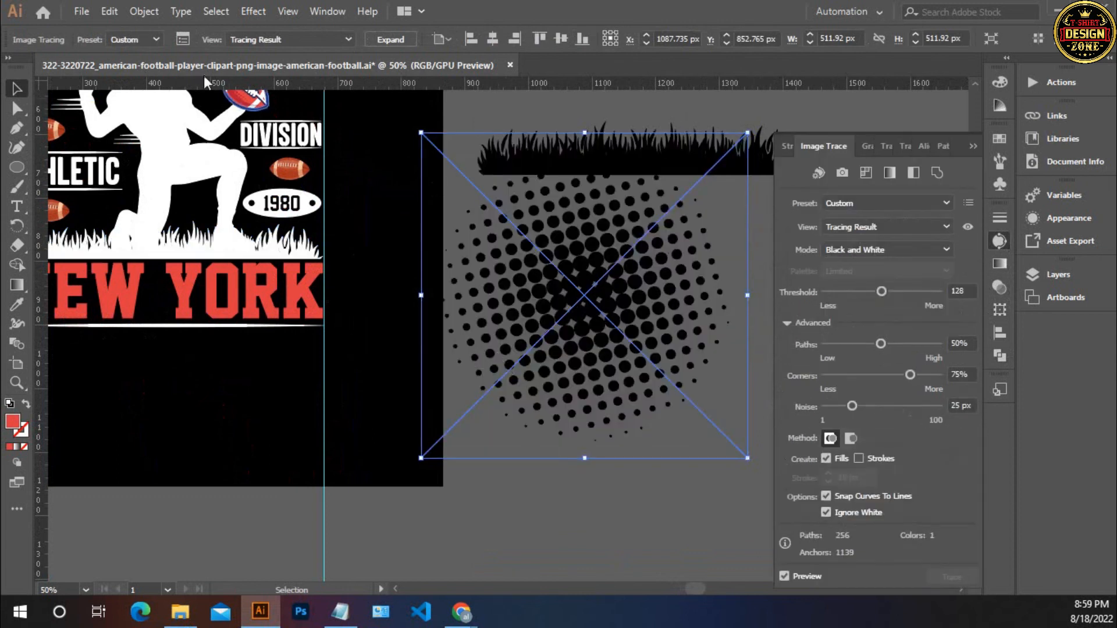
left_click(144, 11)
left_click(209, 198)
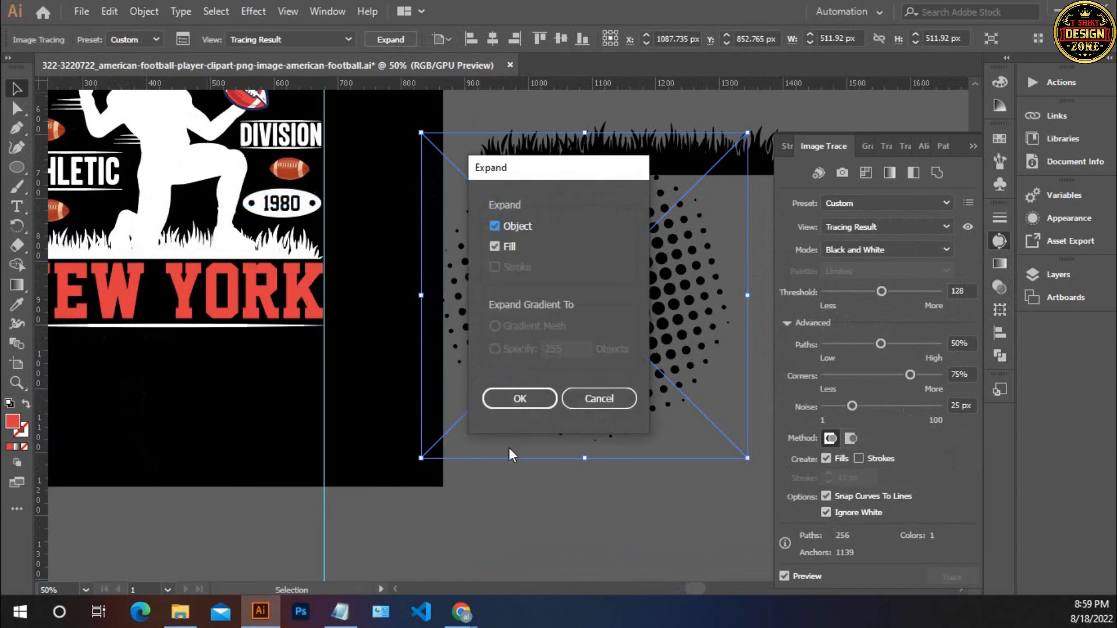
left_click(511, 400)
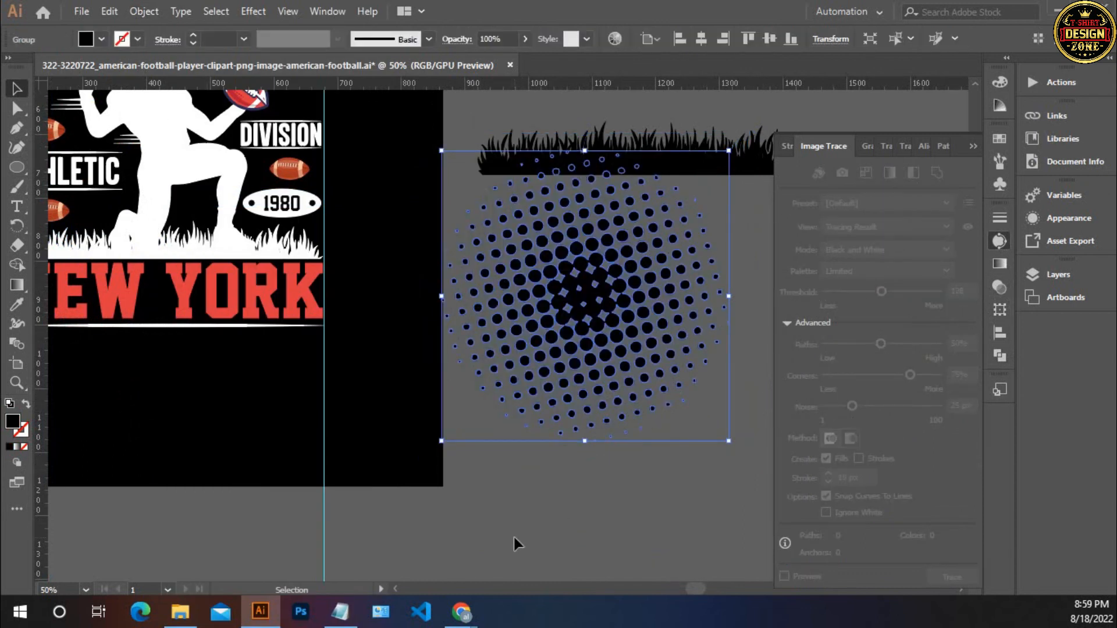
- Move the traced halftone dots into the centre of the shirt design, behind the player and lettering
key("ctrl+0")
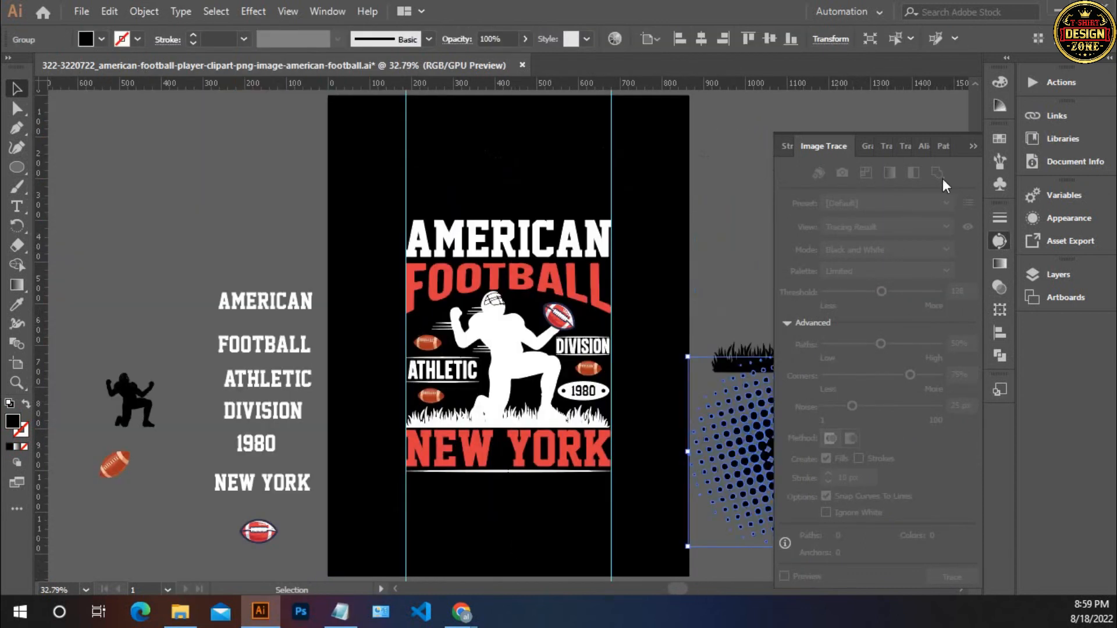
left_click(972, 140)
key("a")
key("Delete")
key("v")
left_click_drag(361, 224, 606, 550)
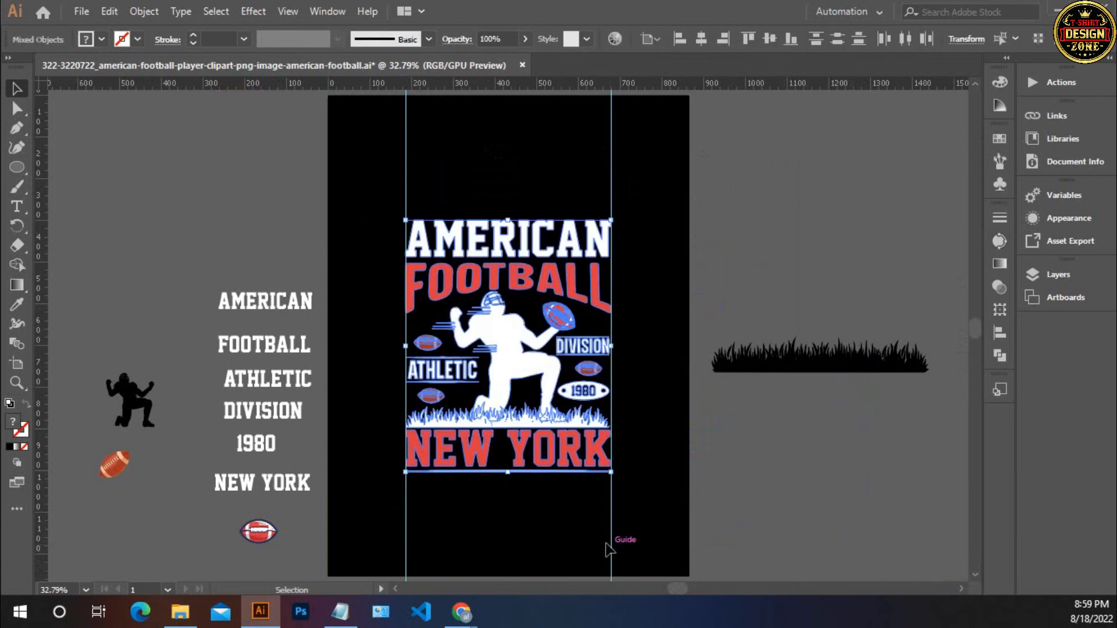
key("ctrl+z")
left_click_drag(840, 360, 566, 243)
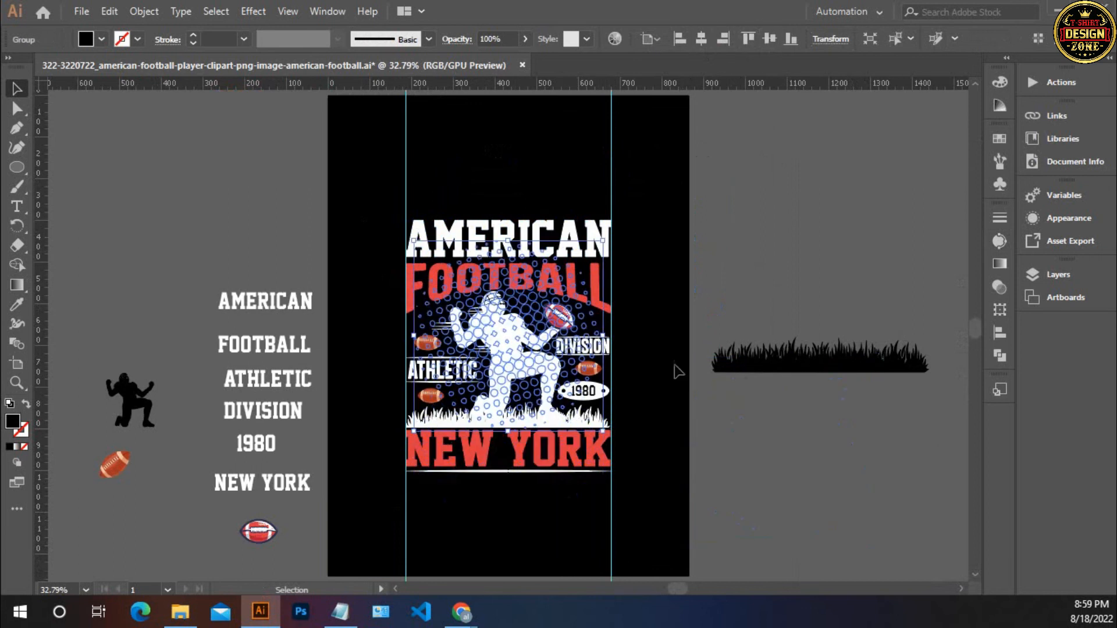
- Recolour the halftone dots with the red sampled from the NEW YORK lettering
key("i")
left_click(635, 400)
left_click(486, 452)
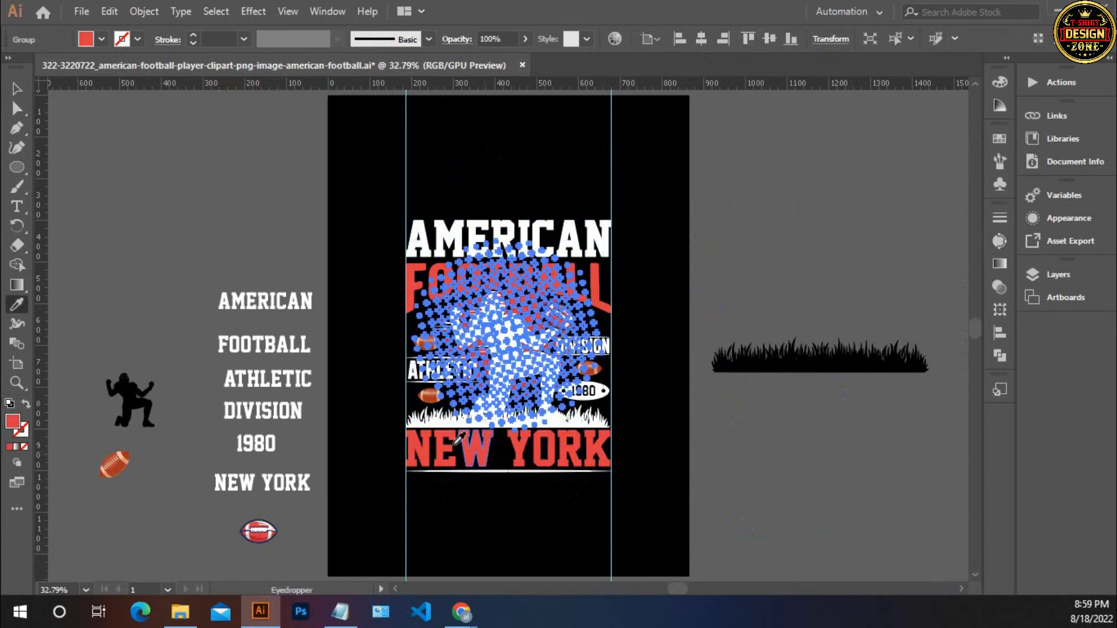
left_click(17, 89)
key("ctrl+shift+a")
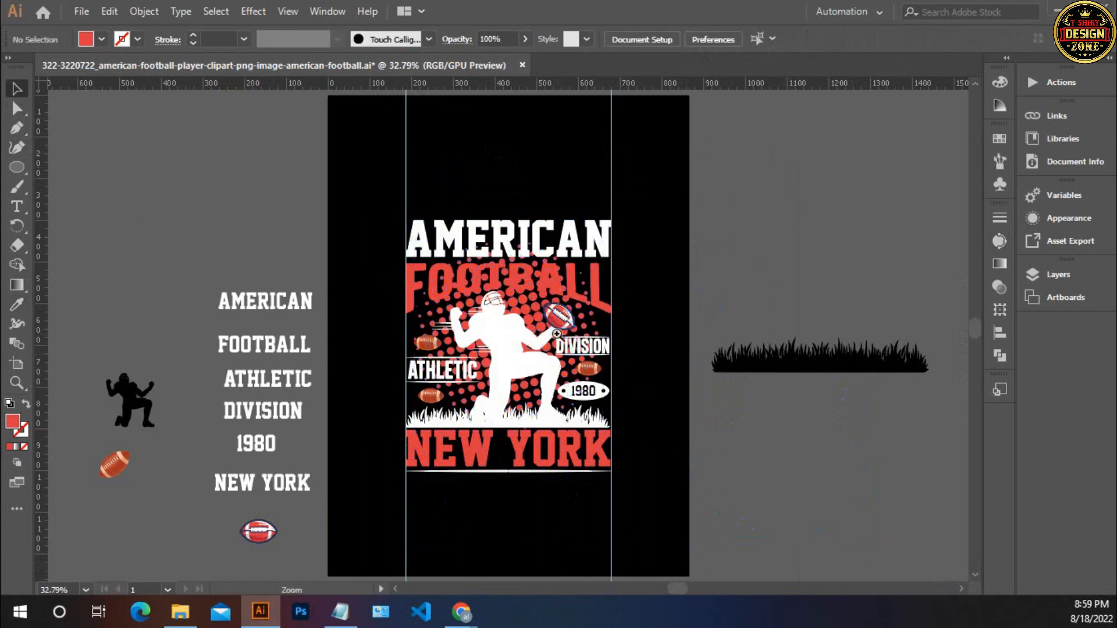
- Shift the red halftone dots slightly downward behind the player
scroll(633, 345, "up", 3)
left_click_drag(556, 341, 531, 322)
left_click(425, 286)
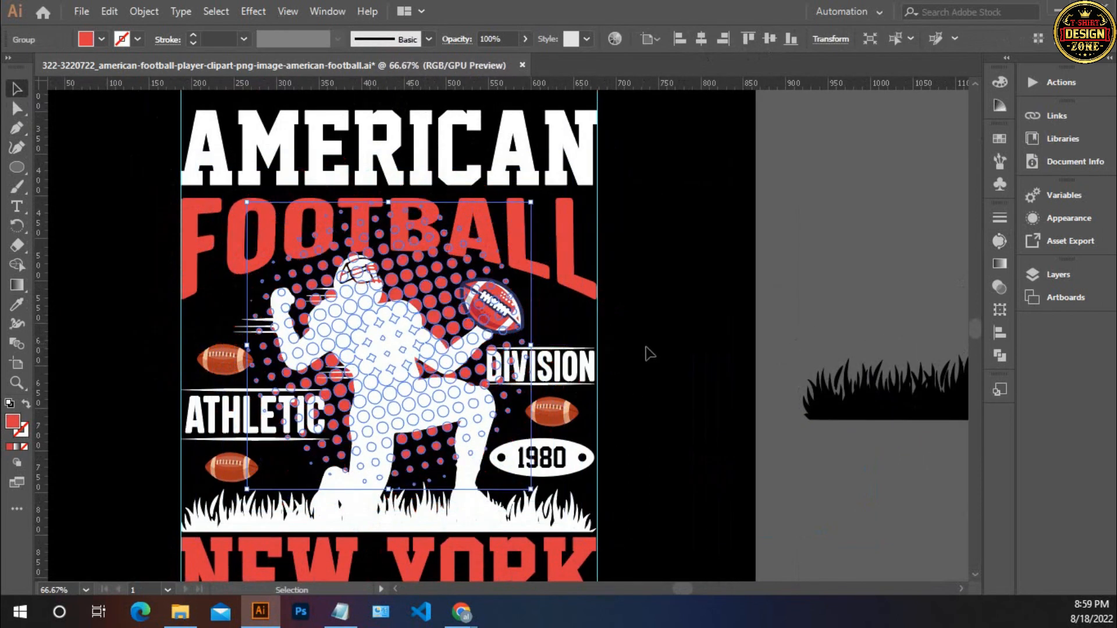
left_click(646, 351)
left_click(325, 381)
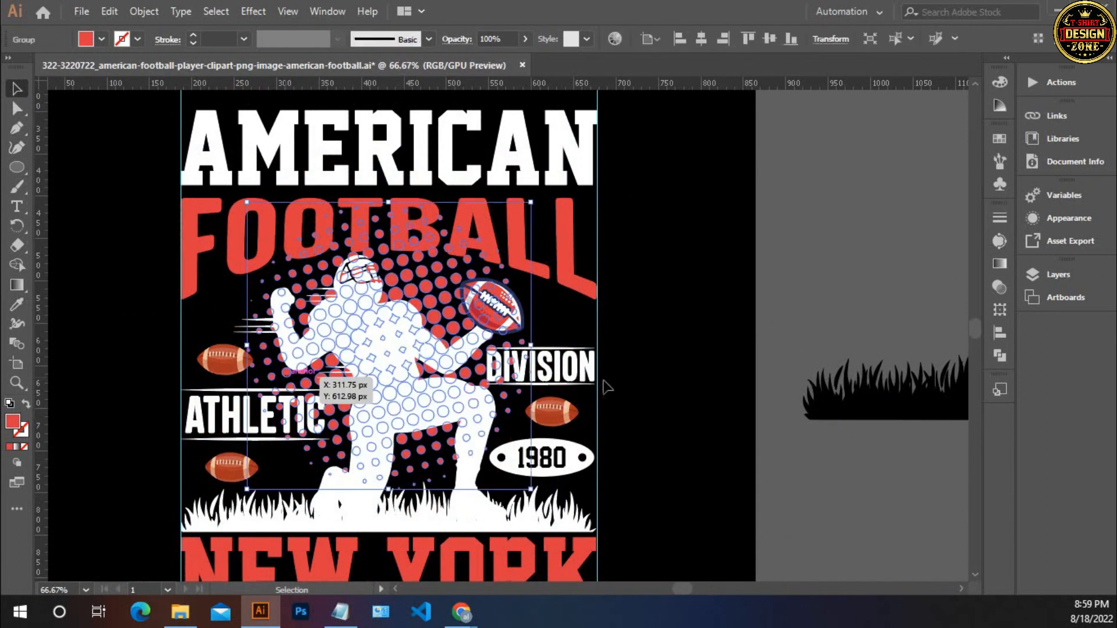
left_click(702, 344)
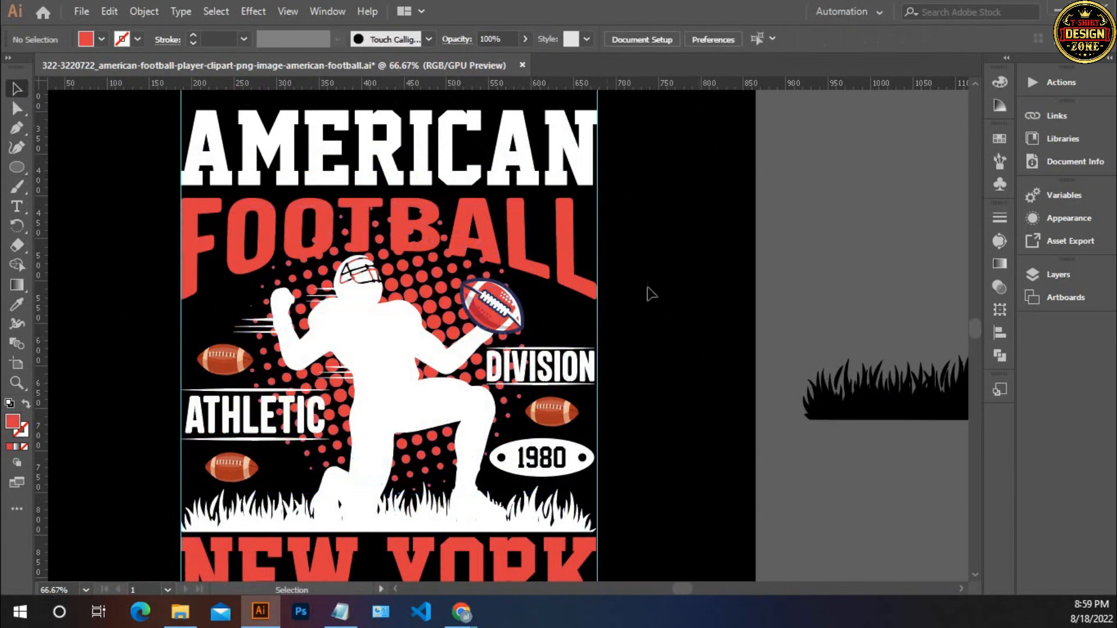
- Lower the opacity of the red halftone dots behind the player to 33%
left_click(484, 274)
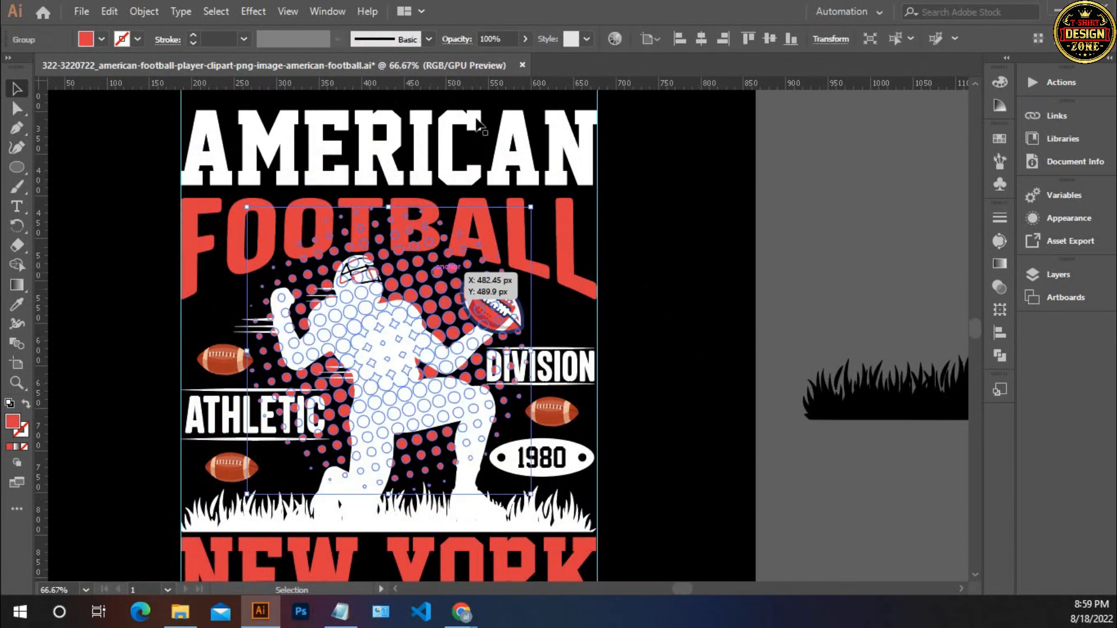
left_click(525, 39)
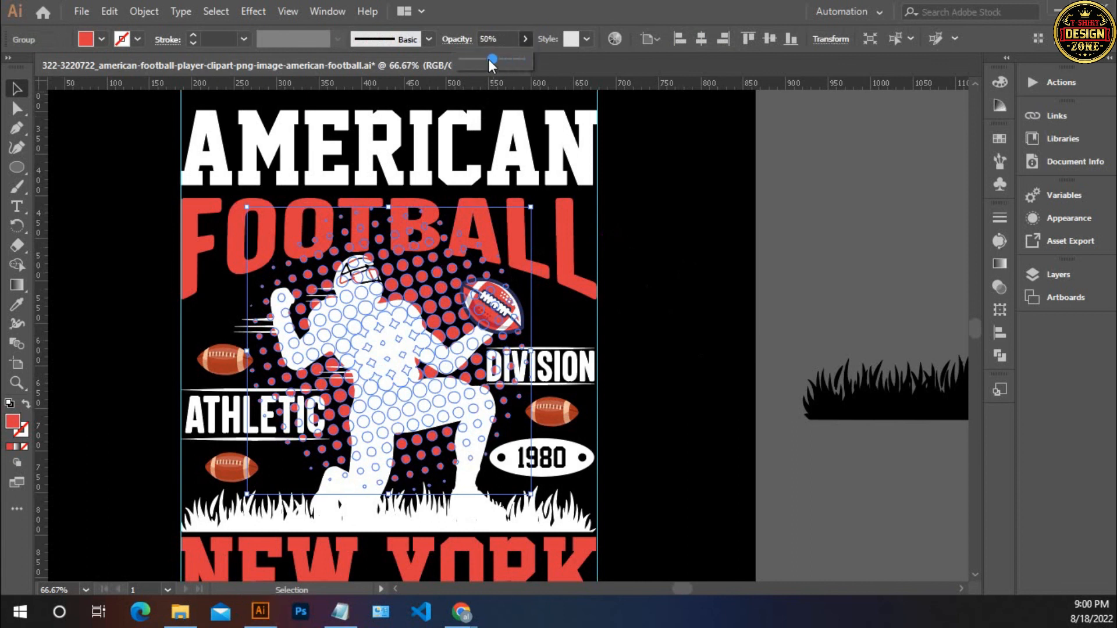
left_click_drag(484, 58, 480, 58)
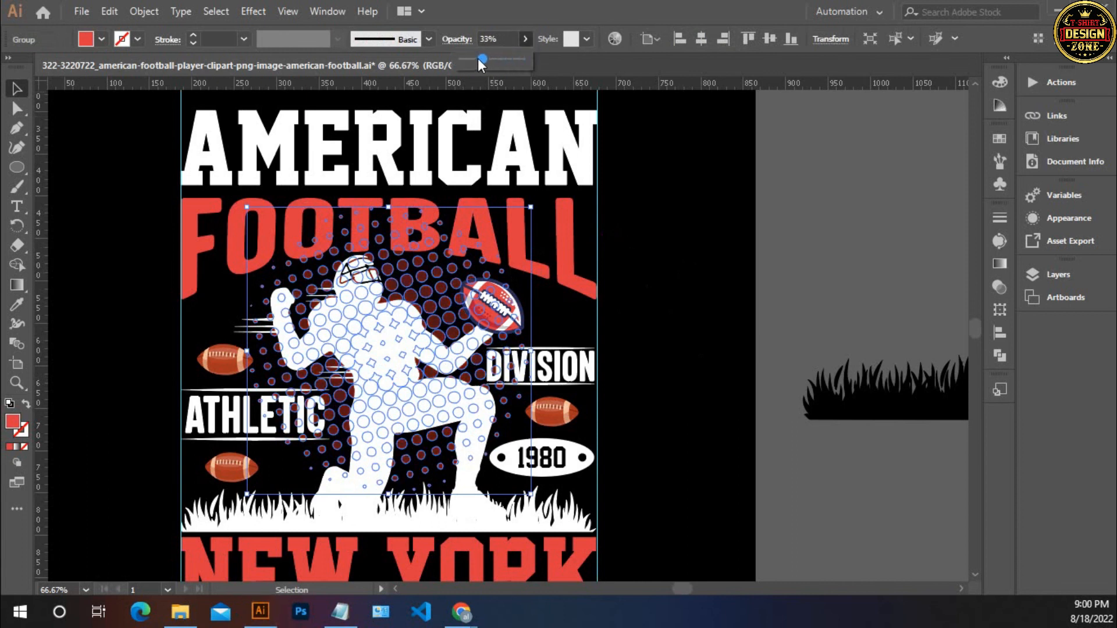
- Review the whole shirt design and check the opacity of the red halftone dots behind the player
left_click(656, 194)
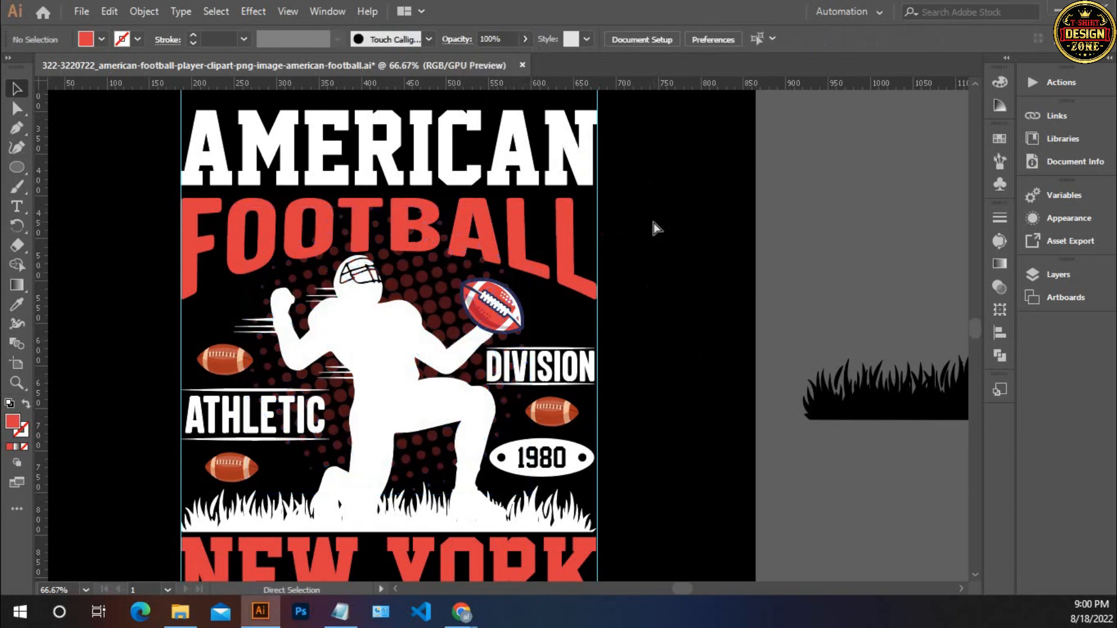
key("ctrl+0")
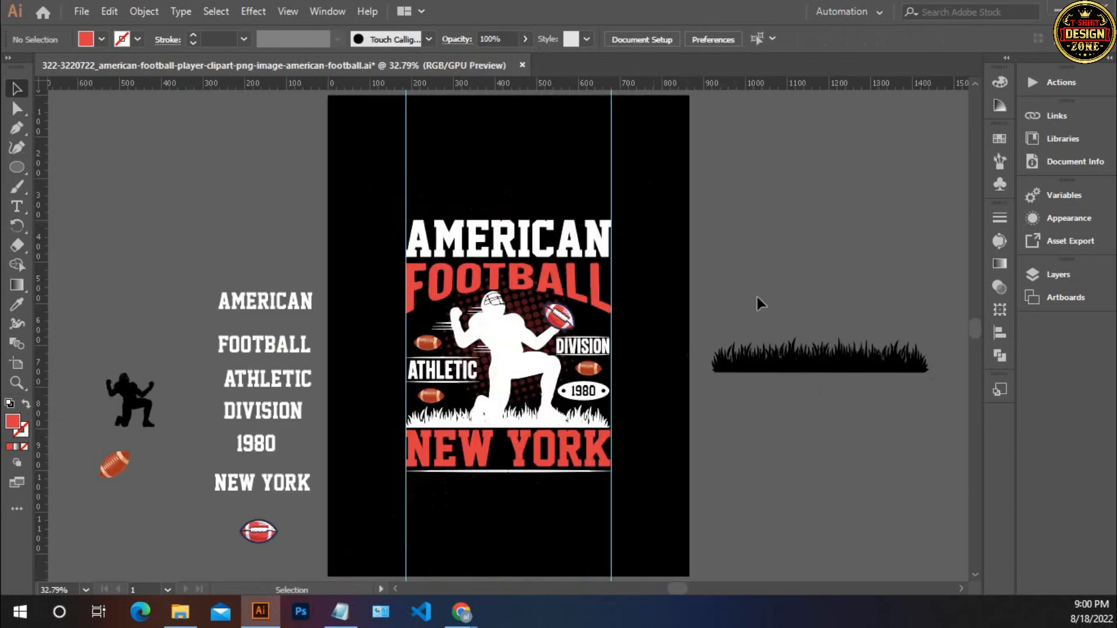
left_click(785, 358)
left_click(797, 448)
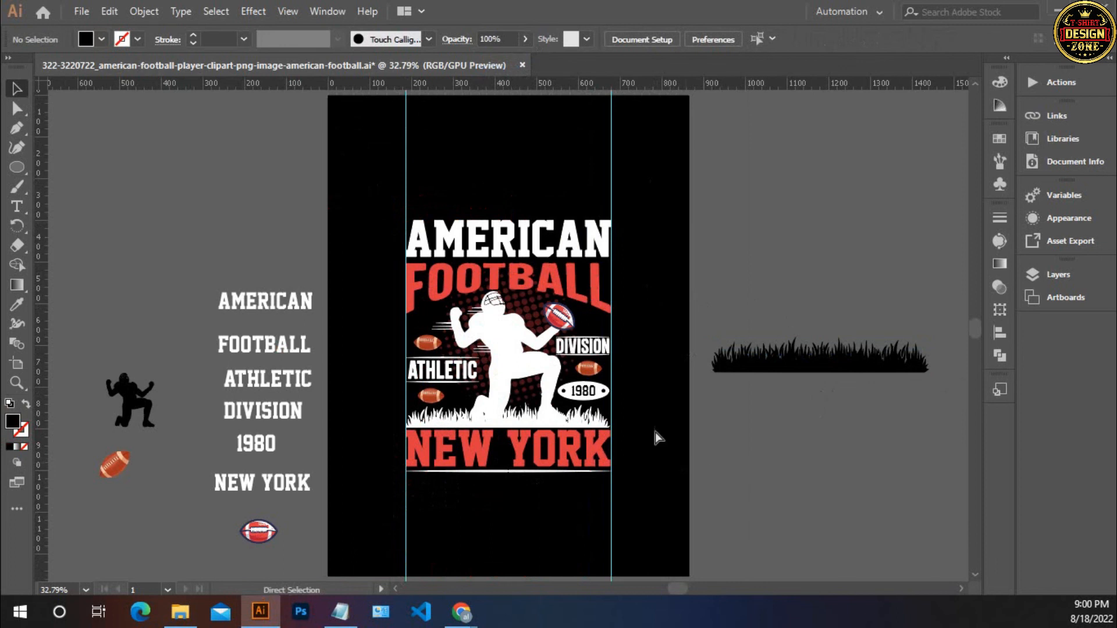
left_click(646, 407, "ctrl")
left_click_drag(662, 401, 686, 438)
left_click_drag(501, 299, 532, 314)
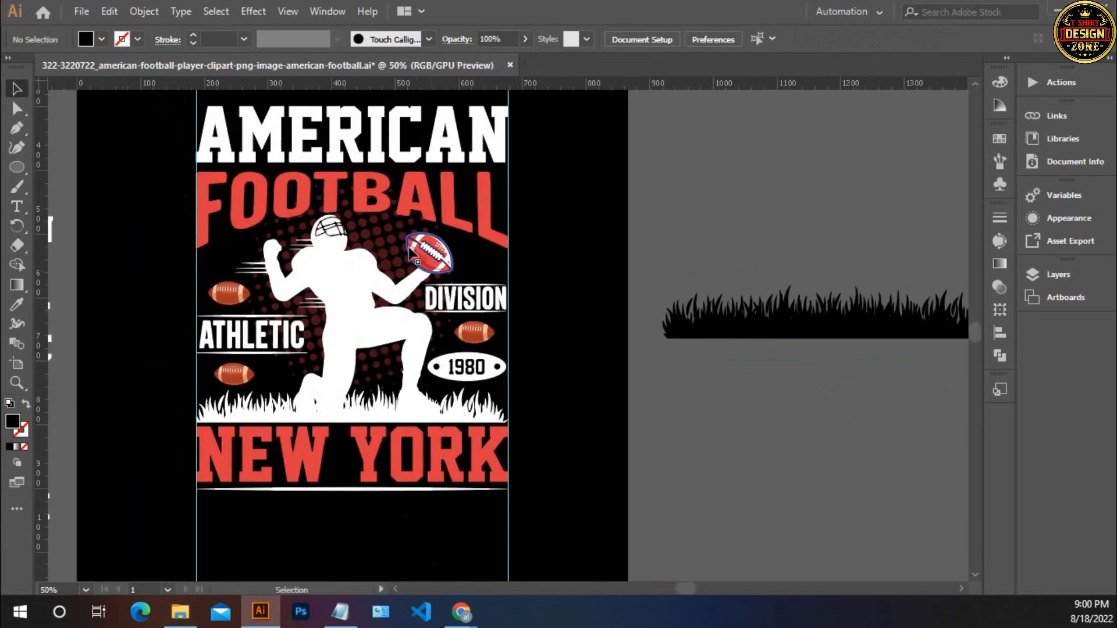
left_click(409, 250)
left_click(498, 36)
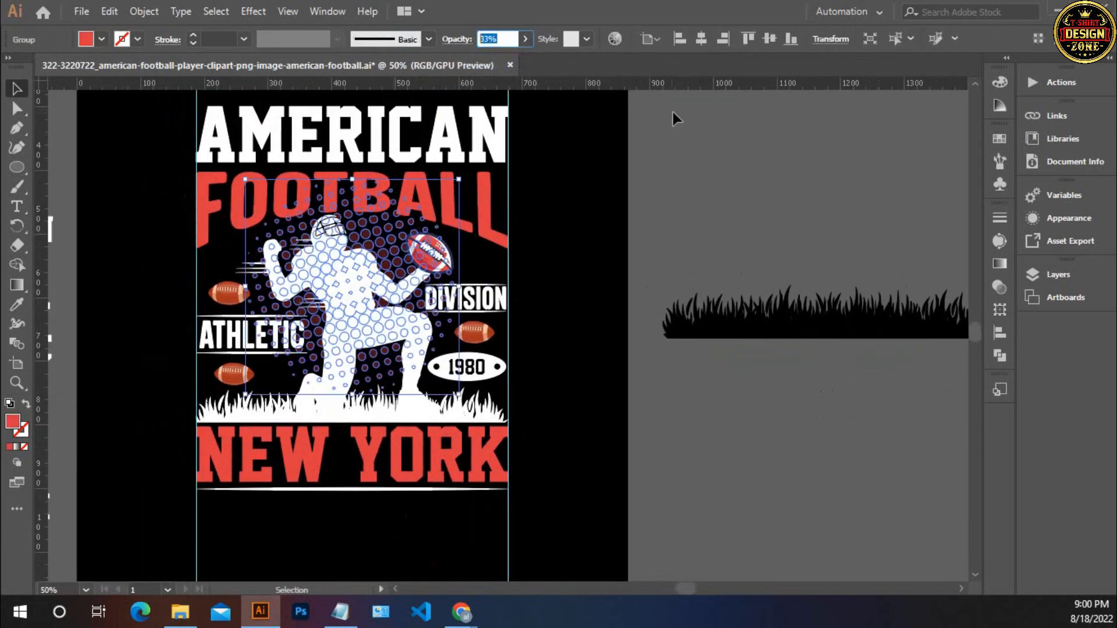
left_click(620, 213)
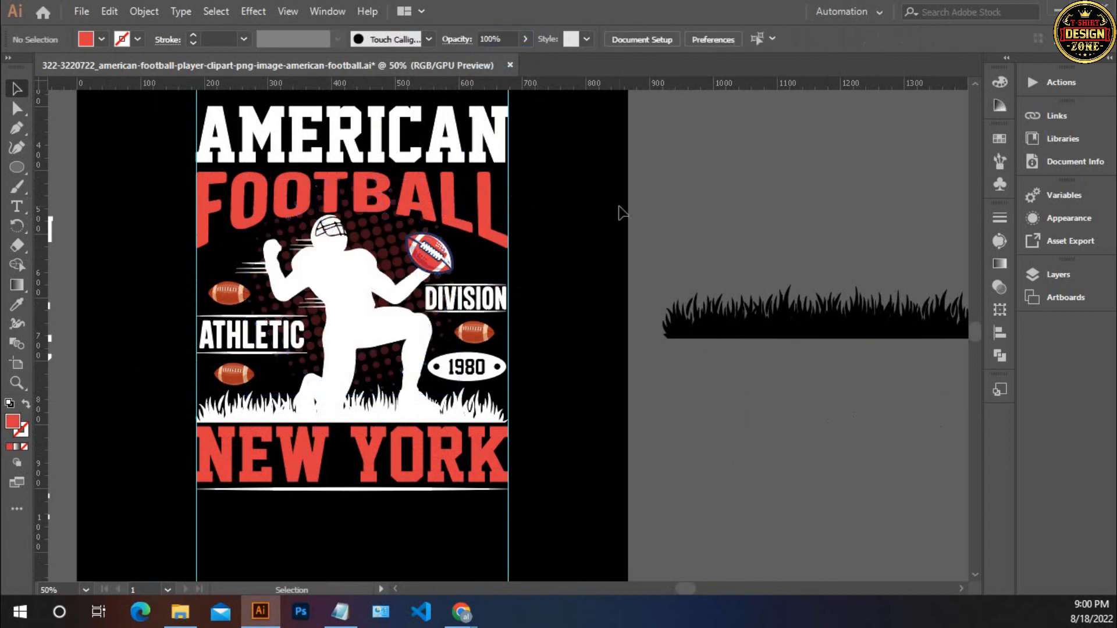
key("ctrl+0")
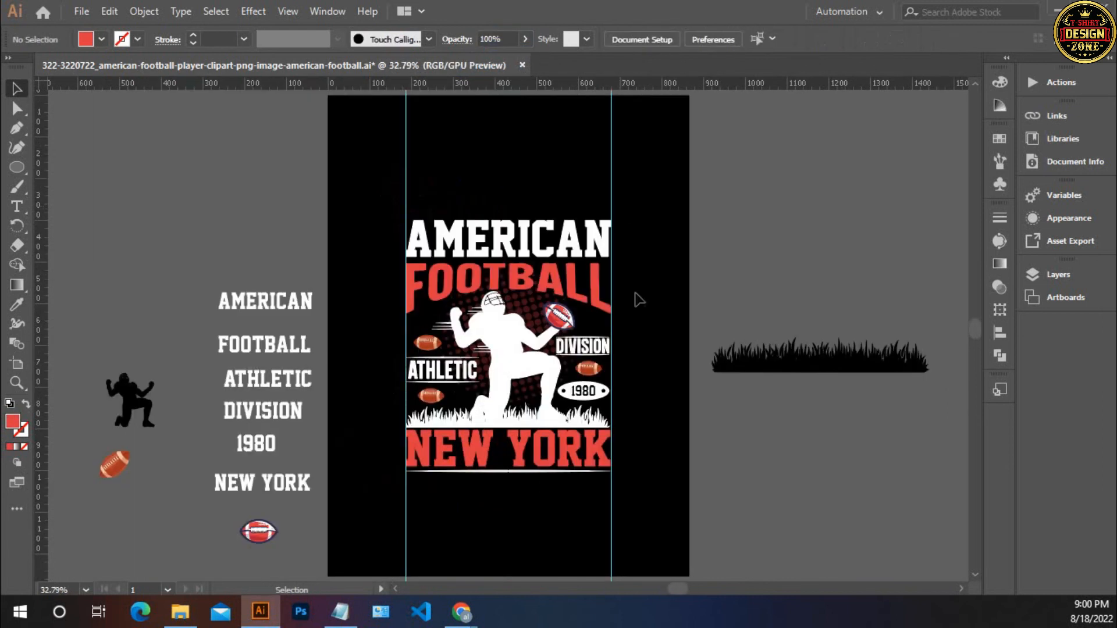
left_click_drag(657, 344, 627, 351)
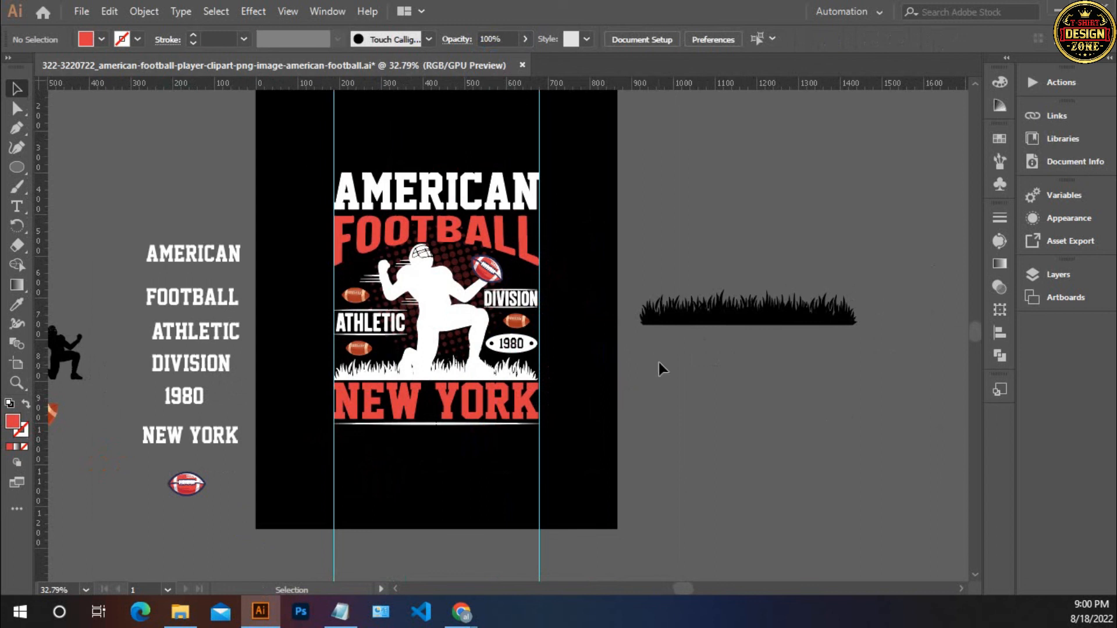
key("z")
left_click(594, 364)
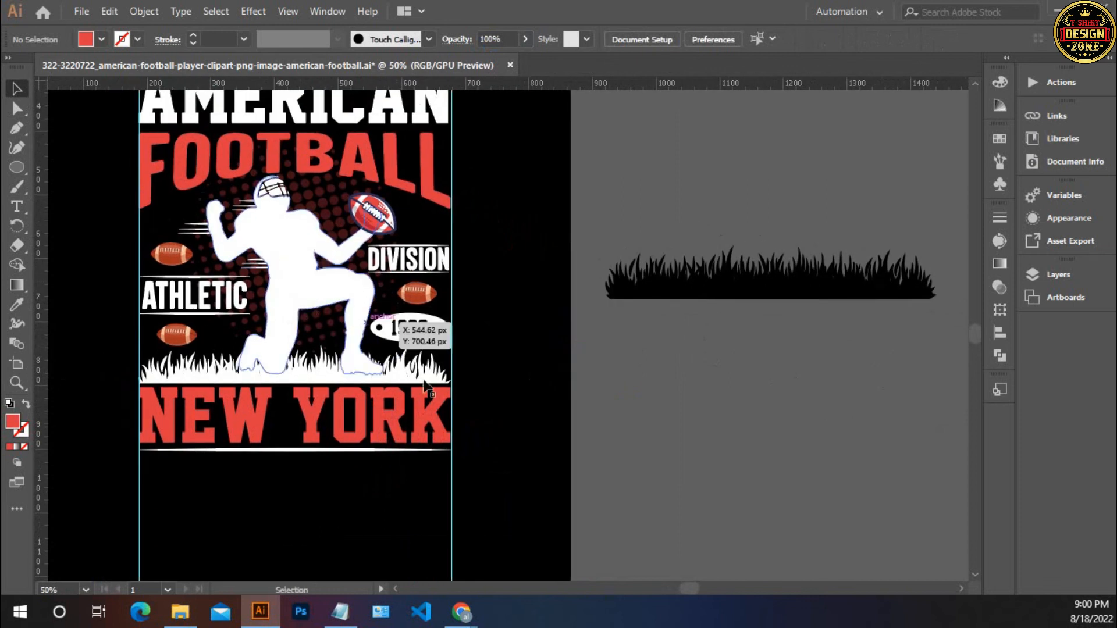
left_click_drag(505, 384, 593, 406)
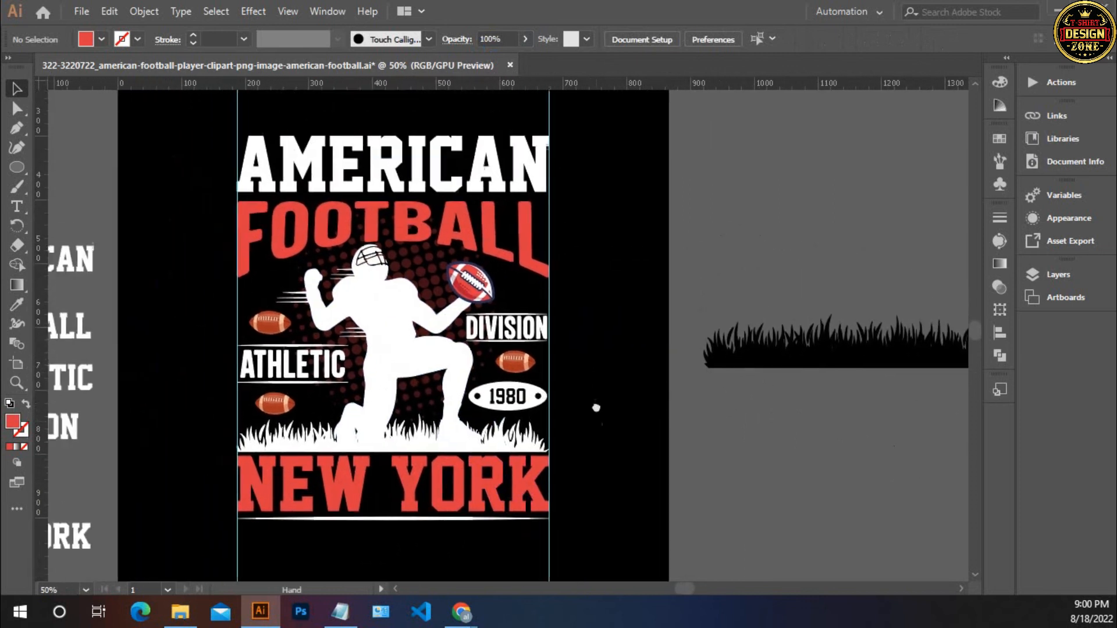
- Try recolouring the white player silhouette with the red sampled from the NEW YORK lettering, and undo the change
left_click(388, 323)
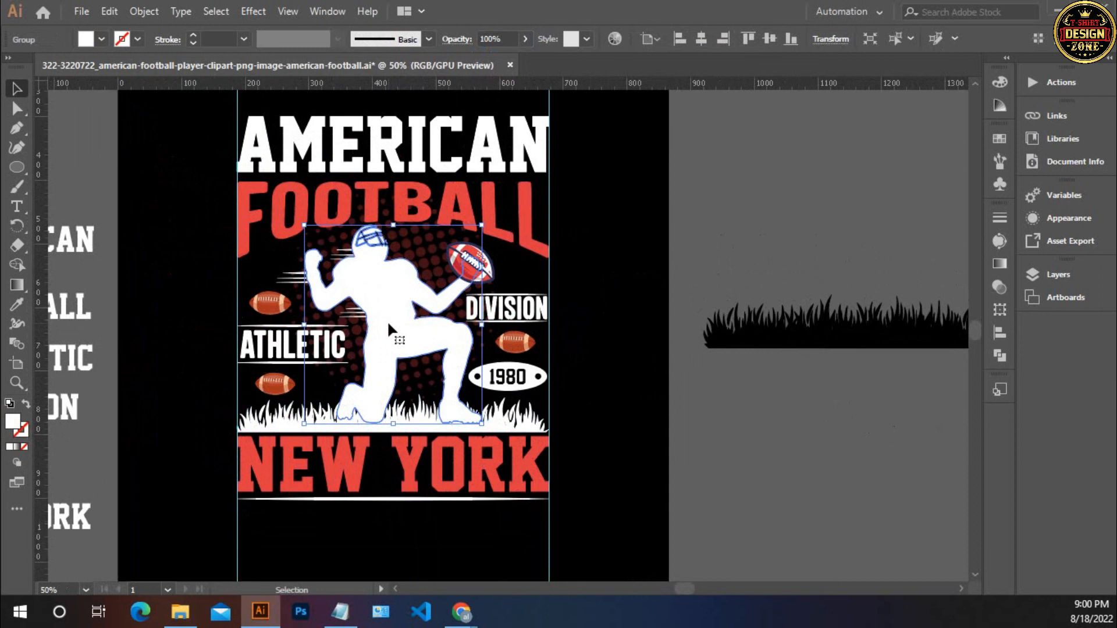
key("i")
left_click(297, 444)
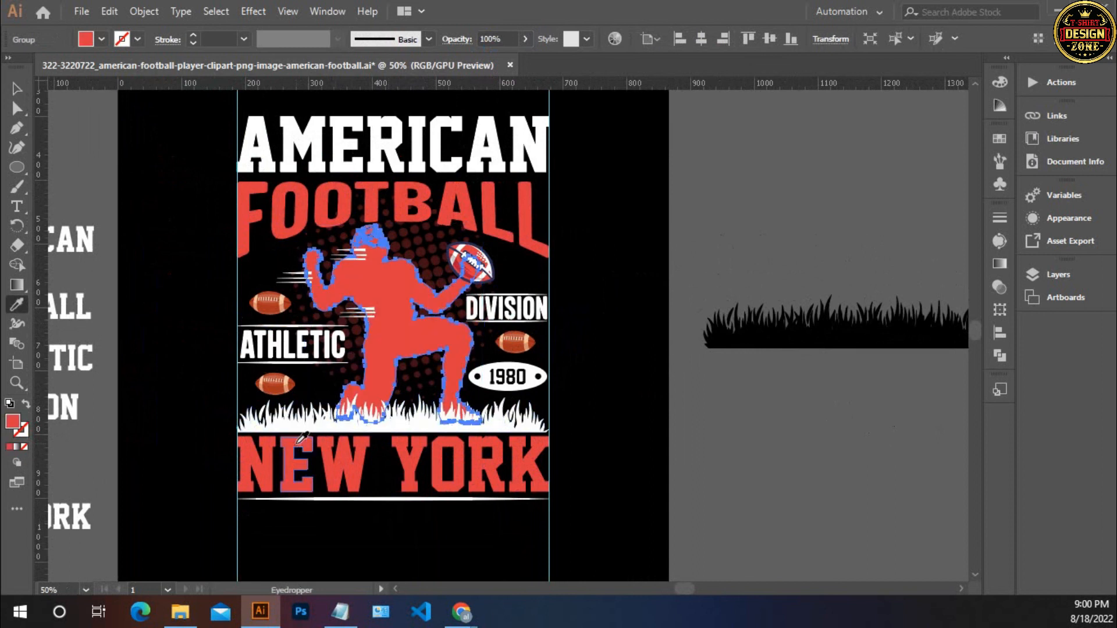
key("v")
left_click(93, 182)
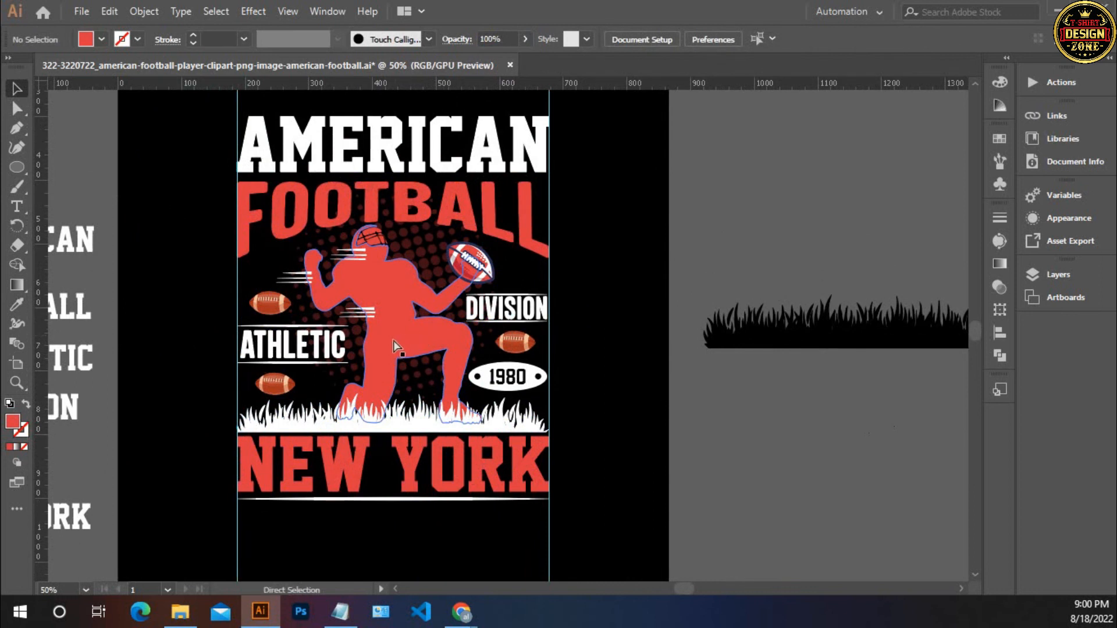
key("ctrl+z")
scroll(620, 369, "right", 1)
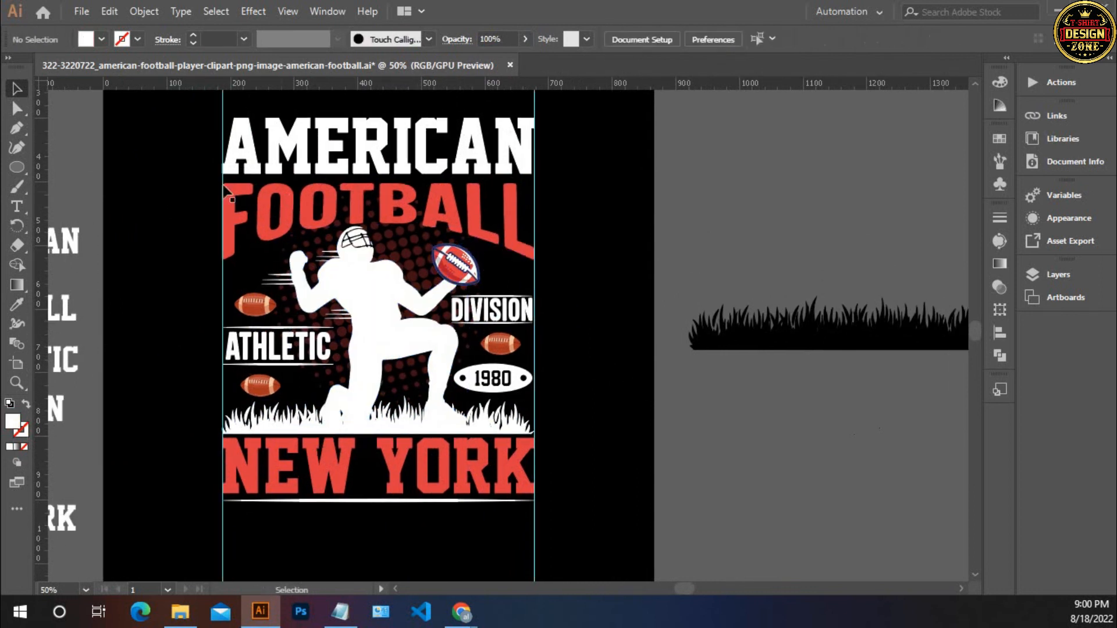
left_click_drag(170, 118, 577, 523)
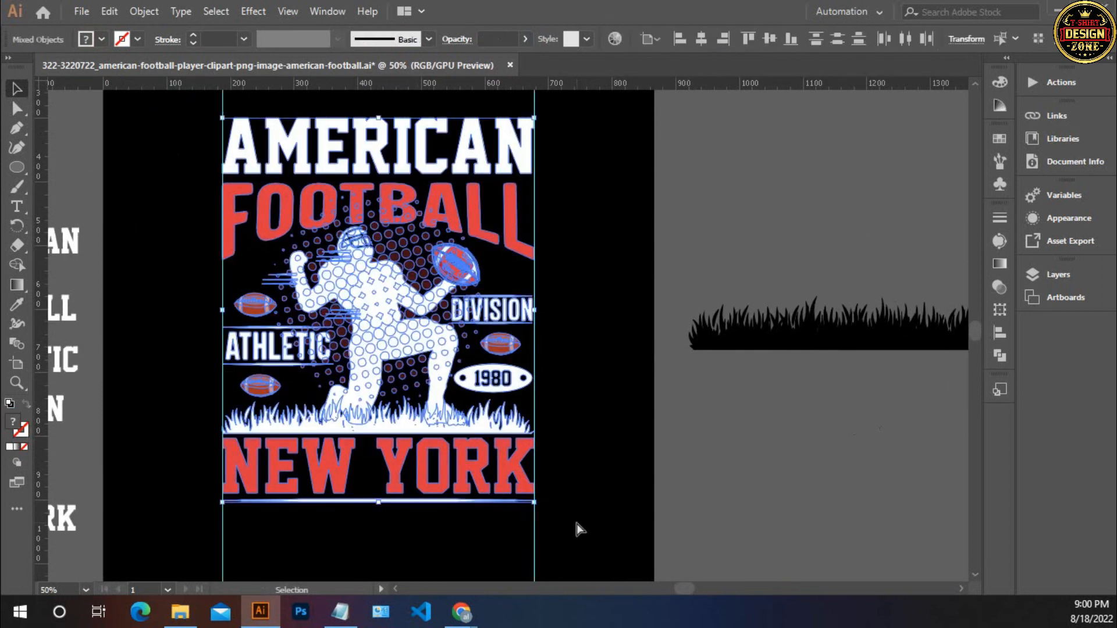
left_click(144, 12)
left_click(110, 108)
left_click(605, 305)
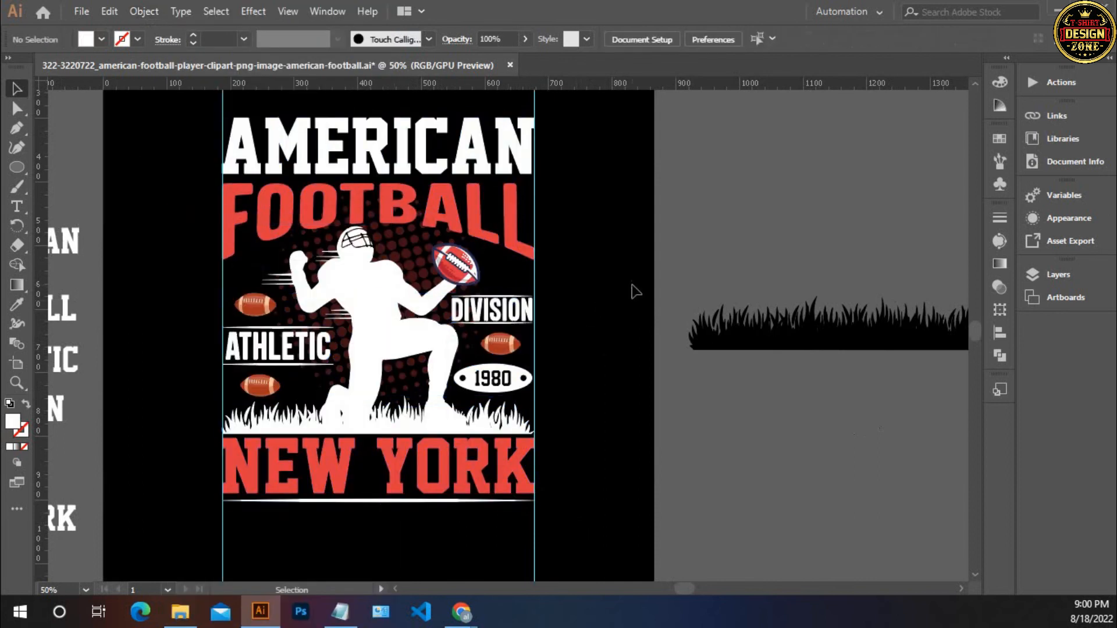